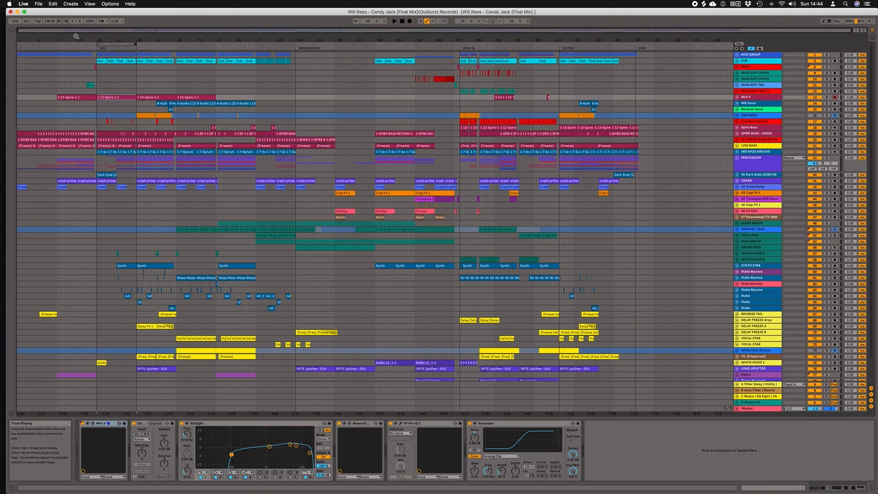
# - Unfold the KICK GROUP and inspect the device chains of the group, KICK and KICK TOP tracks
pyautogui.moveTo(63, 39); pyautogui.dragTo(177, 80)
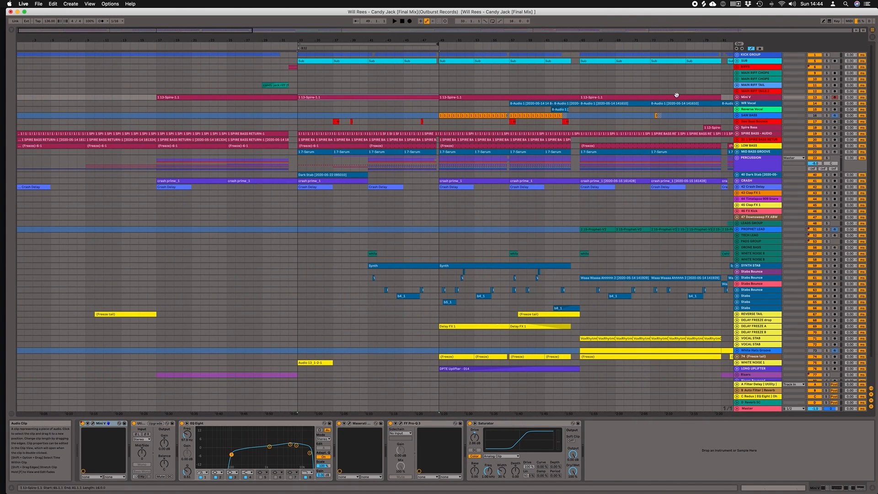
pyautogui.click(737, 55)
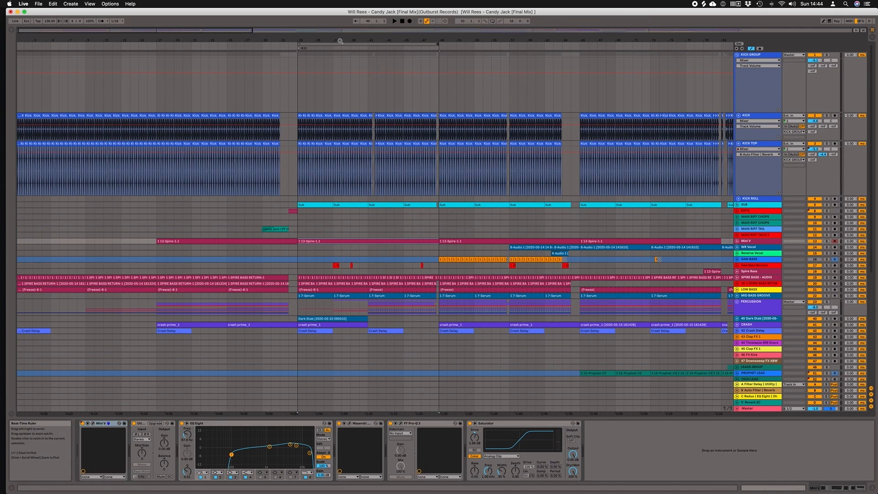
pyautogui.click(756, 56)
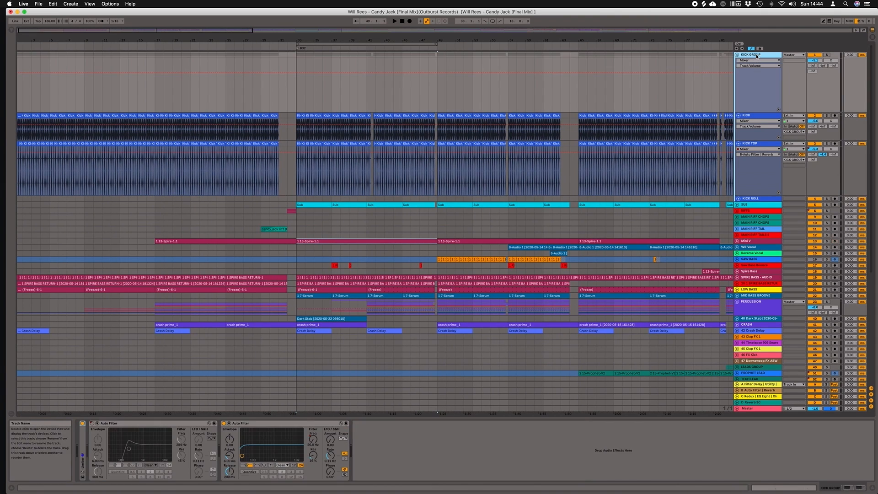
pyautogui.click(761, 117)
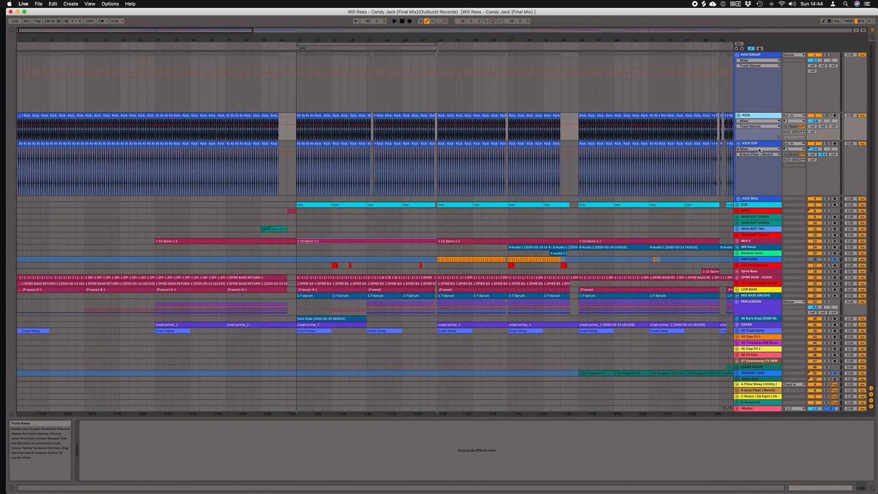
pyautogui.click(762, 145)
pyautogui.click(758, 118)
# - Listen to the soloed KICK track from bar 33
pyautogui.click(294, 134)
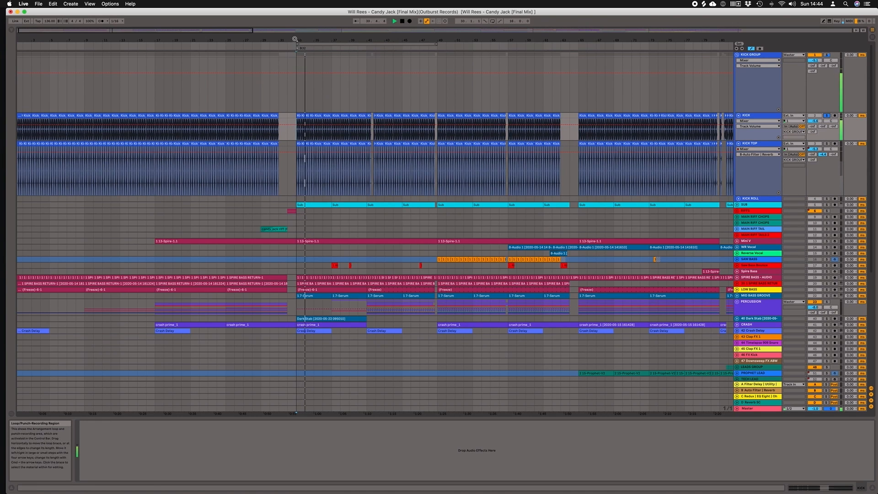
pyautogui.moveTo(295, 40); pyautogui.dragTo(326, 82)
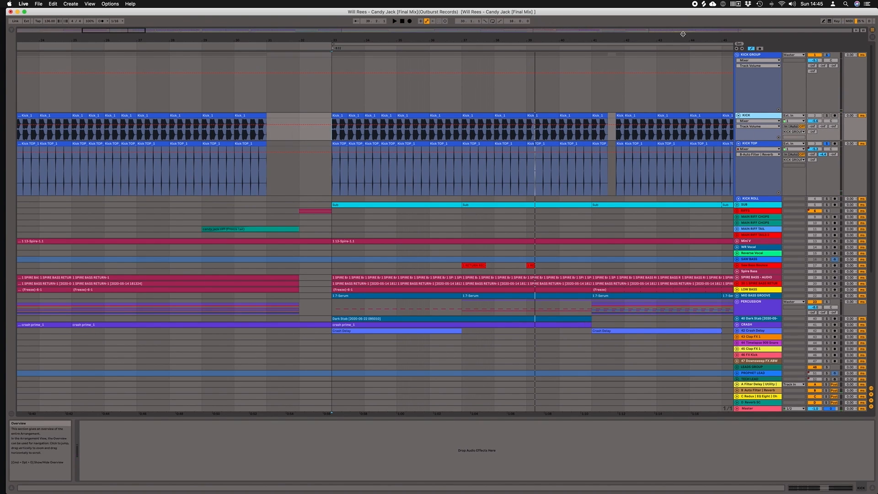
pyautogui.moveTo(683, 40); pyautogui.dragTo(640, 38)
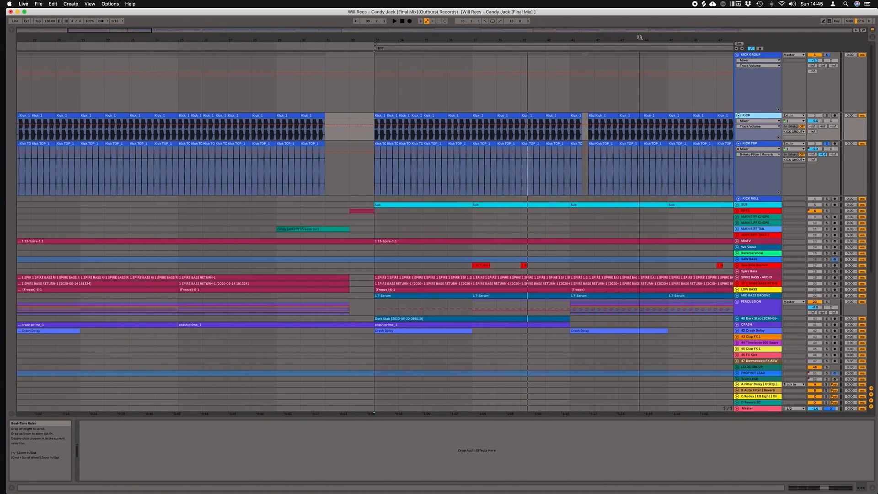
# - Listen to KICK TOP soloed together with KICK from bar 33, and release the solos
pyautogui.click(771, 144)
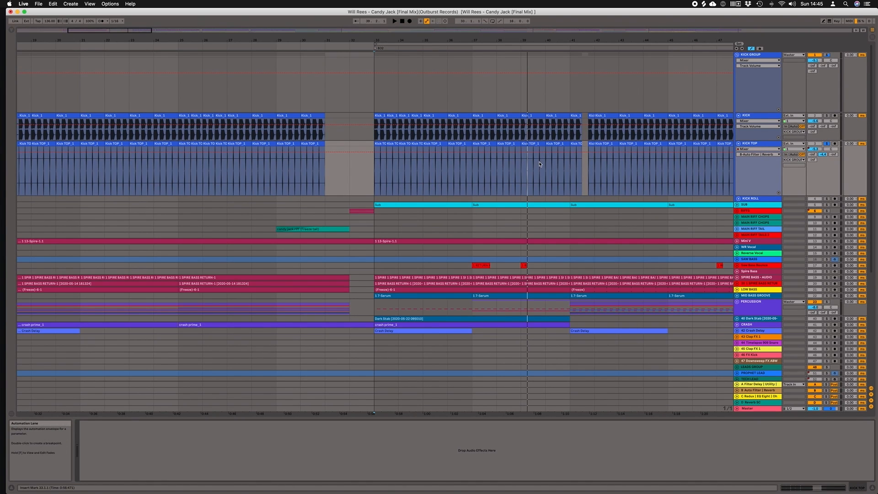
pyautogui.press('space')
pyautogui.click(818, 144)
pyautogui.click(827, 144)
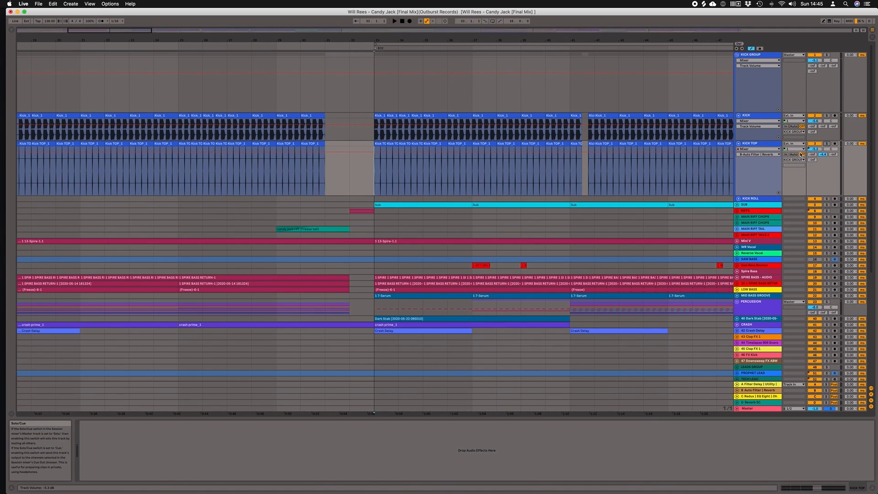
pyautogui.press('space')
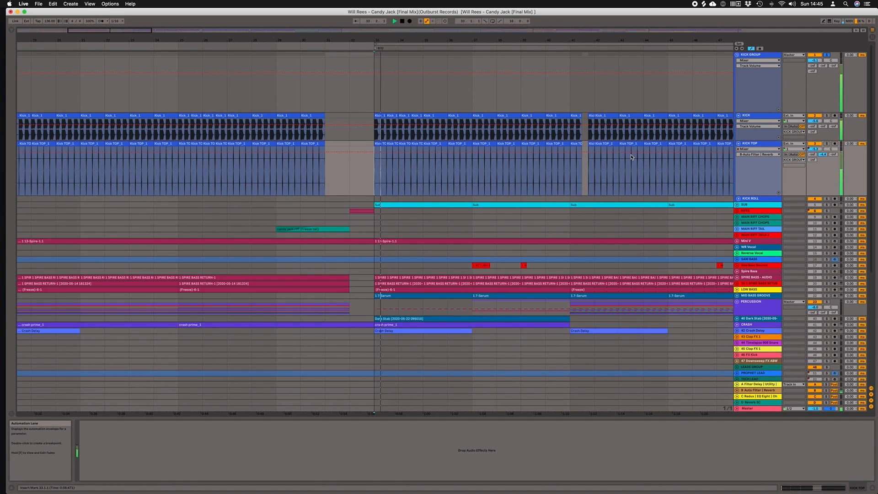
pyautogui.click(827, 144)
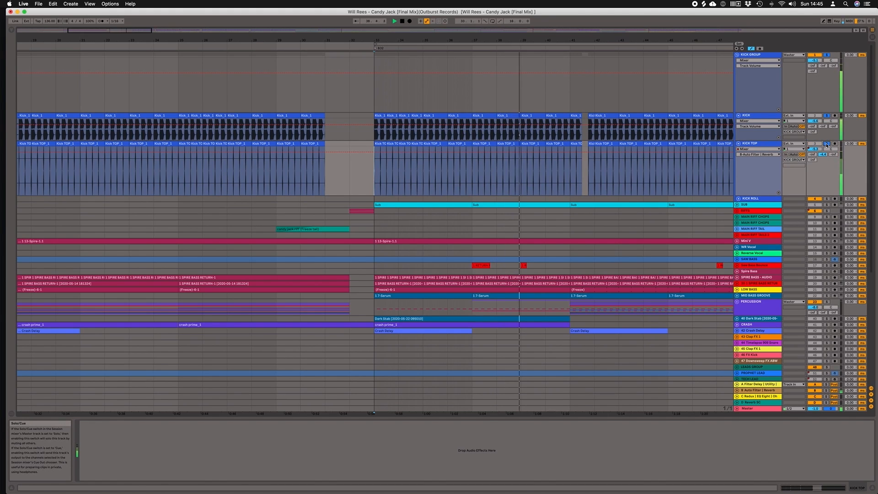
pyautogui.click(828, 144)
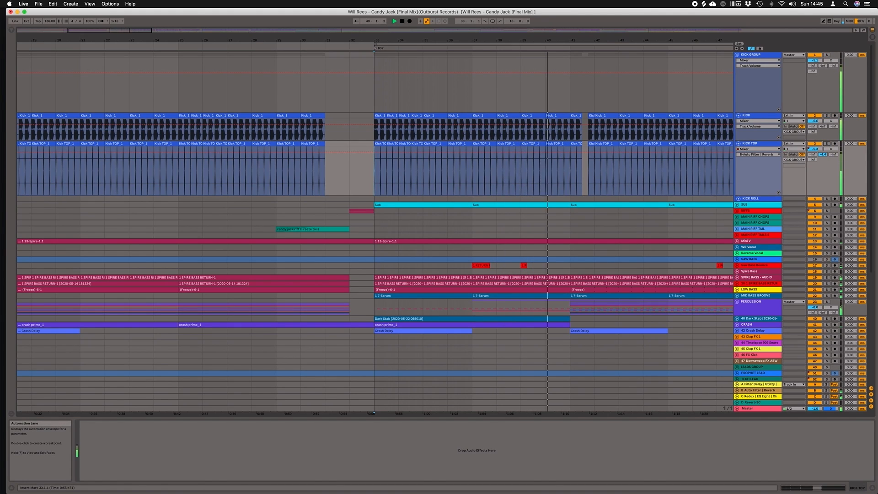
# - Unfold the SUB track, show its devices, and play it soloed from bar 33
pyautogui.moveTo(602, 38); pyautogui.dragTo(554, 14)
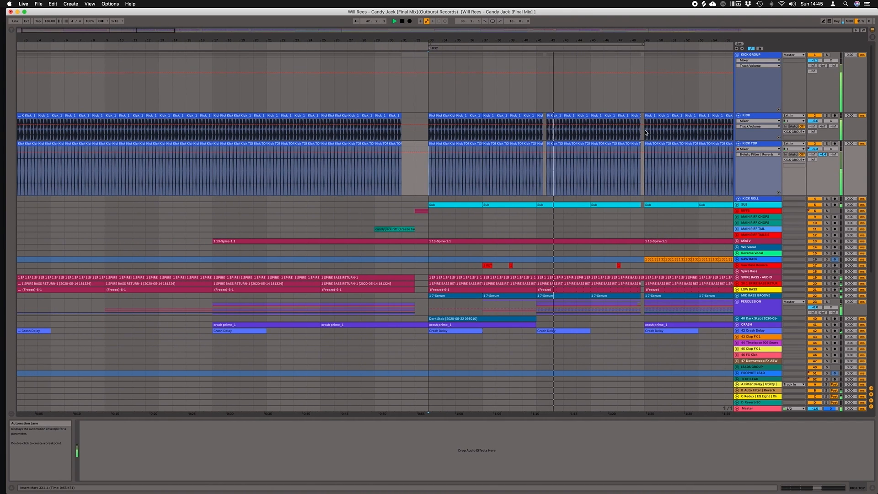
pyautogui.scroll(-1, 721, 179)
pyautogui.click(737, 202)
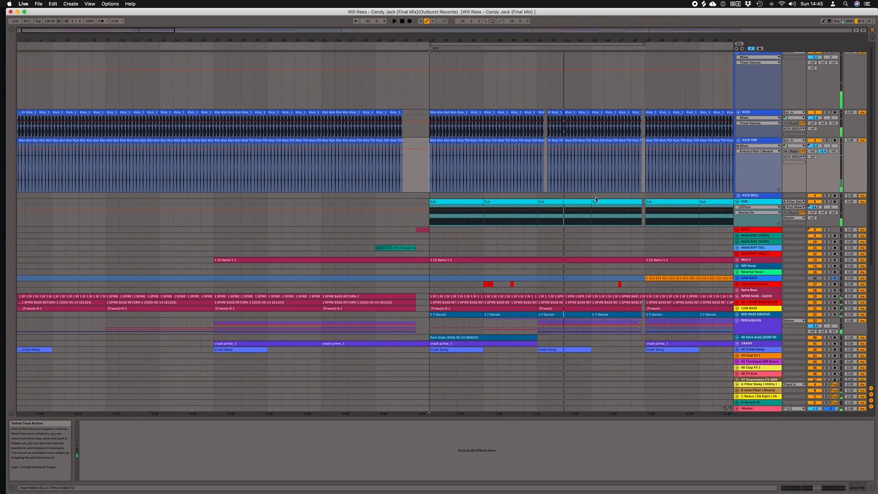
pyautogui.click(499, 201)
pyautogui.press('space')
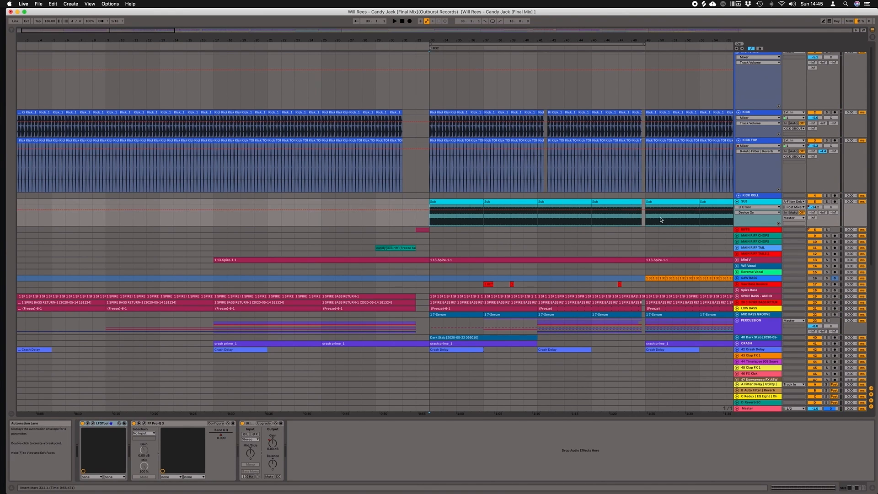
pyautogui.click(827, 201)
pyautogui.press('space')
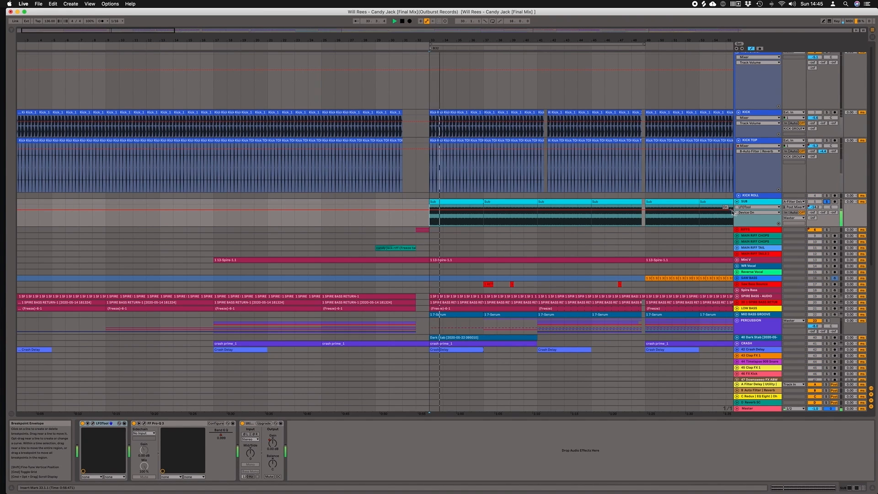
# - Inspect the SUB track's LFOTool and FF Pro-Q 3 settings, close both, and listen to SUB together with the KICK GROUP
pyautogui.click(93, 424)
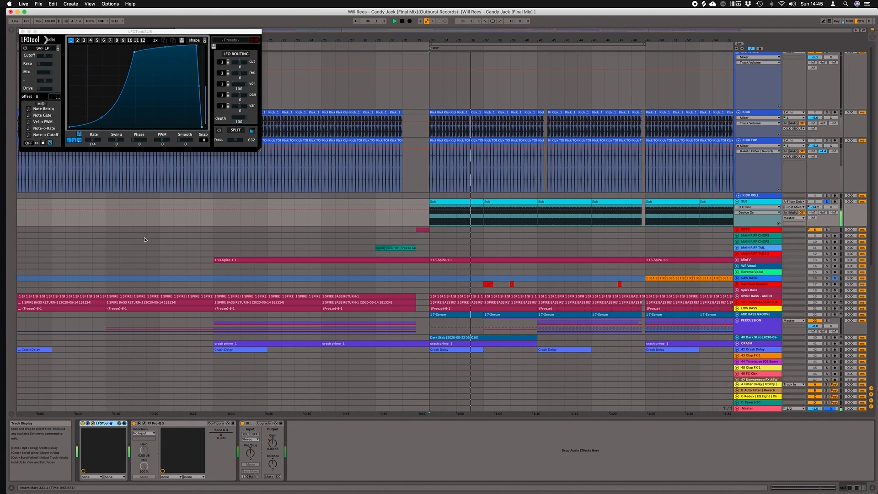
pyautogui.click(144, 424)
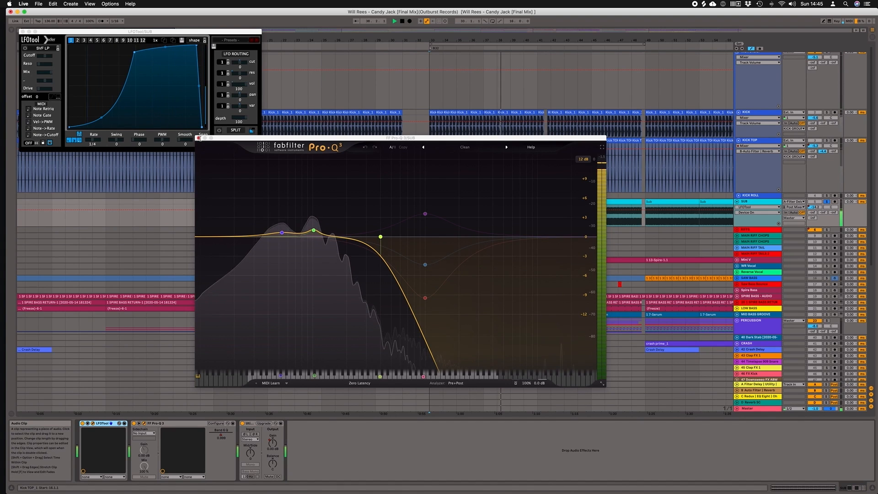
pyautogui.click(199, 138)
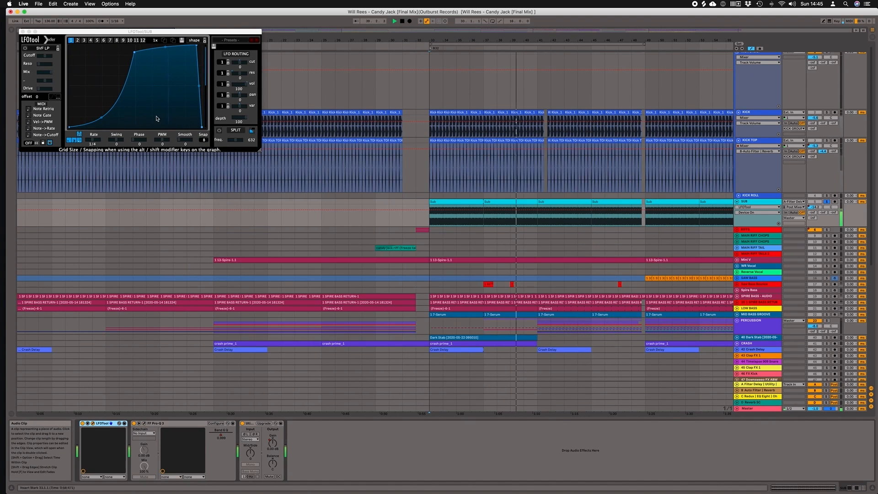
pyautogui.click(23, 32)
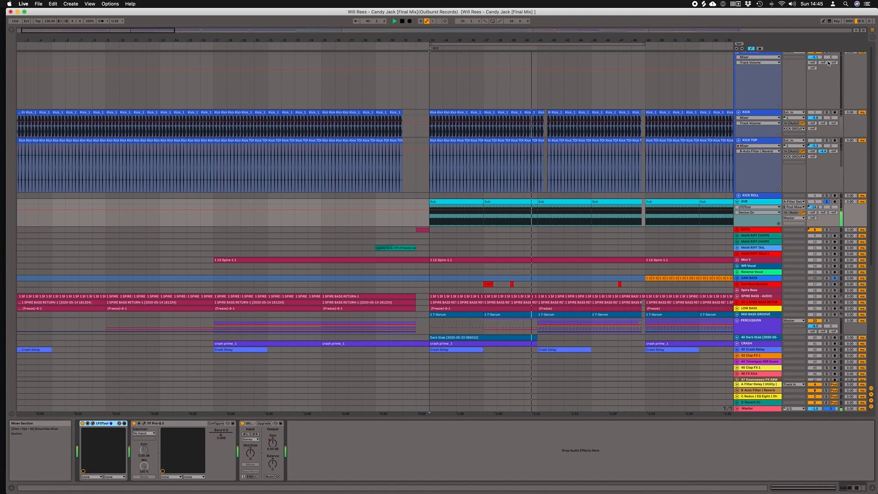
pyautogui.scroll(1, 828, 73)
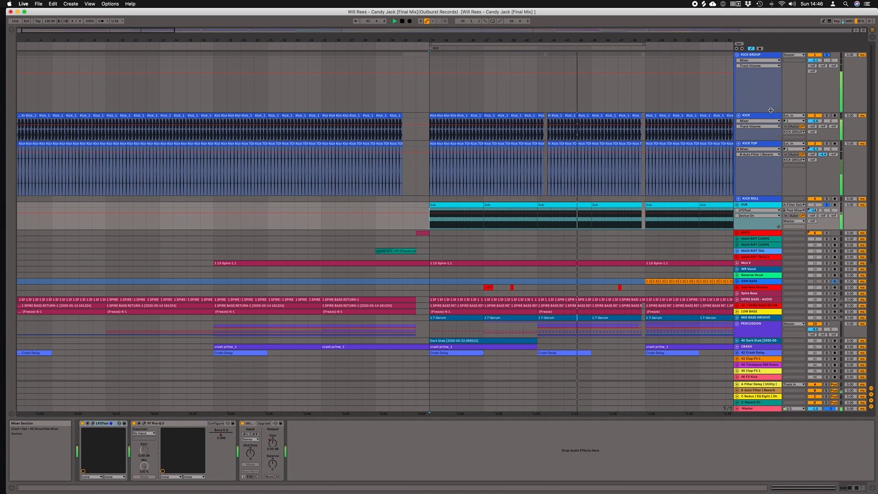
pyautogui.press('space')
# - Unfold the LOW BASS and SPIRE BASS - AUDIO tracks and show the SPIRE BASS - AUDIO device chain
pyautogui.scroll(-4, 666, 182)
pyautogui.hscroll(4, 667, 182)
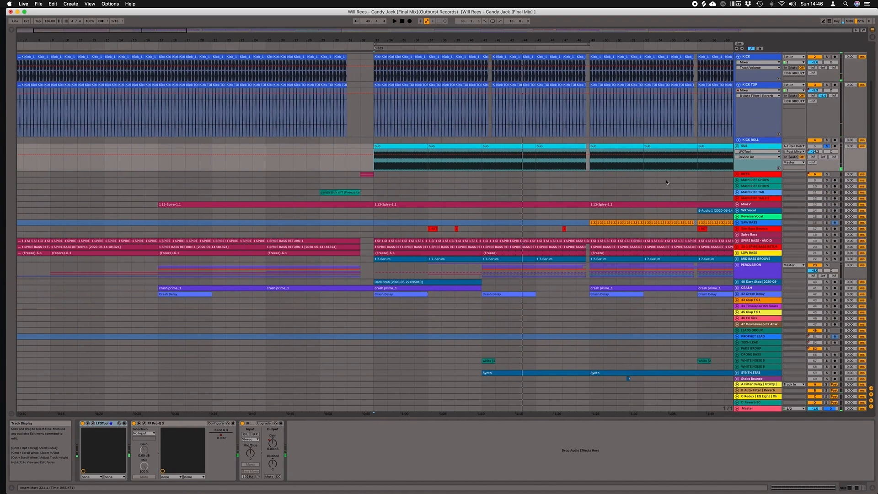
pyautogui.hscroll(1, 667, 182)
pyautogui.click(737, 253)
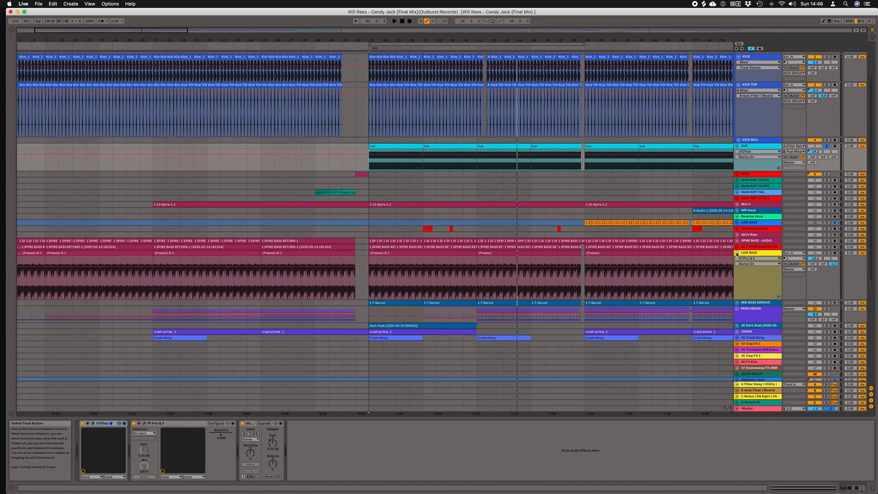
pyautogui.click(740, 241)
pyautogui.click(737, 241)
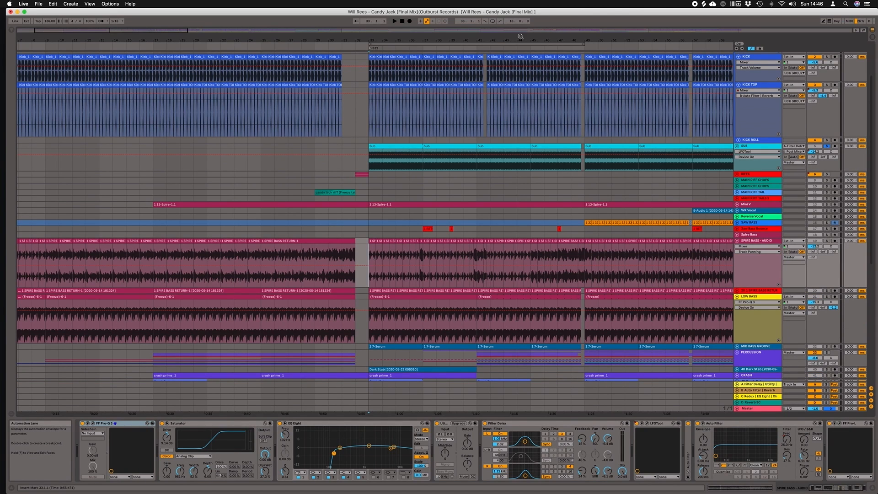
# - Solo the SPIRE BASS - AUDIO track and listen to it from bar 33
pyautogui.moveTo(522, 39); pyautogui.dragTo(496, 28)
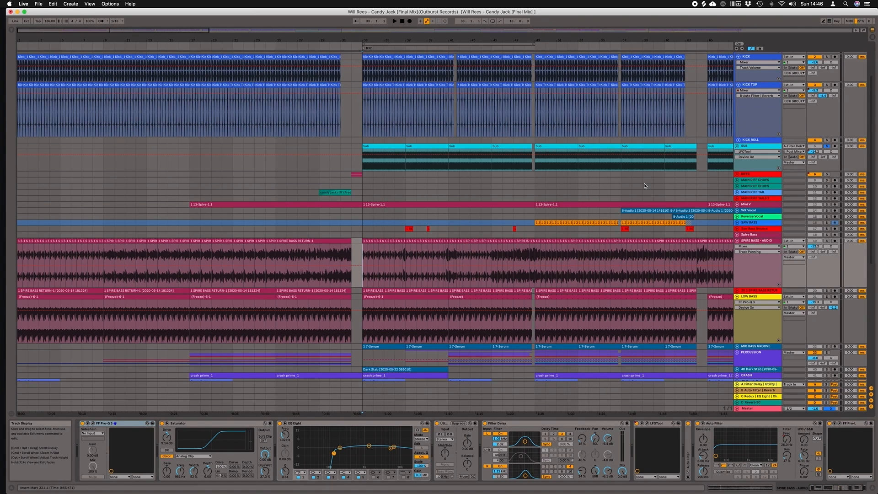
pyautogui.scroll(-1, 365, 245)
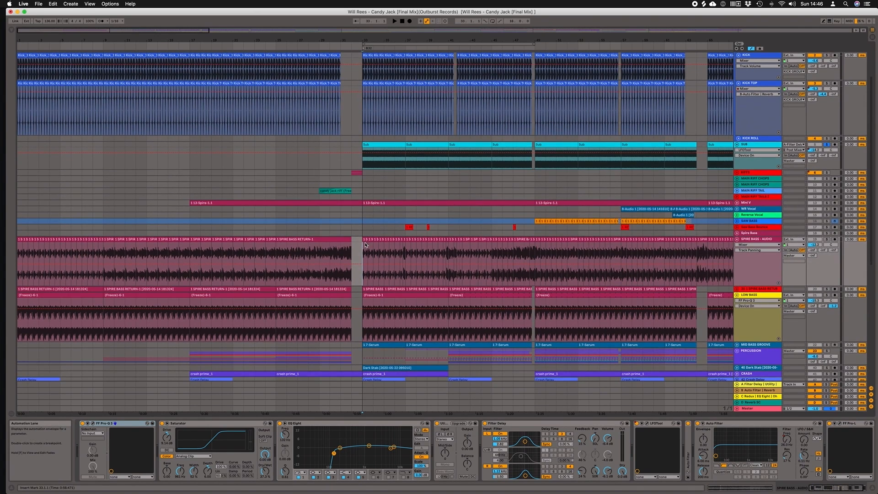
pyautogui.scroll(-1, 522, 247)
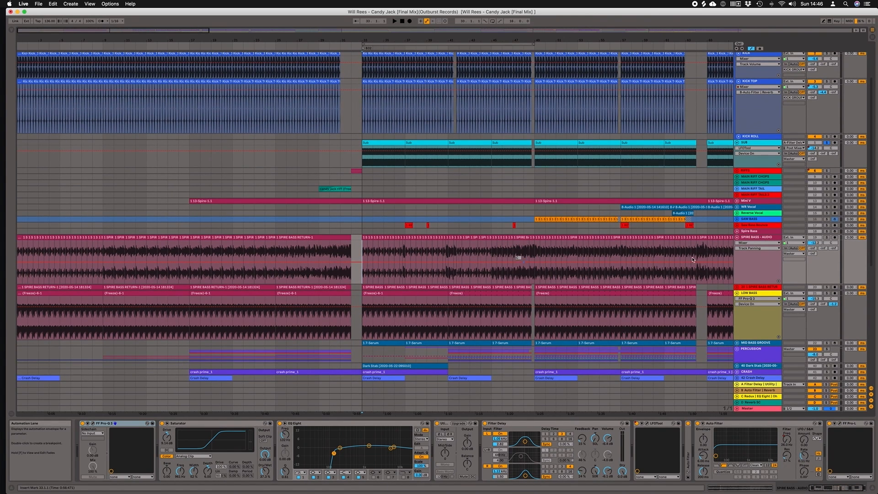
pyautogui.hscroll(-1, 633, 251)
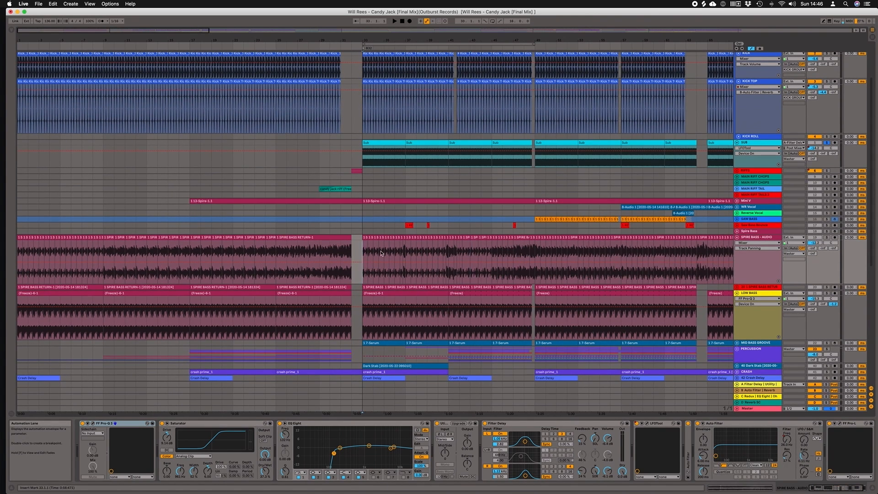
pyautogui.click(827, 237)
pyautogui.press('space')
pyautogui.scroll(1, 755, 249)
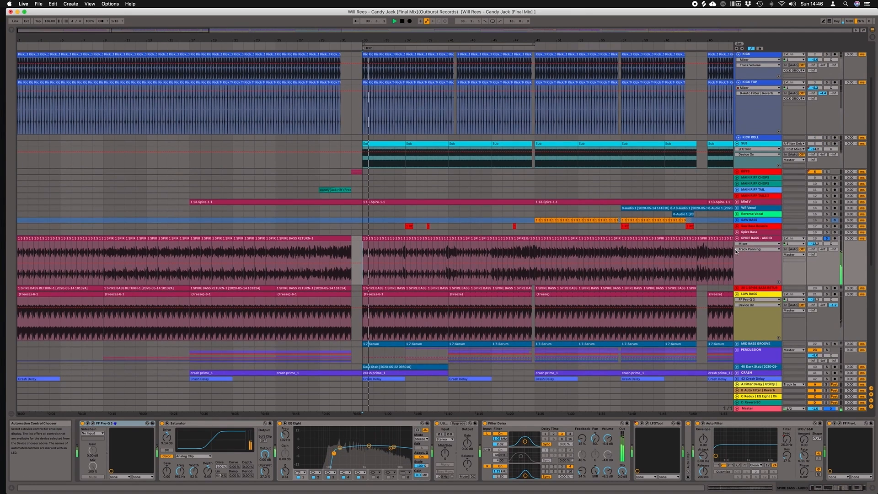
pyautogui.scroll(-1, 737, 251)
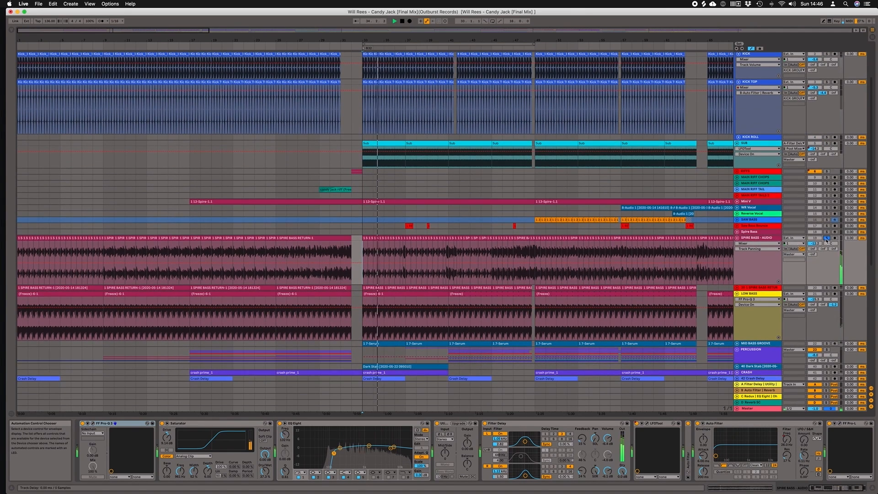
pyautogui.doubleClick(764, 239)
pyautogui.scroll(-5, 435, 381)
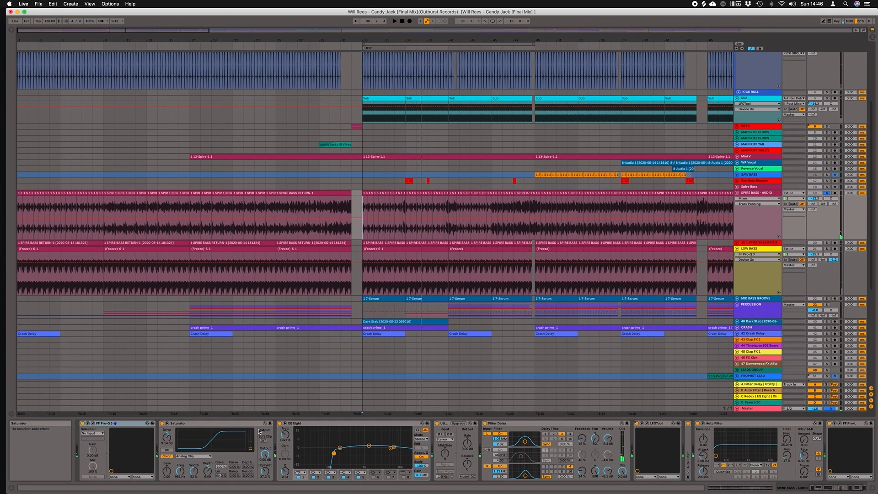
# - Inspect the FF Pro-Q 3 curve on SPIRE BASS - AUDIO, close it, and collapse the EQ Eight device
pyautogui.click(93, 424)
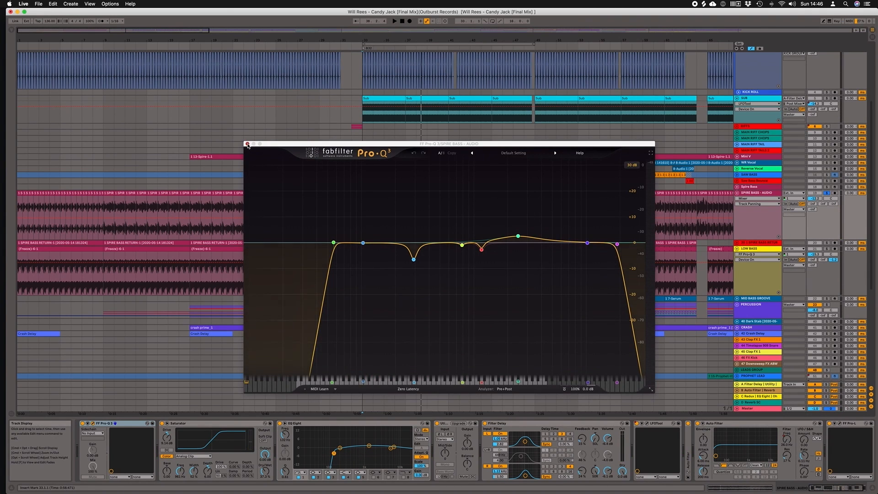
pyautogui.click(248, 143)
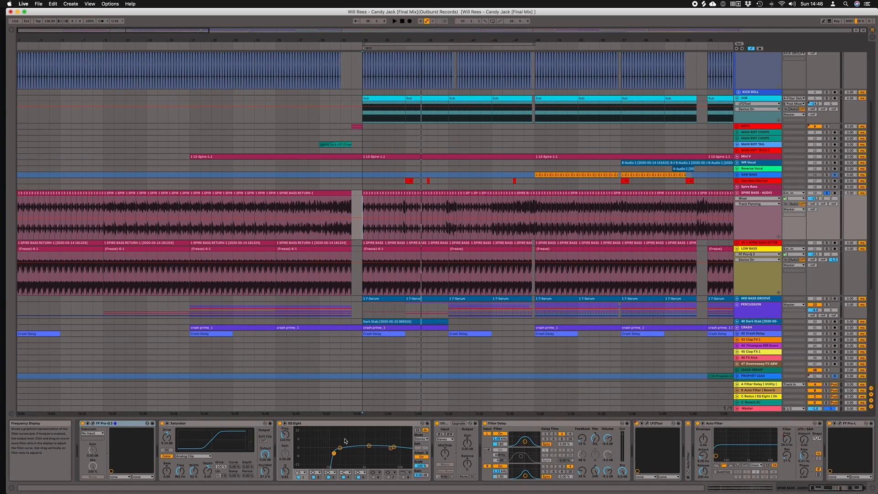
pyautogui.hscroll(3, 346, 441)
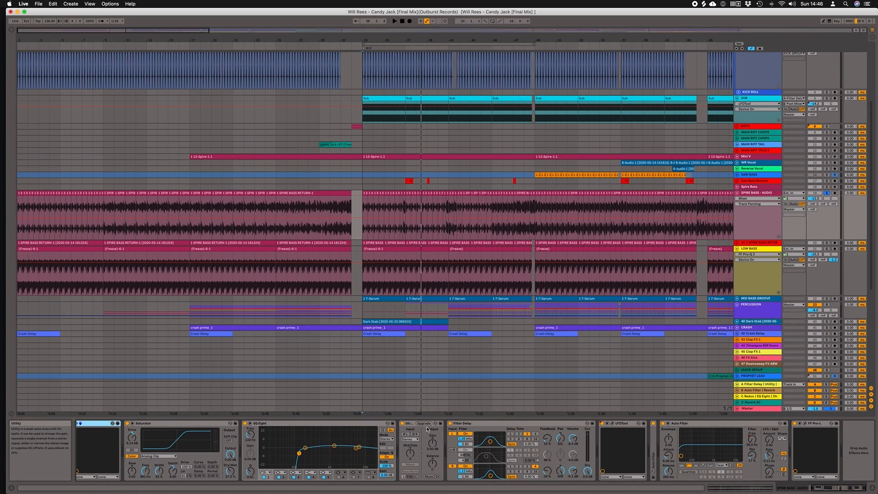
pyautogui.doubleClick(265, 424)
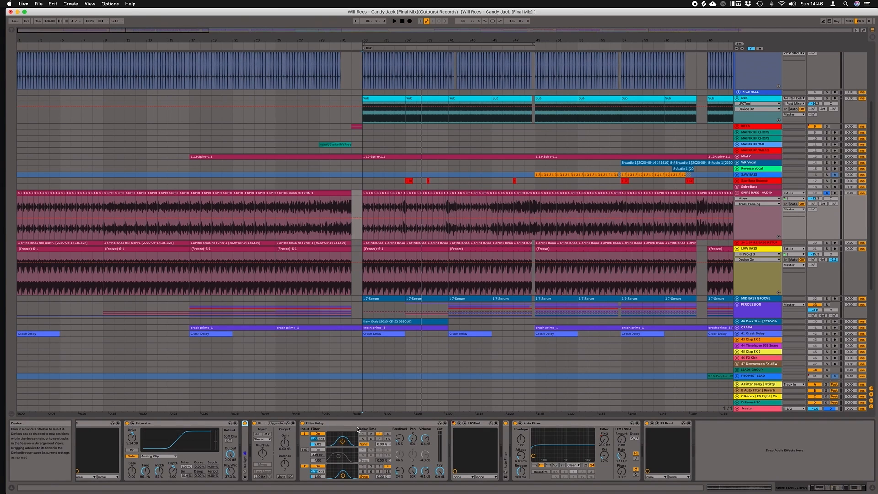
# - Examine the two Auto Filter devices on SPIRE BASS - AUDIO, collapse them, expand FF Pro-L, and play the track
pyautogui.doubleClick(505, 433)
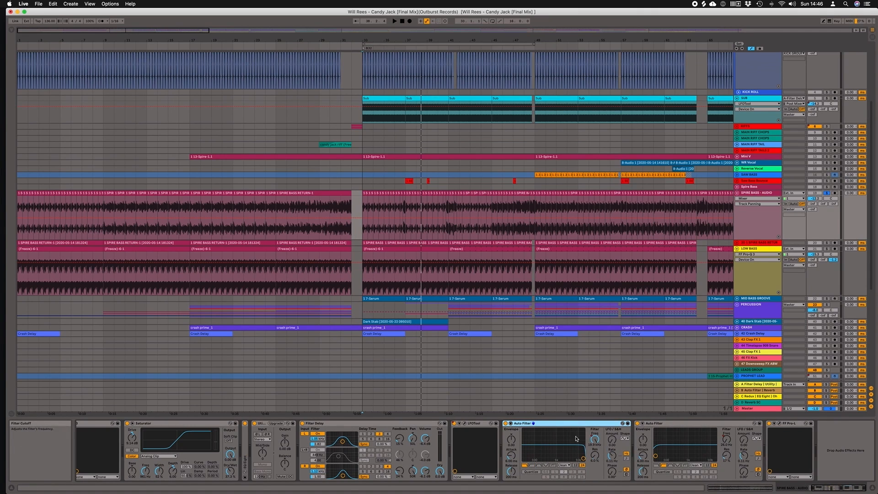
pyautogui.doubleClick(570, 424)
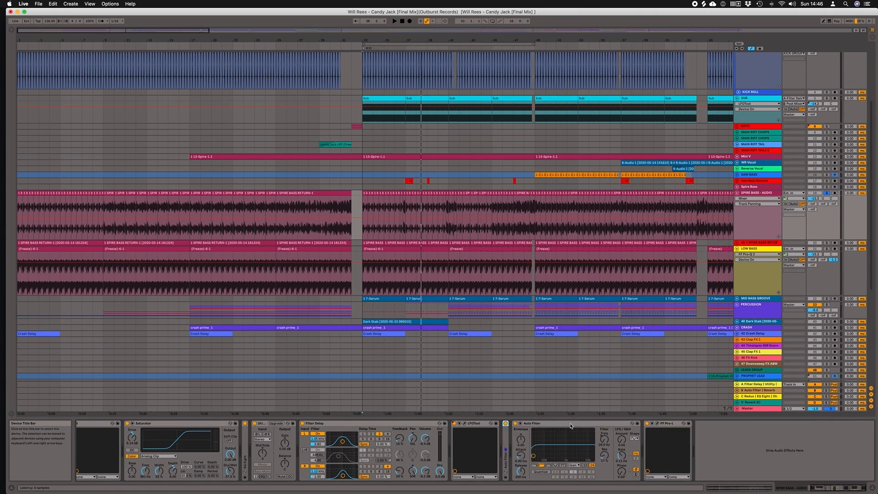
pyautogui.doubleClick(549, 423)
pyautogui.doubleClick(530, 423)
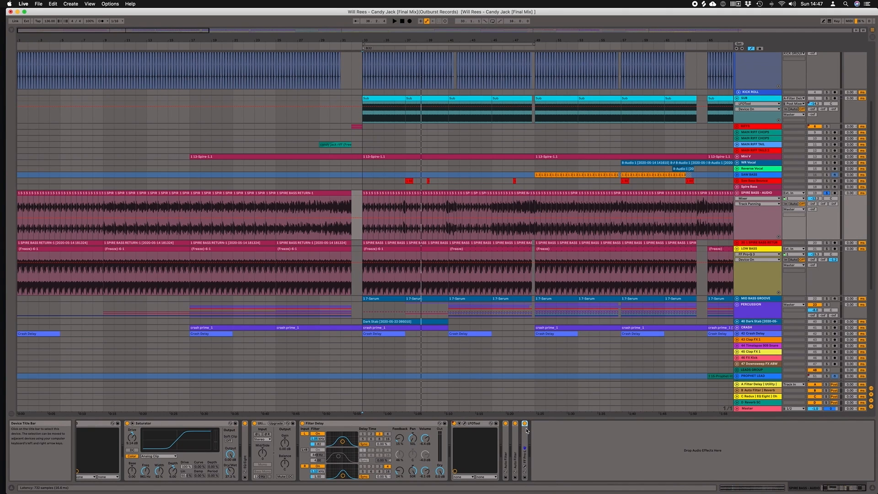
pyautogui.doubleClick(526, 425)
pyautogui.press('space')
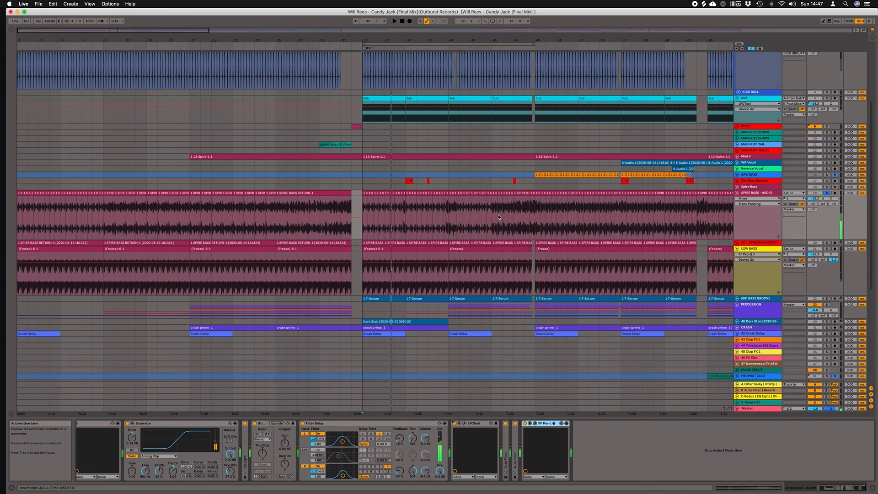
# - Unfold the SPIRE BASS RETURN track, show its device chain, and listen to it soloed from bar 33
pyautogui.click(738, 244)
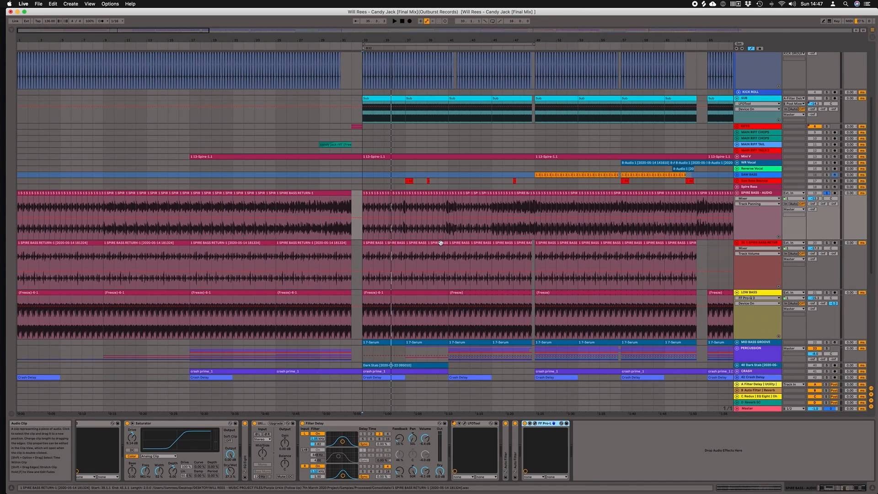
pyautogui.click(365, 265)
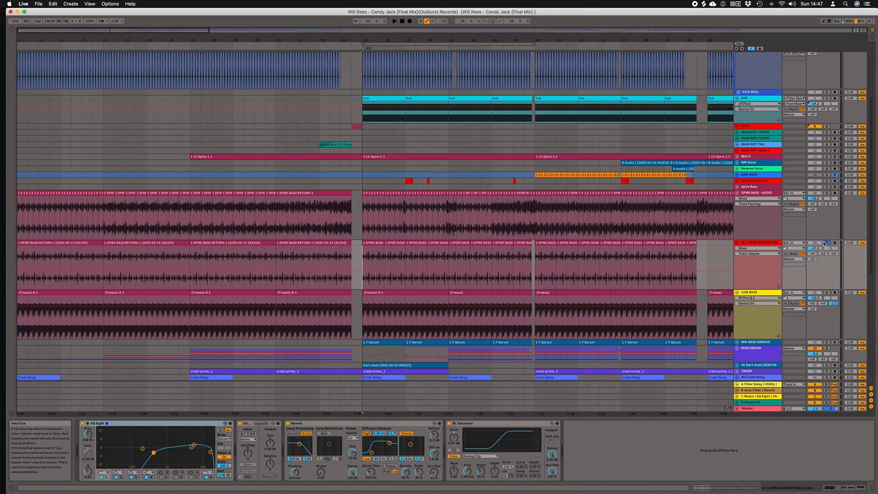
pyautogui.press('space')
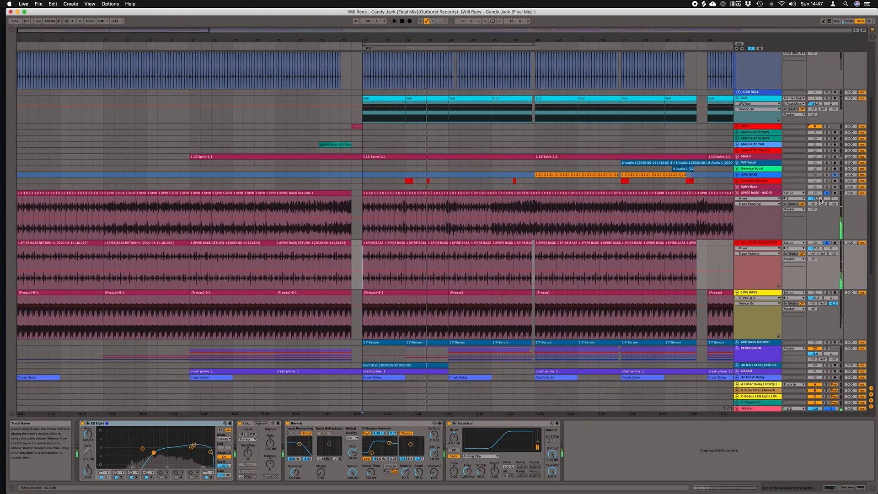
# - Listen to SPIRE BASS - AUDIO soloed from bar 47, and again from the break where the second run of SUB clips ends
pyautogui.hscroll(1, 570, 213)
pyautogui.click(483, 213)
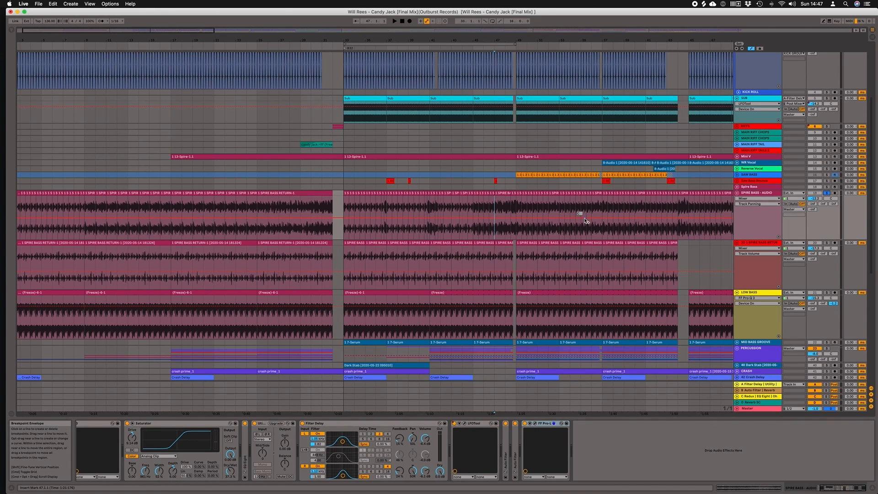
pyautogui.press('space')
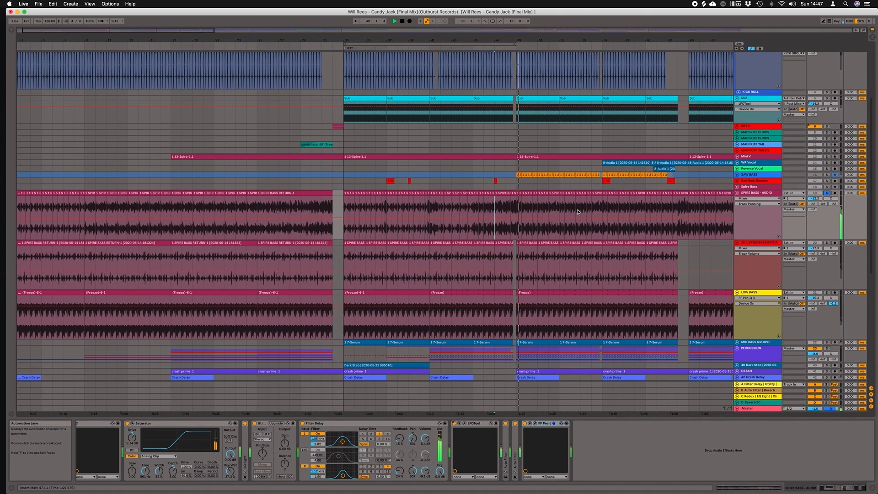
pyautogui.hscroll(3, 577, 211)
pyautogui.click(597, 208)
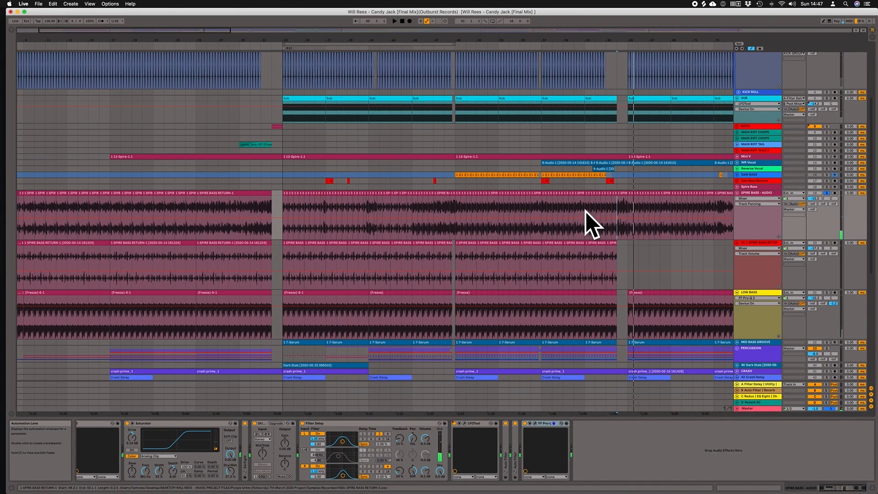
# - Solo LOW BASS, show its device chain, and set playback to start at bar 33
pyautogui.hscroll(-3, 320, 247)
pyautogui.scroll(-5, 304, 254)
pyautogui.hscroll(-2, 304, 255)
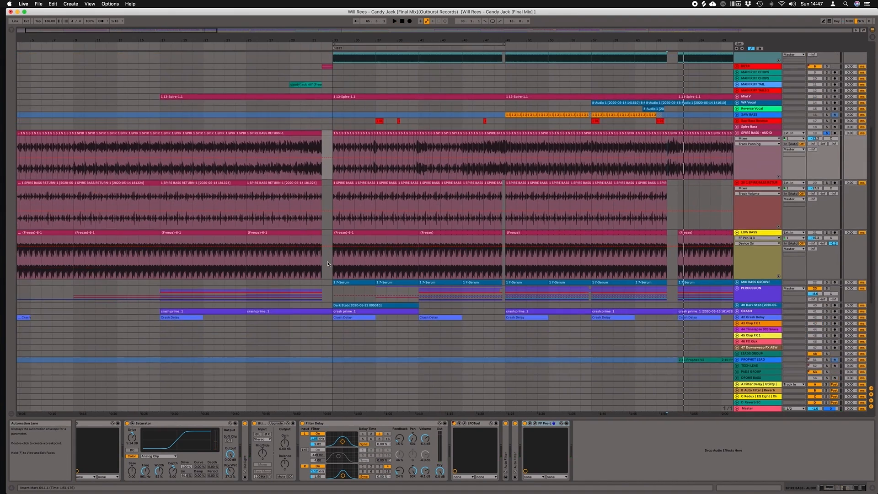
pyautogui.click(333, 263)
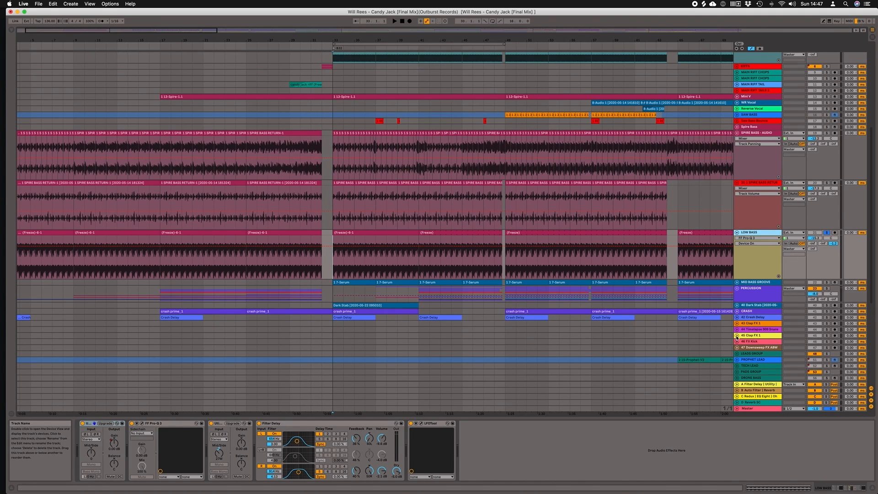
# - Compare the LOW BASS chain with return track C while playing, bypassing the return's Redux device and switching it back on
pyautogui.click(752, 398)
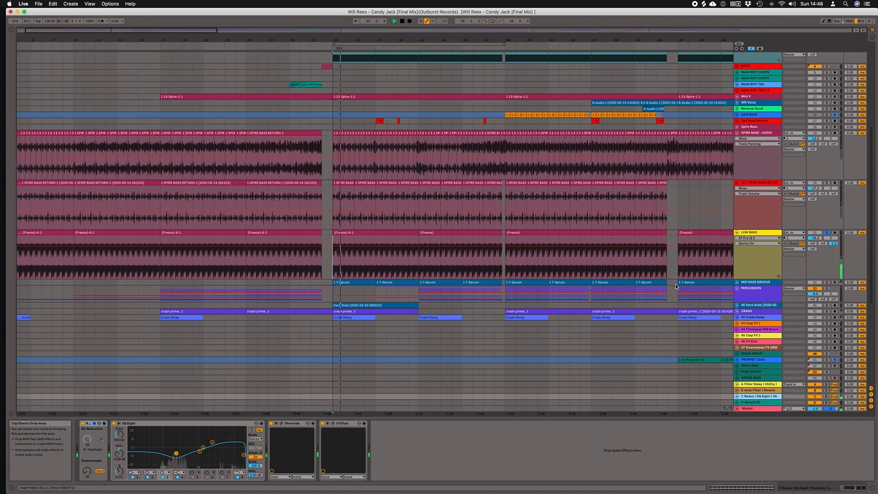
pyautogui.click(751, 234)
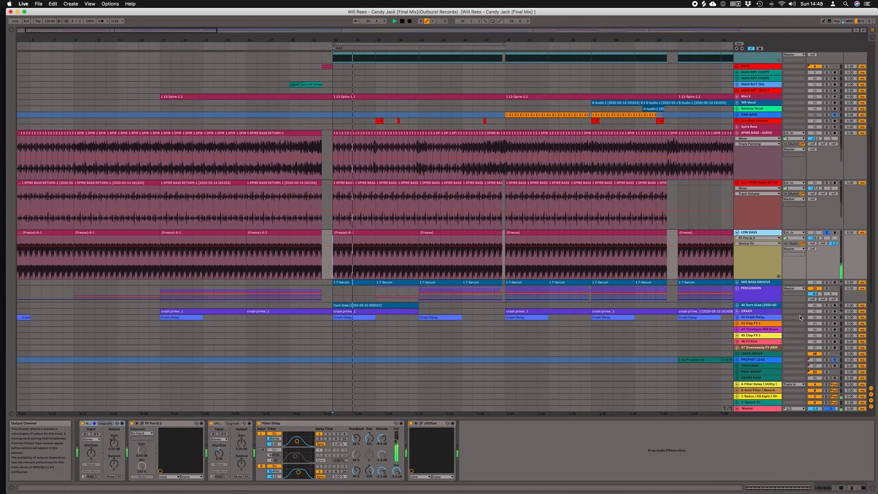
pyautogui.click(757, 396)
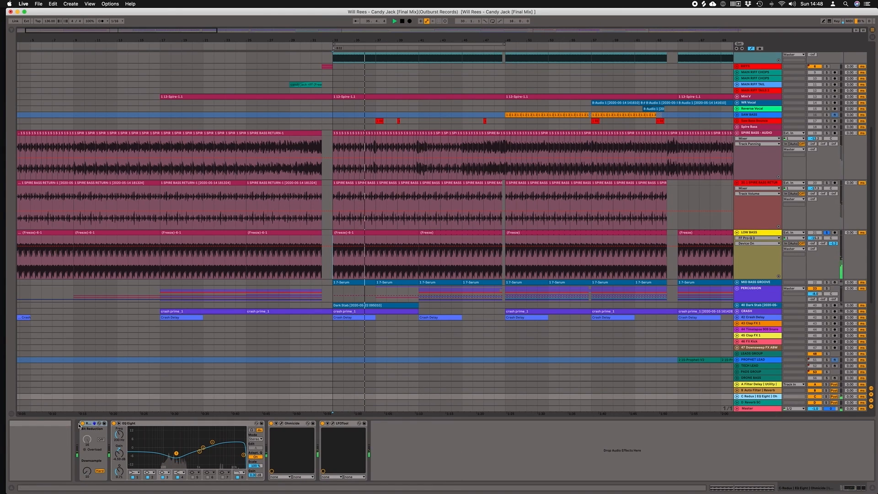
pyautogui.click(83, 423)
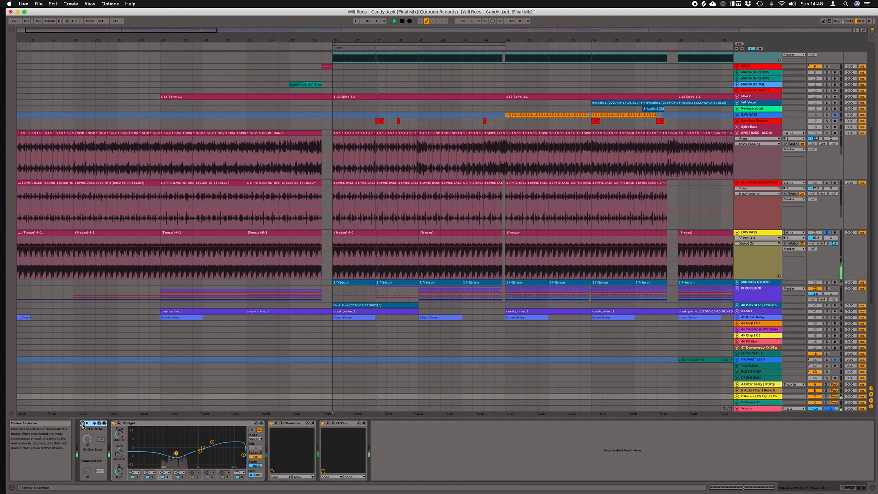
pyautogui.click(83, 424)
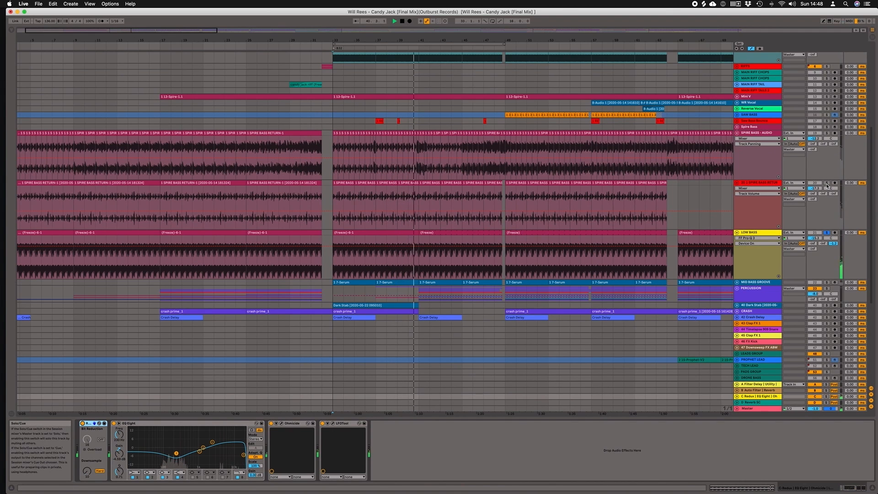
# - Solo SPIRE BASS - AUDIO and SPIRE BASS RETURN together with LOW BASS and listen to the three layers
pyautogui.click(827, 185)
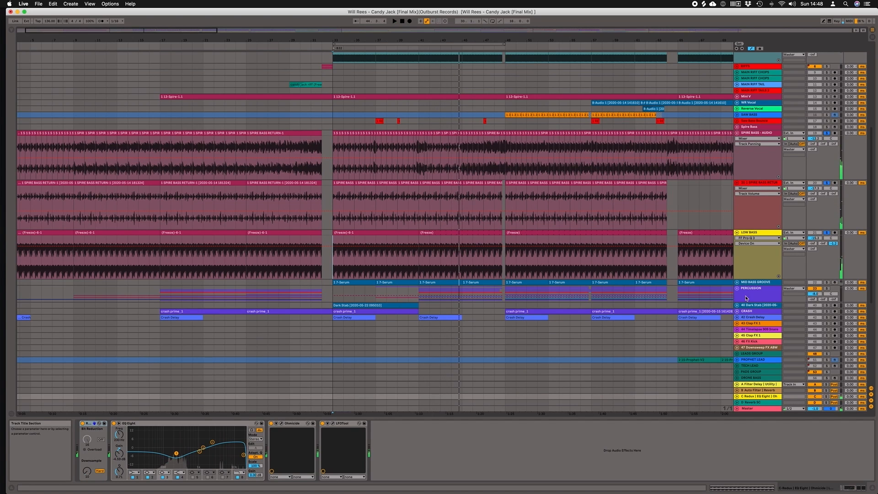
# - Unfold MID BASS GROOVE, show its device chain, and listen to it soloed from bar 33
pyautogui.click(737, 282)
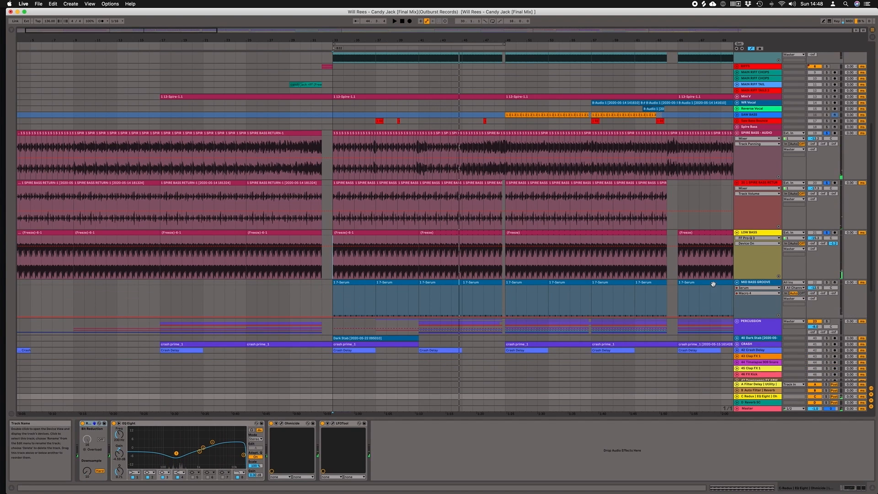
pyautogui.click(758, 283)
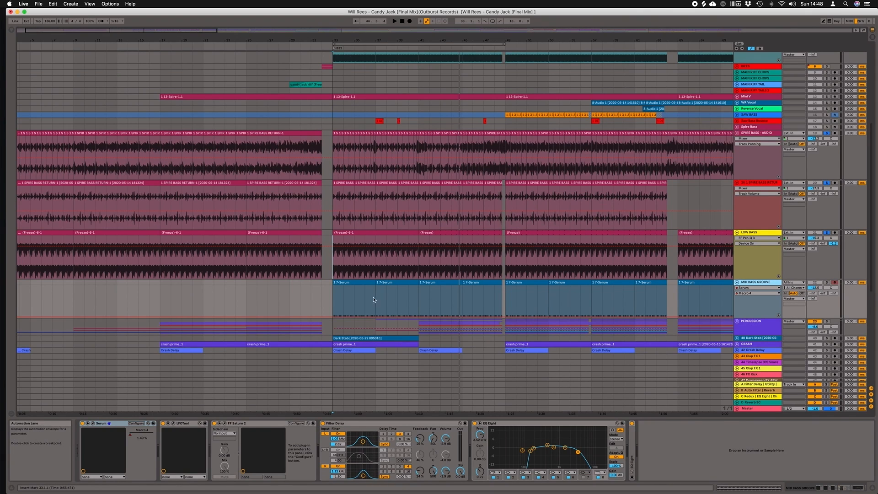
pyautogui.click(827, 283)
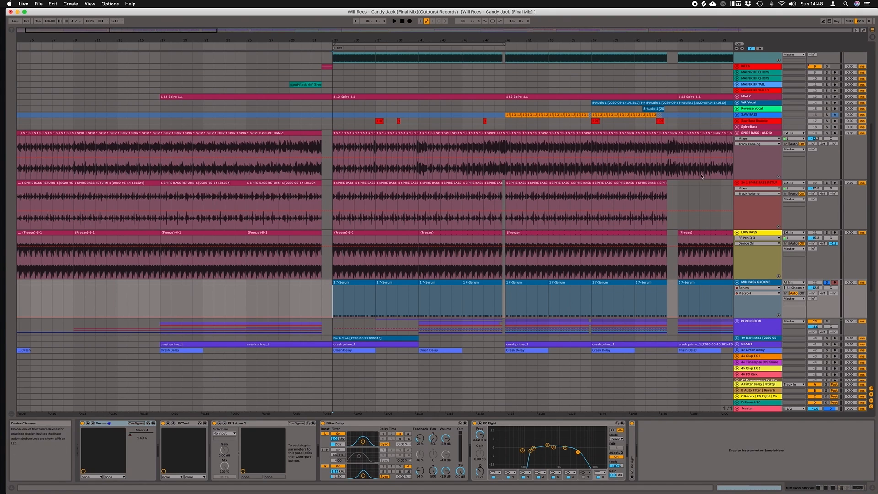
pyautogui.press('space')
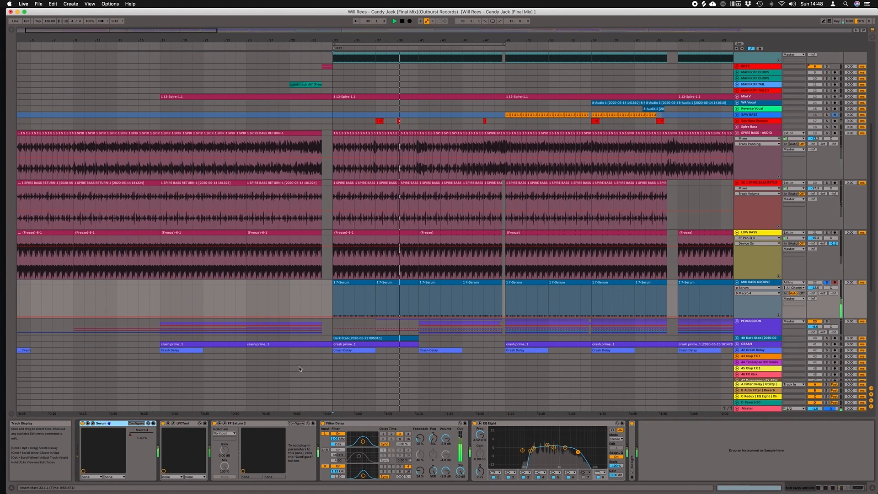
# - Inspect the FF Saturn 2 settings on MID BASS GROOVE and close the plug-in window
pyautogui.scroll(-3, 288, 391)
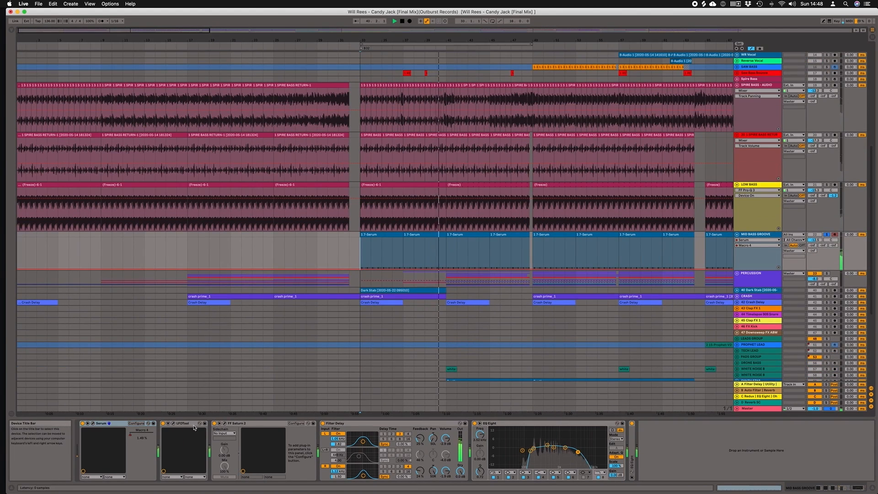
pyautogui.click(231, 423)
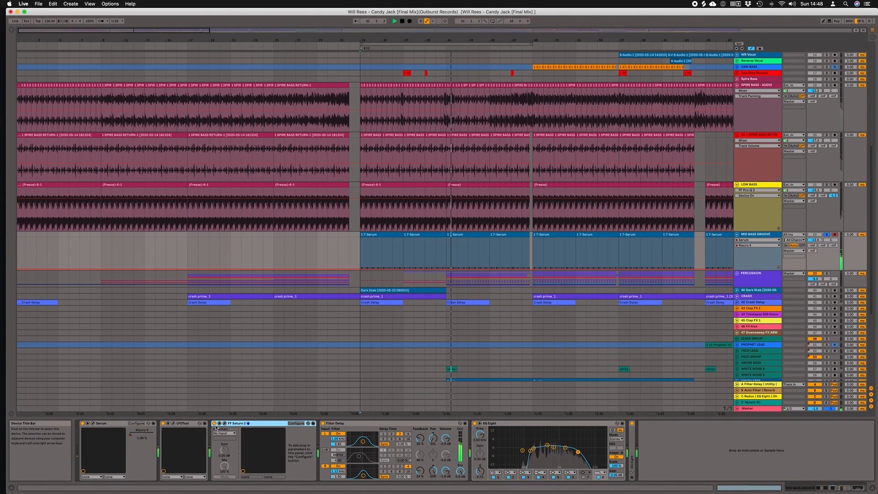
pyautogui.click(223, 423)
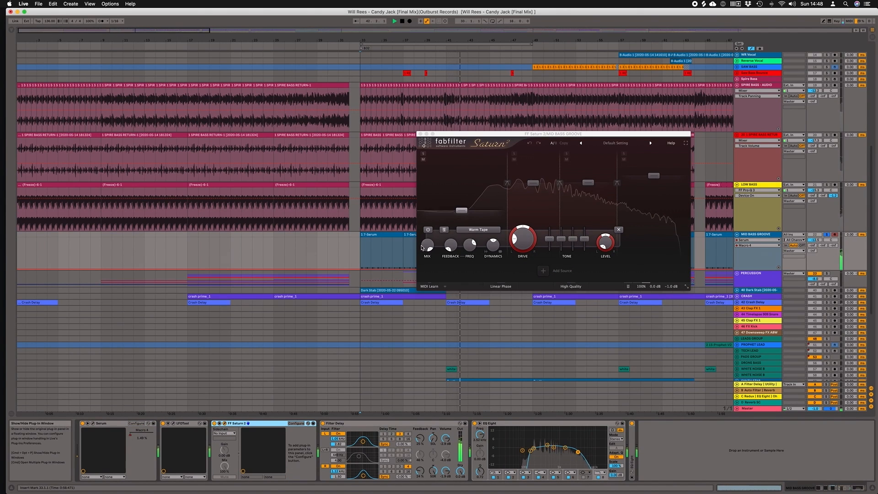
pyautogui.click(420, 134)
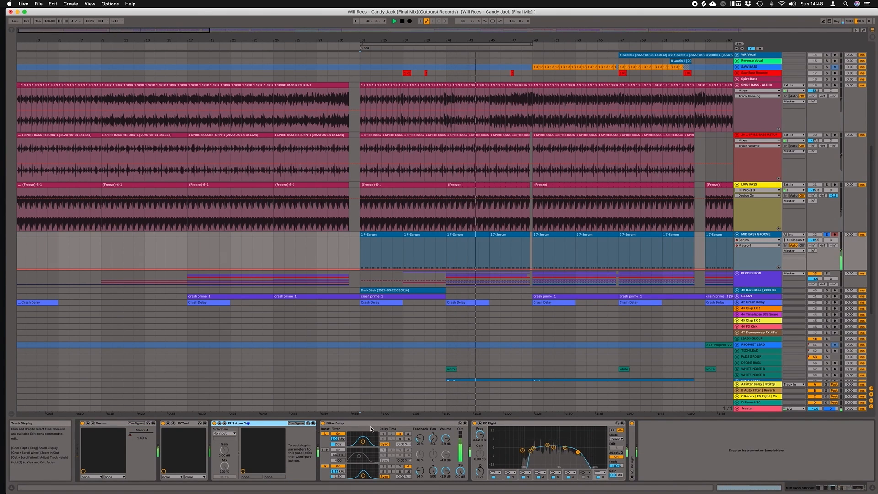
# - Expand the last EQ Eight on MID BASS GROOVE to examine its curve, and collapse both EQ Eight devices
pyautogui.doubleClick(632, 457)
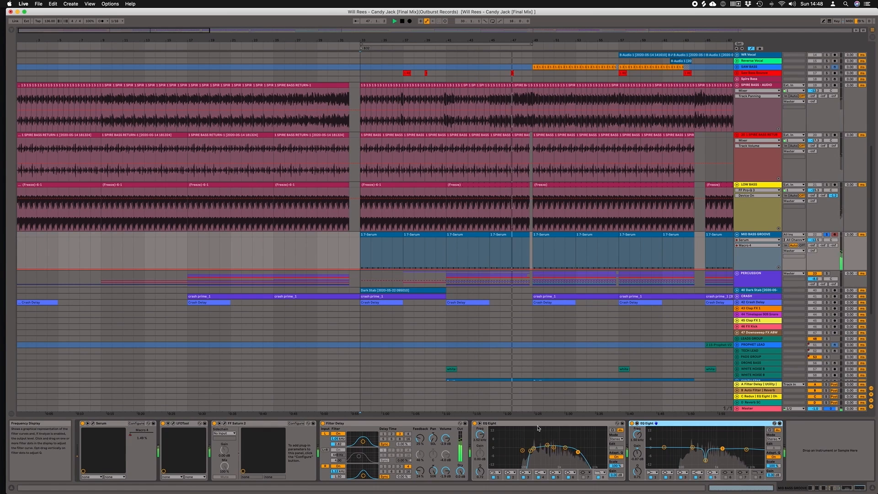
pyautogui.doubleClick(560, 424)
pyautogui.doubleClick(561, 424)
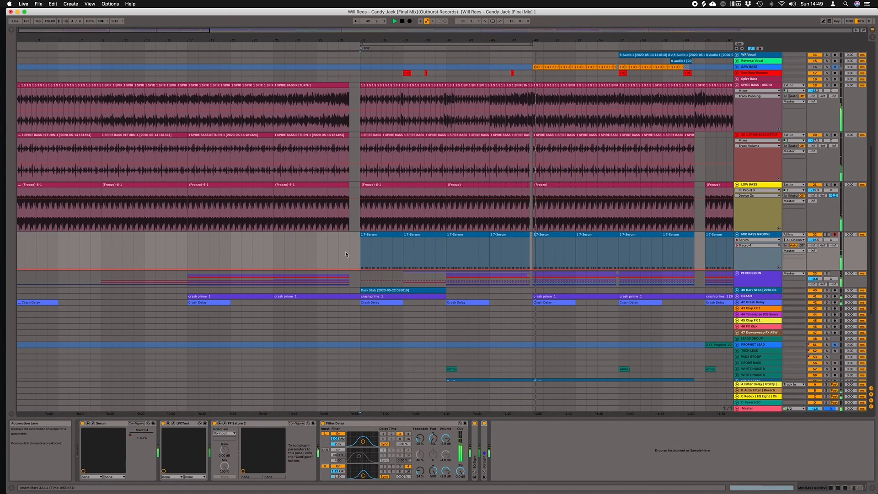
# - Solo SUB and KICK GROUP together with the Spire, LOW BASS and MID BASS GROOVE tracks and listen from bar 32
pyautogui.scroll(5, 707, 229)
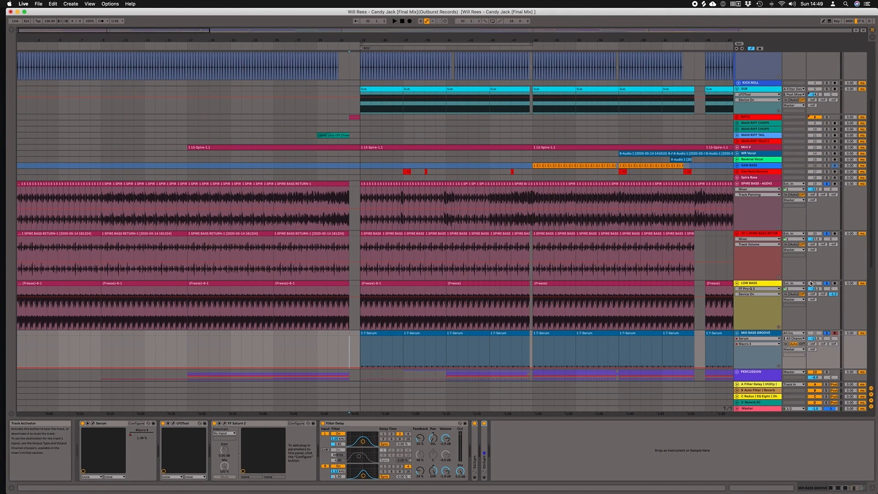
pyautogui.scroll(5, 811, 284)
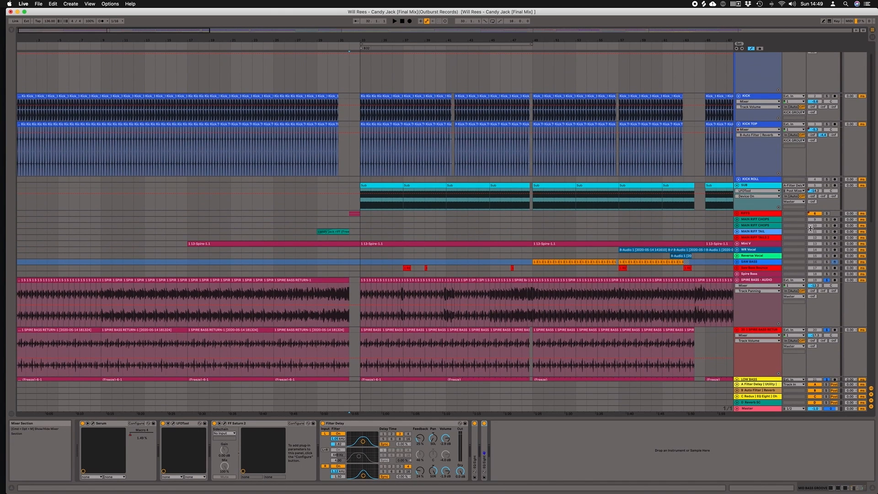
pyautogui.click(826, 137)
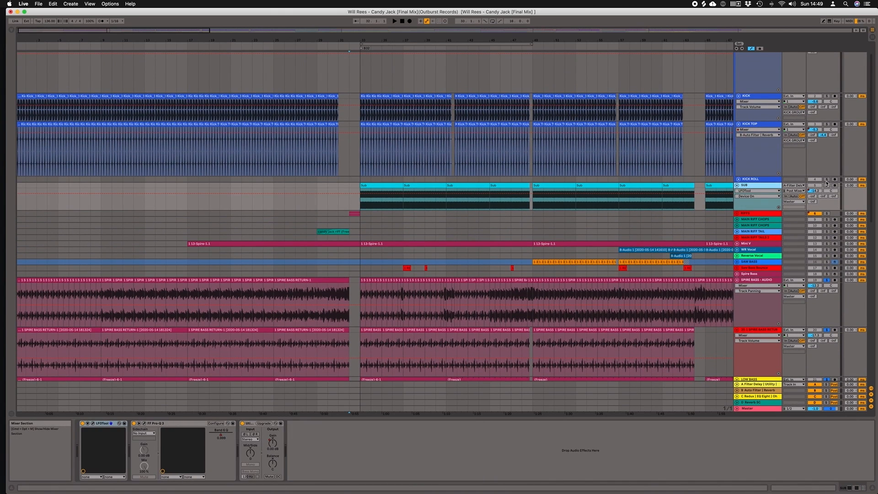
pyautogui.scroll(1, 820, 164)
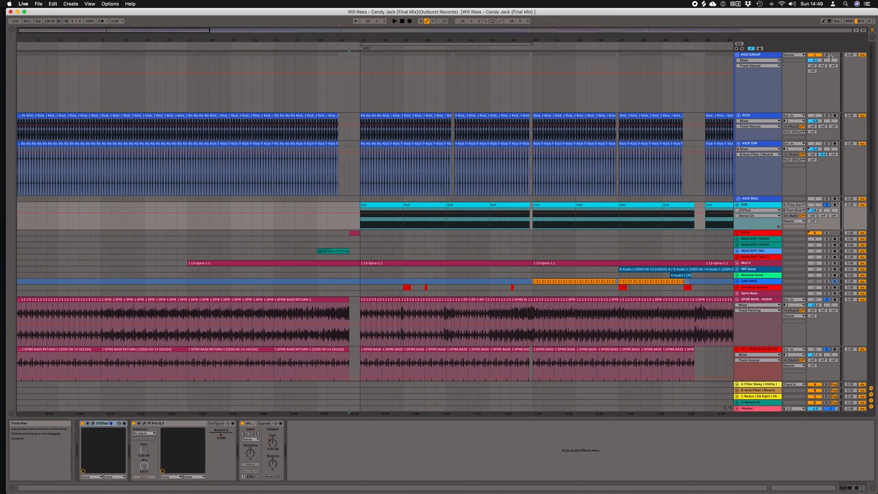
pyautogui.press('space')
pyautogui.scroll(-3, 699, 162)
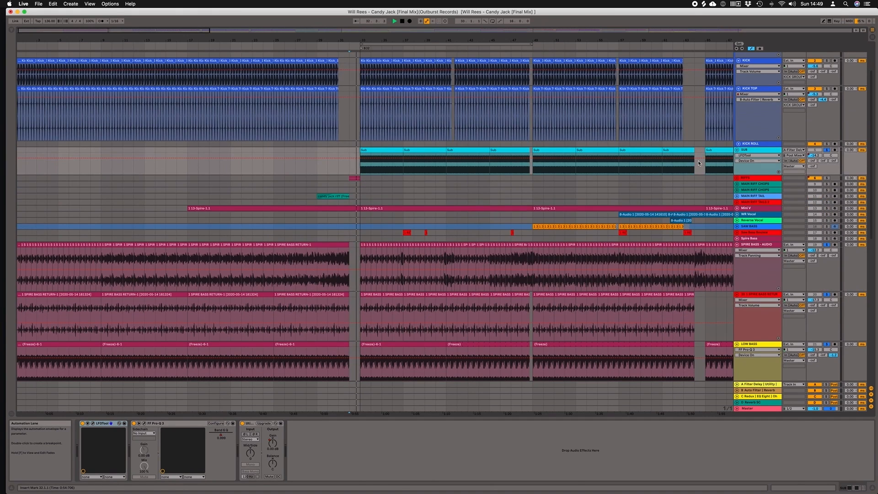
pyautogui.scroll(-6, 575, 186)
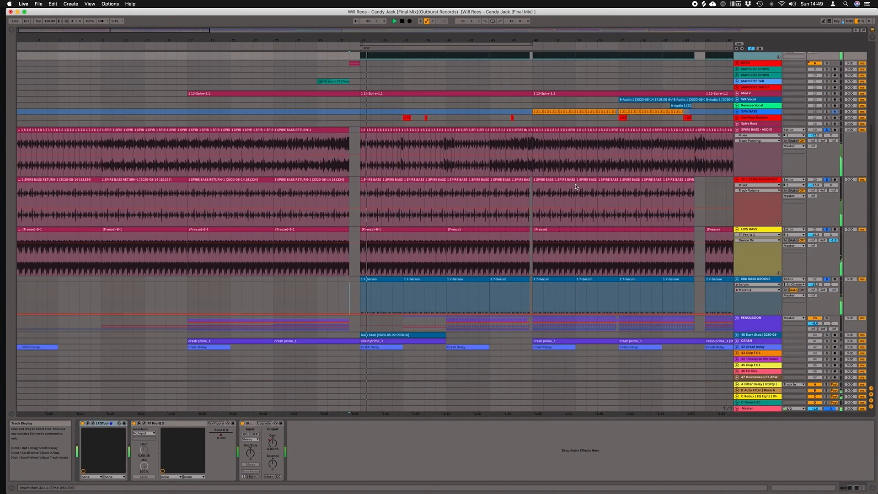
pyautogui.scroll(-1, 576, 186)
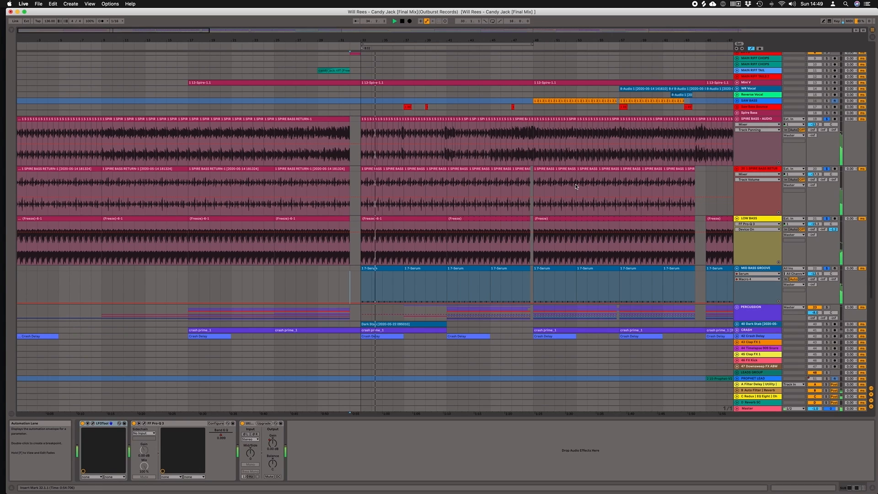
# - Unfold Saw Bass Bounce, show its device chain, and look over where its clips sit across the arrangement
pyautogui.click(737, 108)
pyautogui.click(755, 108)
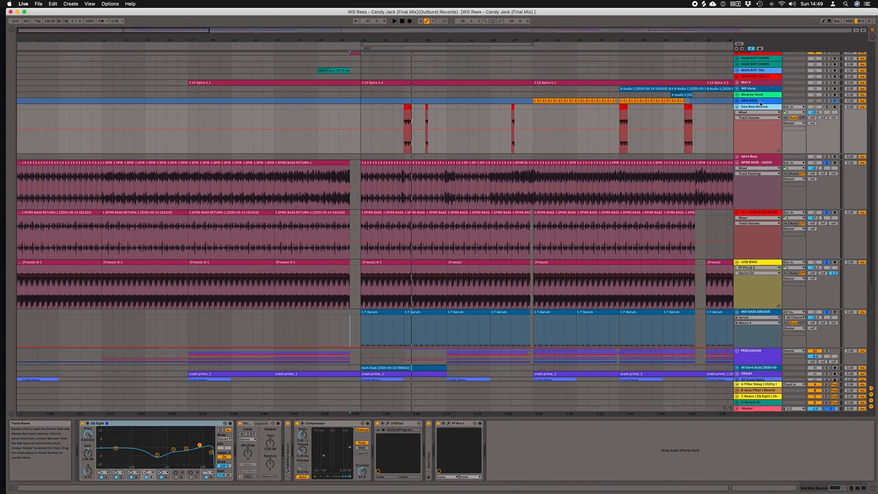
pyautogui.moveTo(598, 40); pyautogui.dragTo(597, 12)
pyautogui.moveTo(438, 128); pyautogui.dragTo(301, 127)
pyautogui.hscroll(10, 300, 125)
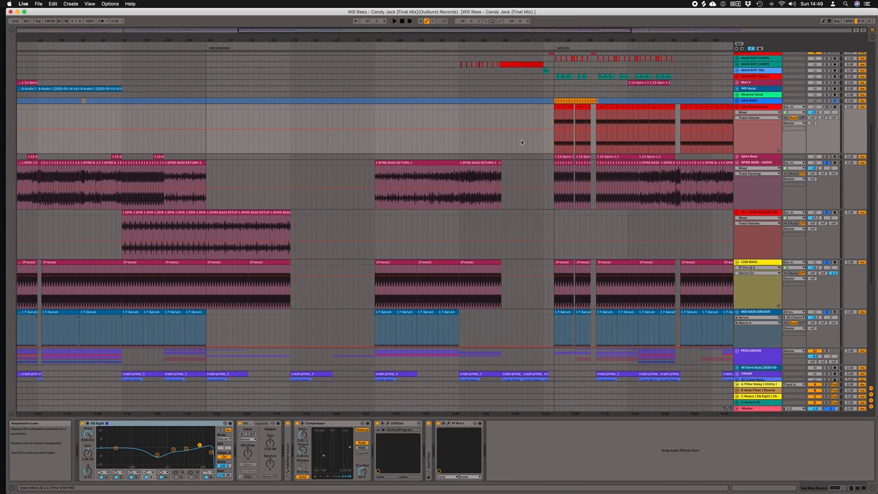
pyautogui.hscroll(-15, 646, 139)
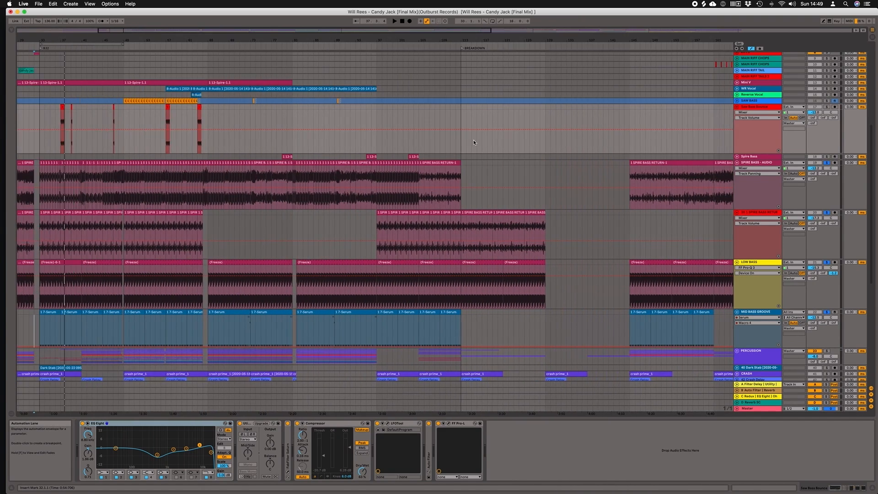
# - Listen to Saw Bass Bounce together with the soloed bass tracks from bar 36
pyautogui.moveTo(180, 40); pyautogui.dragTo(180, 64)
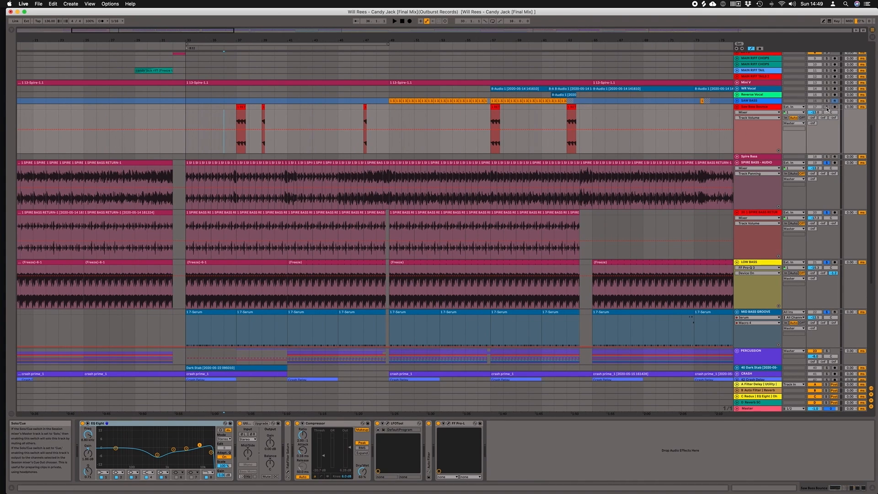
pyautogui.press('space')
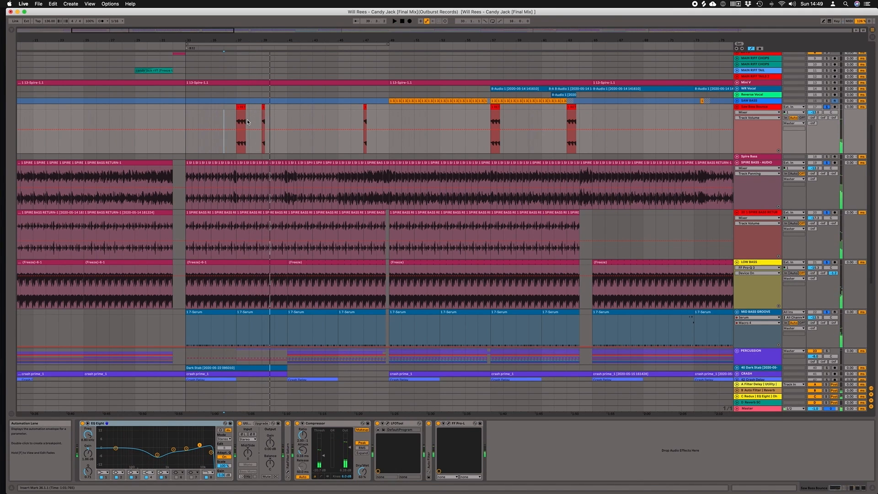
pyautogui.hscroll(-5, 247, 121)
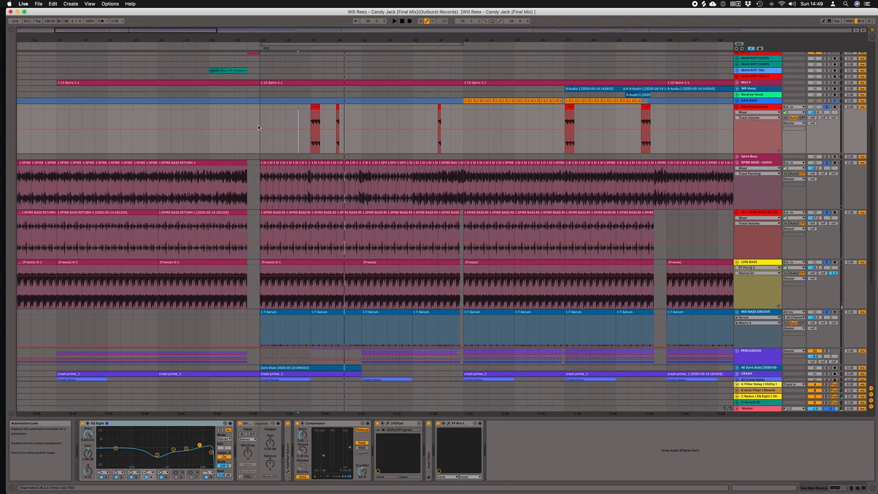
# - Unfold the PERCUSSION group and look through its hat, perc, clap, drum loop and ride tracks
pyautogui.scroll(-1, 464, 153)
pyautogui.scroll(-4, 465, 153)
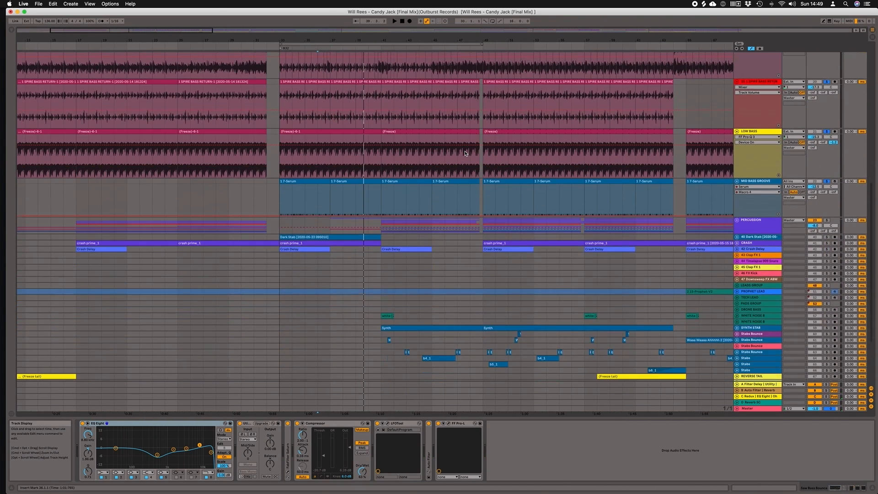
pyautogui.scroll(-2, 465, 153)
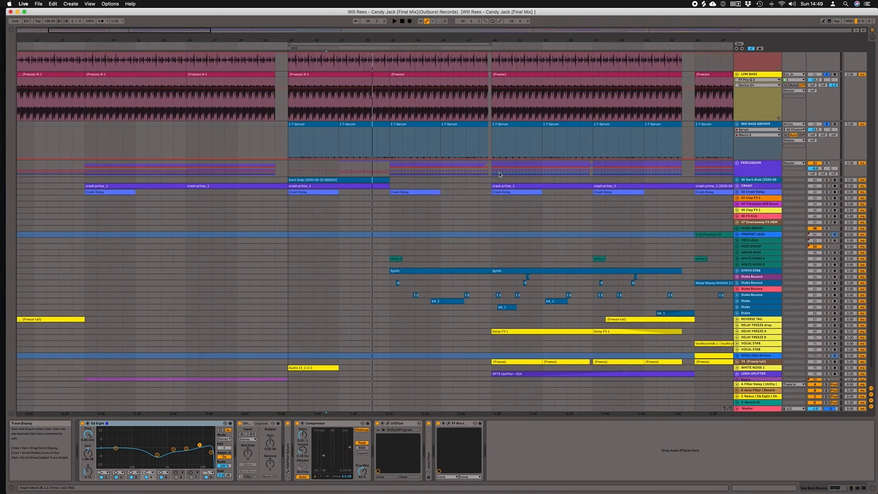
pyautogui.click(736, 163)
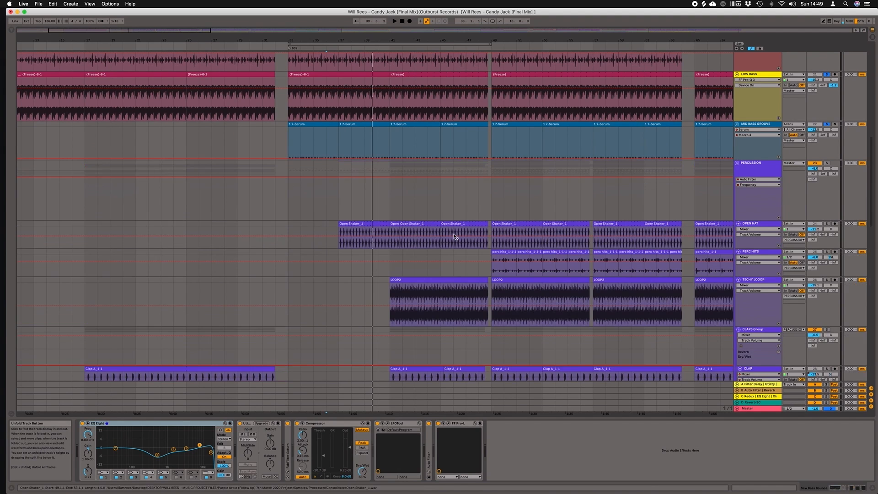
pyautogui.scroll(-5, 458, 238)
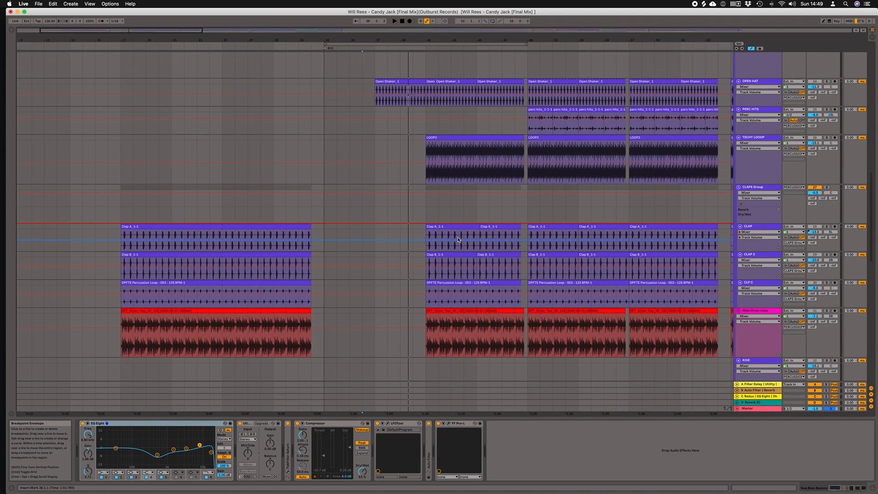
pyautogui.scroll(1, 459, 239)
pyautogui.scroll(-5, 459, 239)
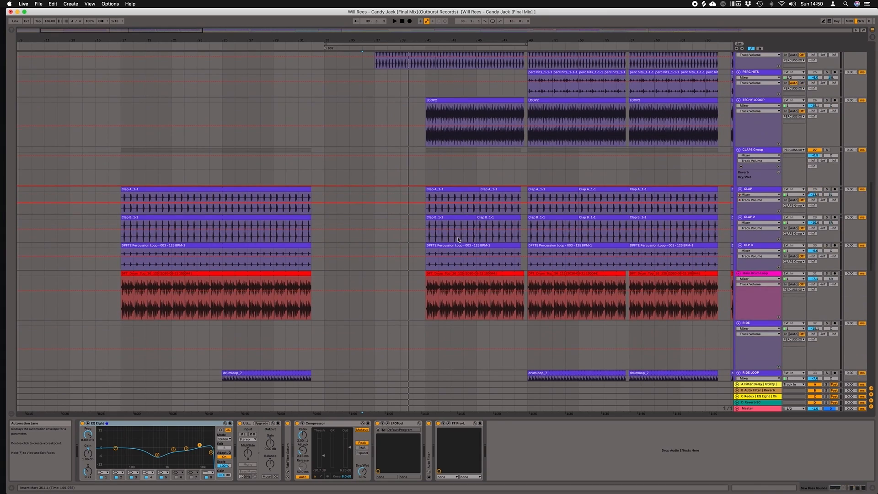
pyautogui.scroll(-7, 459, 239)
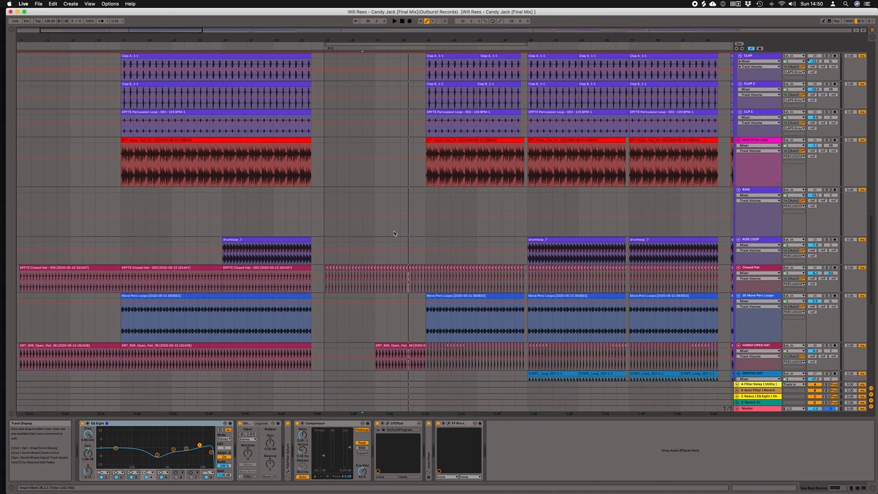
# - Solo the Closed Hat track and listen to it from bar 33
pyautogui.click(323, 235)
pyautogui.hscroll(-3, 394, 219)
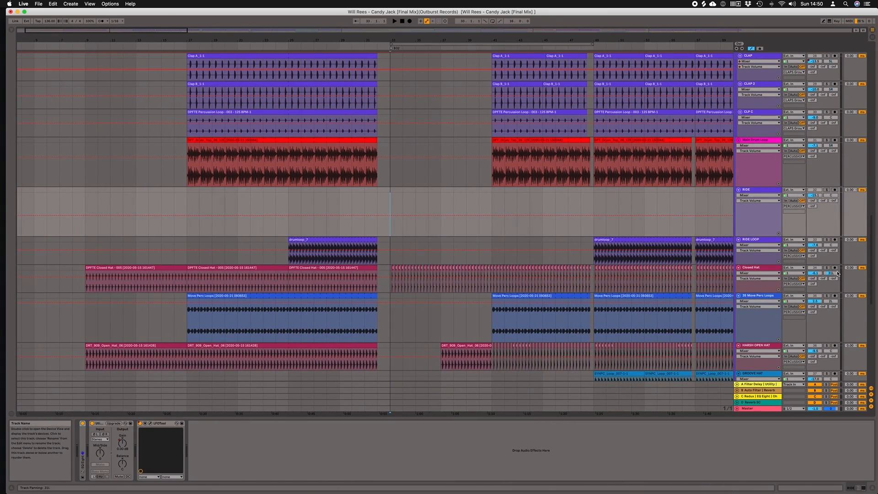
pyautogui.click(827, 270)
pyautogui.press('space')
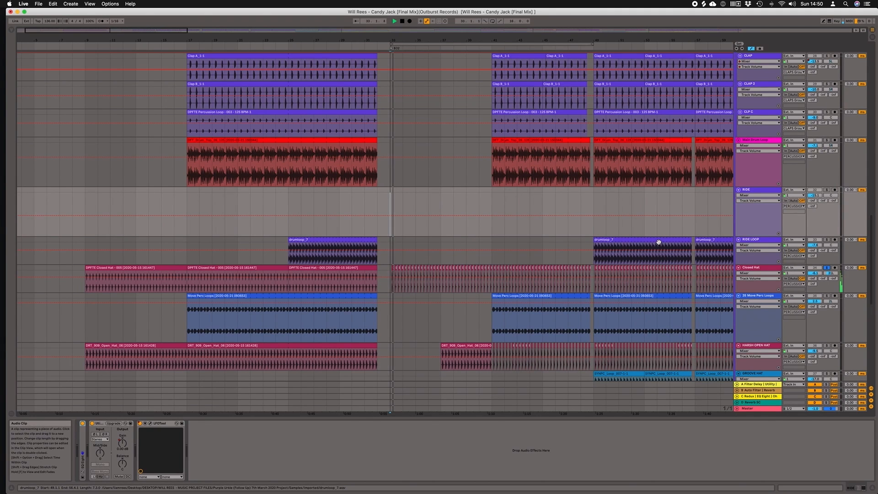
pyautogui.scroll(-2, 665, 250)
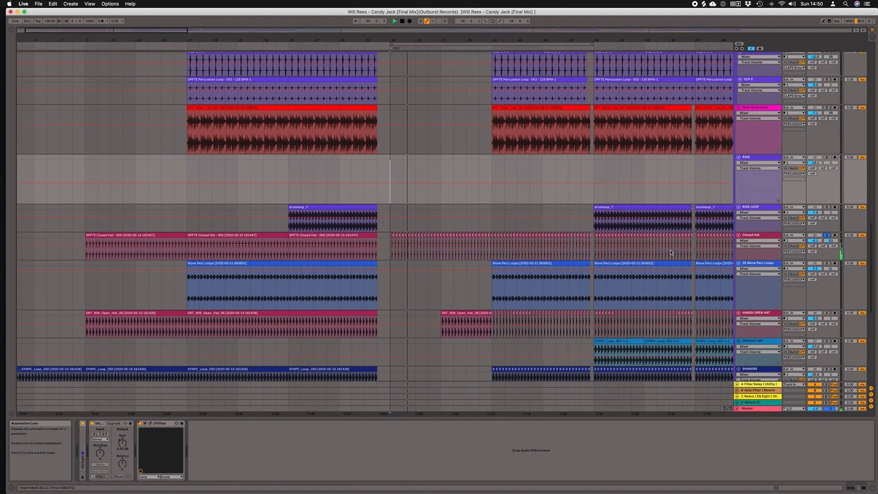
# - Solo OPEN HAT alongside Closed Hat and listen from bar 37, where its clips begin
pyautogui.scroll(7, 671, 252)
pyautogui.scroll(7, 672, 252)
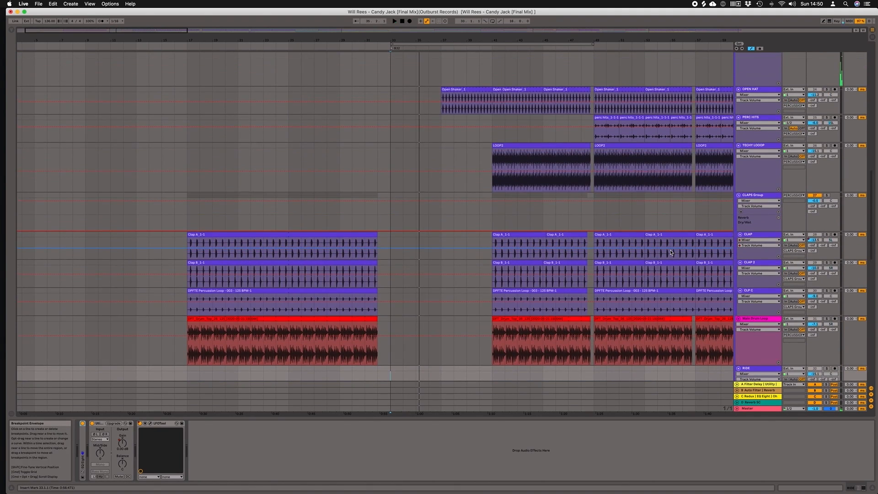
pyautogui.click(442, 112)
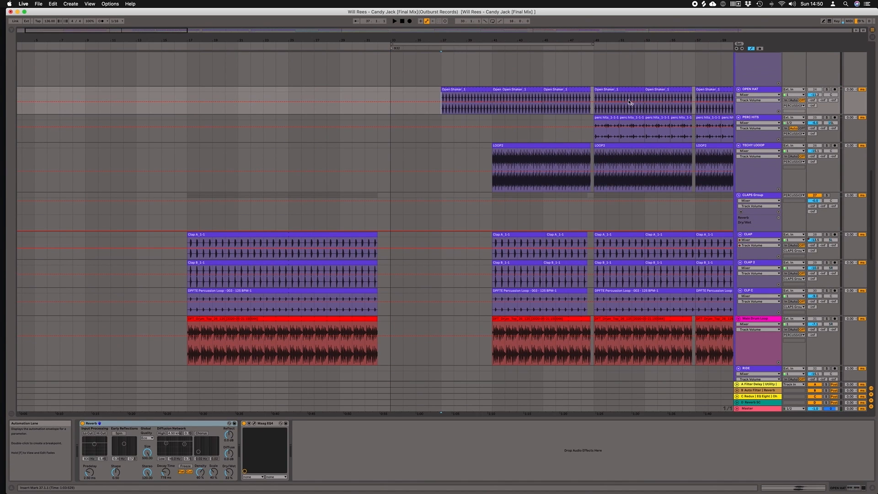
pyautogui.press('space')
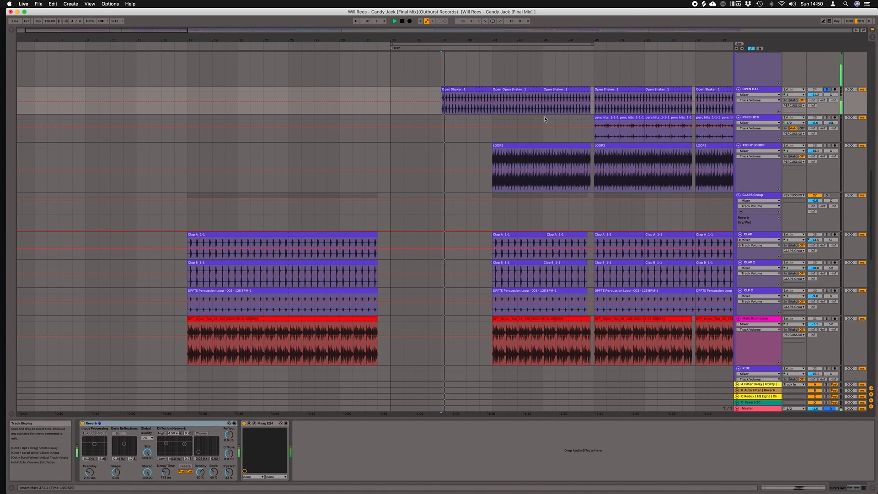
# - Listen to HARSH OPEN HAT with the other hats, clear the solos, and show its device chain
pyautogui.scroll(-12, 544, 116)
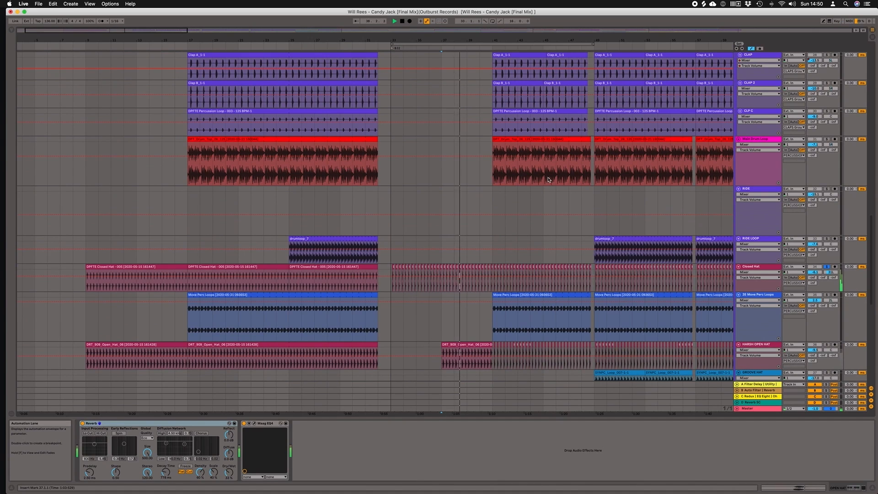
pyautogui.scroll(-3, 566, 245)
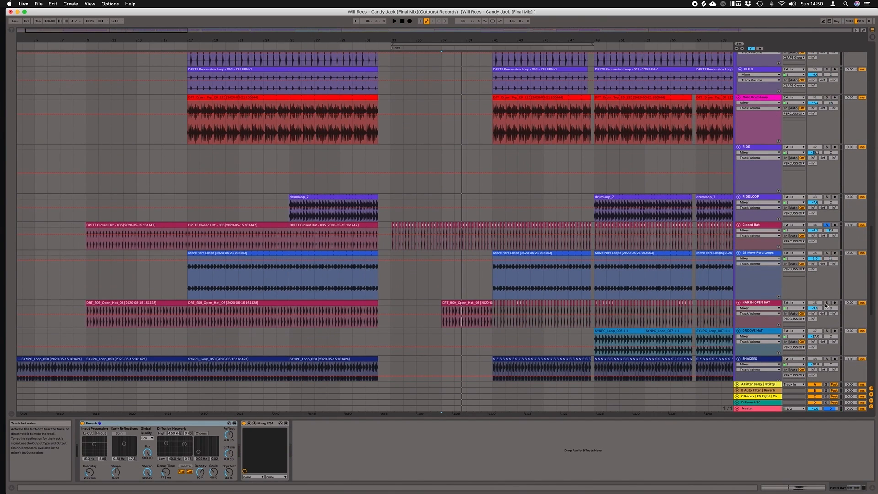
pyautogui.press('space')
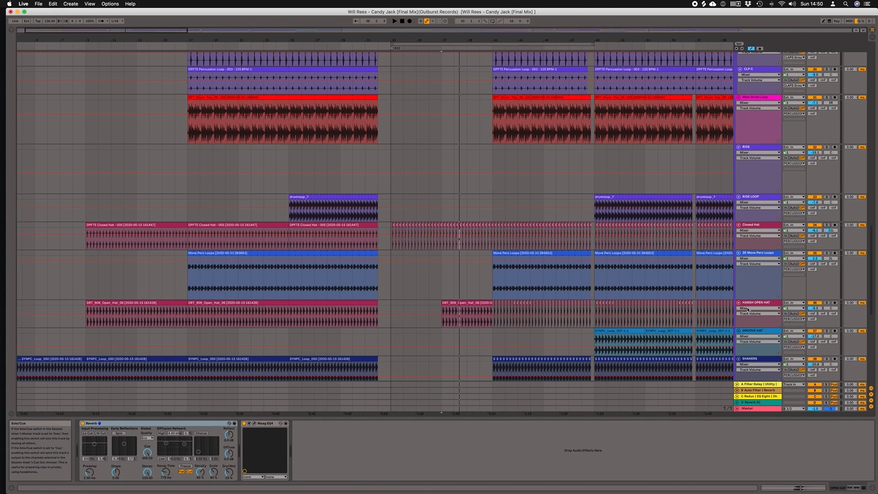
pyautogui.click(773, 304)
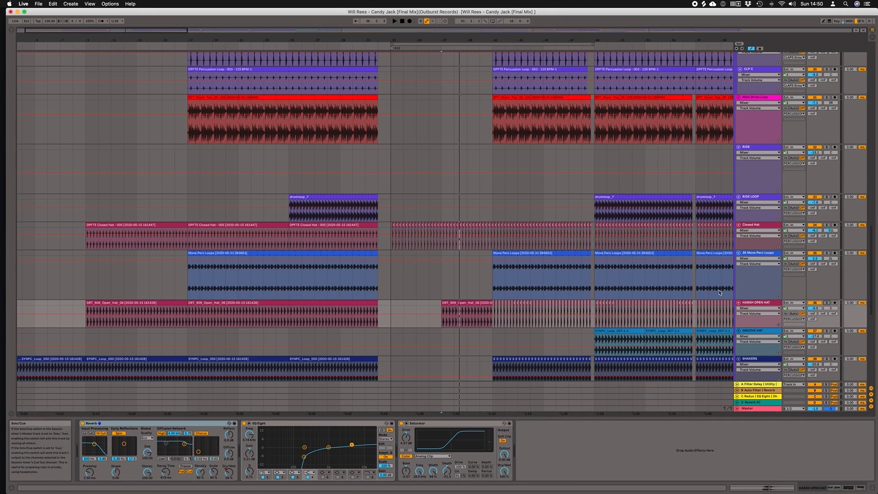
# - Play the percussion unsoloed from bar 36 and look over the surrounding percussion tracks
pyautogui.click(430, 279)
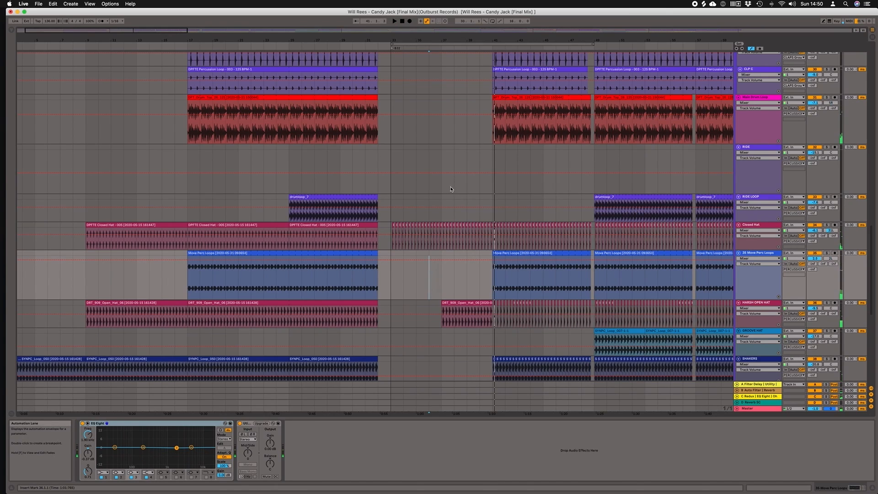
pyautogui.scroll(-10, 442, 176)
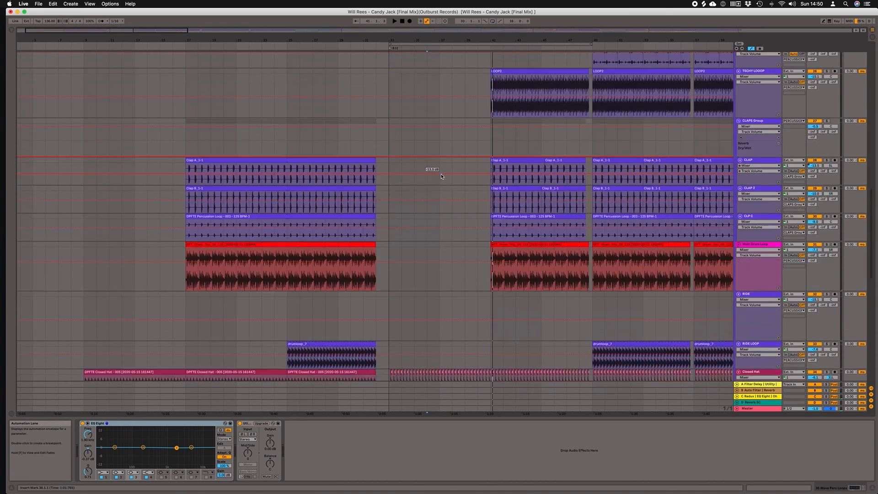
pyautogui.scroll(5, 457, 225)
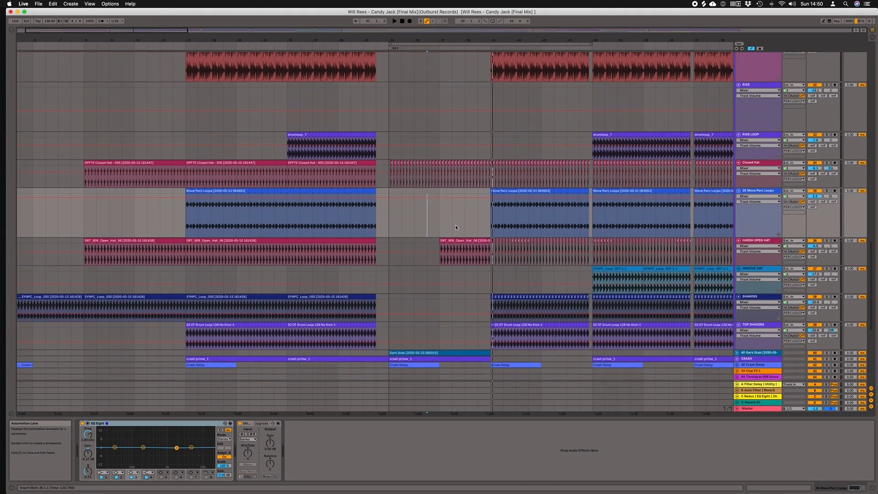
# - Move the playback start to bar 41 and show the device chain of CLAPS Group
pyautogui.click(466, 166)
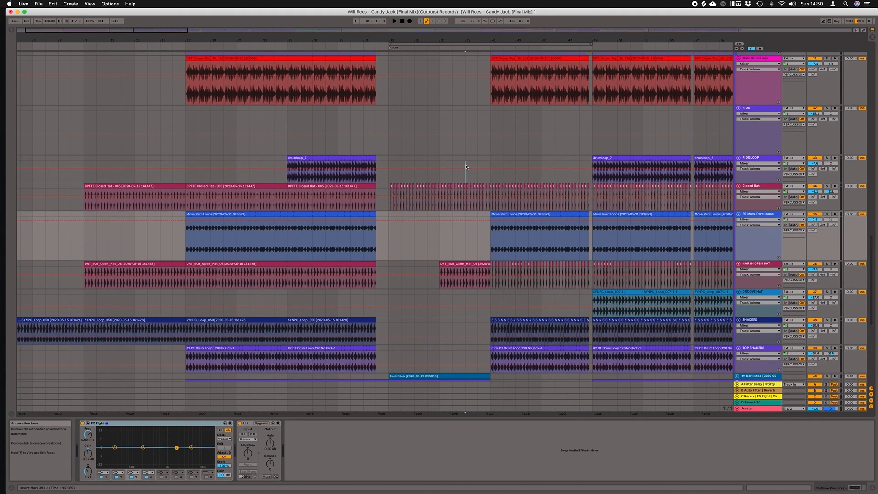
pyautogui.hscroll(2, 465, 167)
pyautogui.click(457, 169)
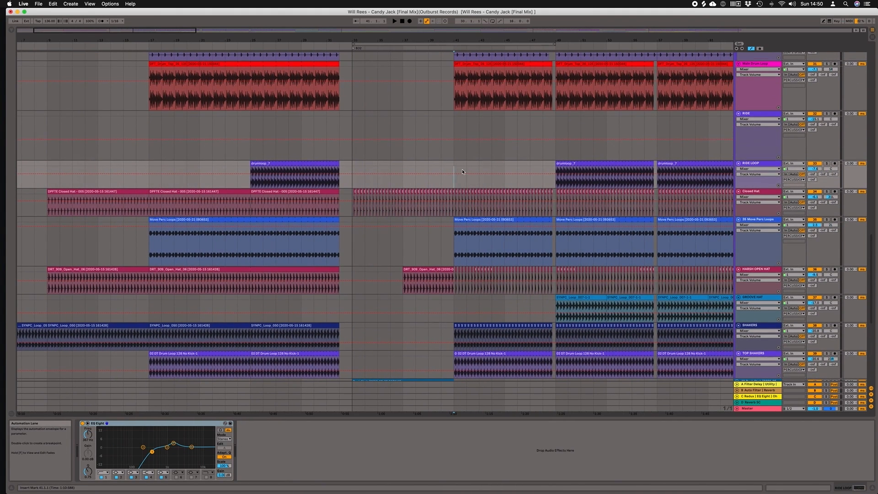
pyautogui.scroll(5, 462, 168)
pyautogui.scroll(3, 505, 172)
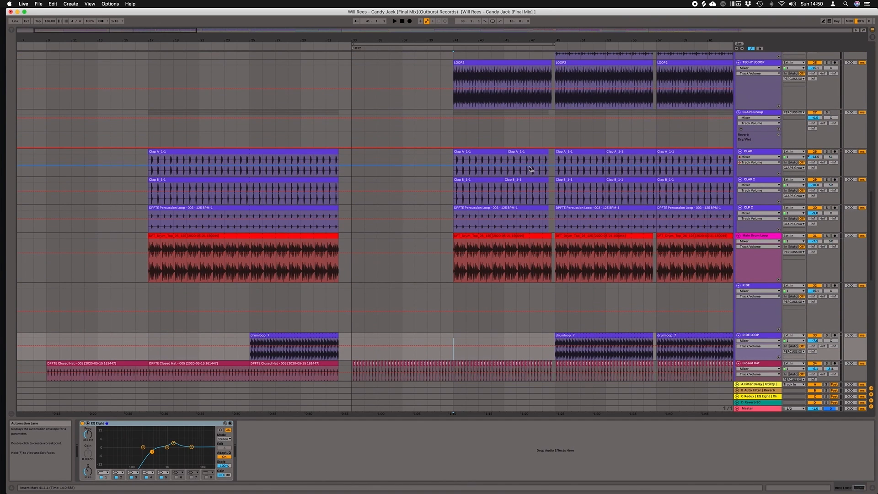
pyautogui.scroll(2, 595, 169)
pyautogui.hscroll(2, 595, 170)
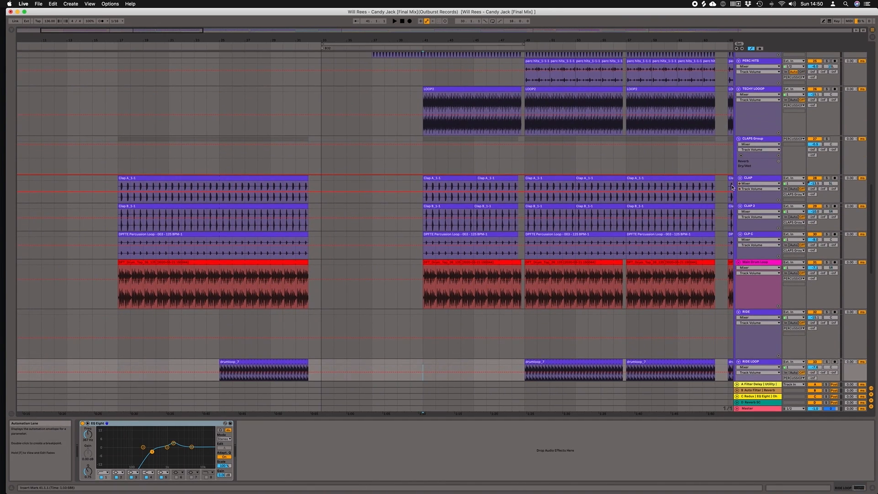
pyautogui.click(761, 139)
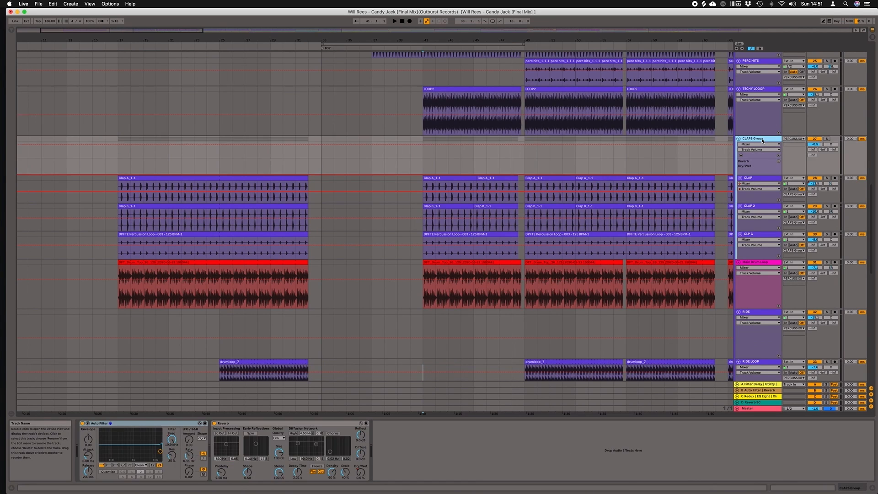
# - Play from bar 41 with CLAP soloed, adding CLAP 2 and CLP C to the solo one at a time
pyautogui.click(424, 202)
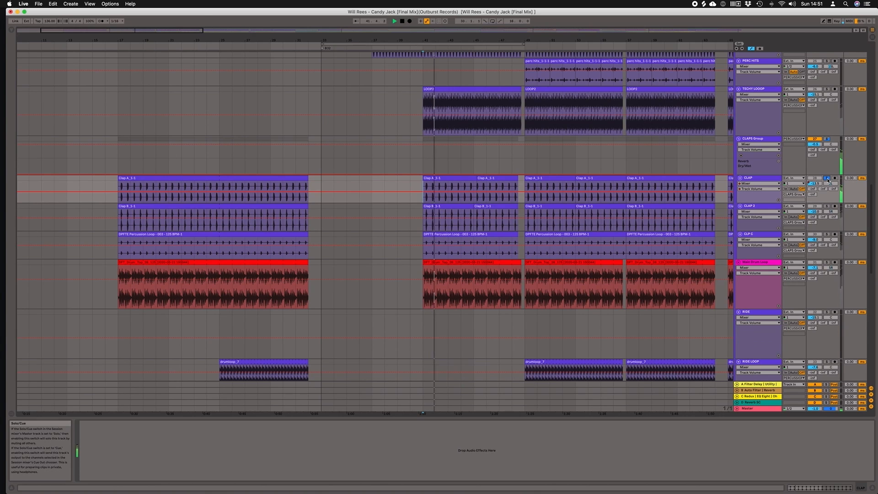
pyautogui.click(827, 205)
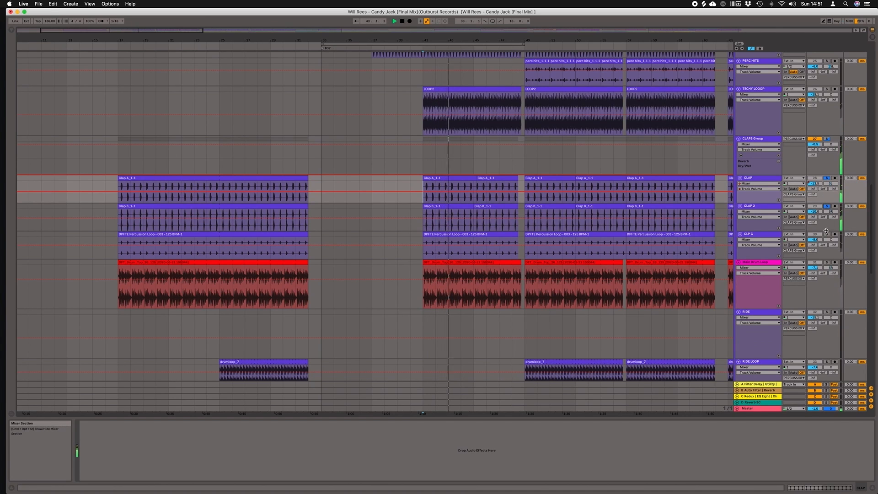
pyautogui.click(828, 235)
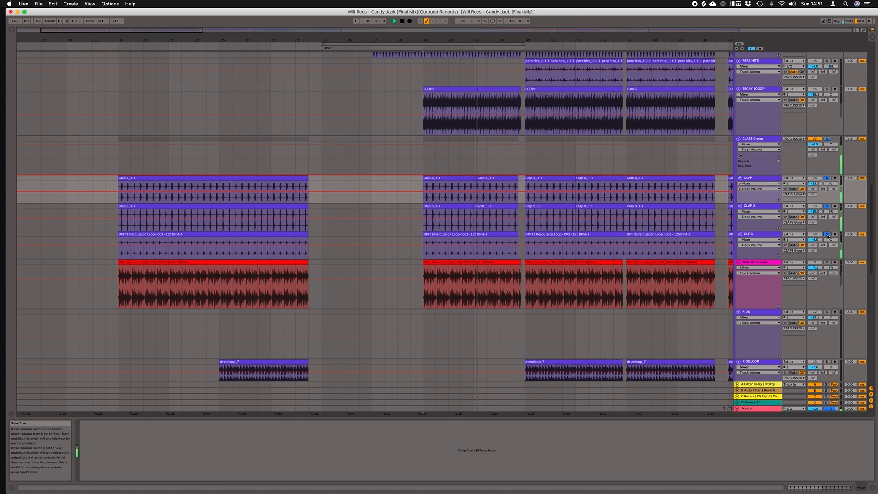
# - Show the device chain of Main Drum Loop and play it from bar 41 soloed together with the claps
pyautogui.scroll(-1, 802, 186)
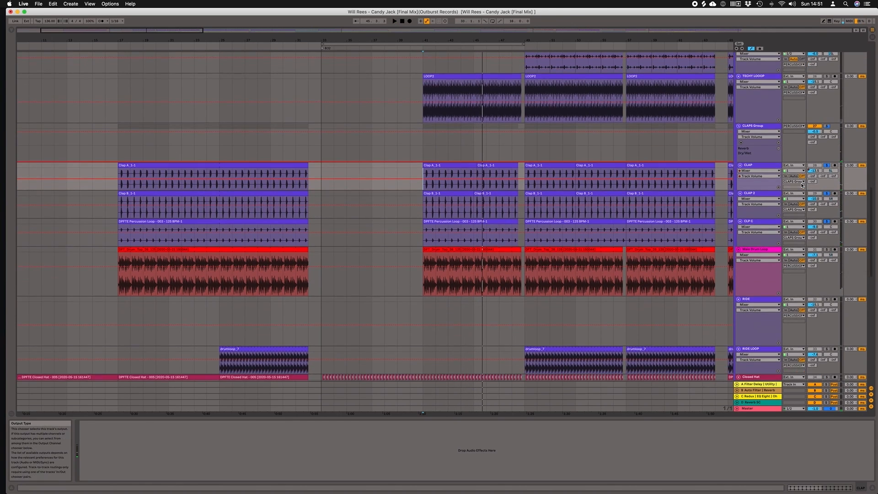
pyautogui.scroll(-5, 748, 200)
pyautogui.click(754, 186)
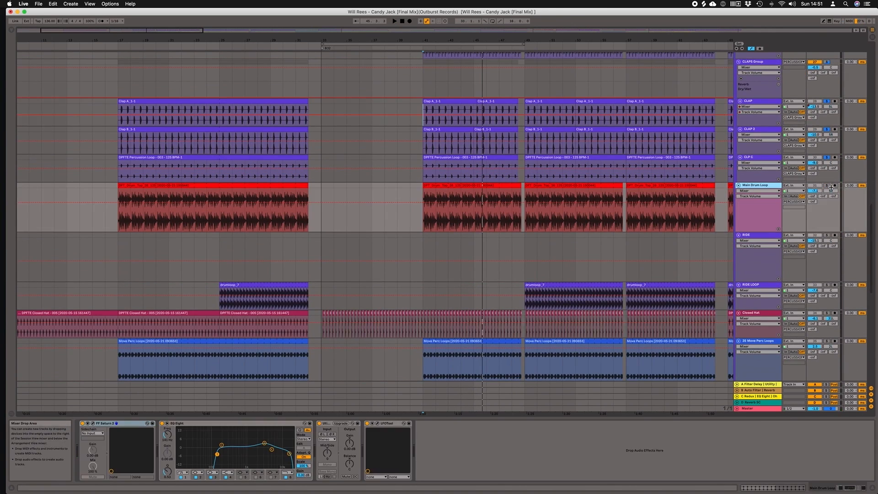
pyautogui.press('space')
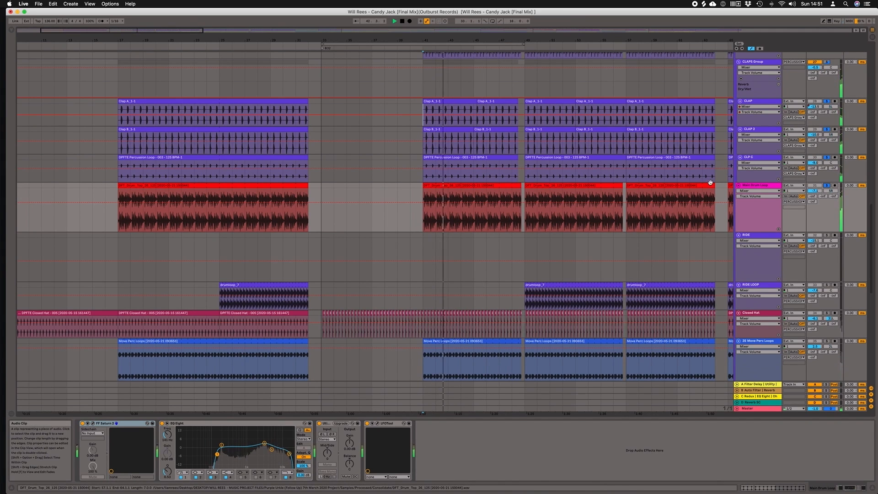
pyautogui.click(757, 186)
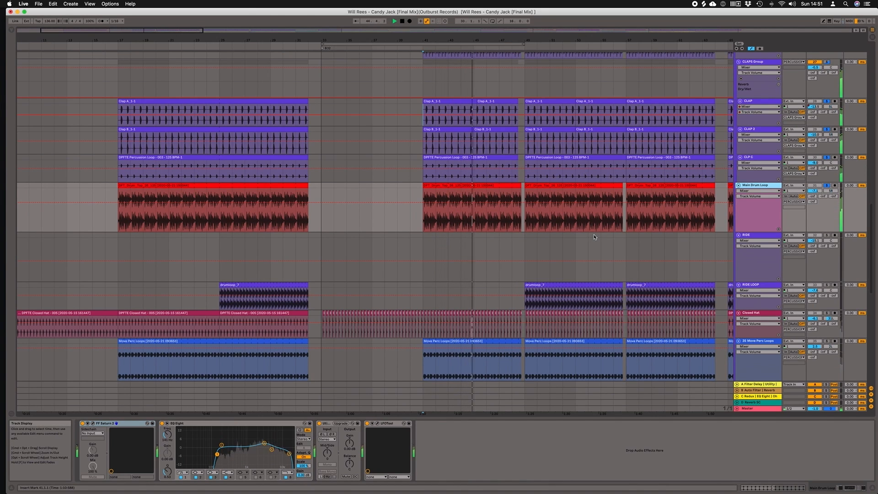
# - Show the device chain of 35 Move Perc Loops and play from bar 41 with it added to the solo
pyautogui.scroll(-3, 593, 235)
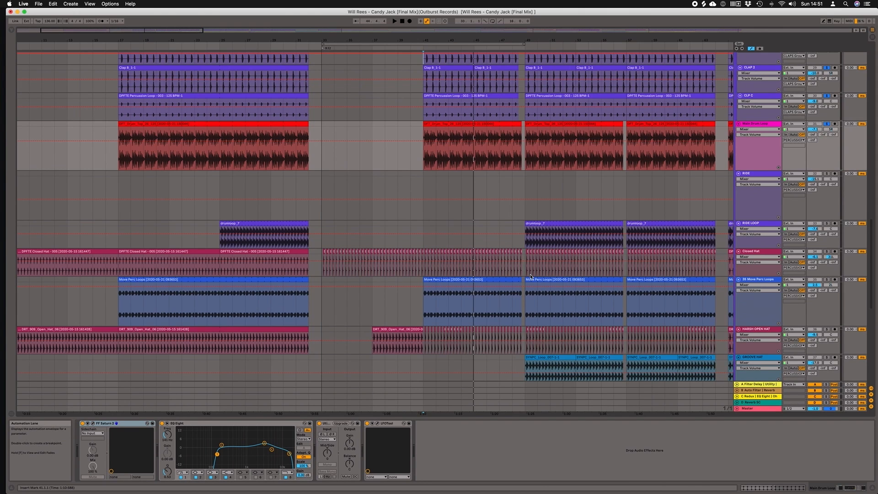
pyautogui.scroll(-2, 504, 277)
pyautogui.click(428, 266)
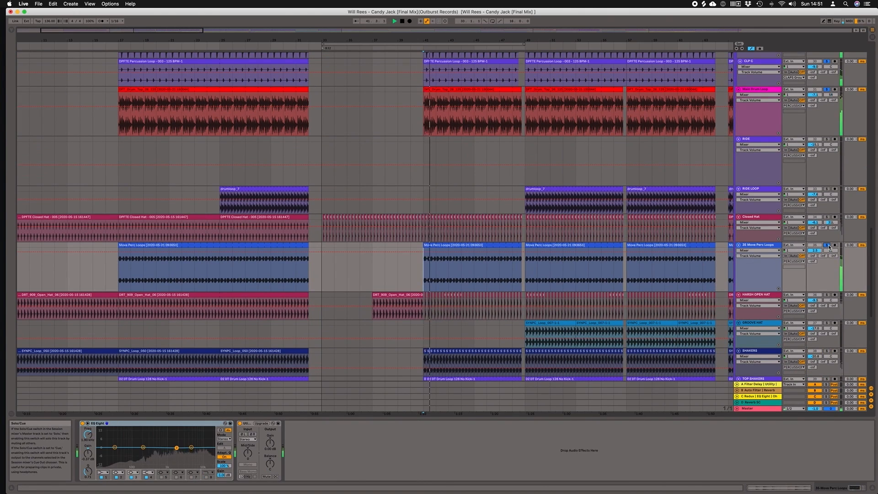
pyautogui.scroll(-2, 748, 248)
pyautogui.scroll(-3, 748, 248)
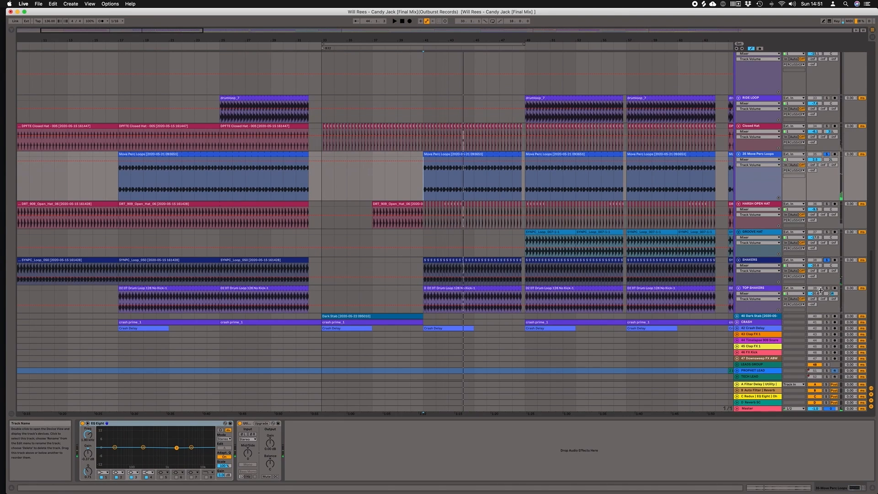
# - Play from bar 41 with SHAKERS and TOP SHAKERS added to the solo and look over the tracks below them
pyautogui.press('space')
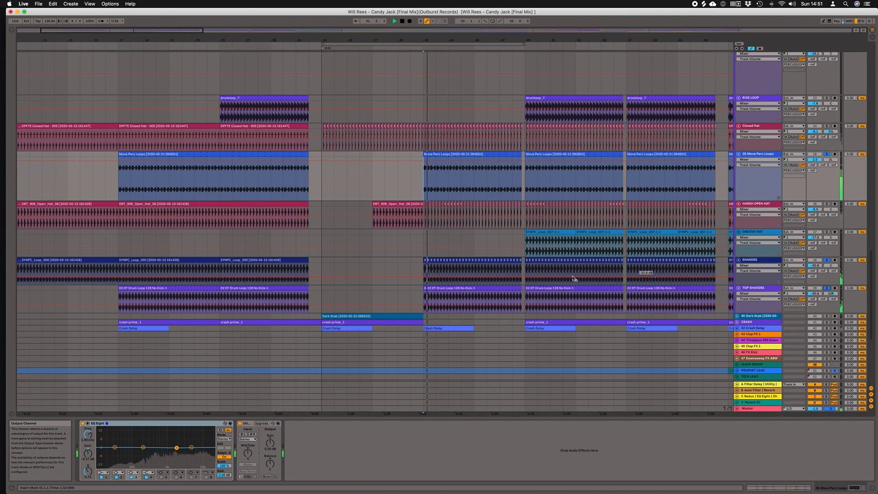
pyautogui.scroll(-2, 575, 280)
pyautogui.scroll(-2, 574, 280)
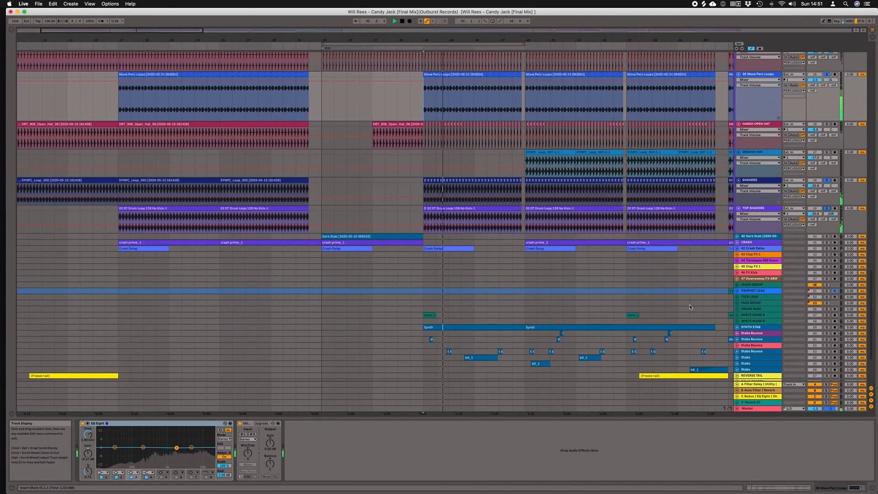
pyautogui.scroll(-1, 686, 304)
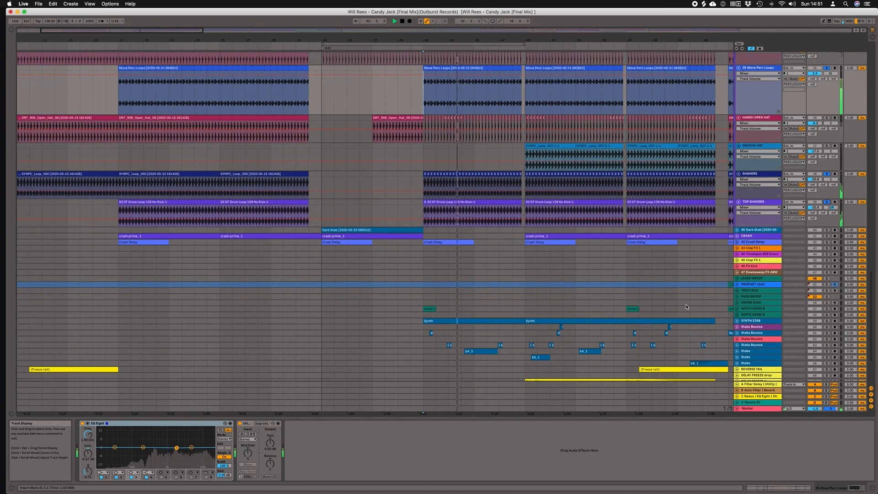
pyautogui.scroll(6, 686, 306)
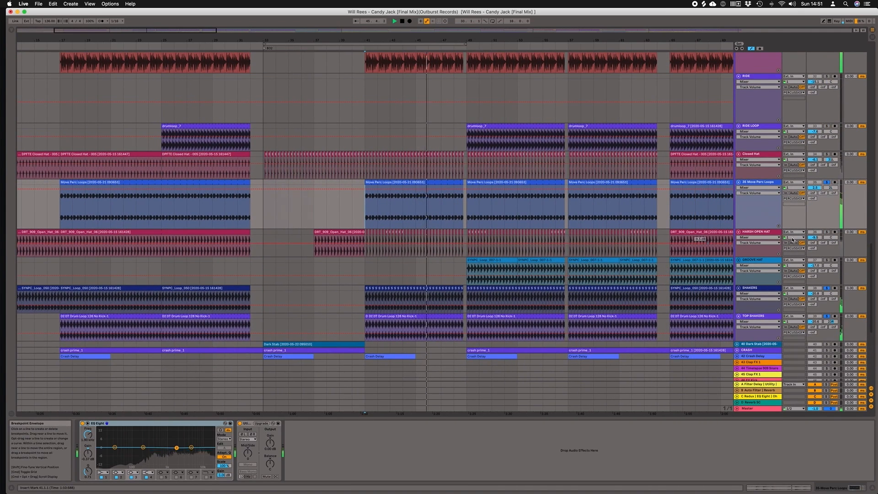
# - Play GROOVE HAT soloed from bar 49, show its device chain, and hear it with all solos cleared
pyautogui.click(467, 269)
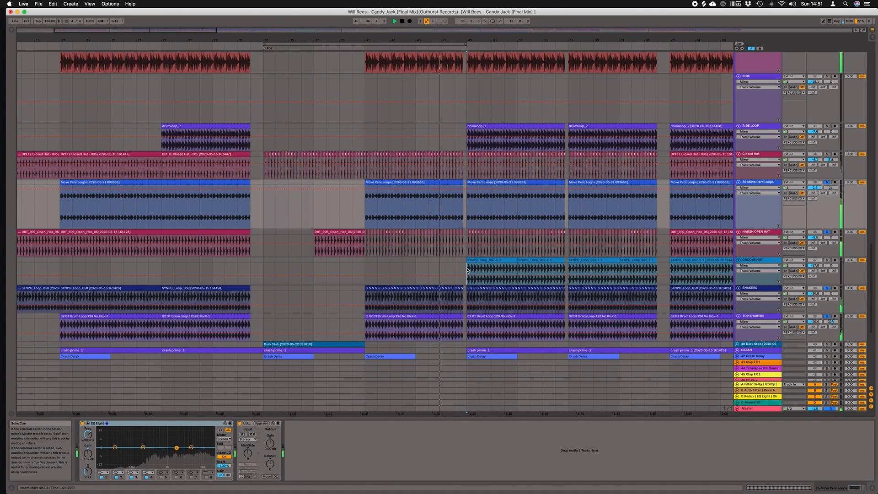
pyautogui.click(467, 270)
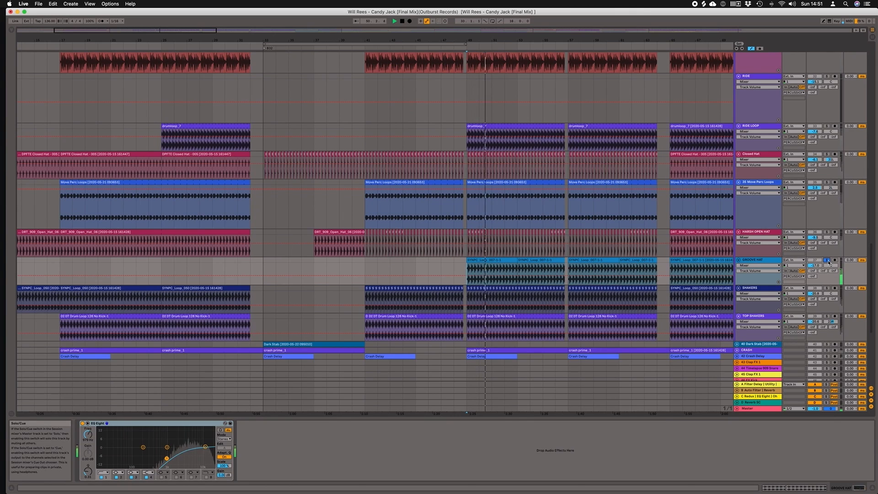
pyautogui.click(770, 261)
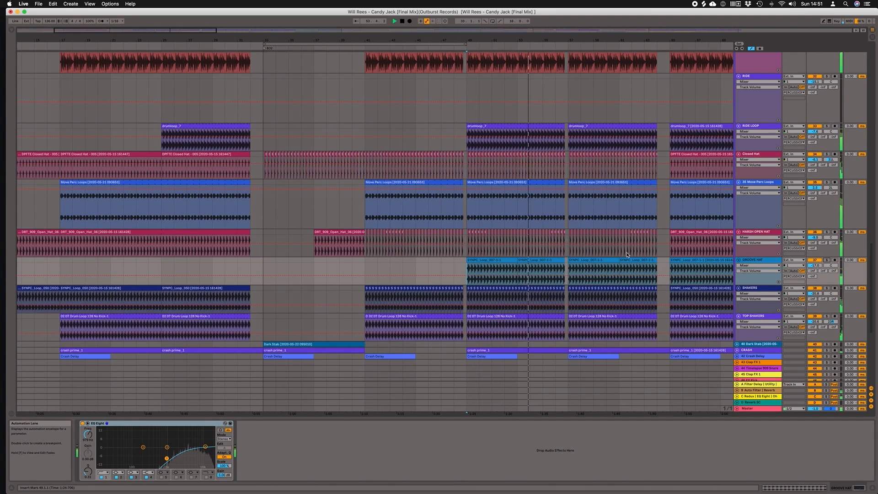
# - Expand the CRASH track and play it soloed from bar 49
pyautogui.scroll(-5, 627, 255)
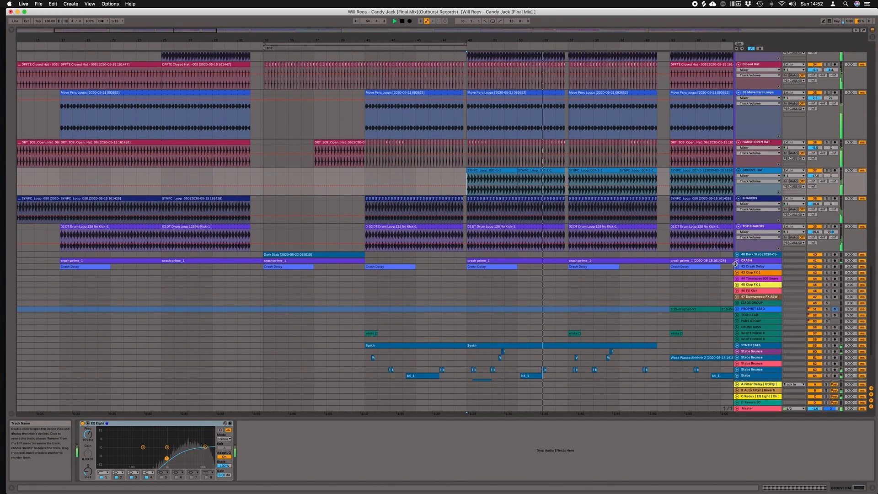
pyautogui.moveTo(735, 264); pyautogui.dragTo(374, 279)
pyautogui.scroll(-2, 374, 250)
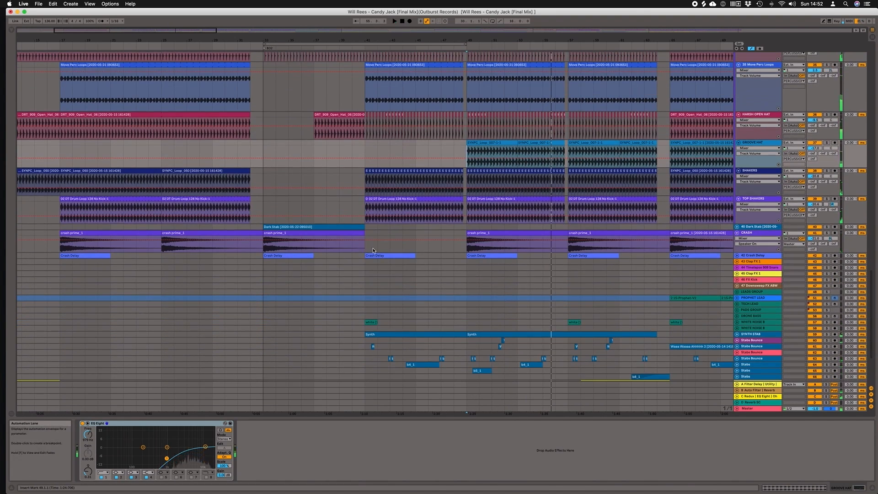
pyautogui.click(465, 248)
pyautogui.press('space')
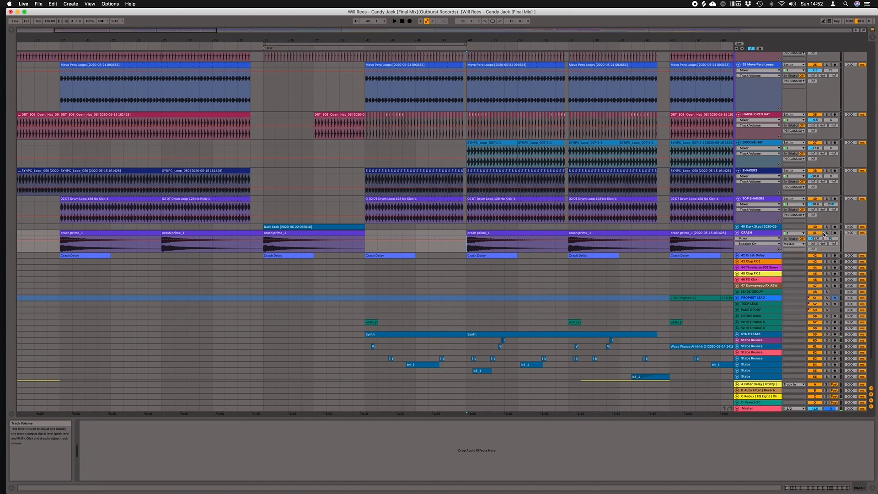
pyautogui.press('space')
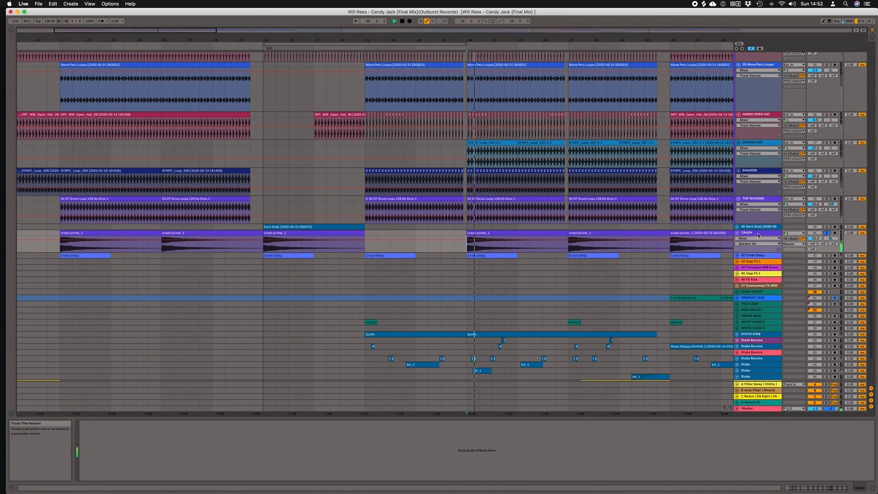
# - Expand the 42 Crash Delay track and play it soloed from bar 49
pyautogui.click(736, 255)
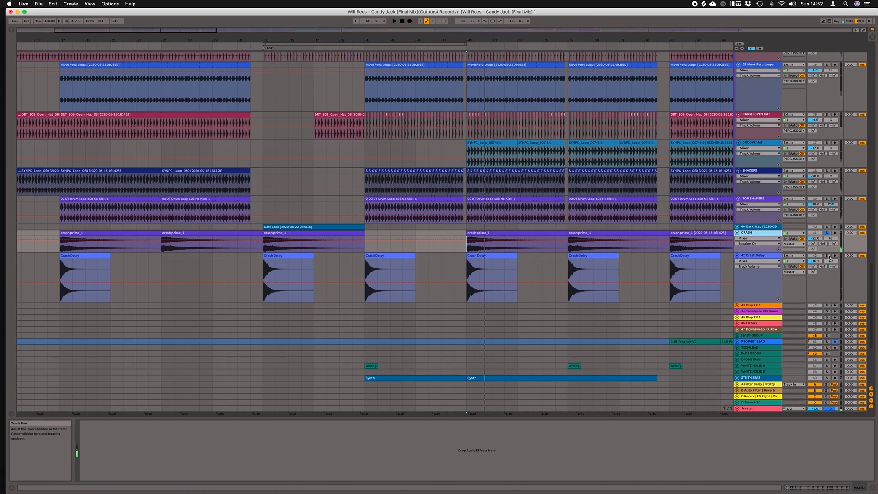
pyautogui.click(827, 255)
pyautogui.press('space')
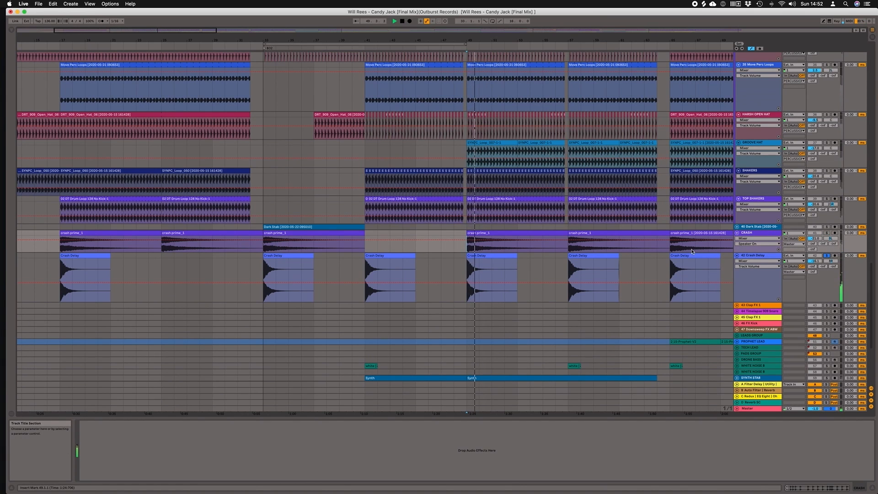
# - Add CRASH to the Crash Delay solo and replay from bar 49, clearing the solos to hear both in the full mix
pyautogui.keyDown('super'); pyautogui.click(827, 234); pyautogui.keyUp('super')
pyautogui.press('space')
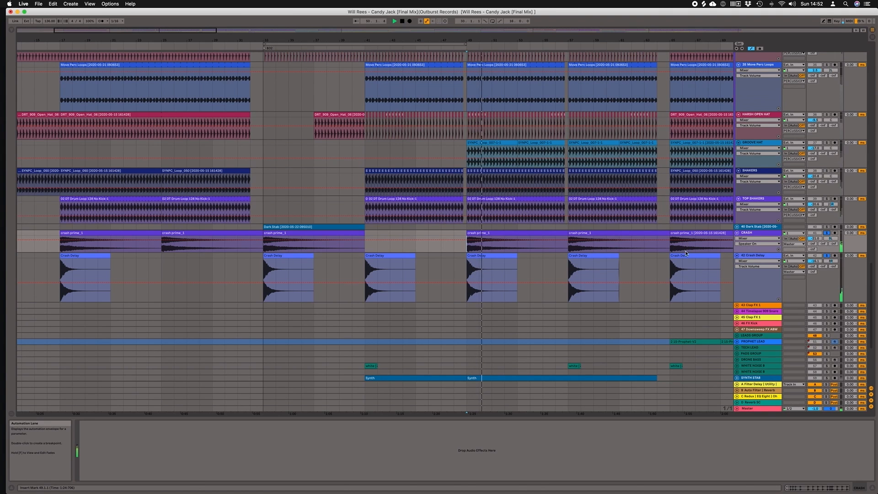
pyautogui.click(827, 233)
pyautogui.scroll(-1, 446, 196)
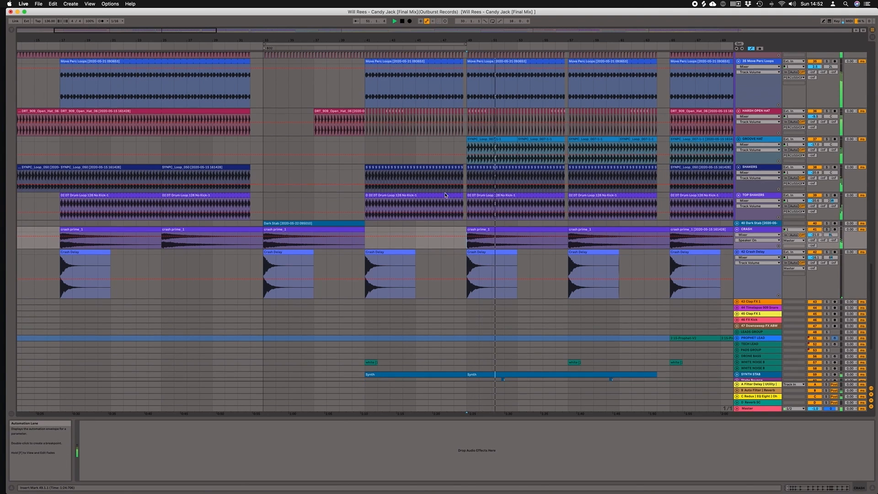
# - Look over the arrangement of the percussion, crash, synth stab and effects tracks
pyautogui.scroll(-3, 445, 194)
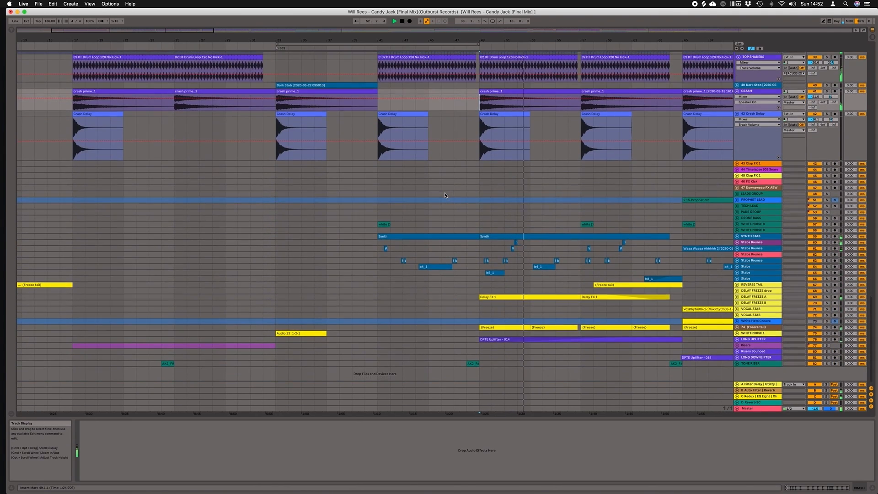
pyautogui.scroll(10, 445, 192)
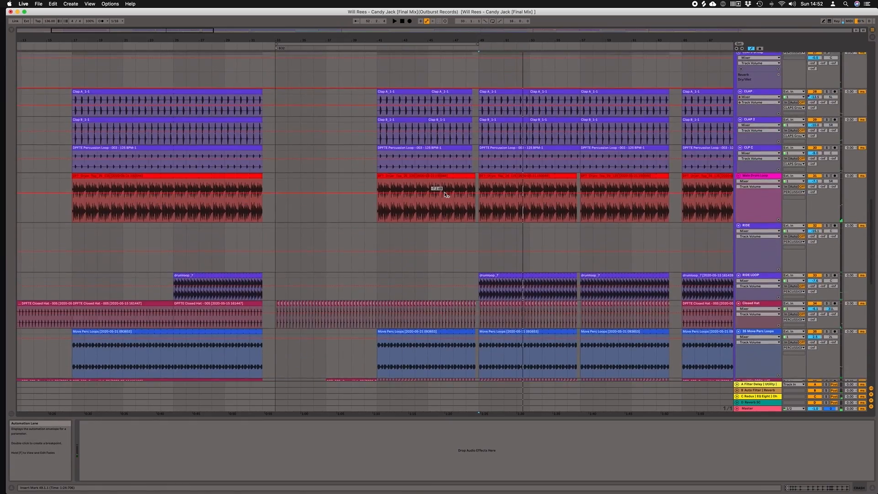
pyautogui.scroll(2, 445, 193)
pyautogui.scroll(-3, 445, 194)
pyautogui.scroll(6, 445, 193)
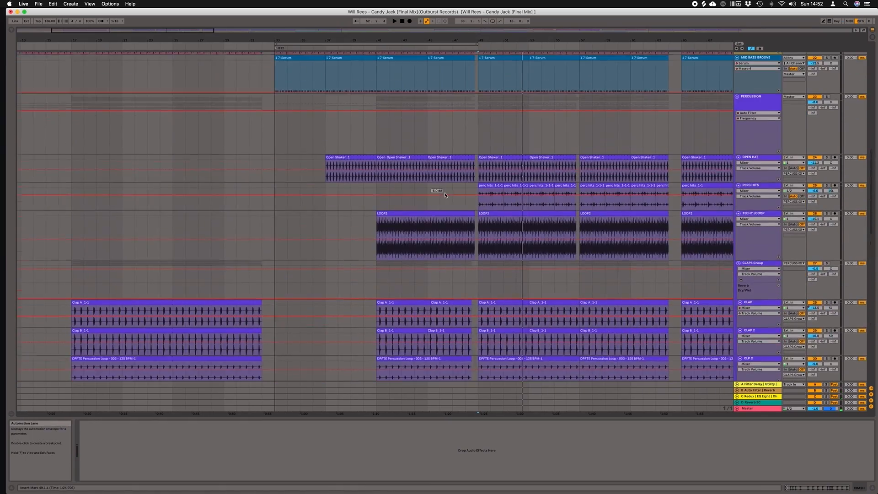
pyautogui.scroll(2, 444, 193)
pyautogui.hscroll(2, 445, 192)
pyautogui.scroll(-8, 444, 192)
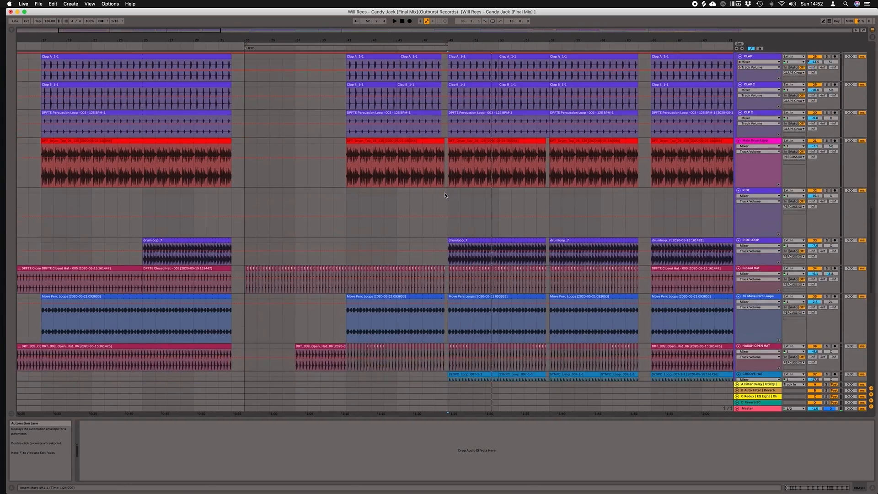
pyautogui.hscroll(-3, 444, 192)
pyautogui.scroll(-10, 445, 192)
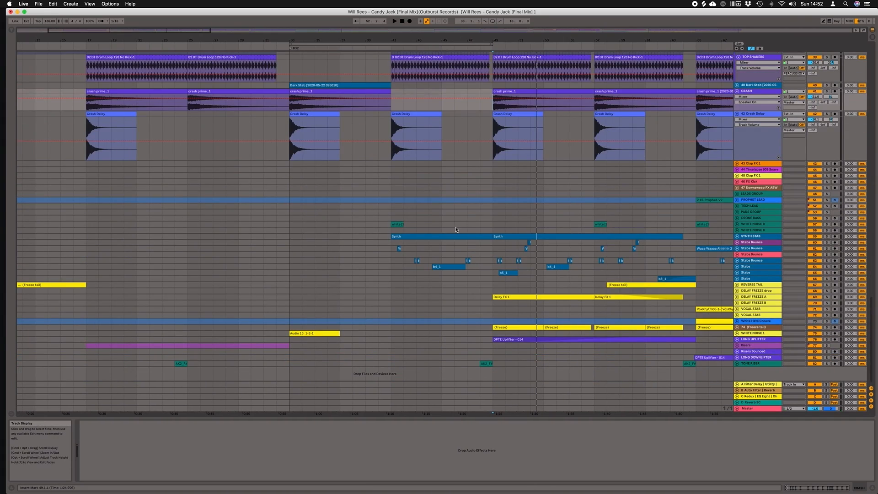
pyautogui.hscroll(-2, 445, 229)
pyautogui.hscroll(-5, 446, 229)
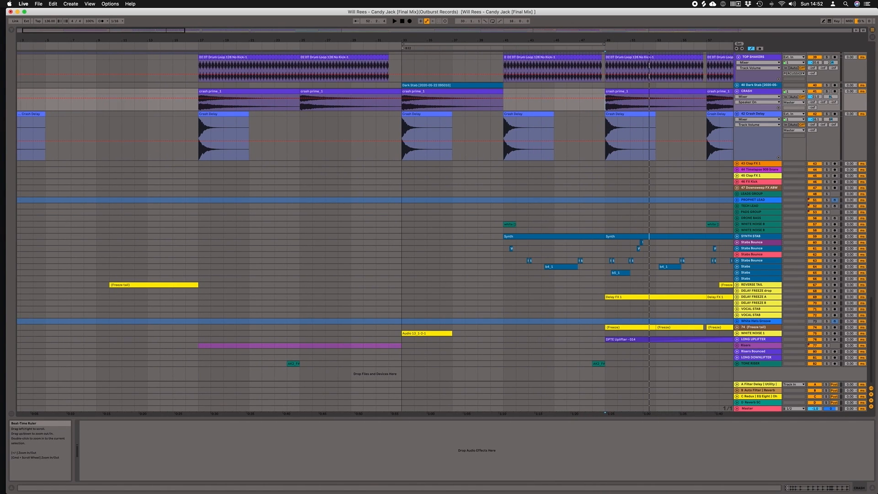
pyautogui.moveTo(606, 40); pyautogui.dragTo(606, 31)
pyautogui.hscroll(2, 471, 182)
pyautogui.hscroll(-2, 476, 179)
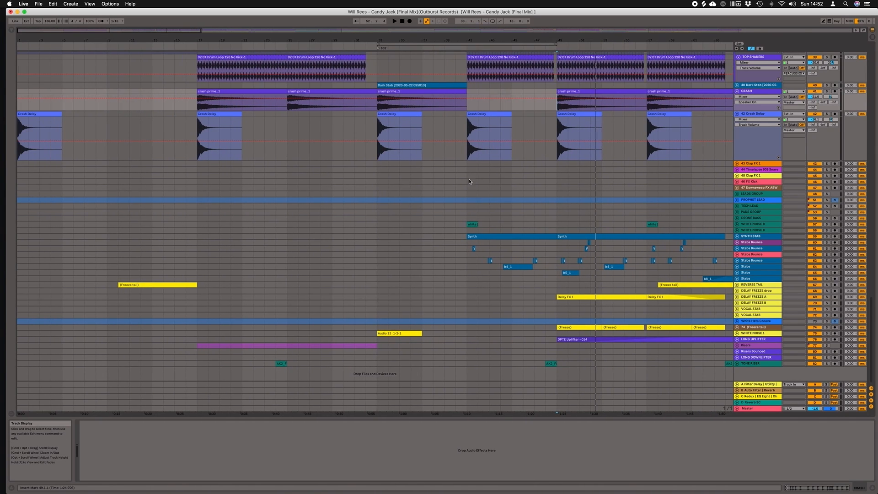
# - Set the playback start to bar 32, expand the RIFFS group near the kick and sub tracks, and play it soloed
pyautogui.click(369, 212)
pyautogui.scroll(10, 369, 213)
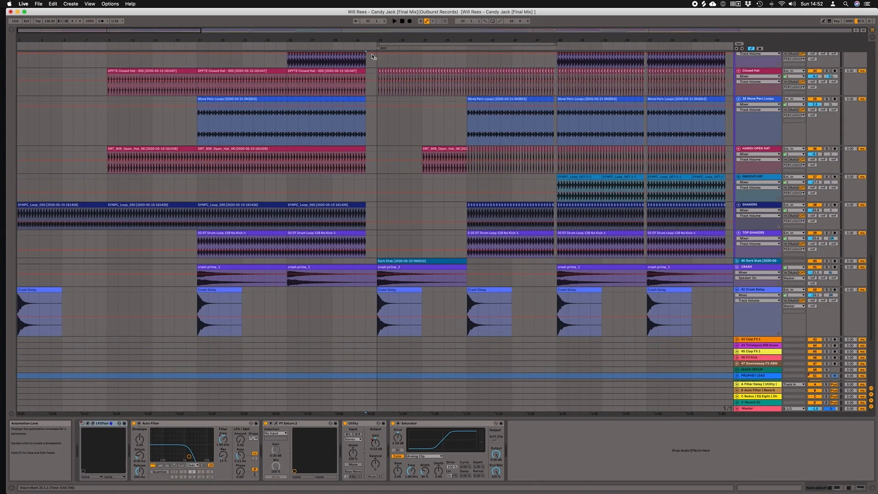
pyautogui.scroll(15, 466, 313)
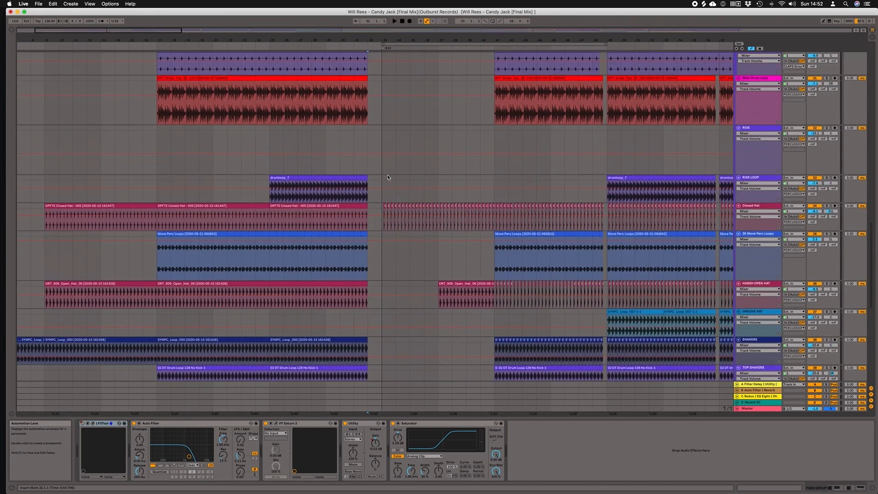
pyautogui.scroll(10, 360, 133)
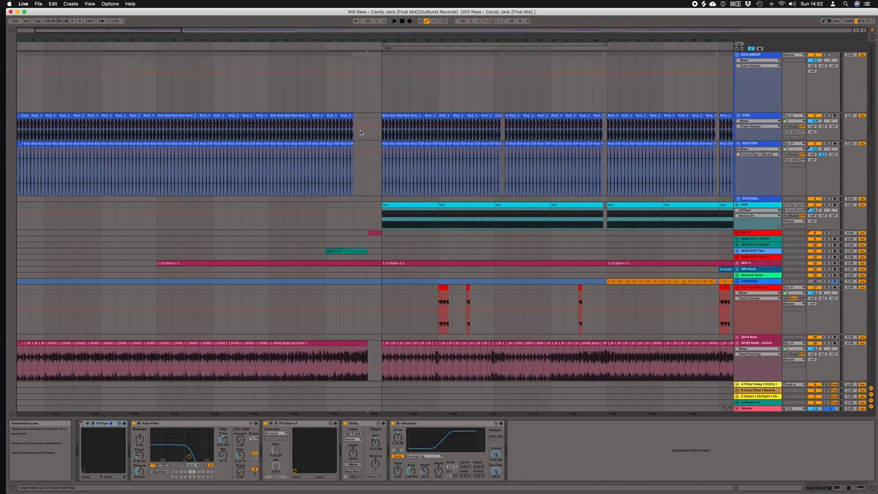
pyautogui.click(737, 235)
pyautogui.scroll(-5, 592, 235)
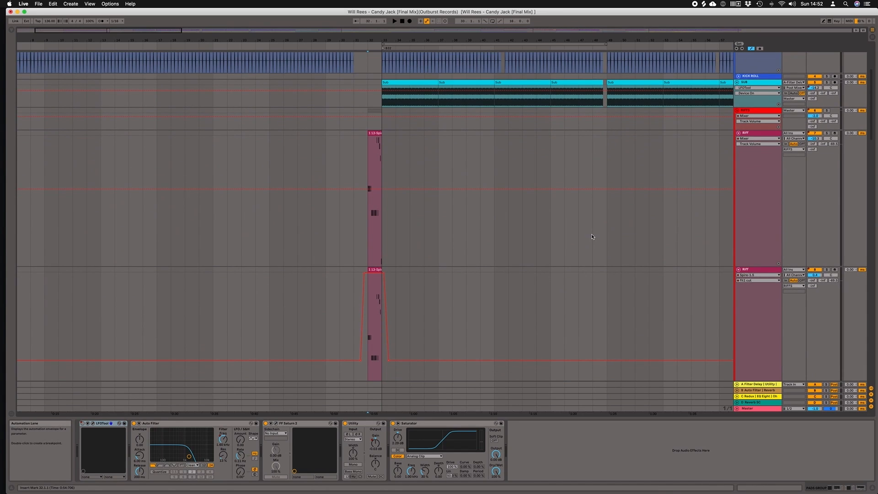
pyautogui.click(827, 110)
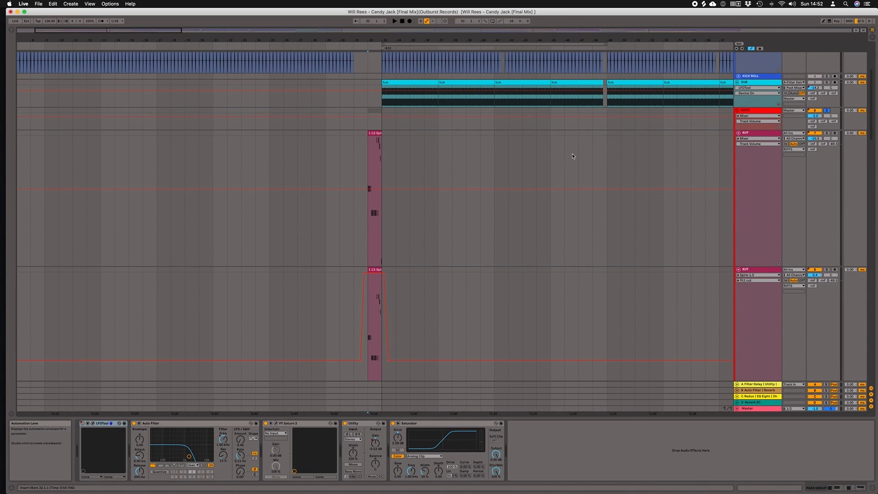
pyautogui.press('space')
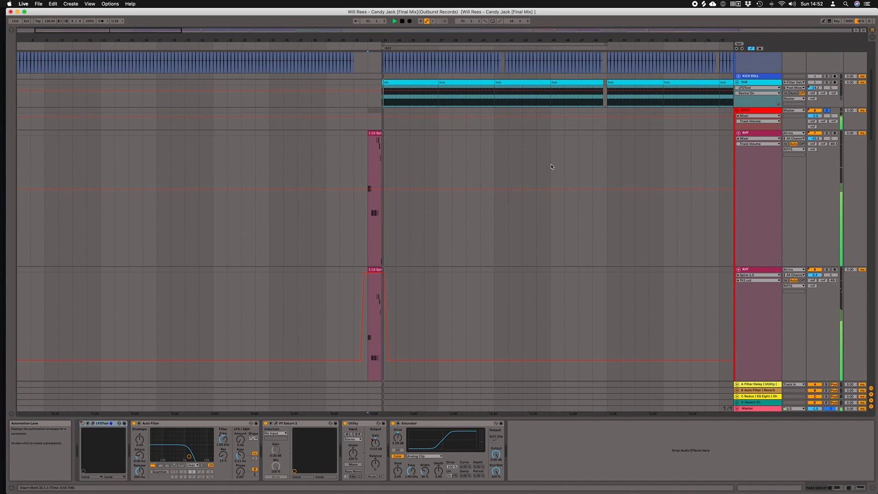
# - Stop playback, get a closer view of the riff clips and examine the effect chains of the two RIFF tracks
pyautogui.hscroll(-2, 480, 156)
pyautogui.press('space')
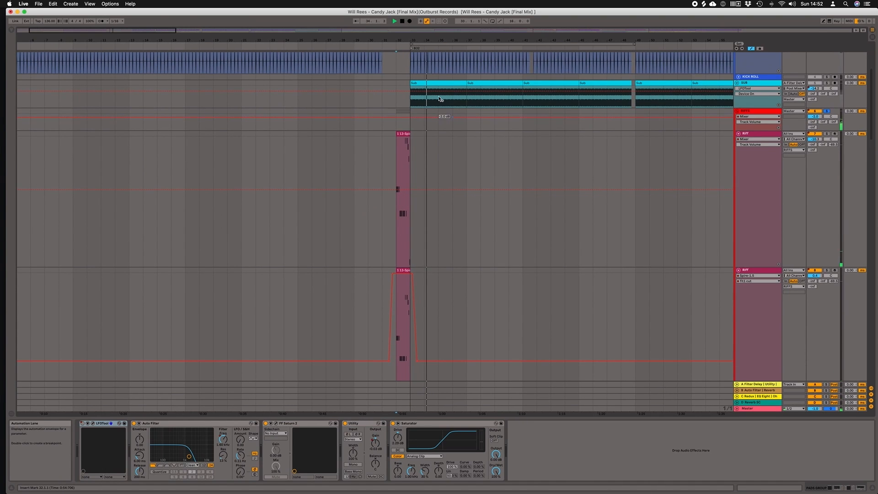
pyautogui.moveTo(396, 41); pyautogui.dragTo(408, 60)
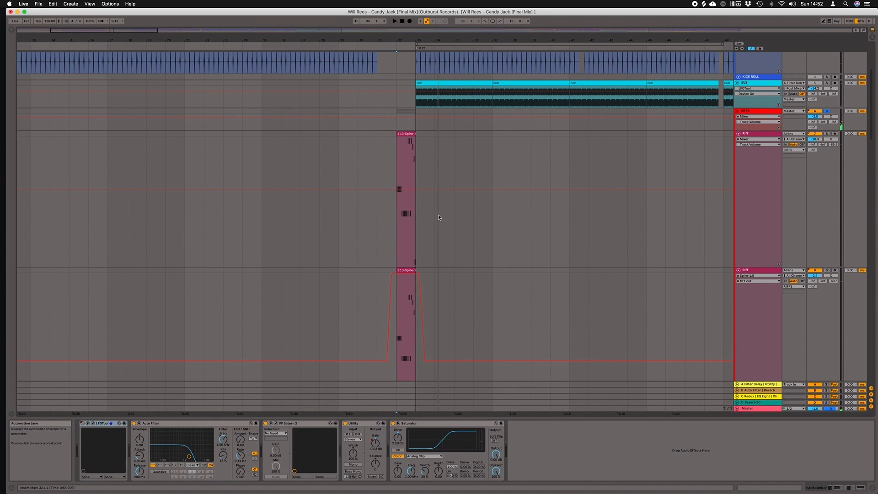
pyautogui.click(765, 135)
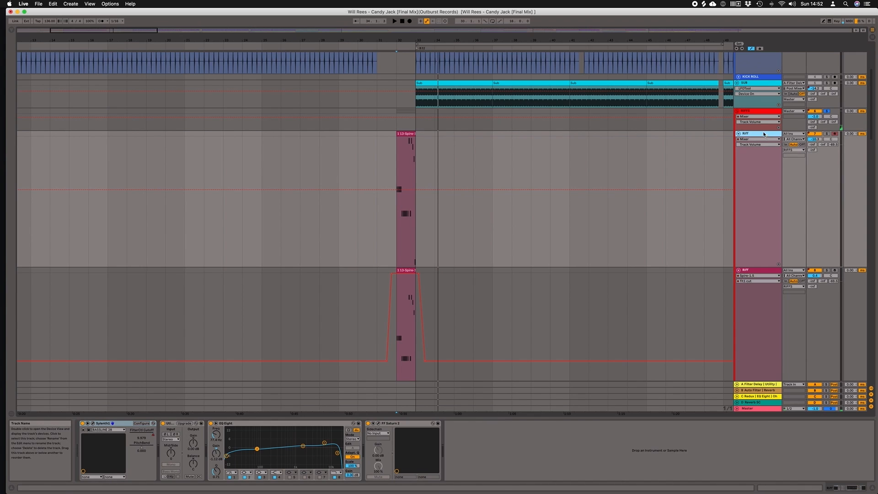
pyautogui.click(750, 270)
pyautogui.scroll(-3, 634, 249)
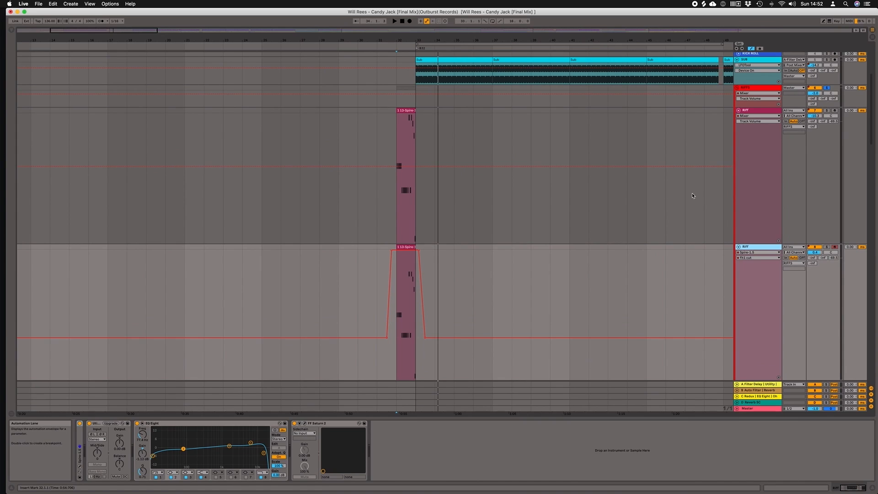
# - Solo the RIFF tracks individually inside the RIFFS group and play them from bar 32
pyautogui.click(827, 110)
pyautogui.press('space')
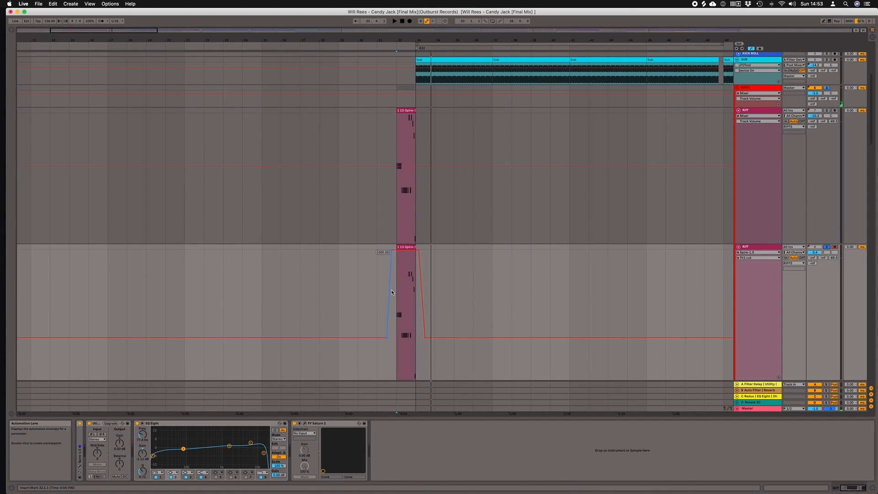
pyautogui.press('space')
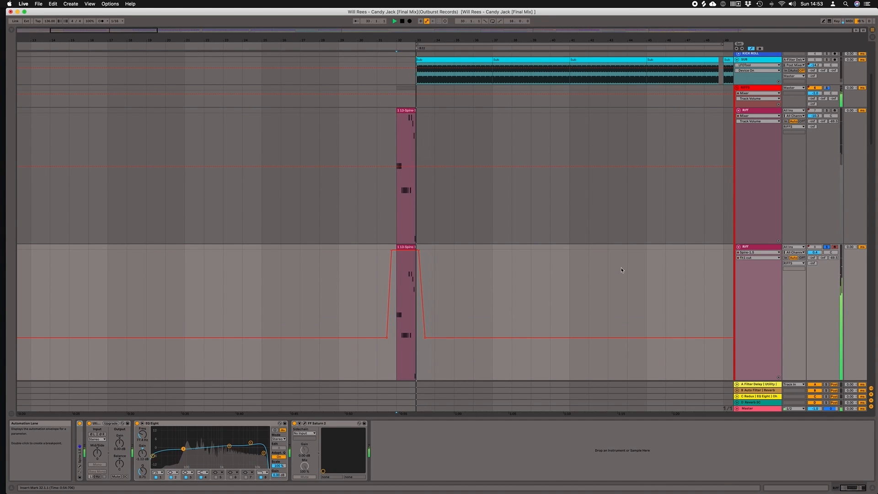
pyautogui.press('space')
# - Examine the RIFFS group's effect chain with its Reverb, Delay, EQ Eight and Auto Filter devices
pyautogui.click(751, 88)
pyautogui.scroll(-1, 527, 313)
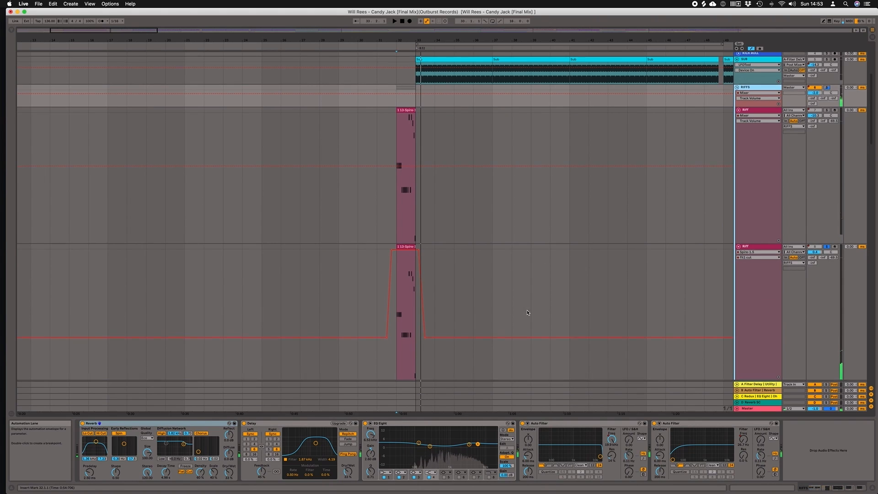
pyautogui.scroll(-3, 527, 313)
pyautogui.scroll(5, 519, 311)
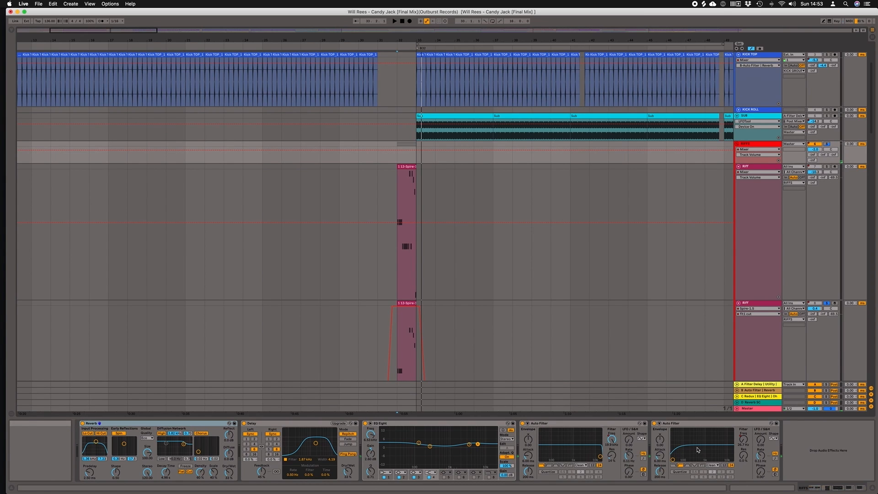
# - Collapse the RIFFS group, clear its solo and play the full mix from bar 33
pyautogui.click(738, 146)
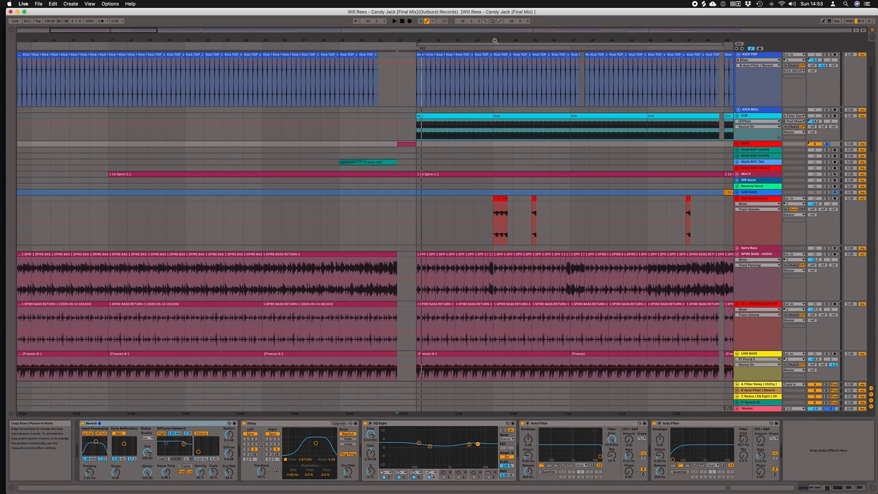
pyautogui.moveTo(495, 40); pyautogui.dragTo(495, 40)
pyautogui.click(451, 195)
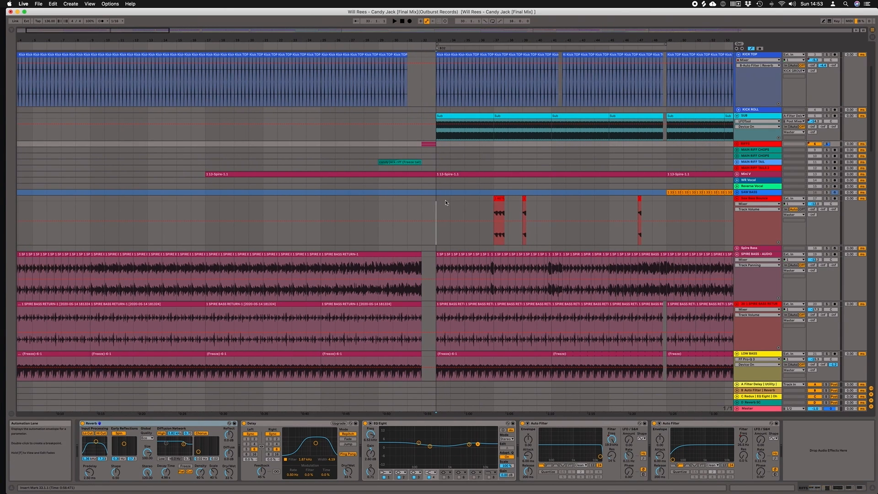
pyautogui.press('space')
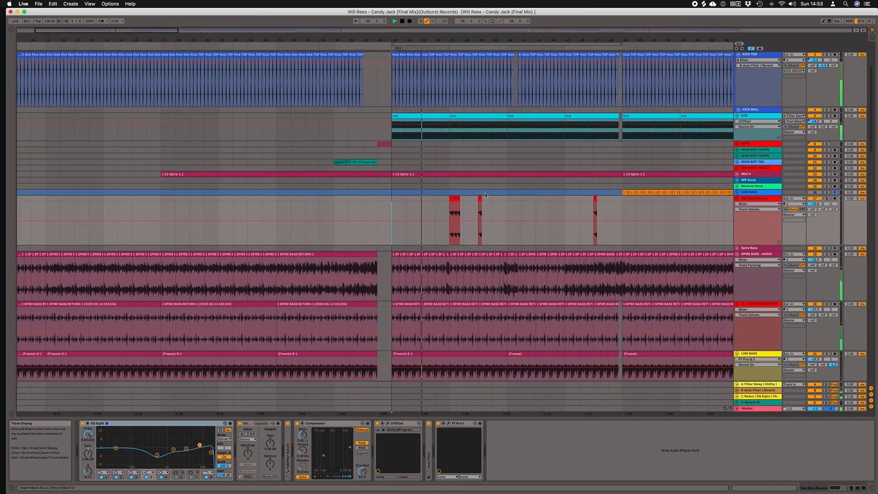
# - Look over the kick, bass, percussion, crash and effects tracks during playback, stopping back at the kick and bass tracks
pyautogui.scroll(-5, 486, 196)
pyautogui.scroll(-15, 486, 195)
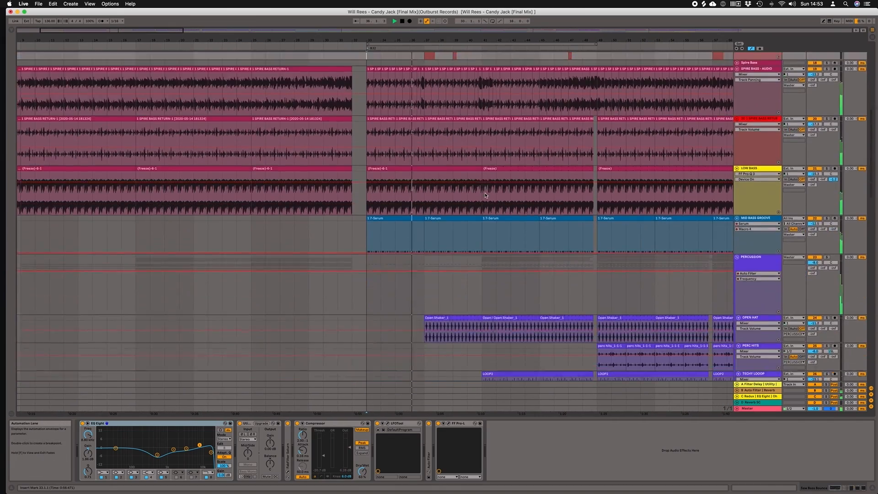
pyautogui.scroll(20, 485, 196)
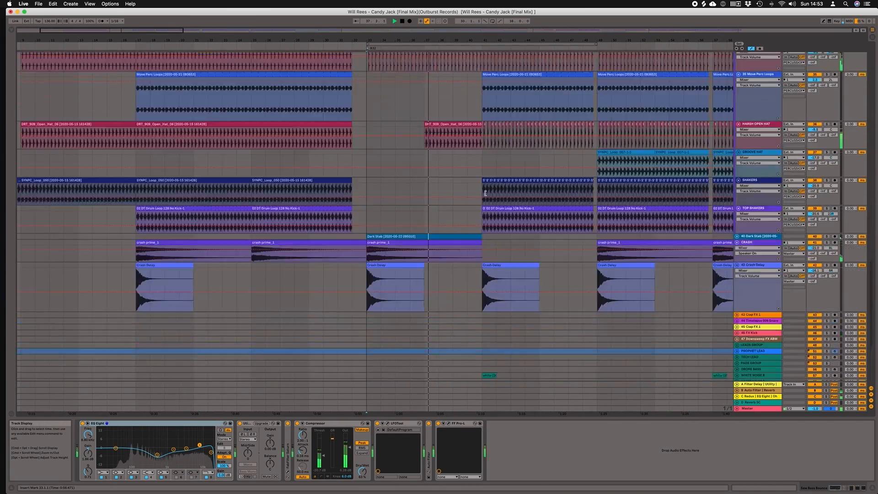
pyautogui.scroll(-10, 484, 193)
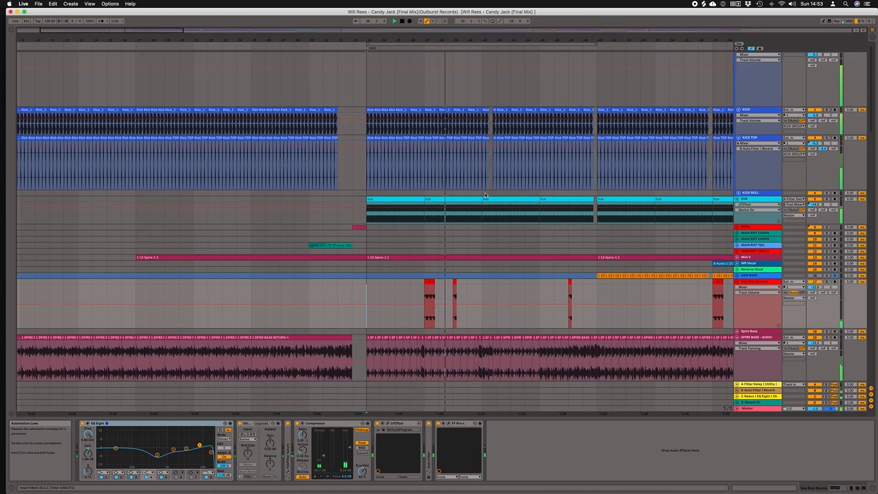
pyautogui.scroll(-10, 486, 195)
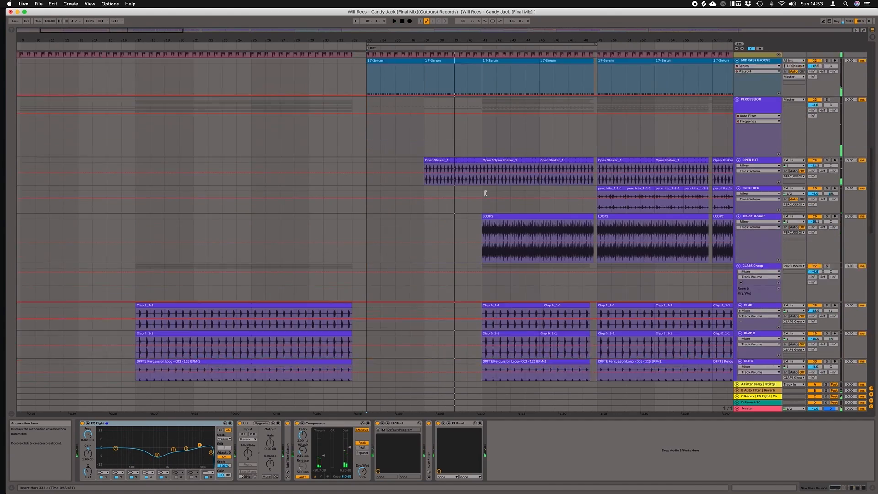
pyautogui.scroll(20, 465, 268)
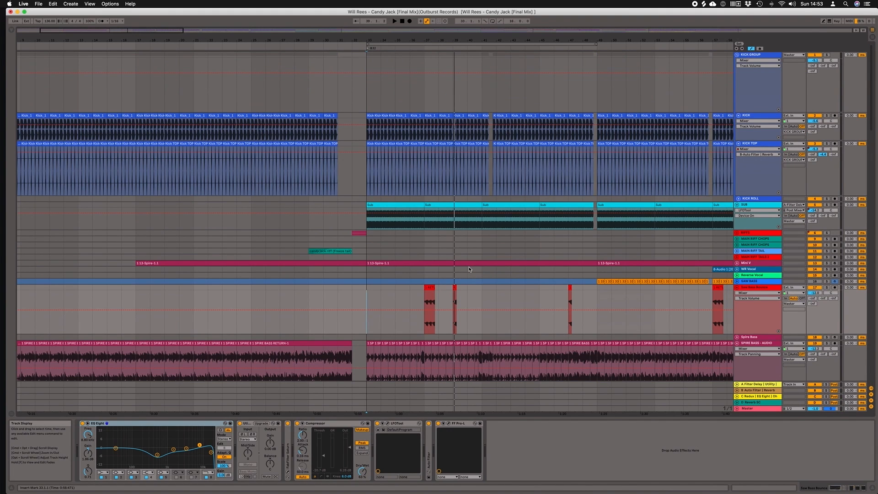
pyautogui.scroll(-3, 478, 194)
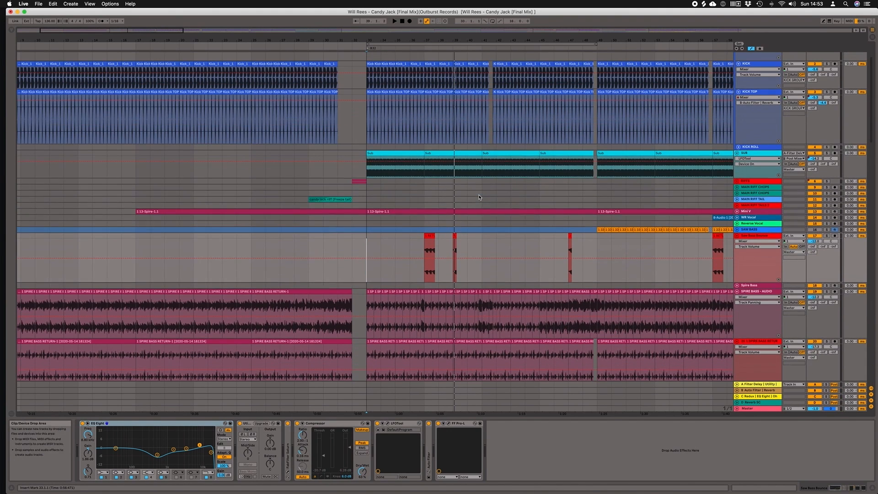
# - Expand the Mini V track and play it soloed from bar 38 with its device chain displayed
pyautogui.click(737, 211)
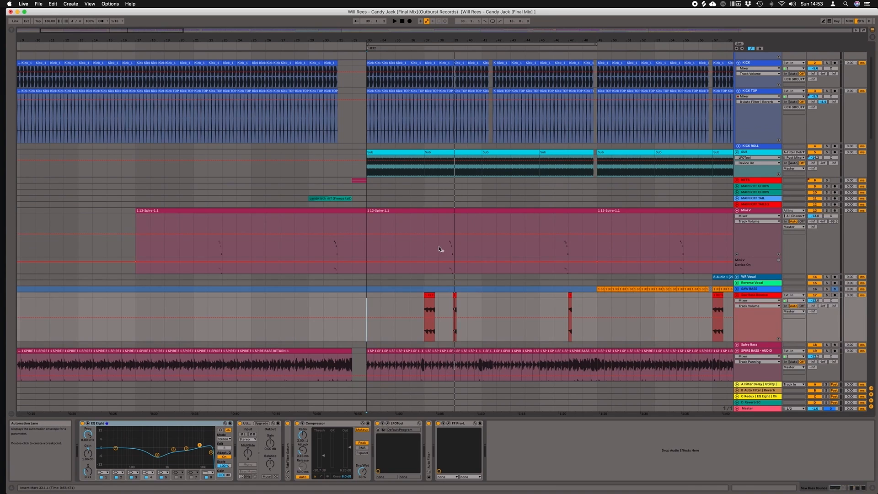
pyautogui.click(438, 255)
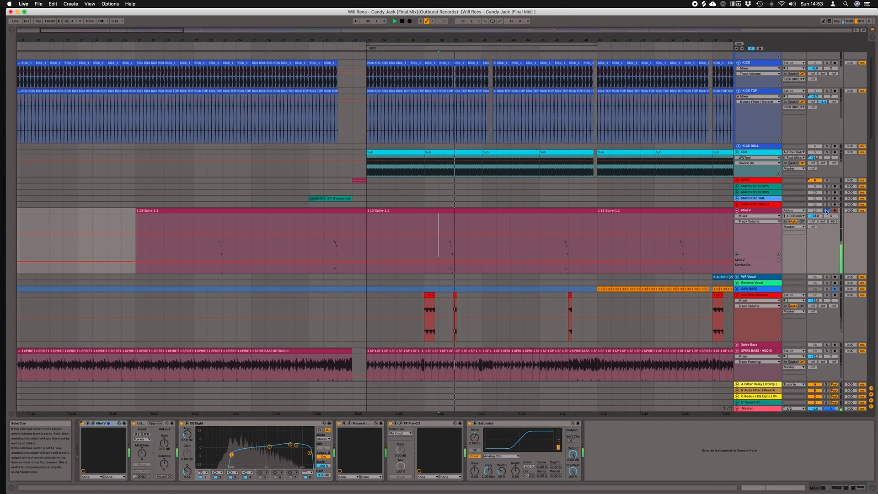
pyautogui.doubleClick(751, 212)
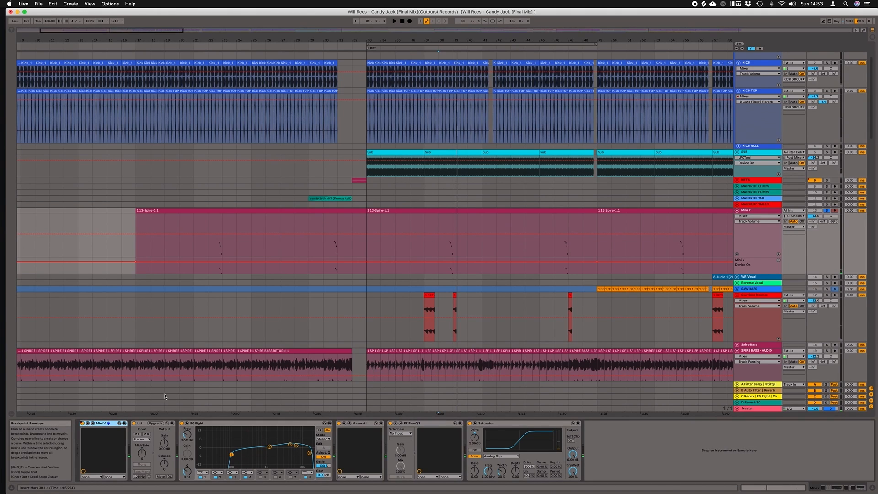
# - Inspect the Arturia Mini V instrument's plug-in window on the Mini V track and close it
pyautogui.click(92, 425)
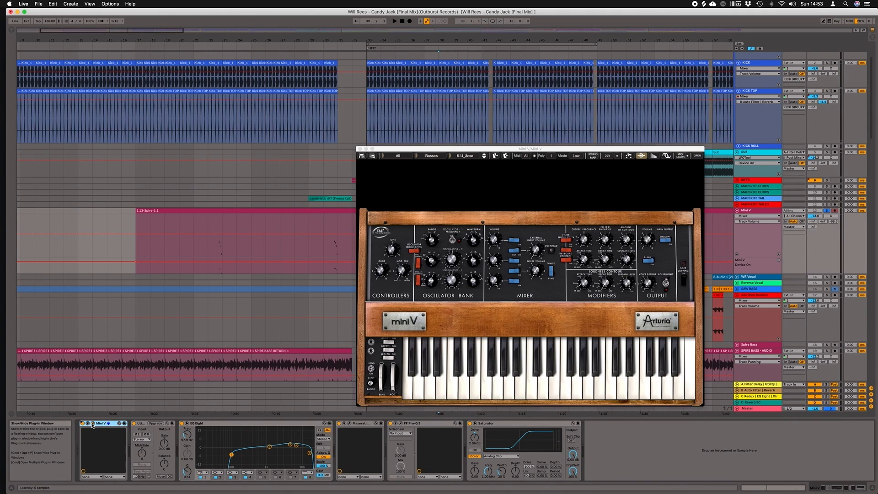
pyautogui.click(360, 149)
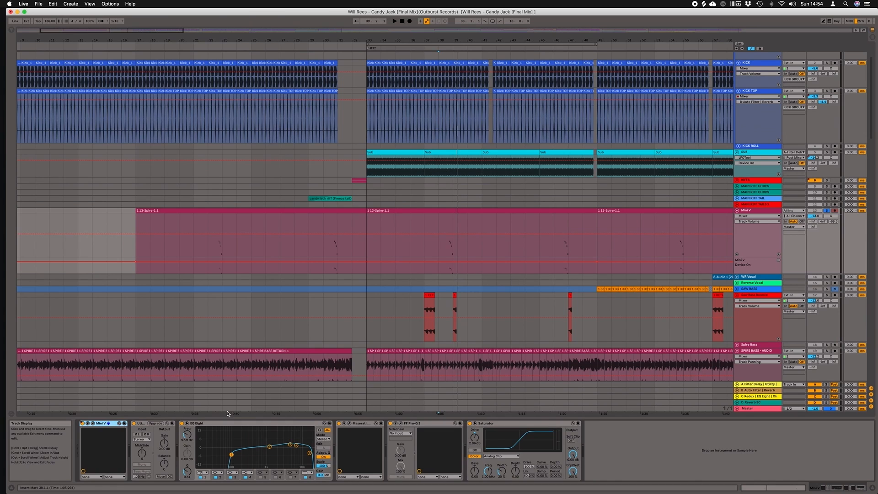
pyautogui.click(93, 424)
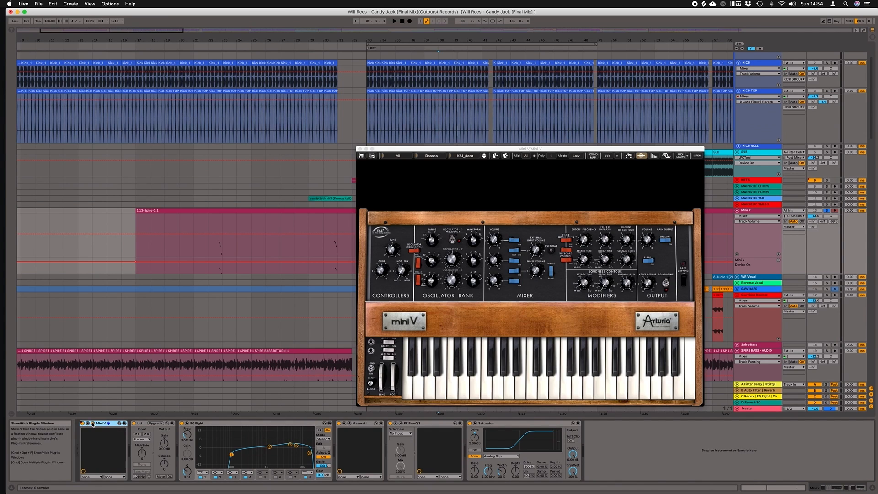
pyautogui.click(359, 149)
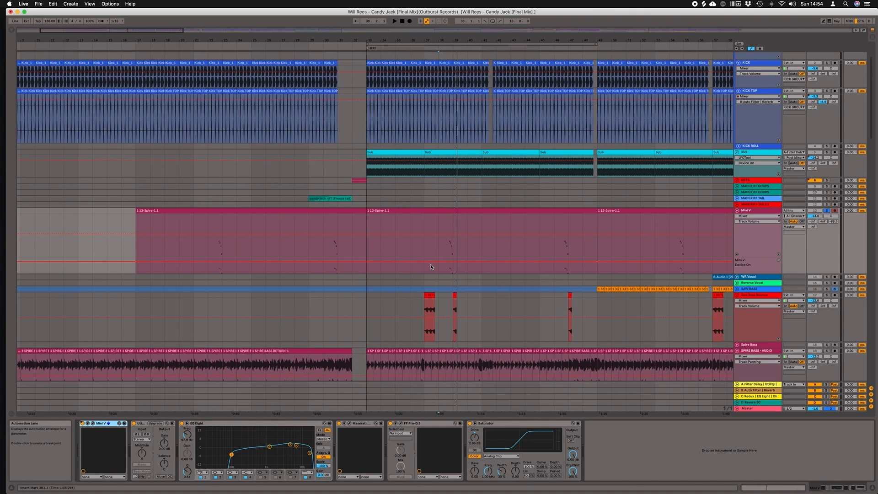
# - Replay the soloed Mini V track and inspect its Maserati ACG and FF Pro-Q 3 plug-in windows, closing each
pyautogui.press('space')
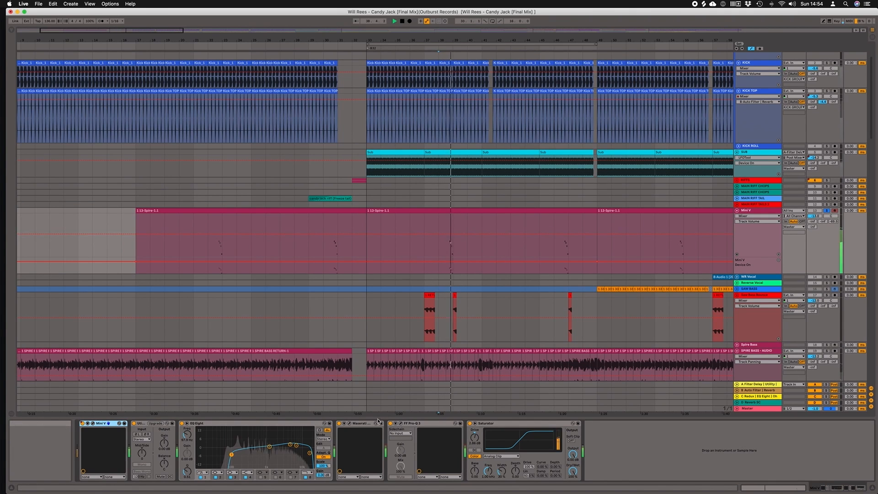
pyautogui.click(381, 424)
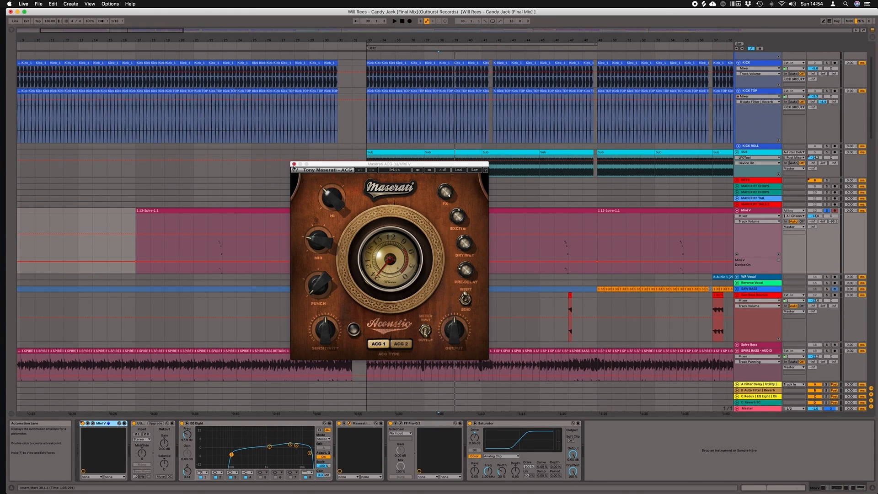
pyautogui.click(295, 164)
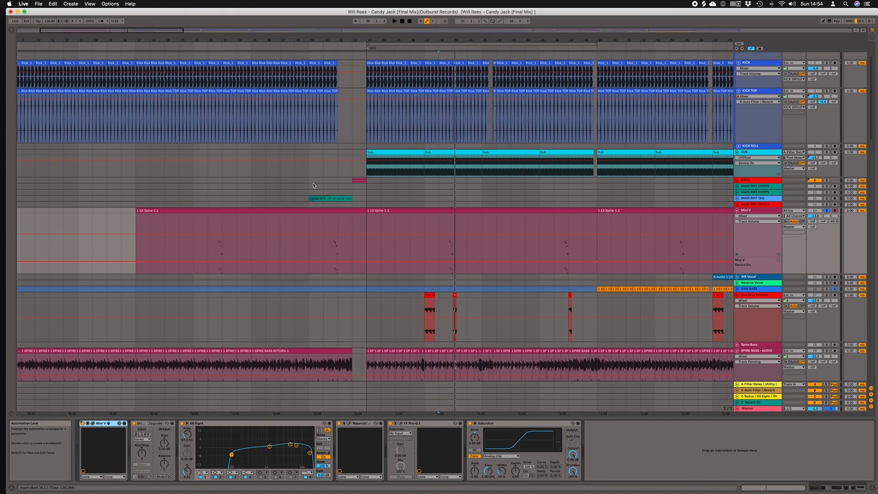
pyautogui.click(401, 424)
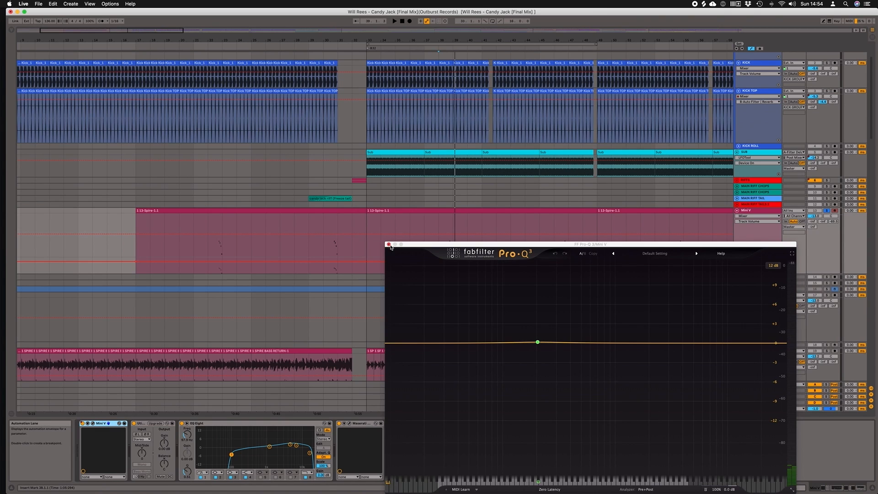
pyautogui.click(389, 245)
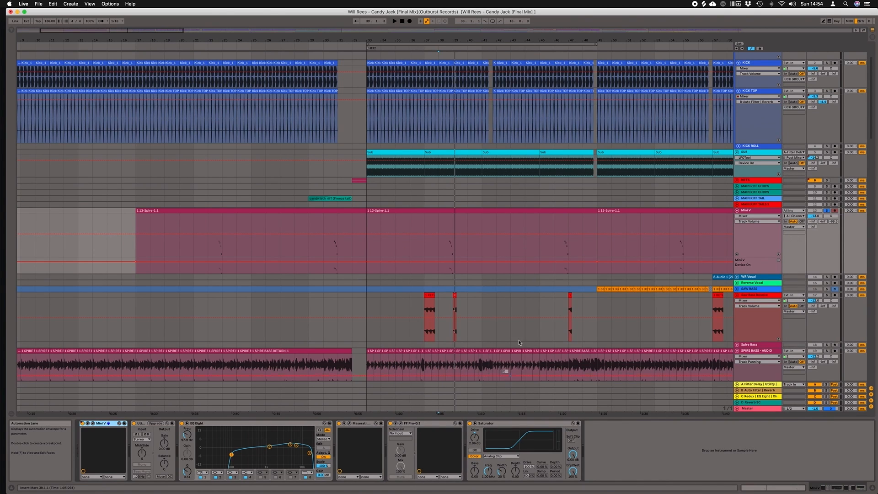
# - Clear the Mini V solo, replay the full mix from bar 38 and look over the tracks down to the stabs and effects
pyautogui.click(439, 238)
pyautogui.press('space')
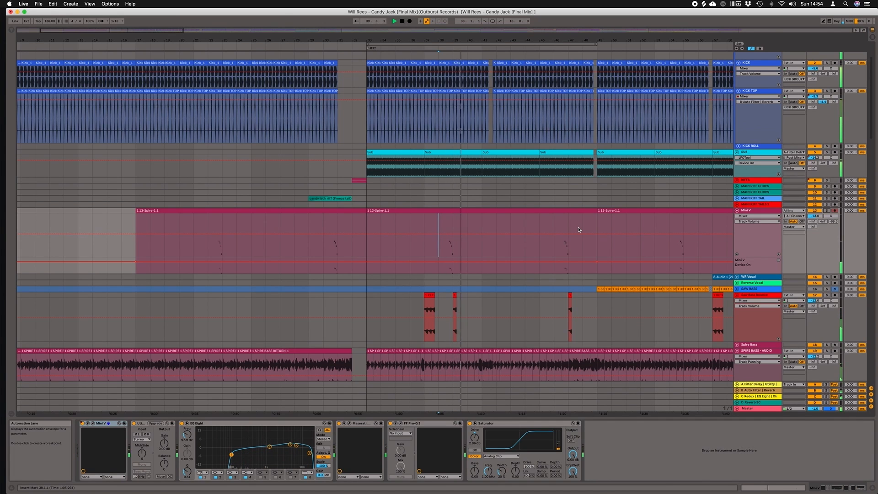
pyautogui.scroll(-1, 578, 229)
pyautogui.scroll(-15, 578, 229)
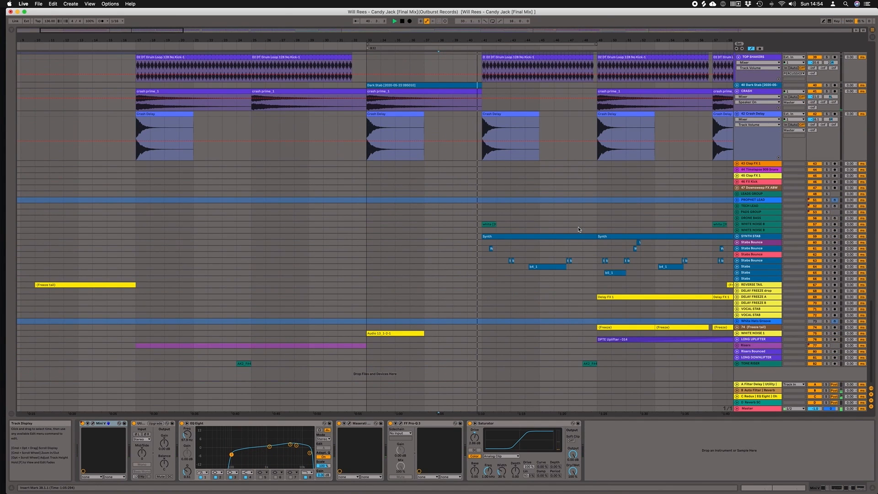
pyautogui.hscroll(5, 503, 227)
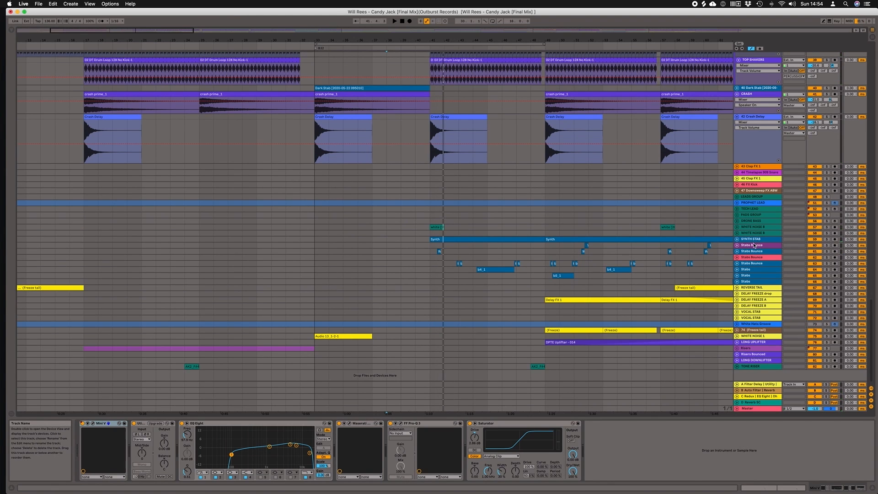
# - Unfold the SYNTH STAB track and play it soloed from bar 41 with its device chain displayed
pyautogui.click(753, 241)
pyautogui.click(737, 239)
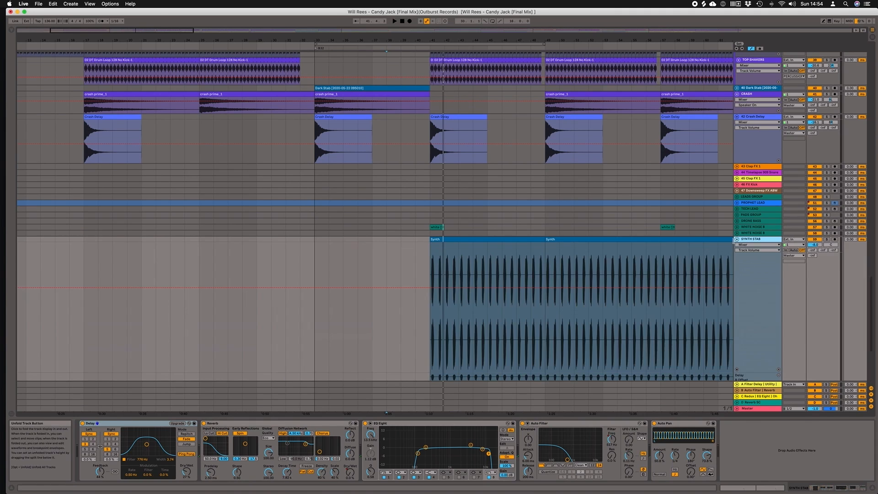
pyautogui.scroll(-2, 698, 247)
pyautogui.click(737, 224)
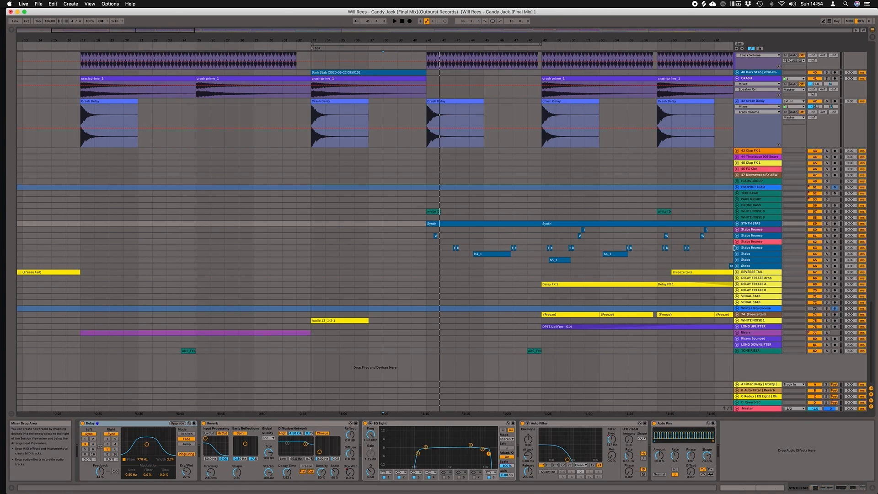
pyautogui.click(738, 225)
pyautogui.click(437, 243)
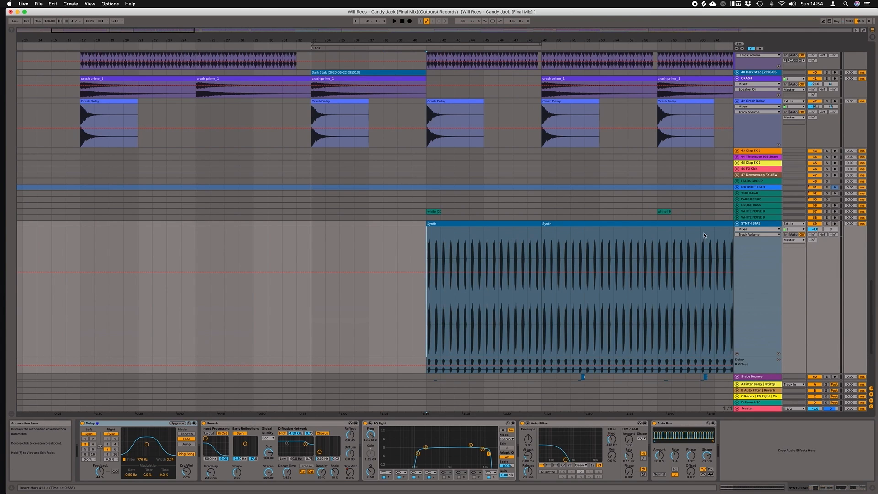
pyautogui.press('space')
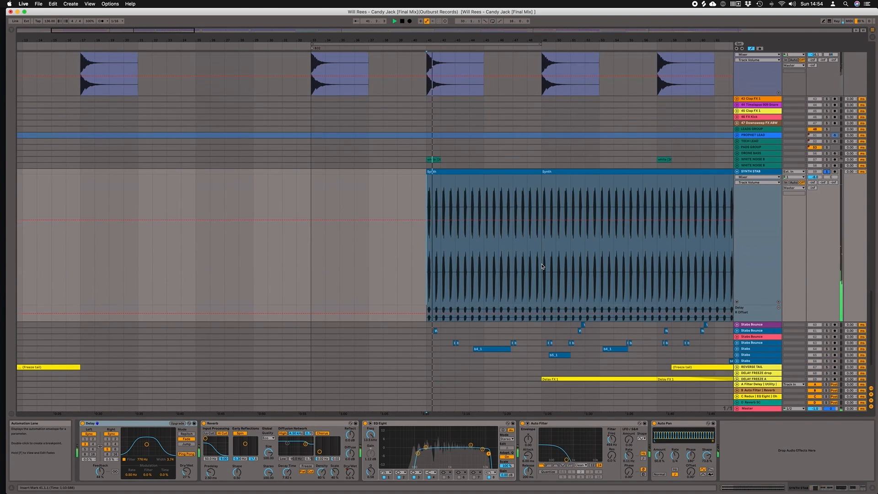
# - Bypass the Auto Filter on the SYNTH STAB track and re-enable it during playback to compare the sound
pyautogui.scroll(-3, 542, 266)
pyautogui.hscroll(3, 542, 266)
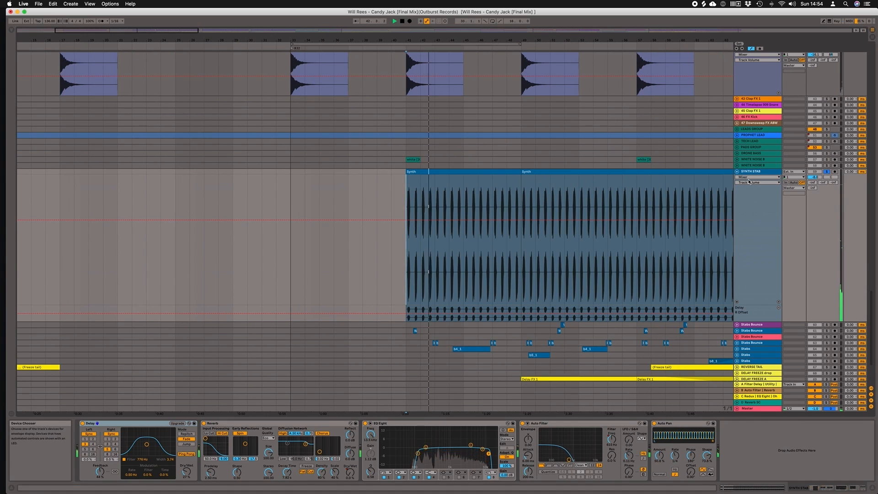
pyautogui.click(523, 424)
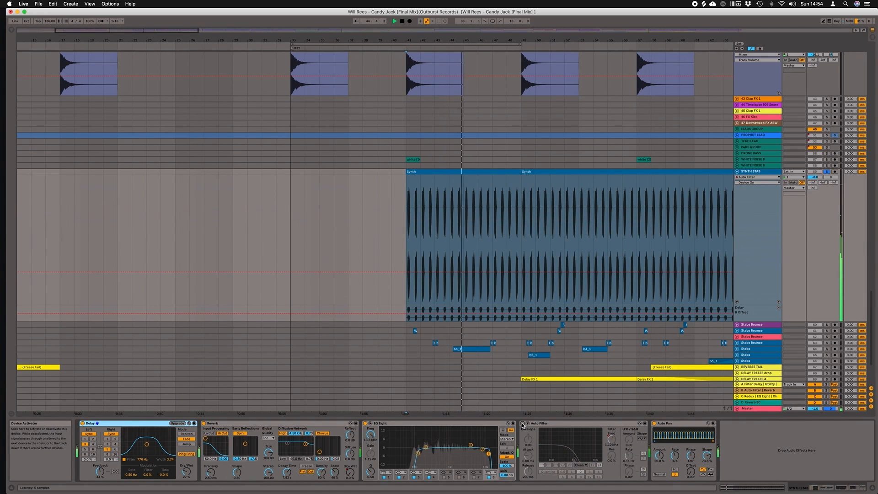
pyautogui.click(523, 424)
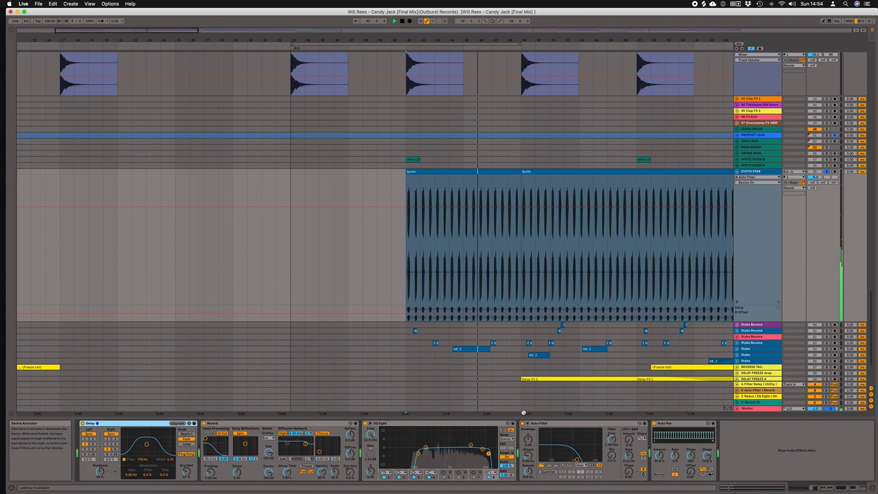
pyautogui.scroll(-4, 477, 267)
# - Unfold the purple Stabs Bounce track, solo all the Stabs Bounce and Stabs tracks, and play from bar 41
pyautogui.click(406, 293)
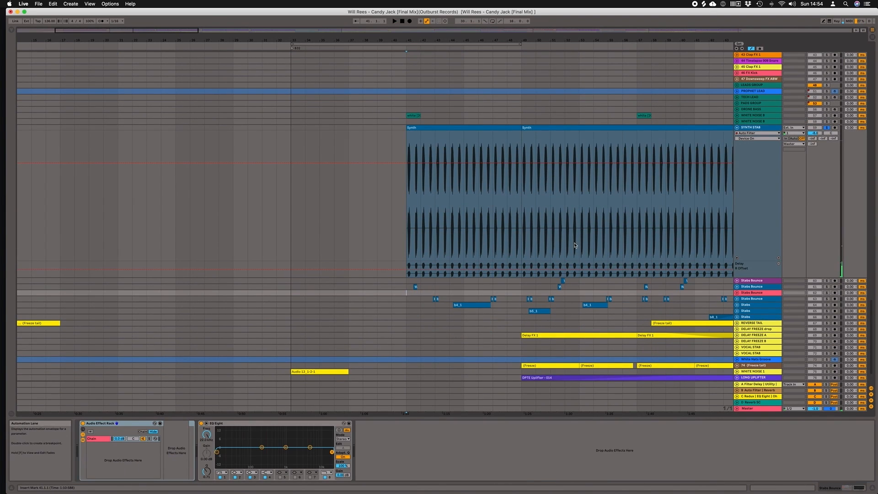
pyautogui.click(767, 288)
pyautogui.scroll(-3, 754, 288)
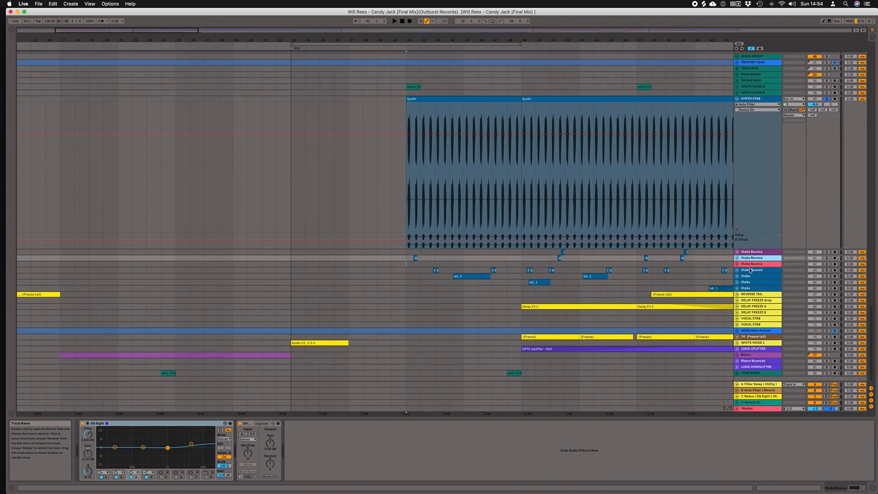
pyautogui.click(737, 252)
pyautogui.scroll(-3, 778, 265)
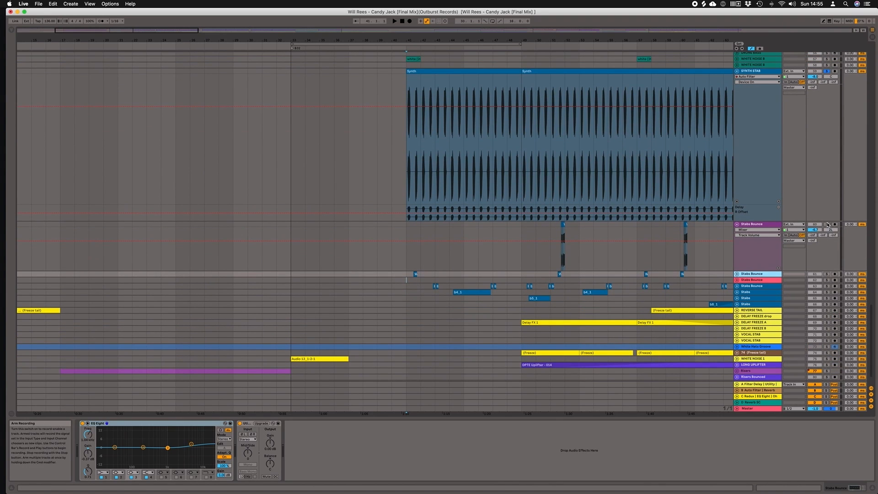
pyautogui.click(827, 274)
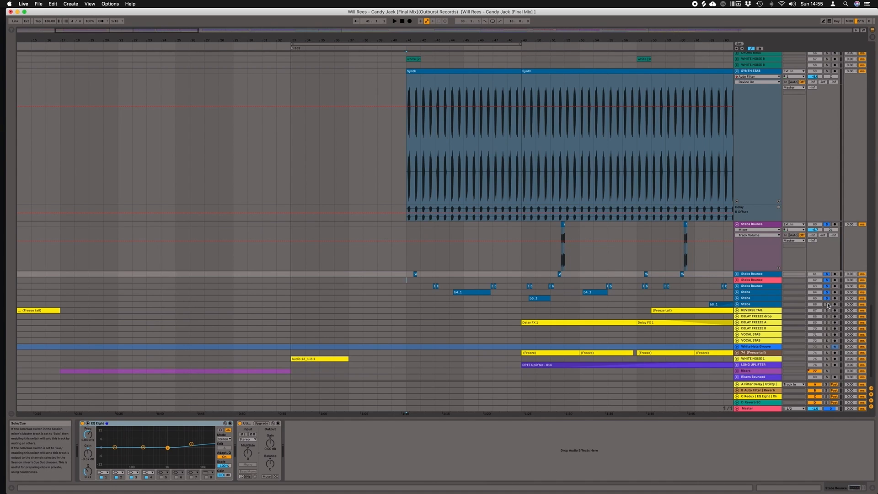
pyautogui.press('space')
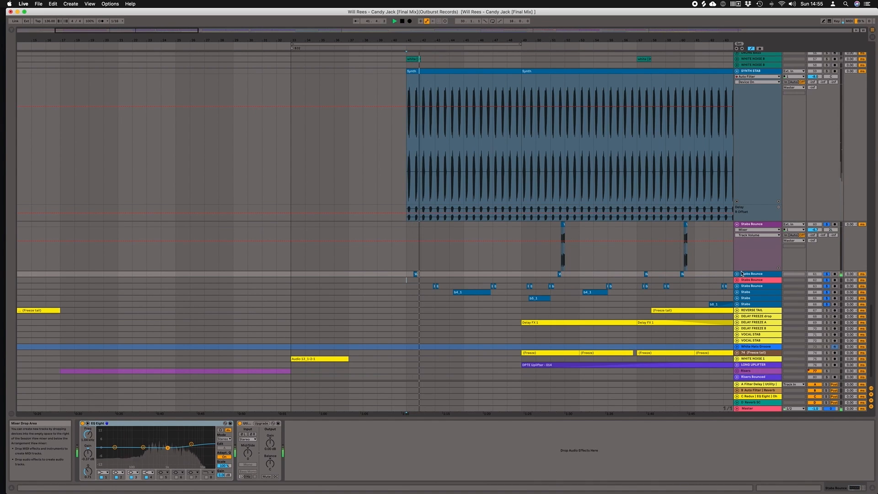
pyautogui.scroll(-3, 583, 270)
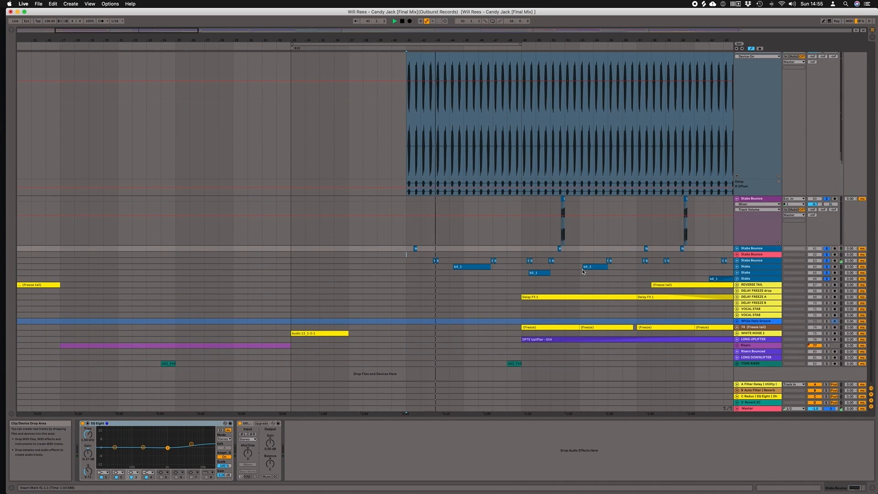
# - Unfold the two blue Stabs Bounce tracks and the first Stabs track to view their clips and automation
pyautogui.click(737, 260)
pyautogui.click(737, 249)
pyautogui.scroll(-8, 738, 261)
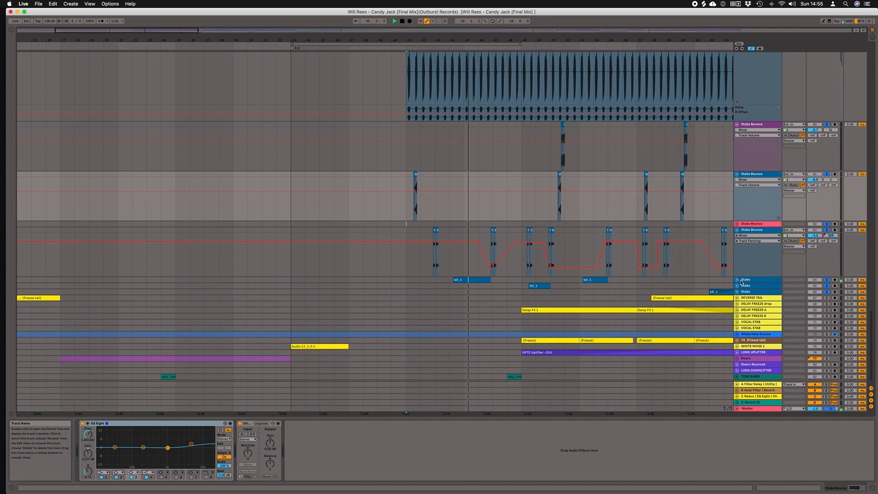
pyautogui.click(741, 280)
pyautogui.scroll(-1, 740, 279)
pyautogui.click(737, 272)
pyautogui.scroll(-2, 738, 277)
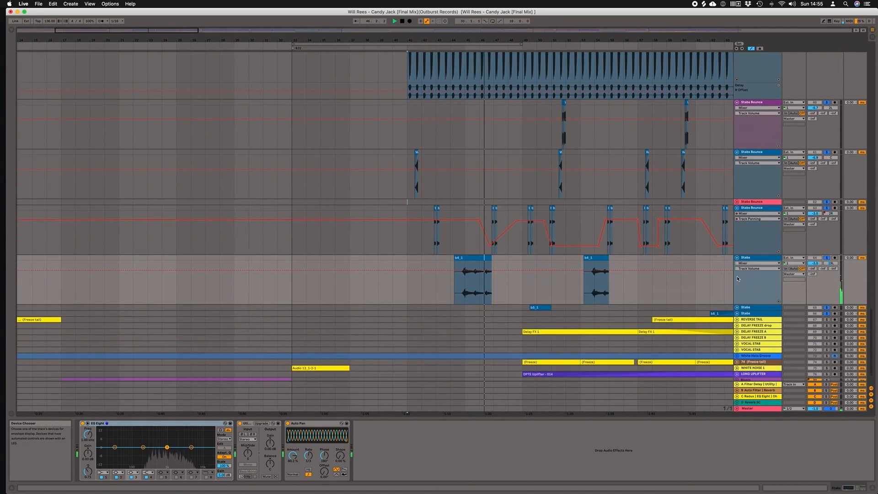
# - Unfold the other two Stabs tracks and look over all the stab clips while the soloed layers play
pyautogui.scroll(-1, 738, 278)
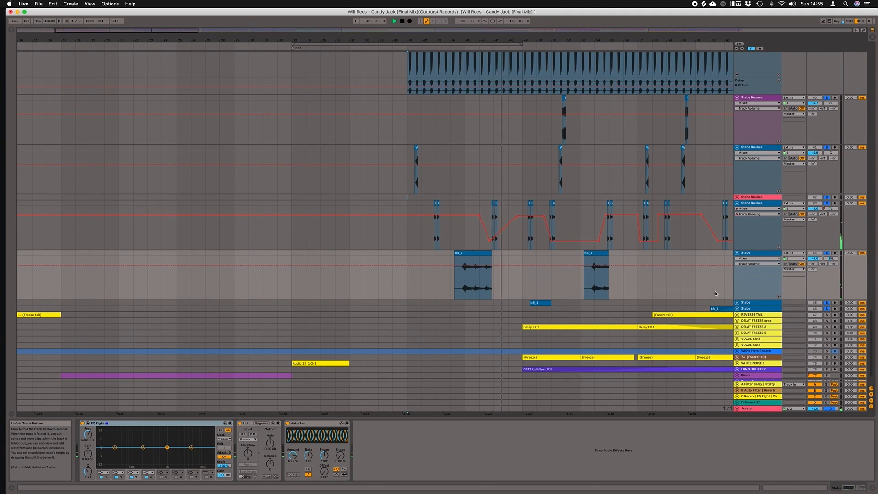
pyautogui.click(737, 302)
pyautogui.scroll(-5, 695, 288)
pyautogui.hscroll(2, 696, 288)
pyautogui.click(737, 307)
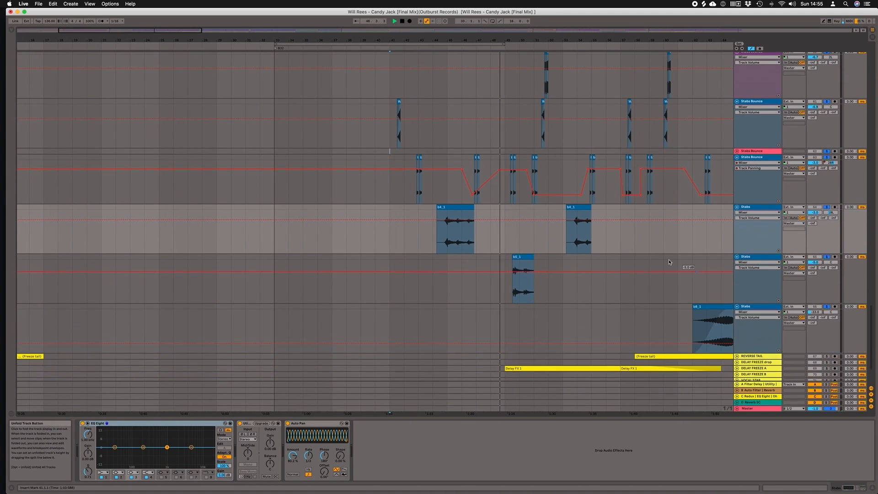
pyautogui.hscroll(4, 669, 262)
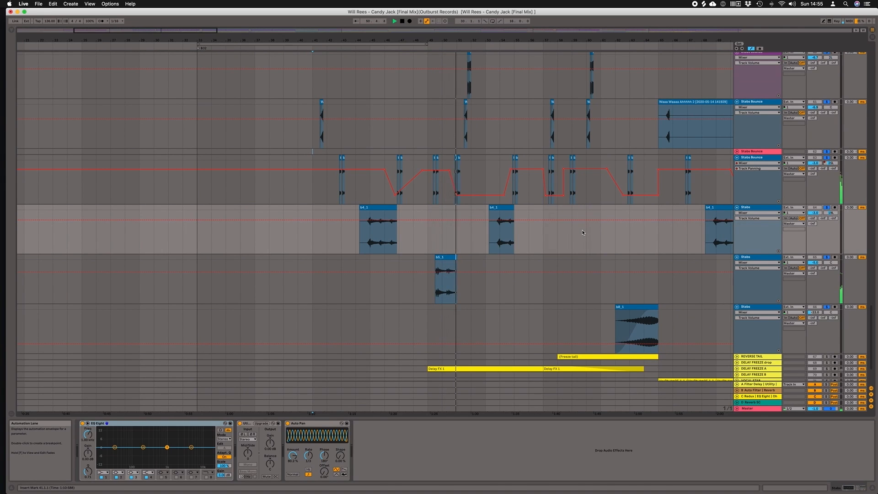
pyautogui.scroll(3, 583, 232)
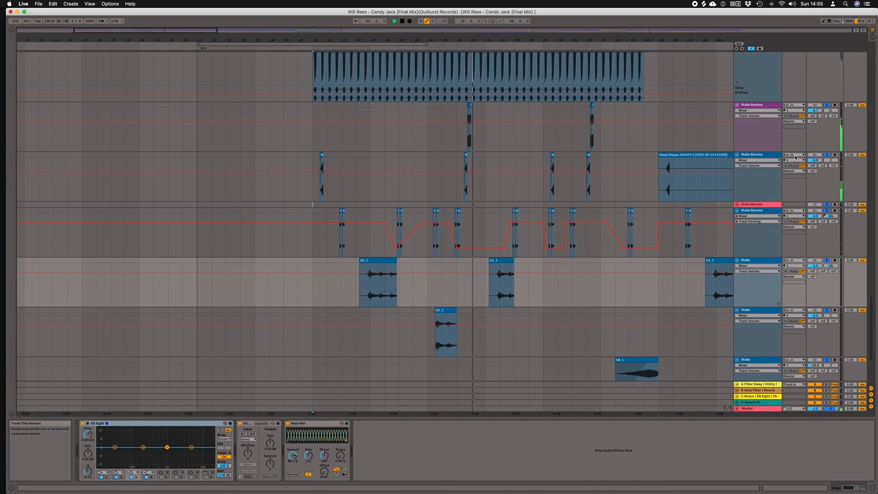
pyautogui.scroll(2, 650, 158)
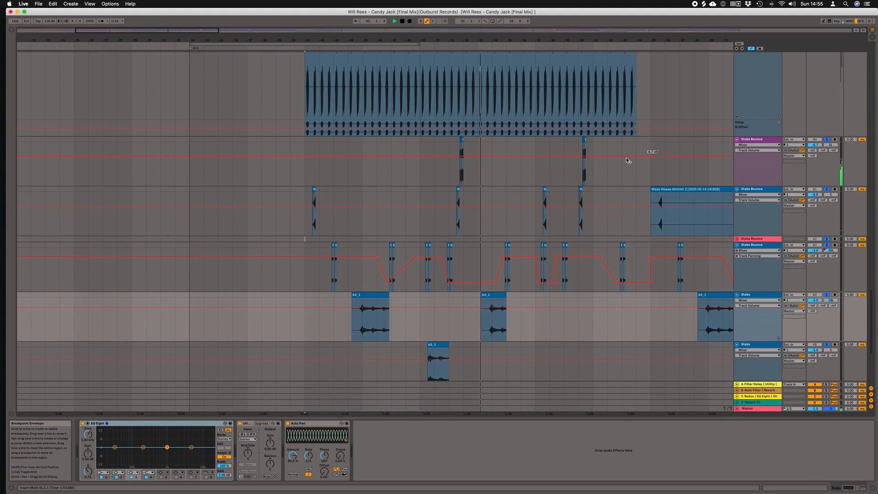
pyautogui.hscroll(-1, 618, 172)
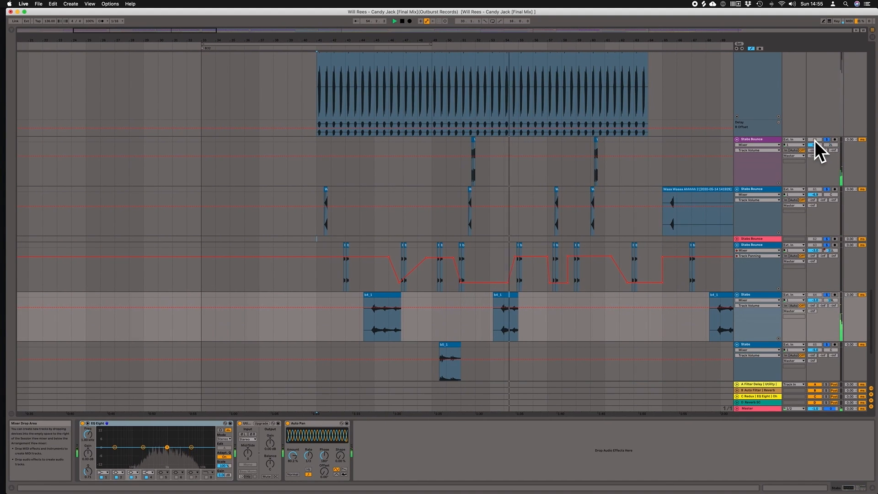
# - Clear the solos on the SYNTH STAB, Stabs Bounce and Stabs tracks to hear the full mix
pyautogui.click(828, 140)
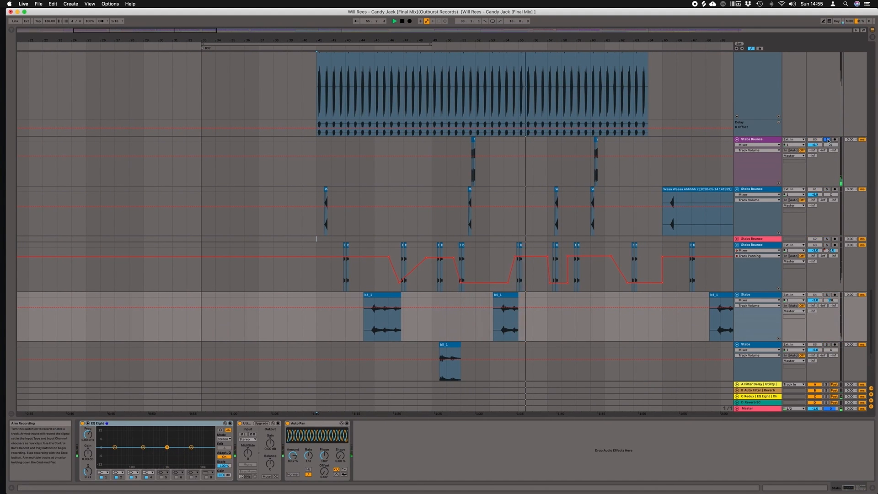
pyautogui.click(827, 140)
pyautogui.scroll(3, 606, 125)
pyautogui.scroll(-4, 617, 129)
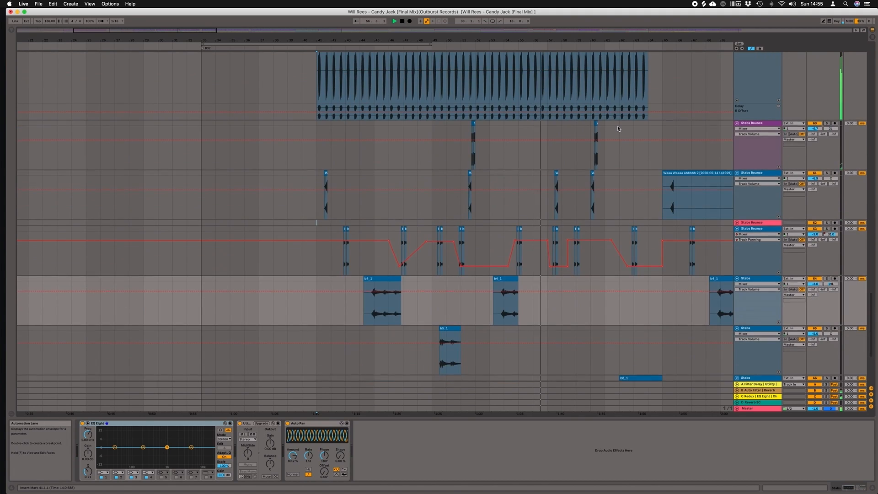
# - Fold the SYNTH STAB track and all the Stabs Bounce and Stabs tracks, and stop playback
pyautogui.scroll(5, 618, 125)
pyautogui.click(737, 174)
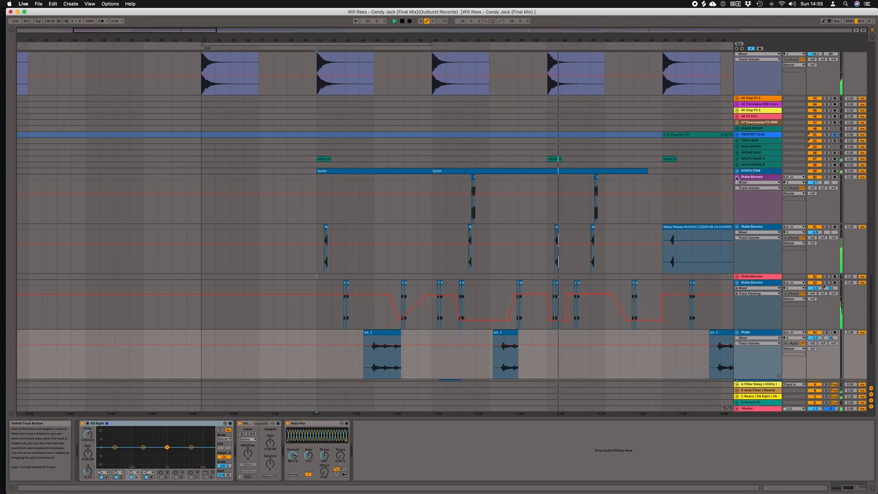
pyautogui.click(737, 177)
pyautogui.click(737, 183)
pyautogui.click(737, 188)
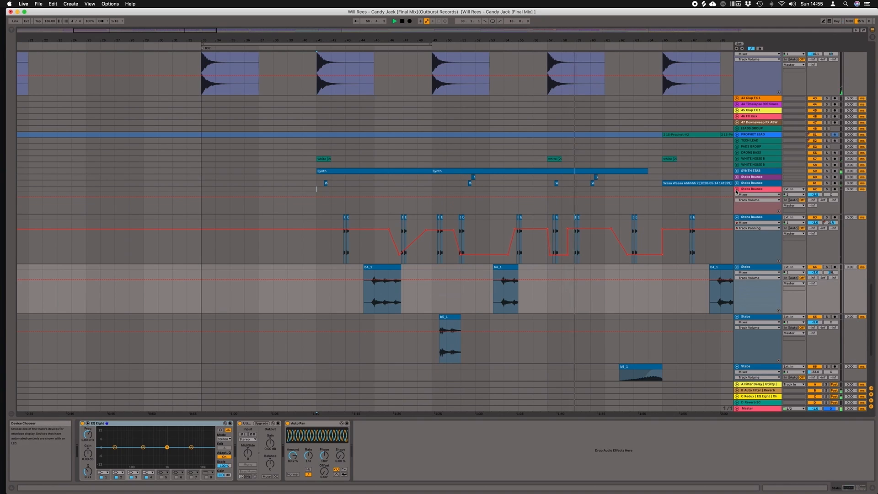
pyautogui.click(736, 189)
pyautogui.click(736, 195)
pyautogui.click(737, 201)
pyautogui.click(737, 207)
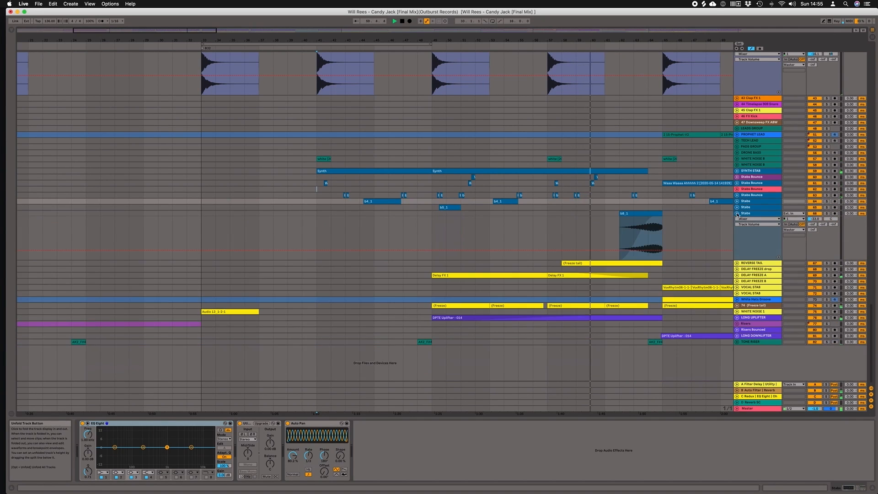
pyautogui.click(737, 213)
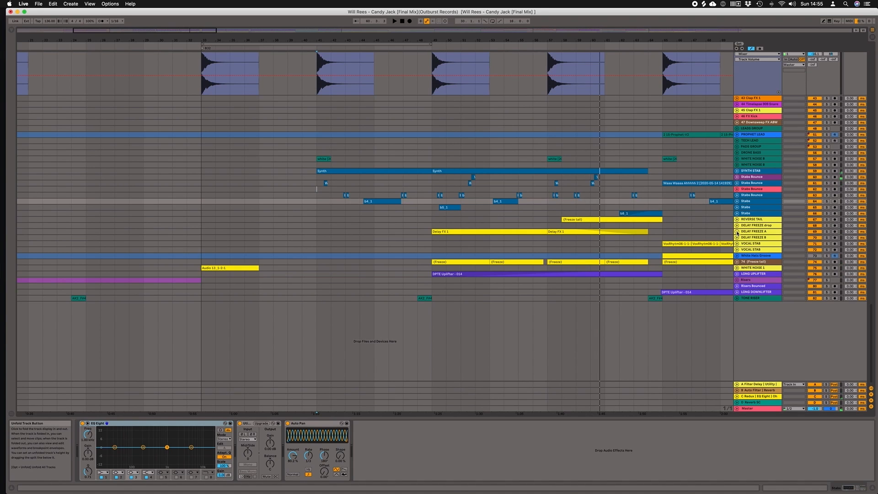
# - Unfold and heighten the DELAY FREEZE A track, showing its device chain with the playback start at bar 49
pyautogui.click(737, 231)
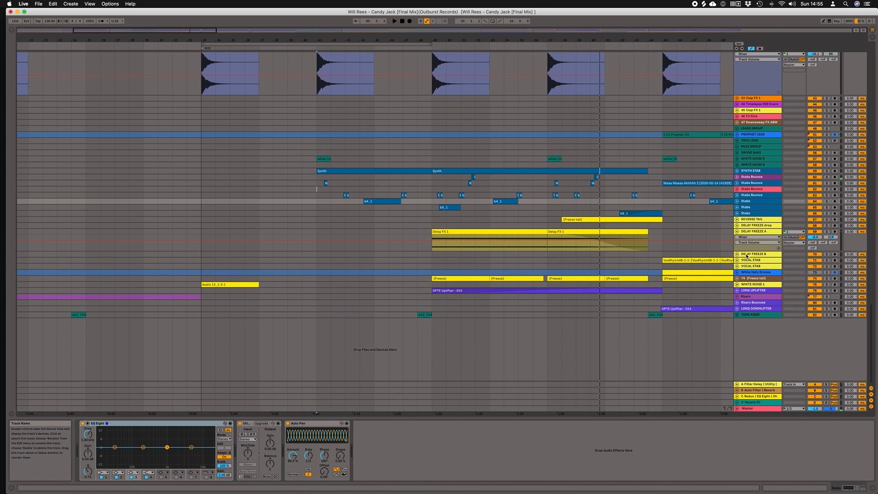
pyautogui.moveTo(746, 251); pyautogui.dragTo(746, 278)
pyautogui.click(432, 267)
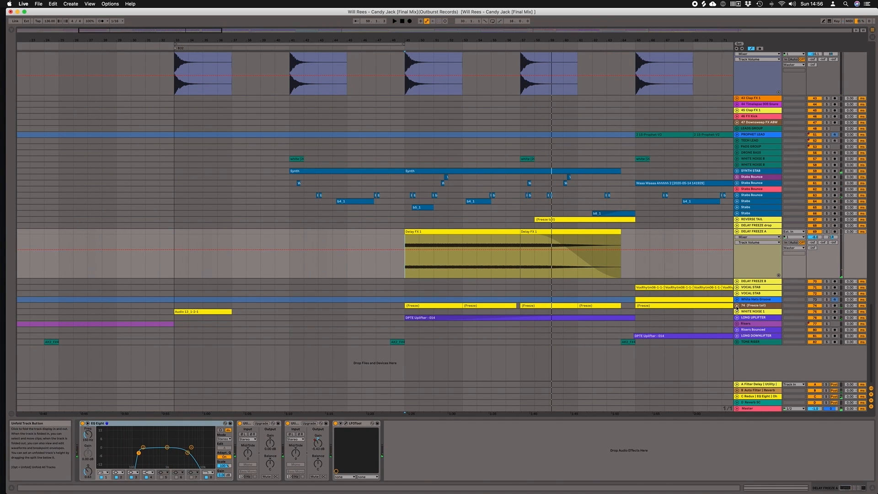
# - Unfold the (Freeze tail) and White Hats Groove tracks and inspect the White Hats Groove device chain
pyautogui.click(737, 306)
pyautogui.scroll(-2, 698, 293)
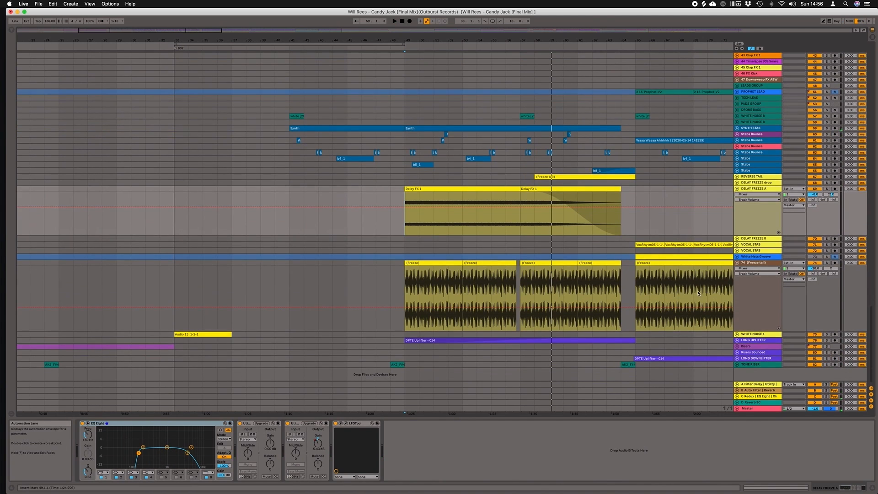
pyautogui.click(741, 258)
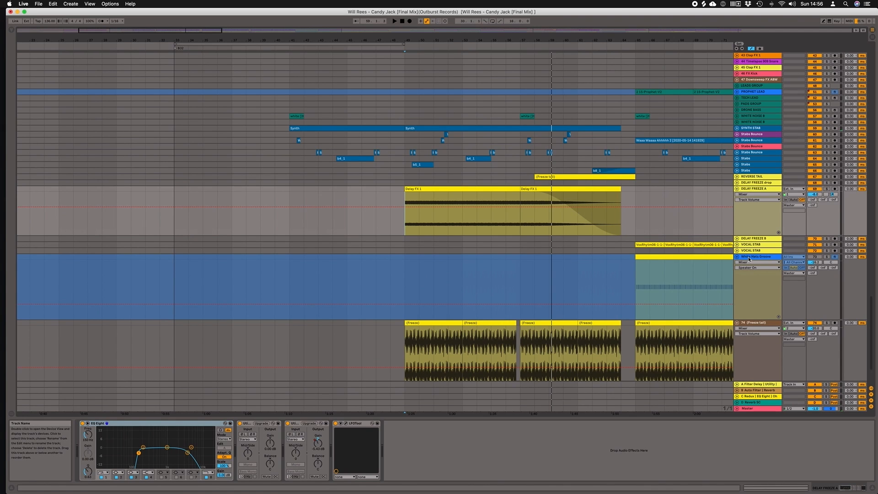
pyautogui.click(749, 259)
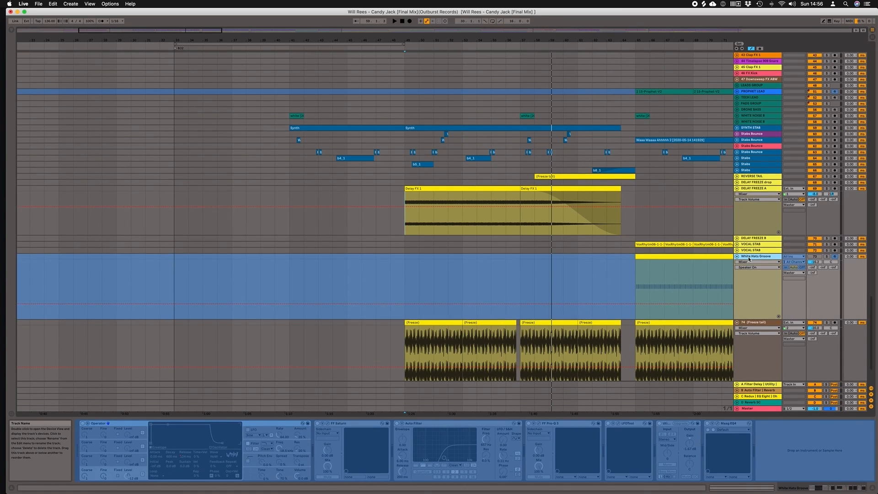
pyautogui.scroll(-2, 749, 259)
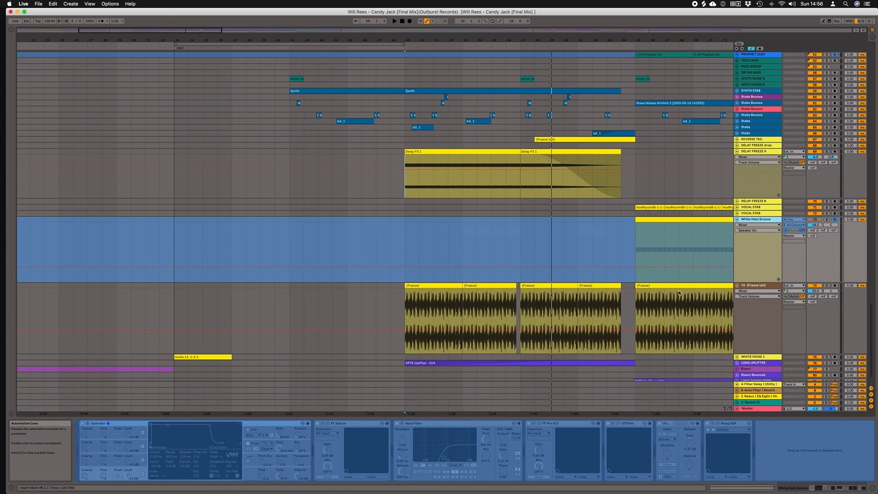
# - Compare the White Hats Groove and (Freeze tail) device chains, ending on (Freeze tail) with the insert mark at bar 49
pyautogui.click(407, 304)
pyautogui.click(756, 221)
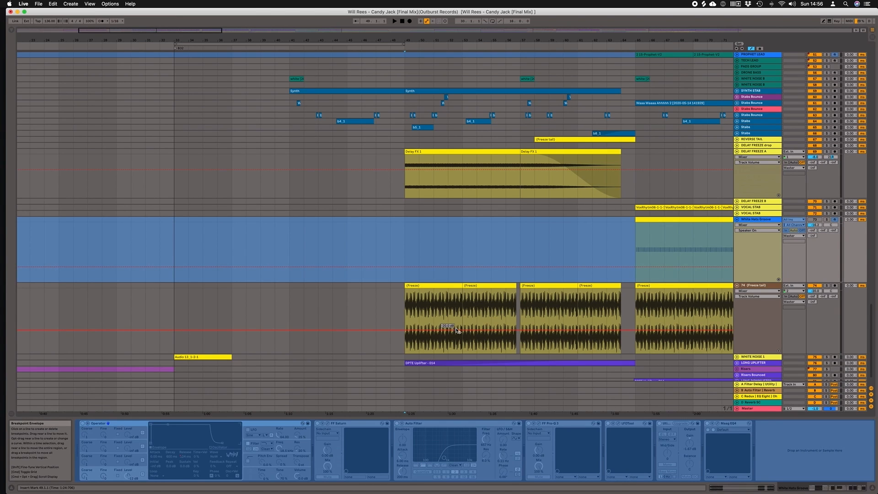
pyautogui.click(419, 300)
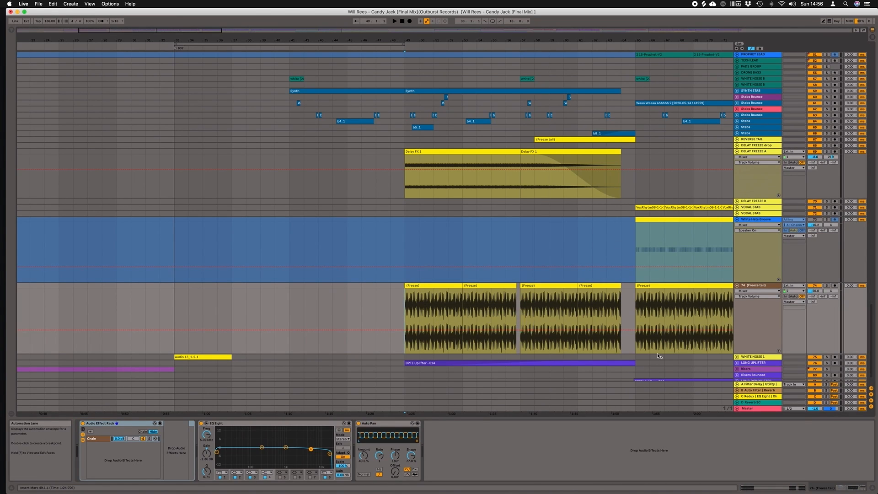
# - Unfold the LONG UPLIFTER track and solo it during playback to hear its DPTE Uplifter clip
pyautogui.scroll(-1, 404, 357)
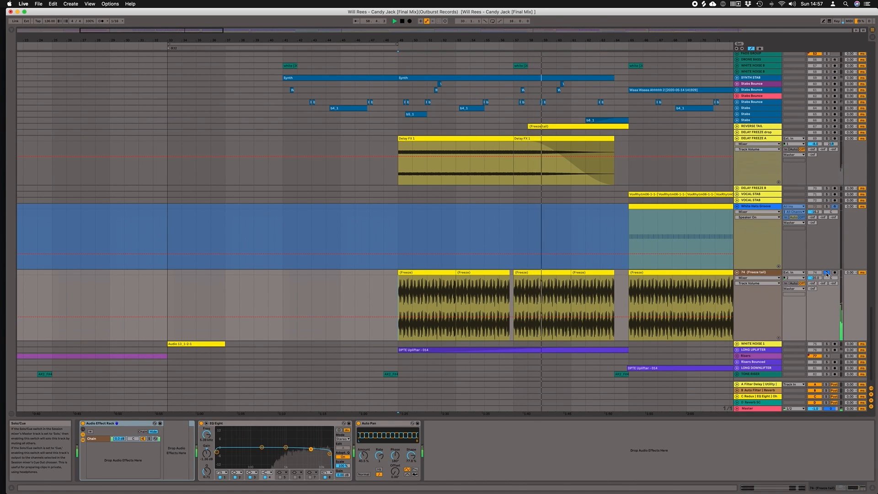
pyautogui.click(737, 349)
pyautogui.scroll(-3, 725, 335)
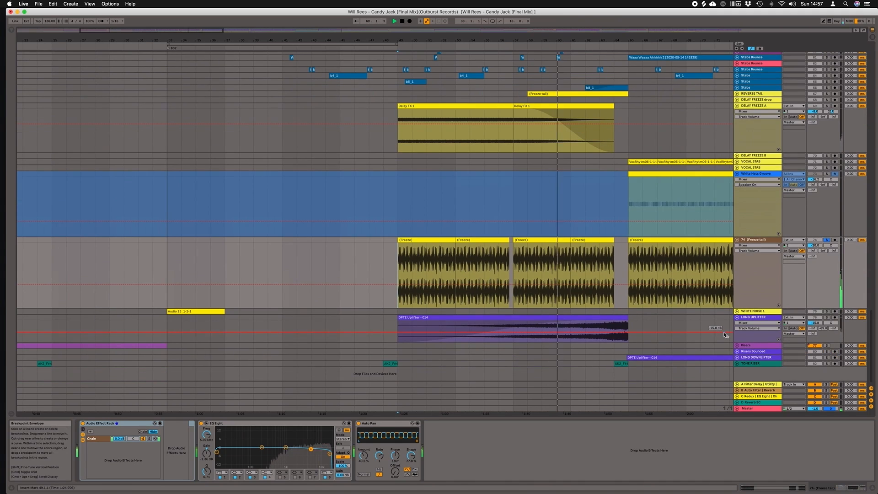
pyautogui.click(827, 317)
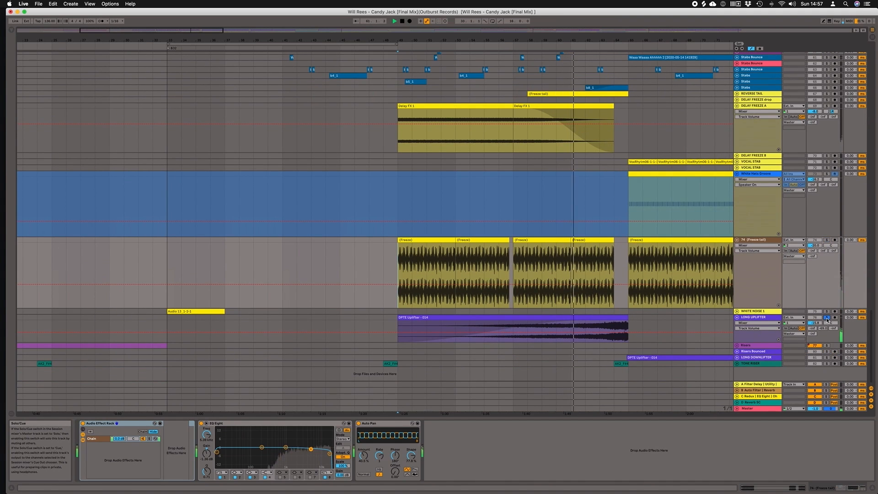
pyautogui.hscroll(7, 724, 306)
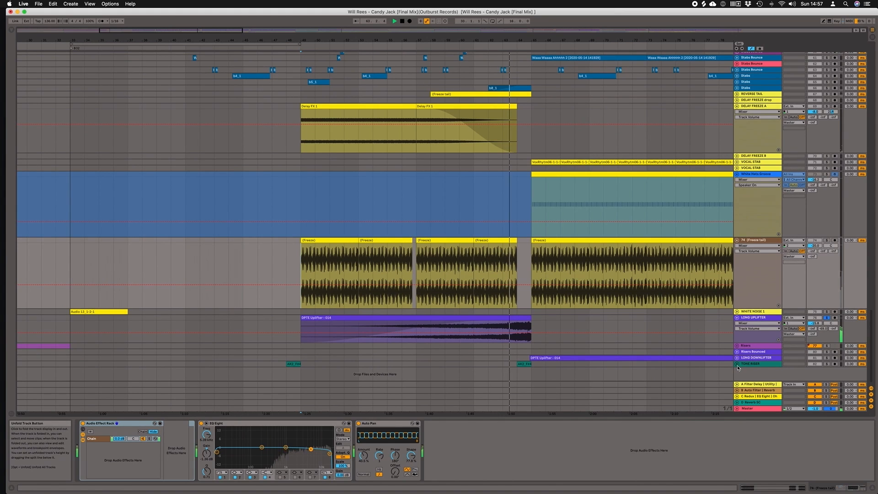
# - Unfold the TONE RISER track and play it soloed from the start of its first clip at bar 48, showing its device chain
pyautogui.click(737, 364)
pyautogui.scroll(-3, 712, 344)
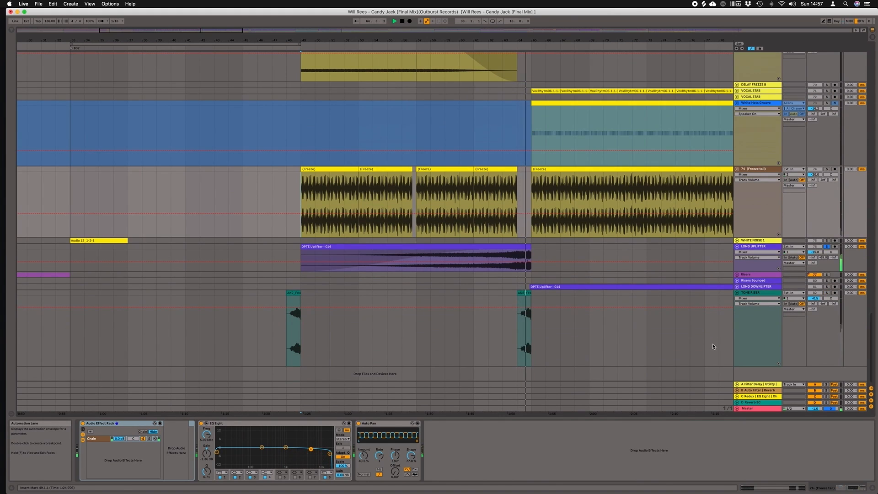
pyautogui.click(291, 334)
pyautogui.press('space')
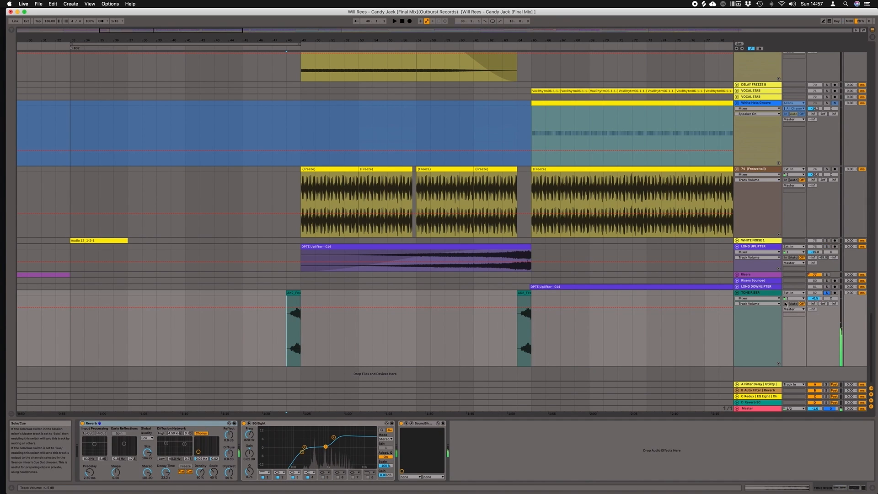
pyautogui.press('space')
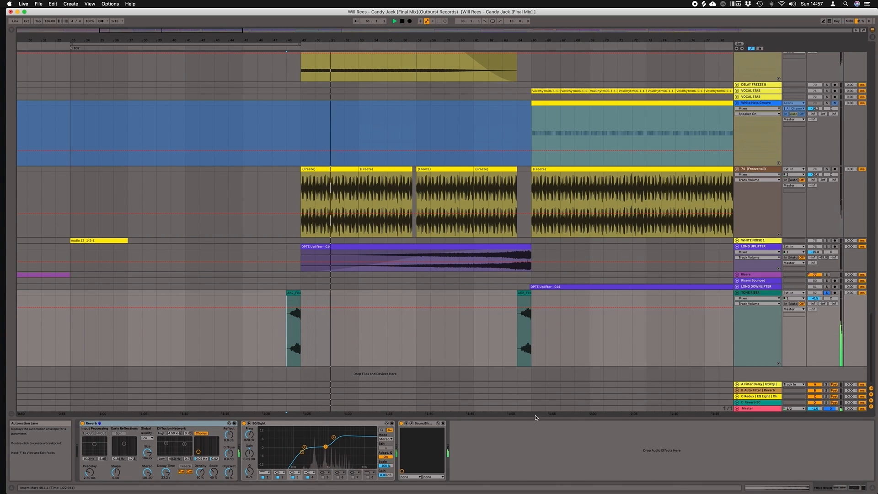
# - Show the SoundShifter Pitch automation on the TONE RISER track, and inspect the SoundShifter plug-in window before closing it
pyautogui.click(758, 298)
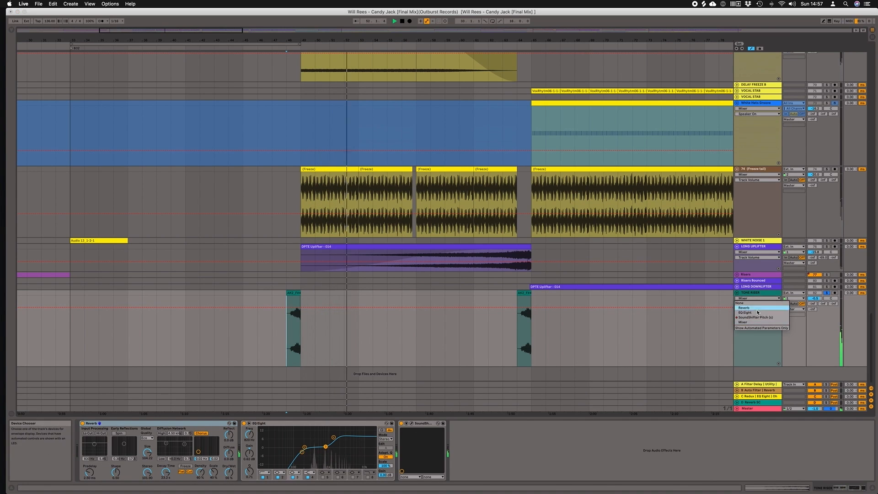
pyautogui.click(755, 318)
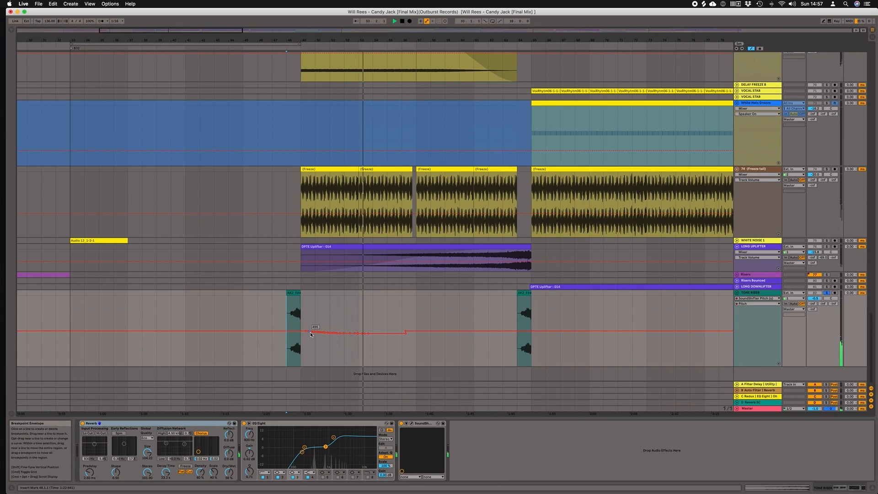
pyautogui.click(411, 424)
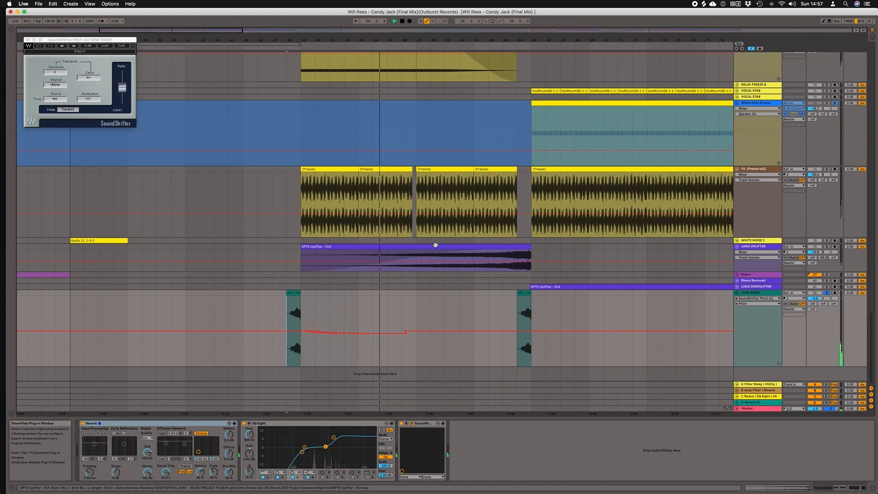
pyautogui.click(26, 40)
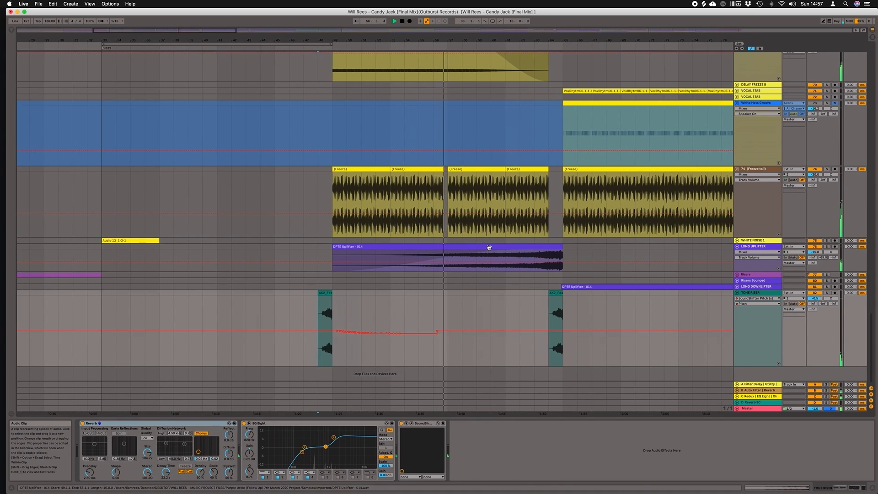
# - Unfold the WR Vocal and Reverse Vocal tracks to show their waveforms around bar 61
pyautogui.scroll(15, 489, 248)
pyautogui.scroll(20, 489, 249)
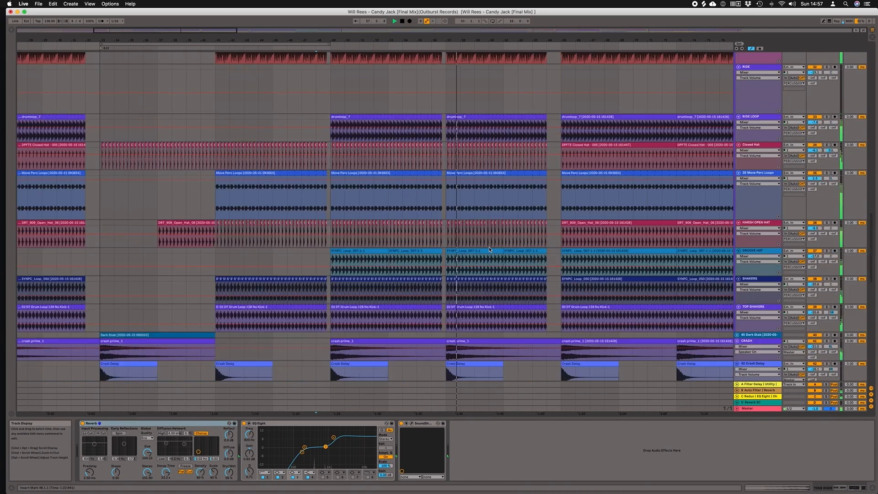
pyautogui.scroll(20, 489, 249)
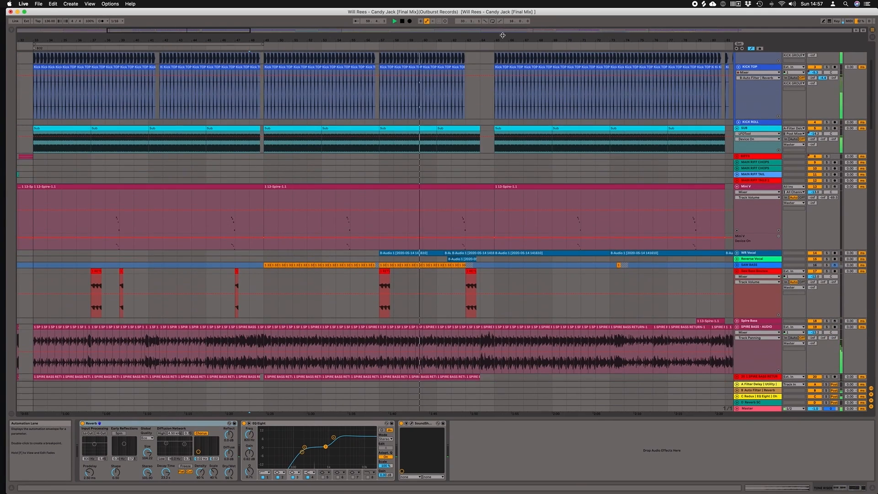
pyautogui.moveTo(503, 36); pyautogui.dragTo(504, 39)
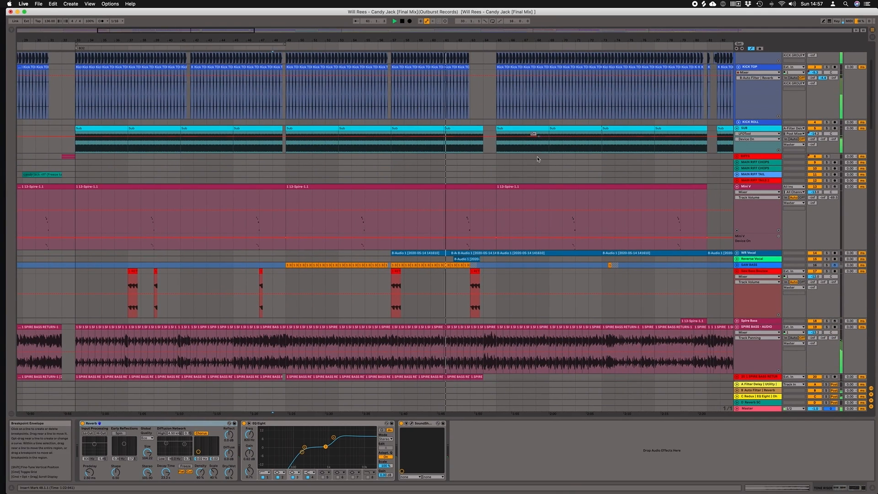
pyautogui.hscroll(1, 539, 158)
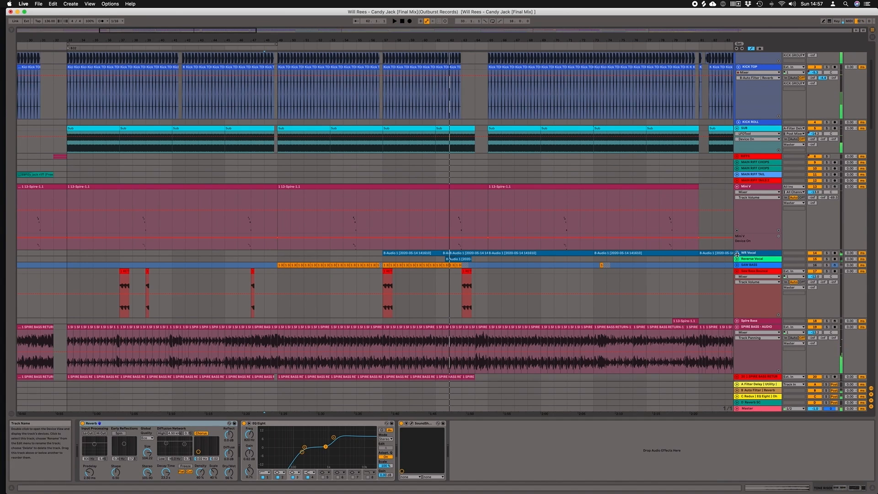
pyautogui.click(736, 253)
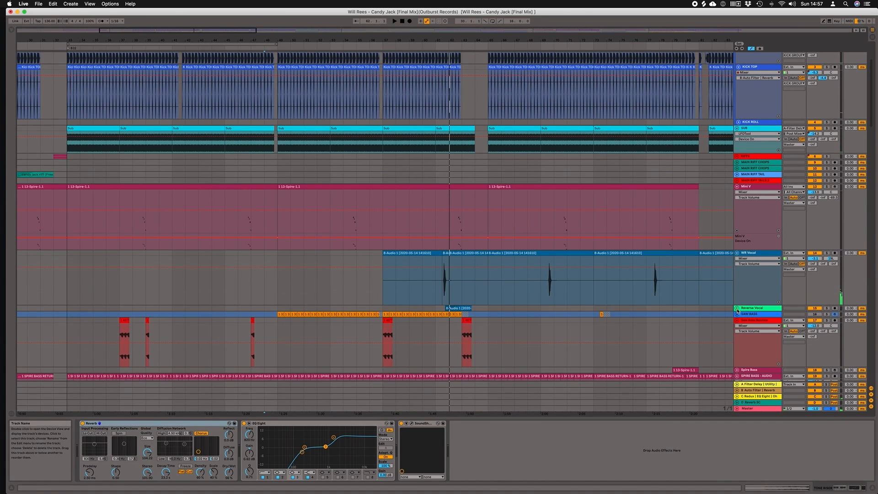
pyautogui.click(737, 309)
pyautogui.scroll(-3, 647, 289)
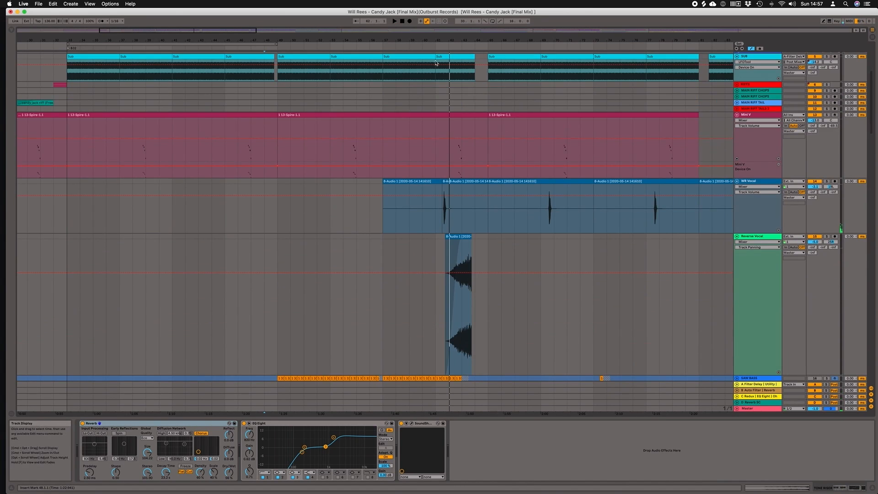
# - Solo the WR Vocal and Reverse Vocal tracks and play them from bar 61, just before the reversed clip
pyautogui.scroll(3, 433, 40)
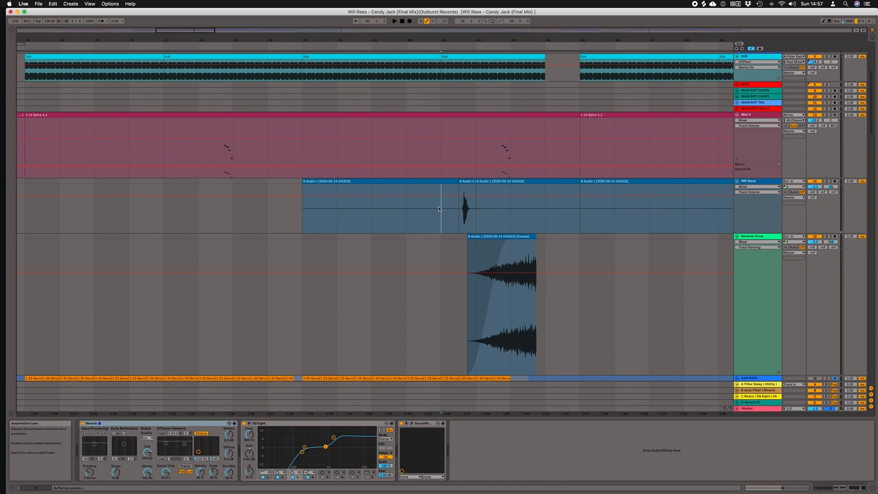
pyautogui.click(462, 193)
pyautogui.scroll(-1, 471, 208)
pyautogui.hscroll(1, 474, 212)
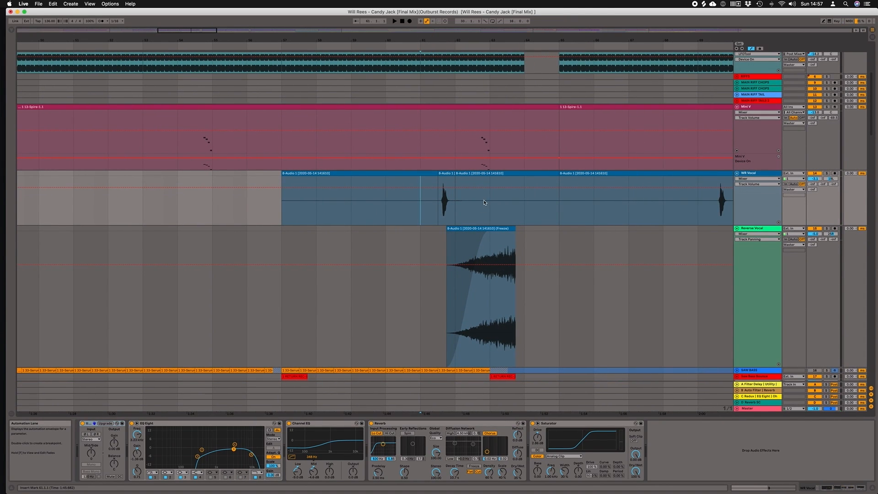
pyautogui.scroll(-1, 506, 187)
pyautogui.moveTo(532, 44); pyautogui.dragTo(535, 41)
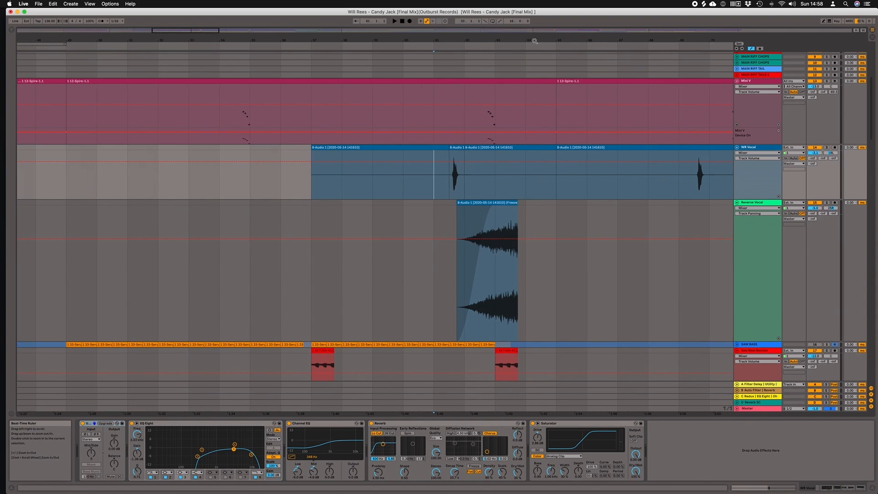
pyautogui.click(826, 148)
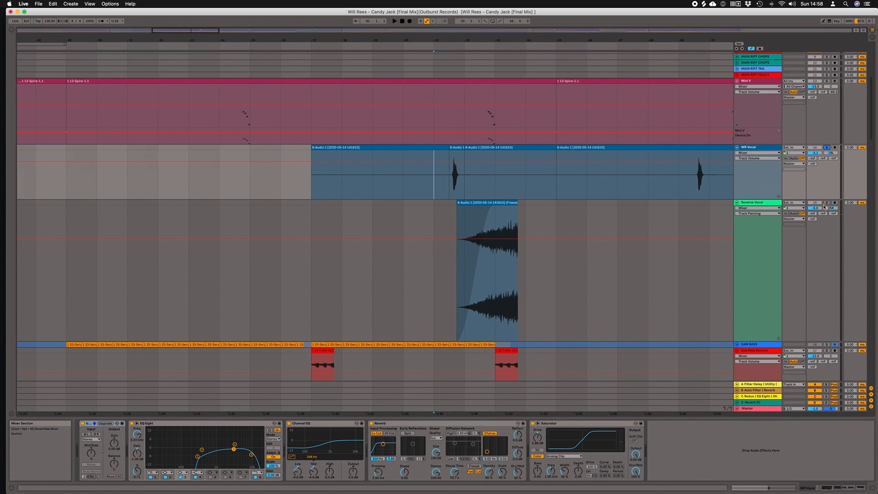
pyautogui.click(827, 202)
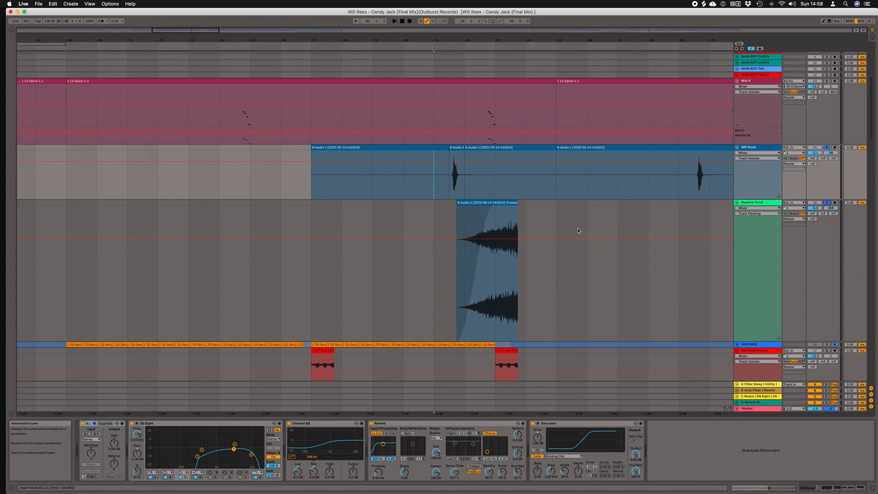
pyautogui.press('space')
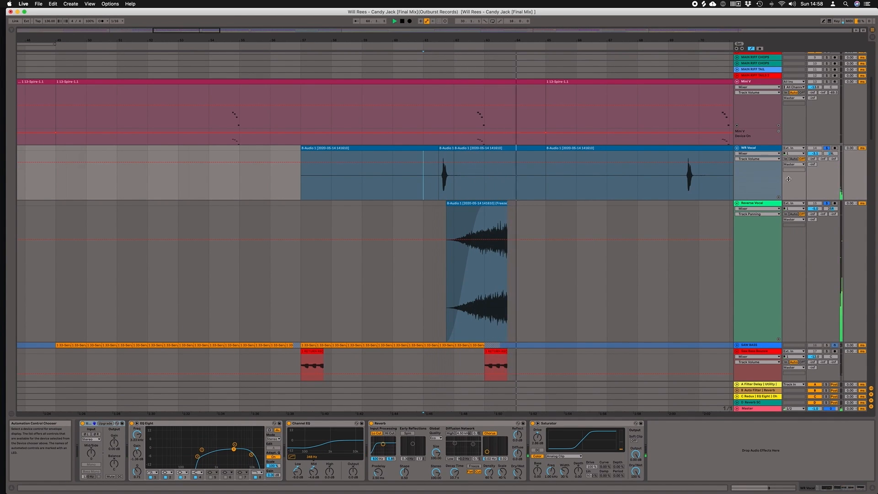
# - Play the full mix from bar 61 to hear the vocal and its reverse in context
pyautogui.press('space')
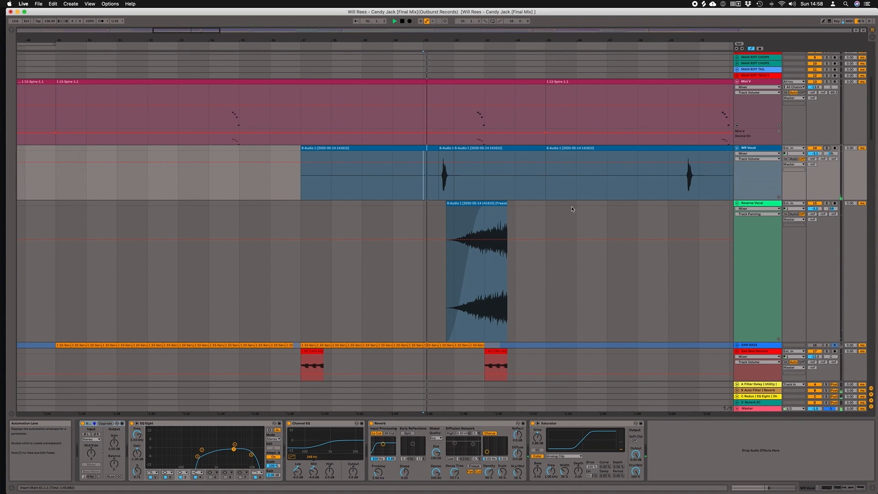
pyautogui.scroll(-5, 567, 206)
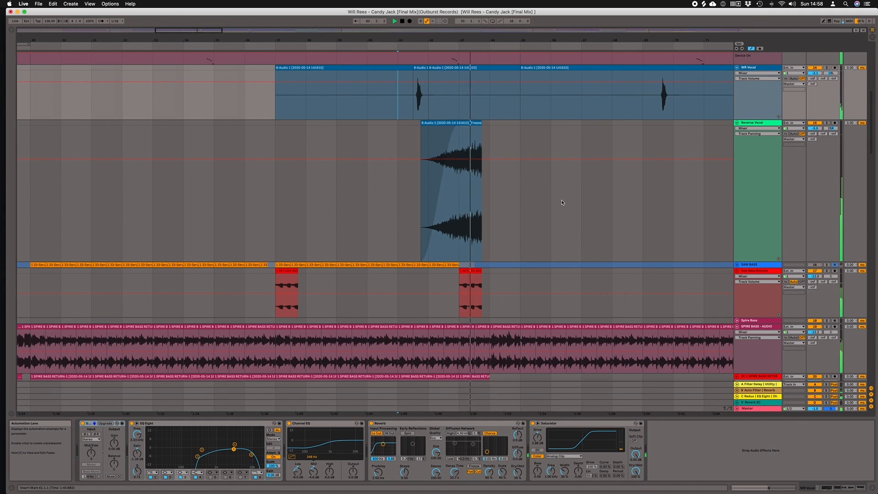
pyautogui.scroll(-2, 562, 202)
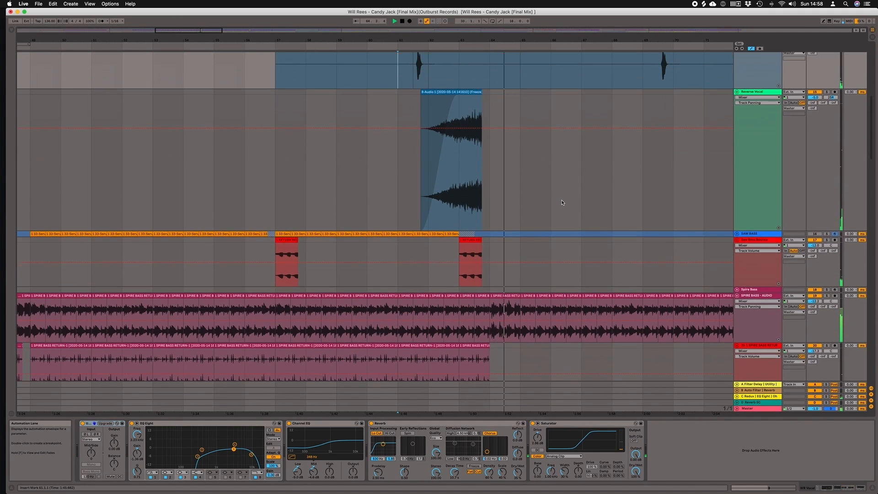
pyautogui.scroll(-2, 562, 203)
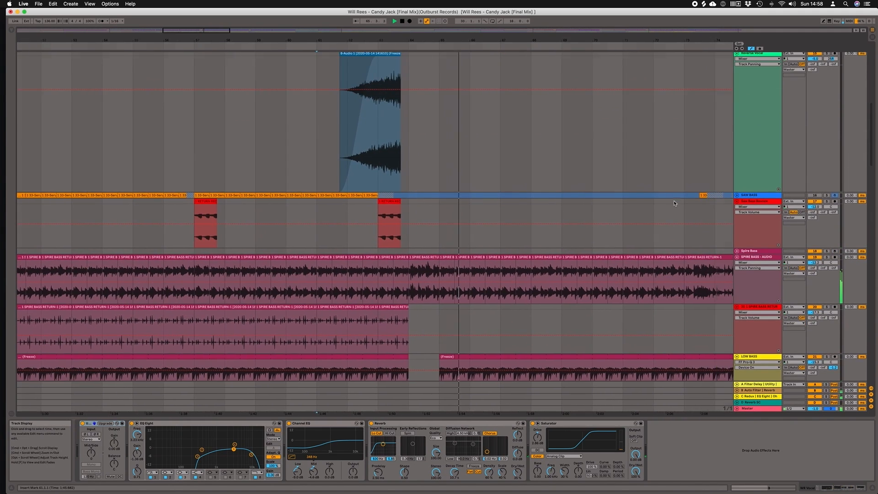
pyautogui.scroll(6, 674, 202)
# - Unfold the VOCAL STAB track and audition it from the start of its first clip at bar 65
pyautogui.scroll(-12, 575, 171)
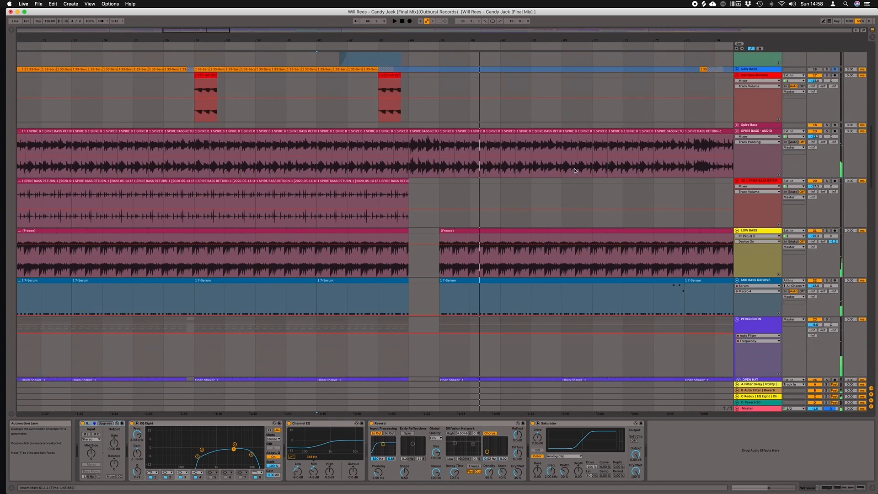
pyautogui.scroll(-20, 575, 171)
pyautogui.scroll(2, 713, 130)
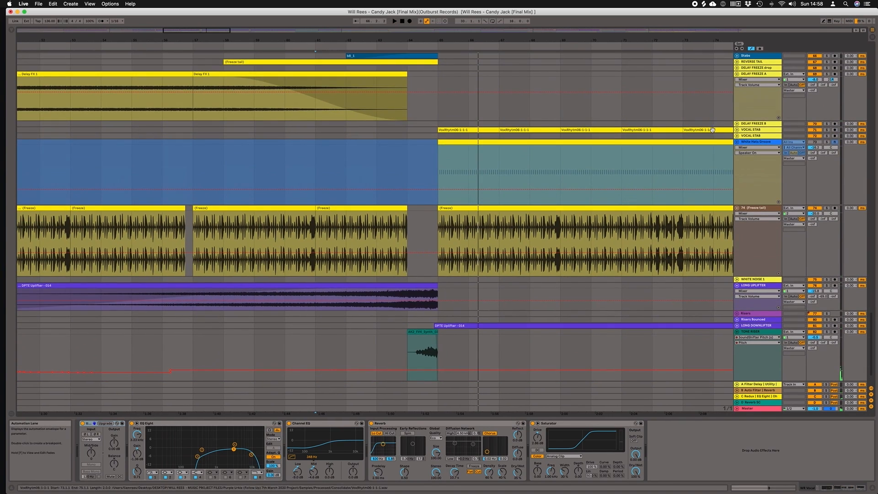
pyautogui.click(737, 130)
pyautogui.click(439, 152)
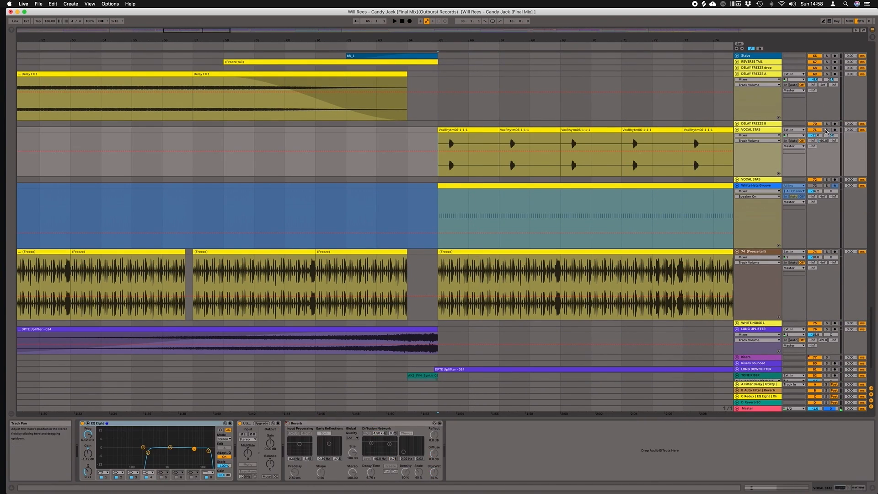
pyautogui.click(827, 130)
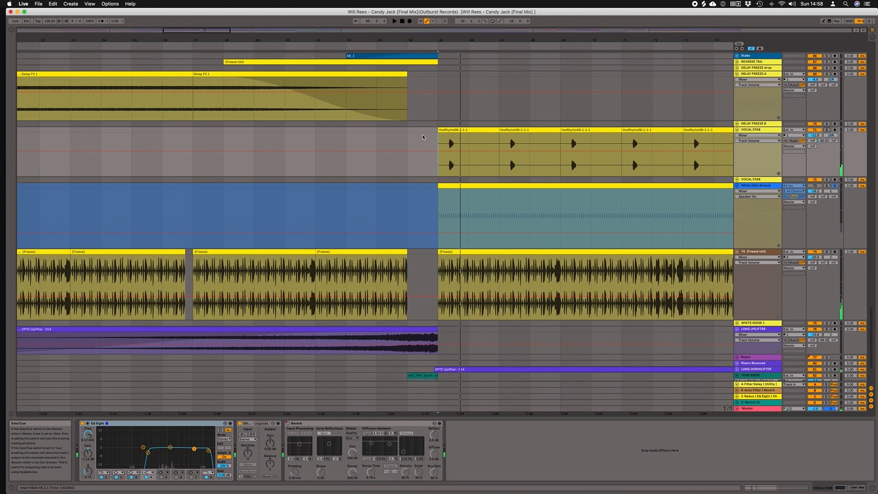
# - Unfold the PROPHET LEAD track and place the insert marker at the start of its first clip at bar 65
pyautogui.scroll(15, 586, 158)
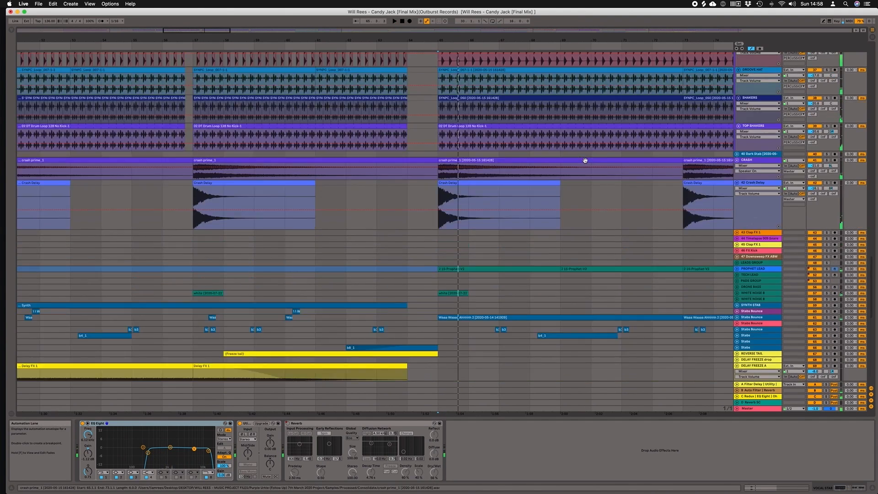
pyautogui.scroll(-3, 585, 162)
pyautogui.click(737, 261)
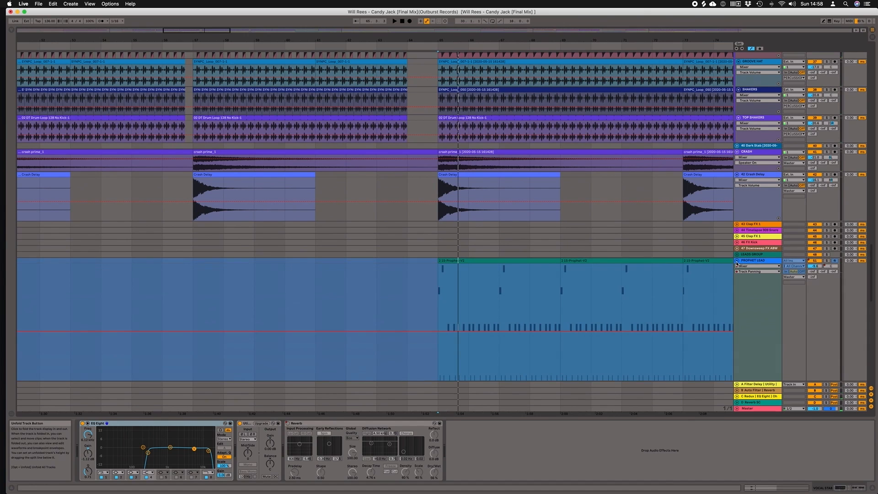
pyautogui.moveTo(550, 41); pyautogui.dragTo(550, 16)
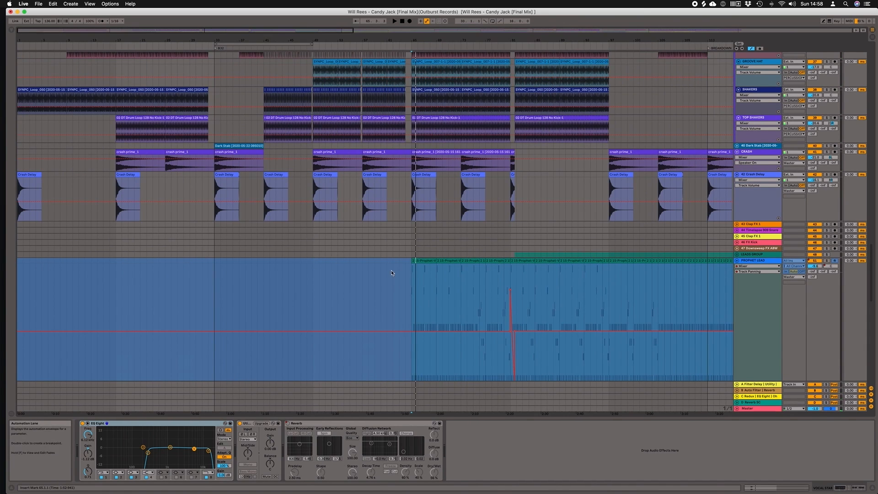
pyautogui.moveTo(412, 41); pyautogui.dragTo(400, 100)
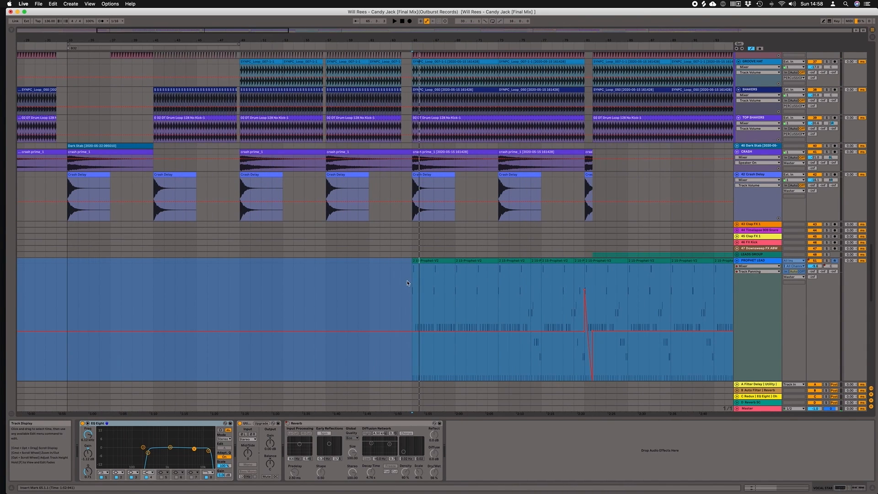
pyautogui.click(411, 280)
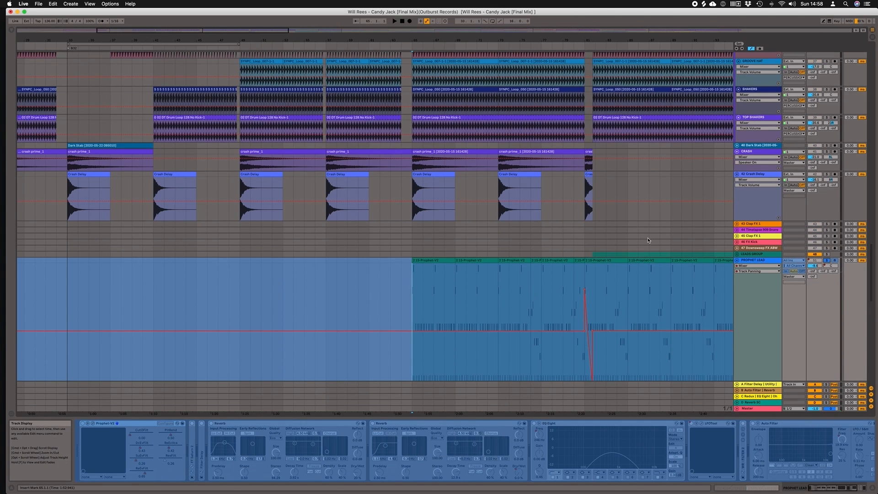
# - Play the soloed PROPHET LEAD track from bar 65 to listen to the lead part
pyautogui.scroll(-3, 648, 240)
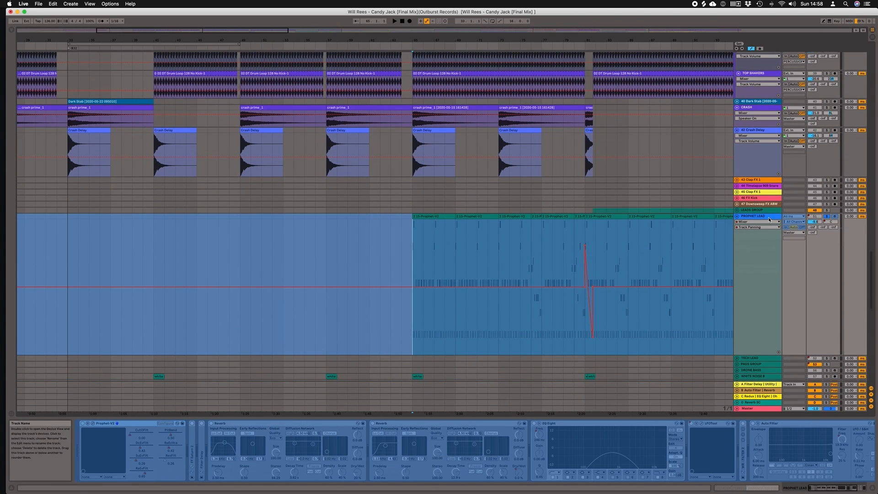
pyautogui.scroll(-2, 770, 220)
pyautogui.scroll(-1, 420, 322)
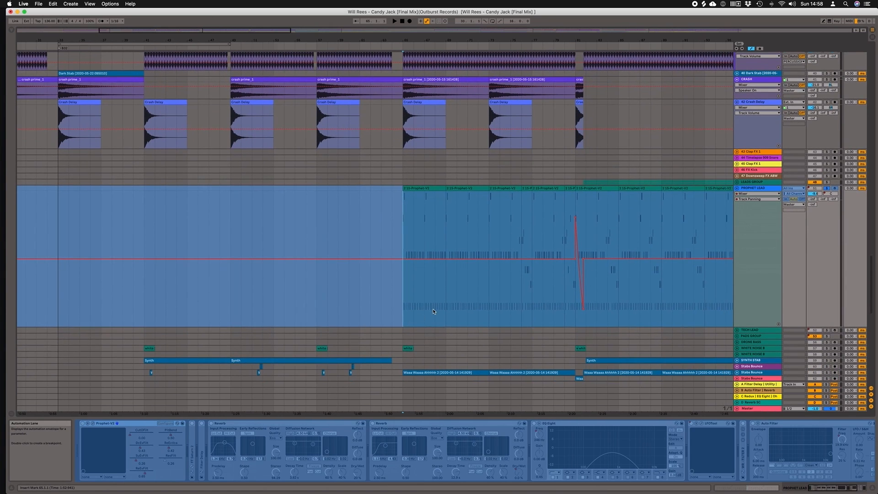
pyautogui.press('space')
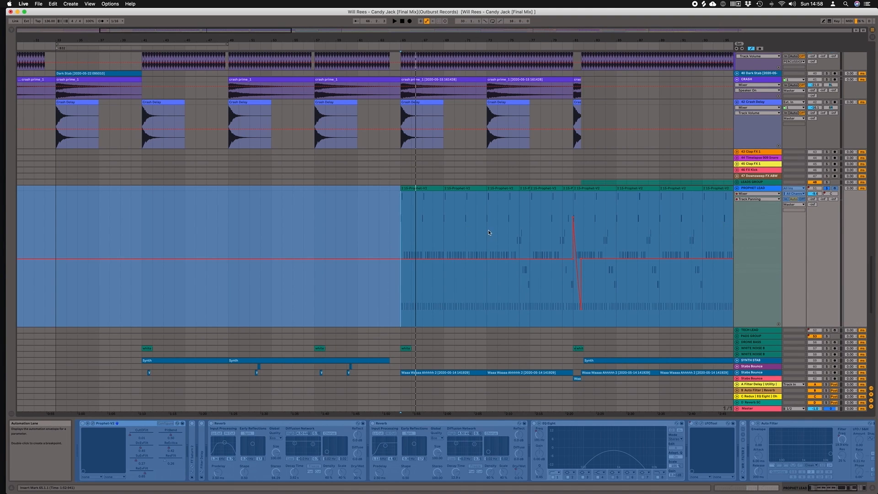
pyautogui.press('space')
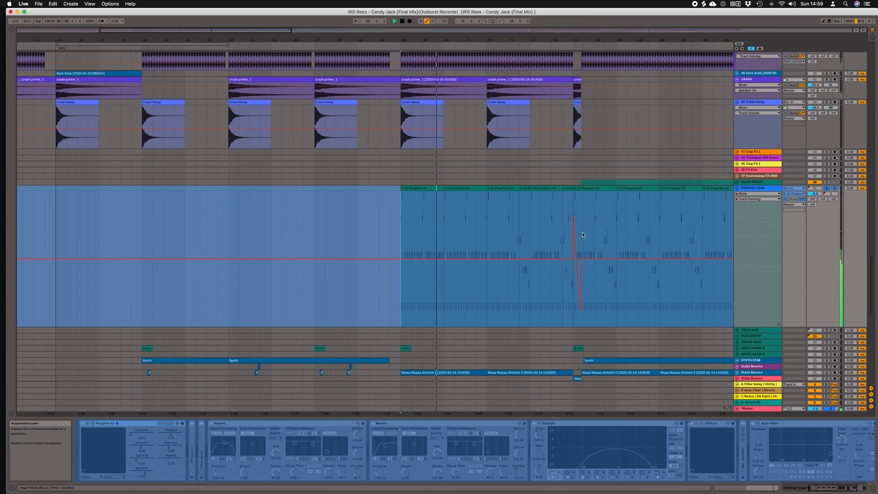
# - Play the full mix with the Prophet lead, restarting playback from bar 72 and from bar 69
pyautogui.click(531, 229)
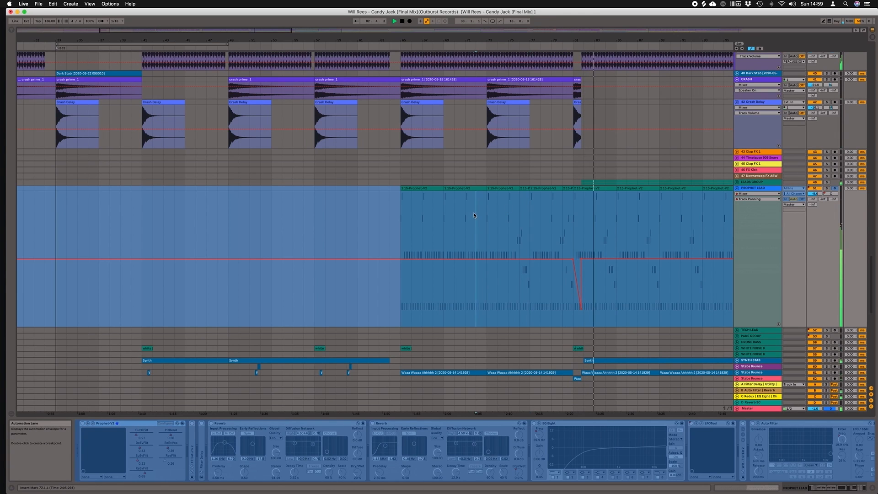
pyautogui.click(449, 213)
pyautogui.click(445, 213)
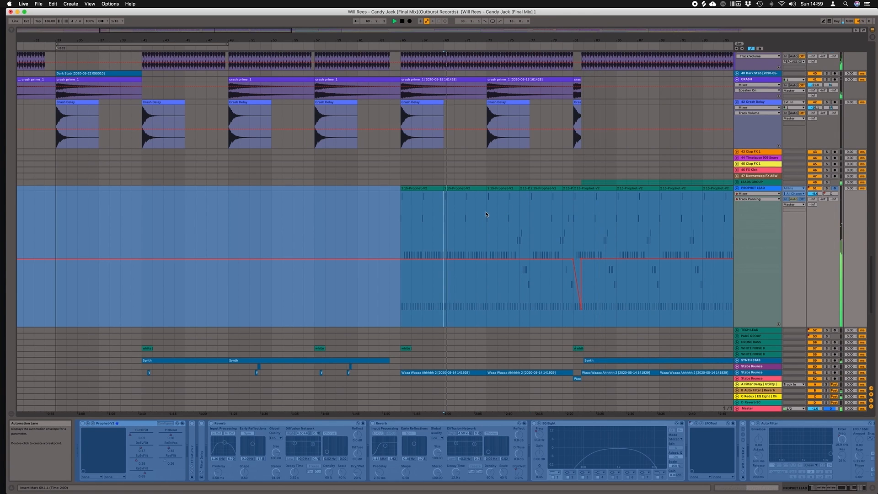
# - Examine the arrangement during playback, from the lead, stab, white noise and riser tracks back up through percussion, bass and vocals to the sub
pyautogui.scroll(-5, 486, 214)
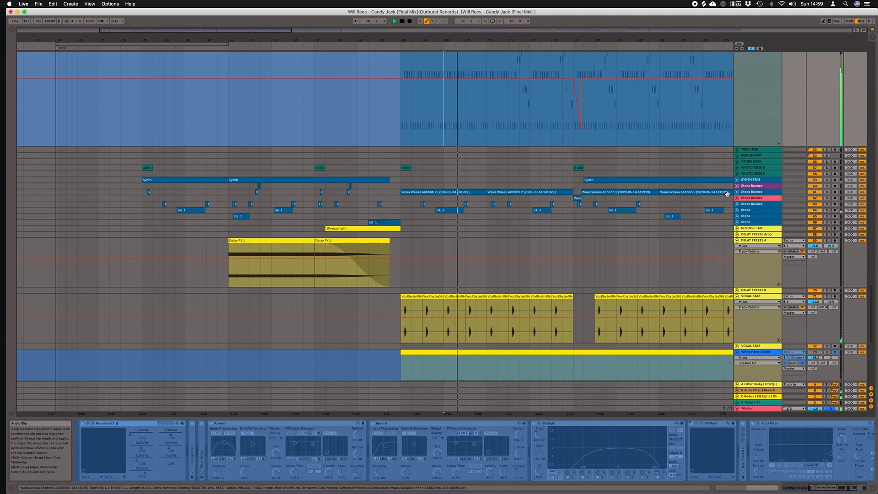
pyautogui.scroll(-8, 540, 227)
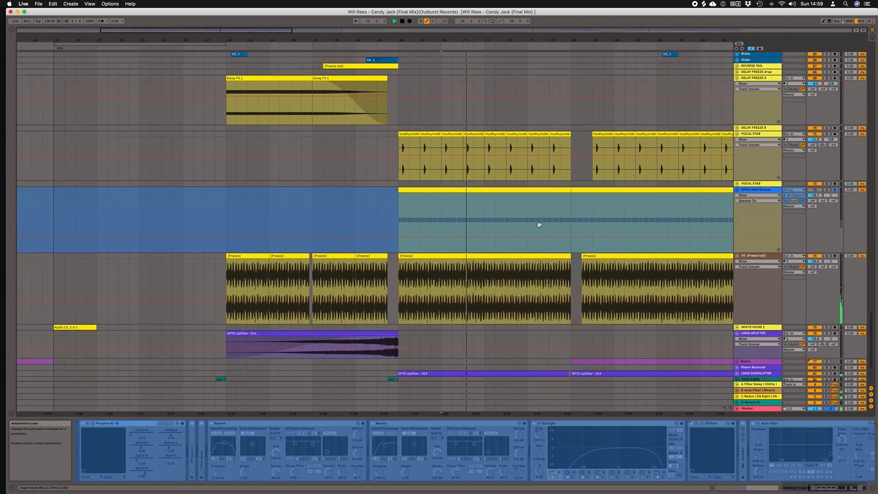
pyautogui.hscroll(4, 540, 227)
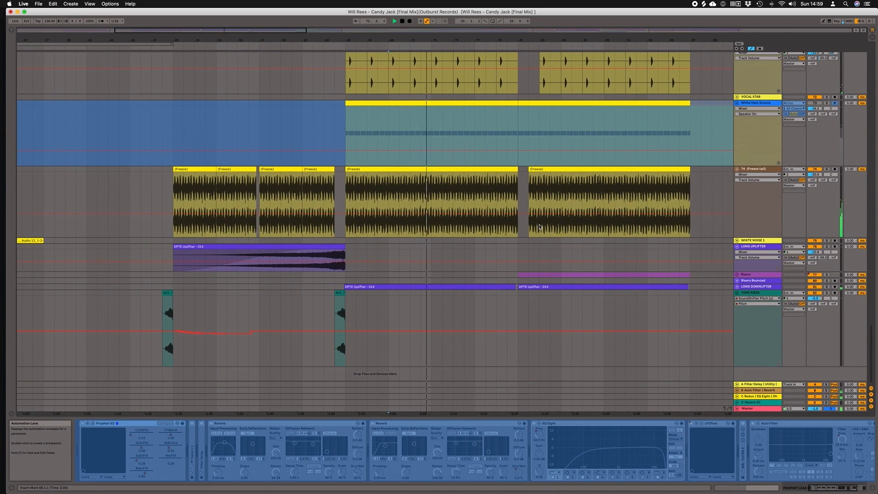
pyautogui.scroll(2, 540, 225)
pyautogui.scroll(15, 539, 225)
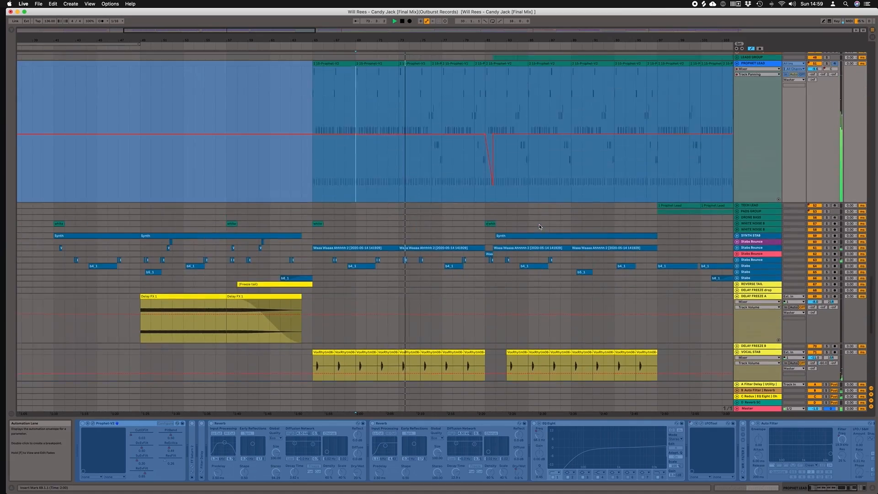
pyautogui.scroll(15, 540, 227)
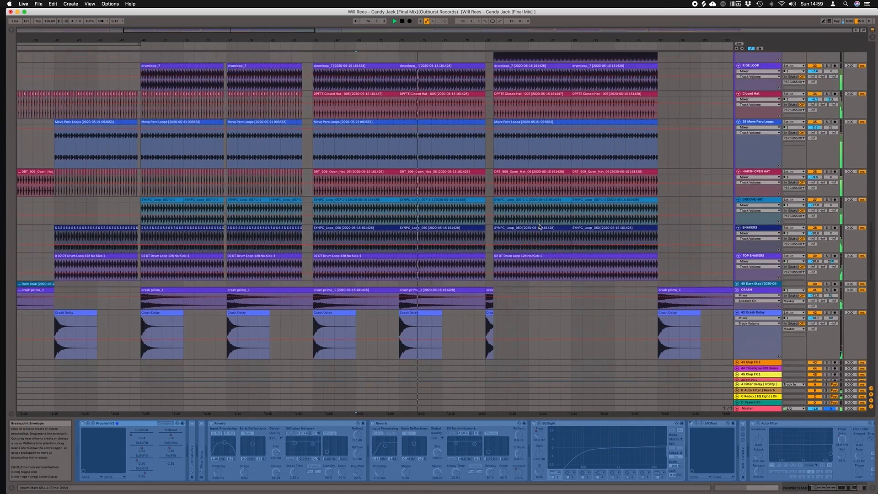
pyautogui.scroll(1, 540, 227)
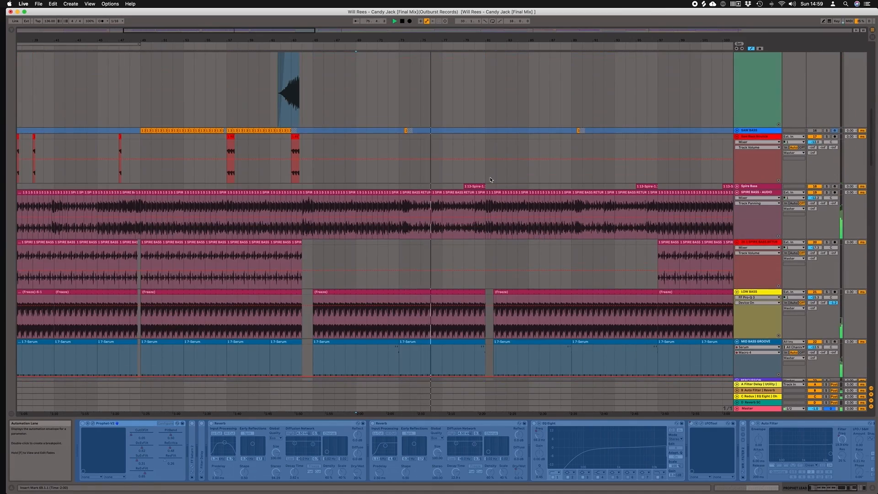
pyautogui.scroll(10, 737, 188)
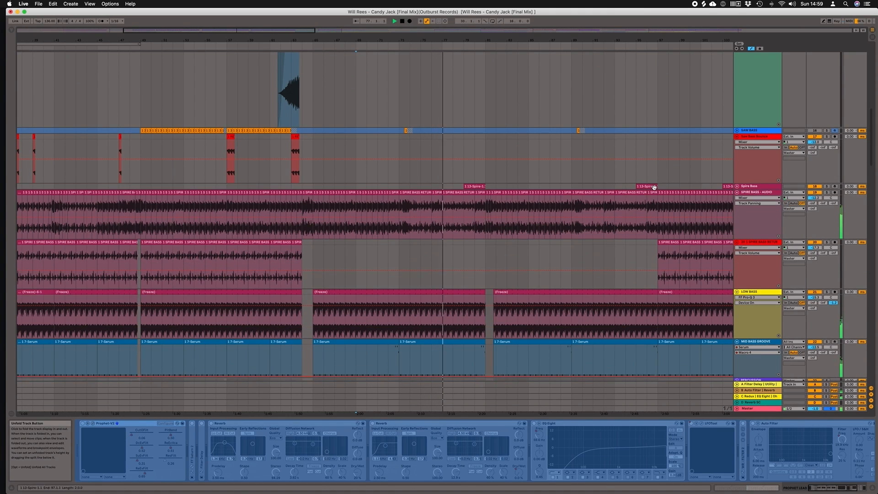
pyautogui.scroll(20, 654, 190)
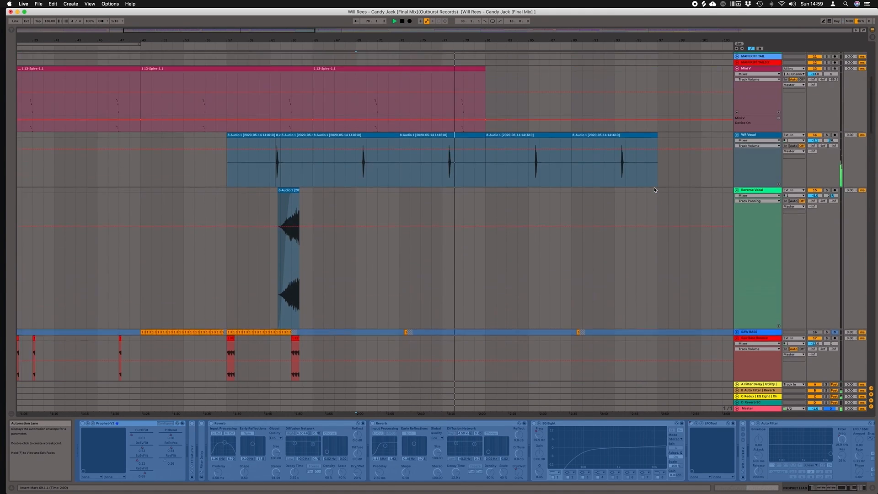
pyautogui.scroll(2, 654, 190)
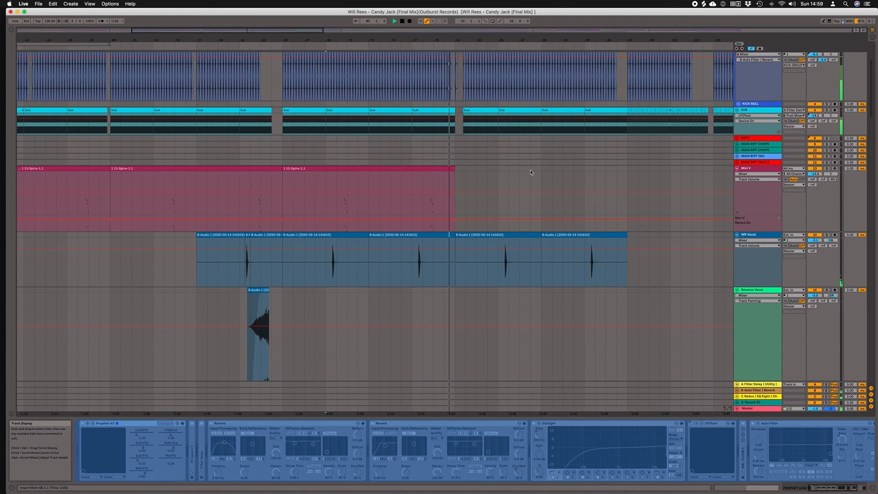
pyautogui.scroll(-20, 530, 169)
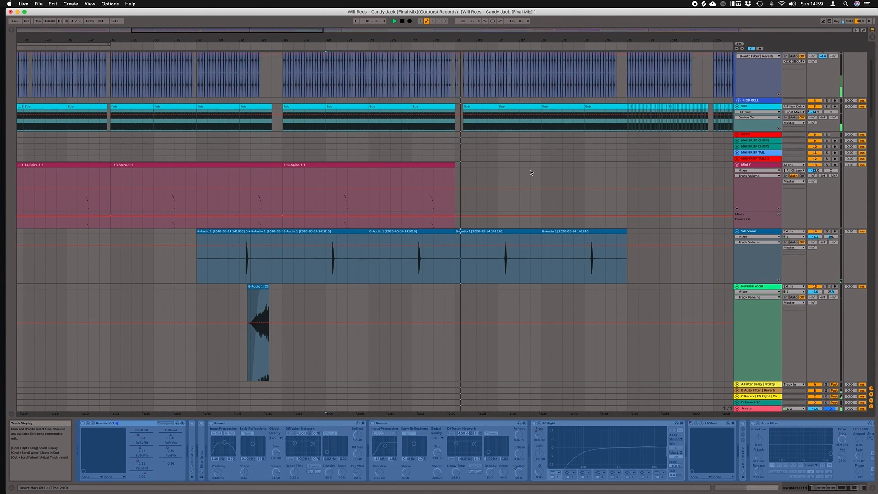
# - Unfold the LEADS GROUP and show the device chains of its LEAD - SERUM and LEAD - Spire tracks
pyautogui.scroll(-1, 530, 172)
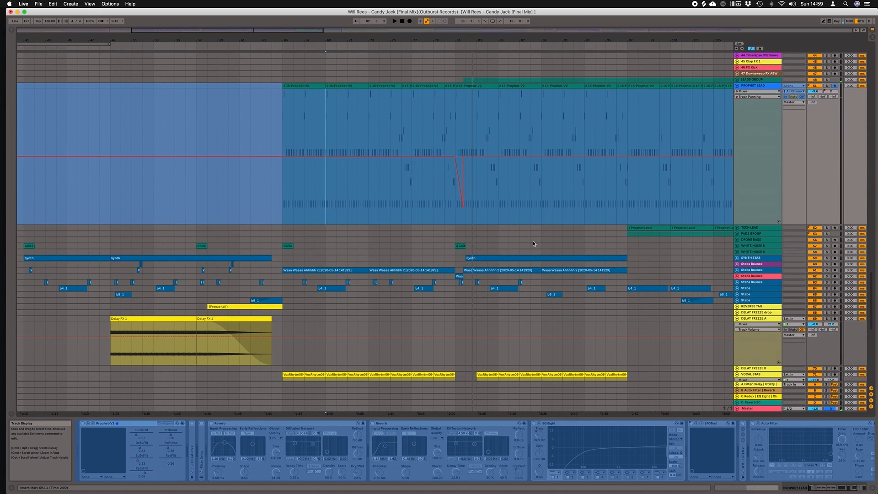
pyautogui.hscroll(-1, 533, 243)
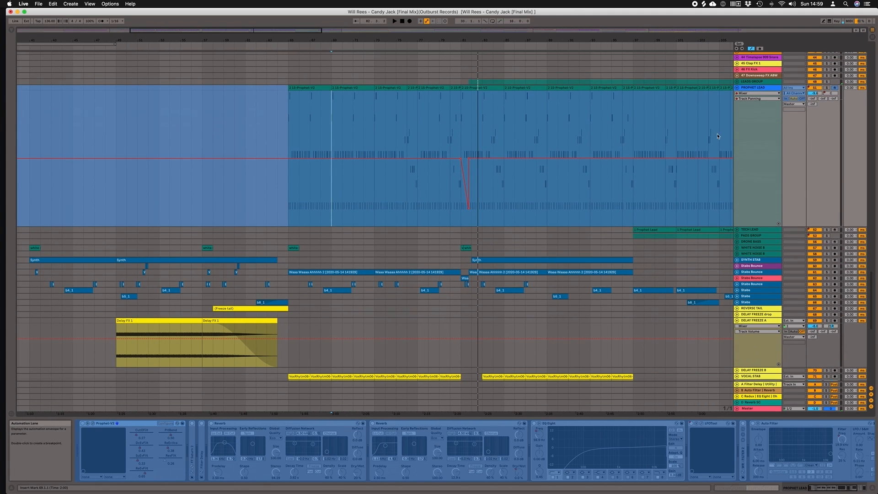
pyautogui.click(737, 83)
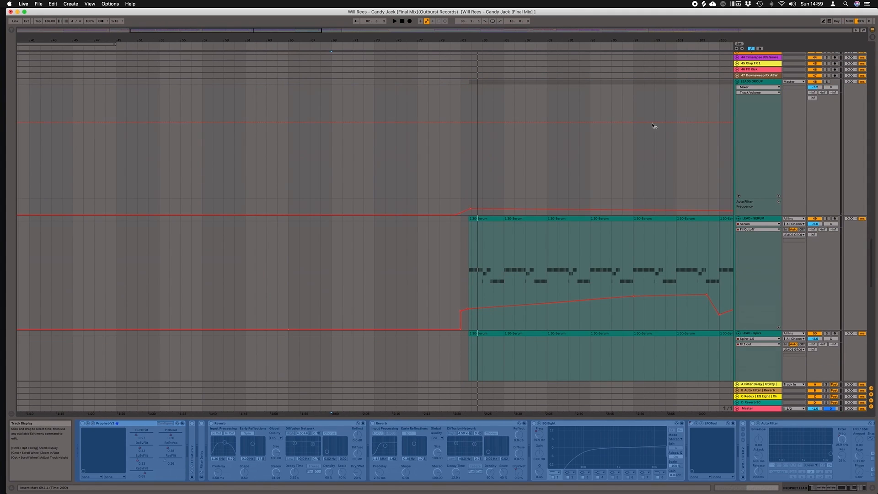
pyautogui.scroll(-5, 654, 125)
pyautogui.hscroll(3, 635, 136)
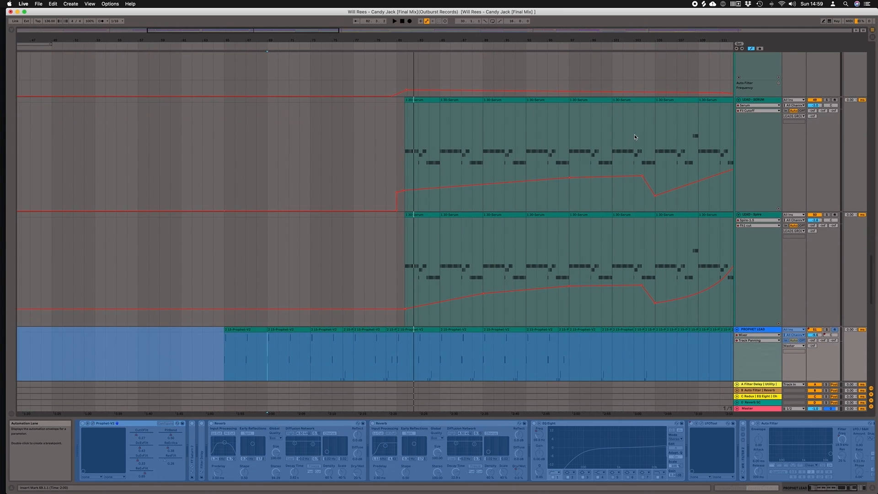
pyautogui.hscroll(1, 635, 137)
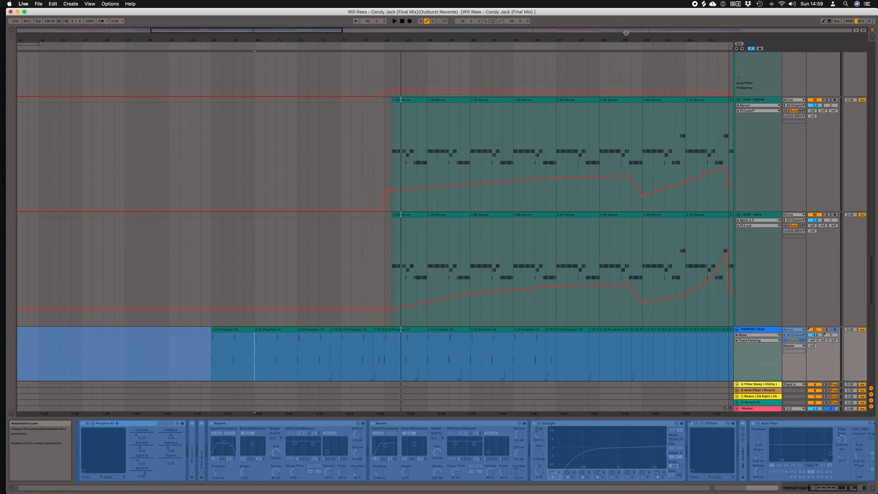
pyautogui.moveTo(663, 41); pyautogui.dragTo(543, 41)
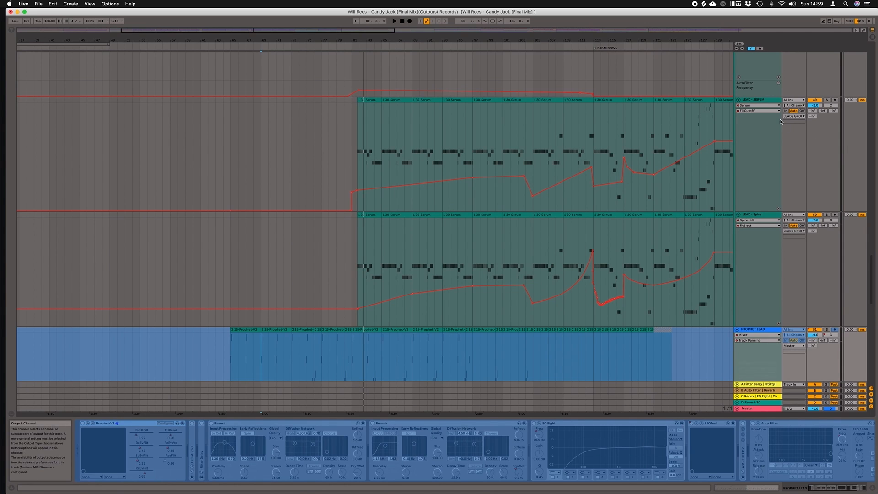
pyautogui.click(762, 102)
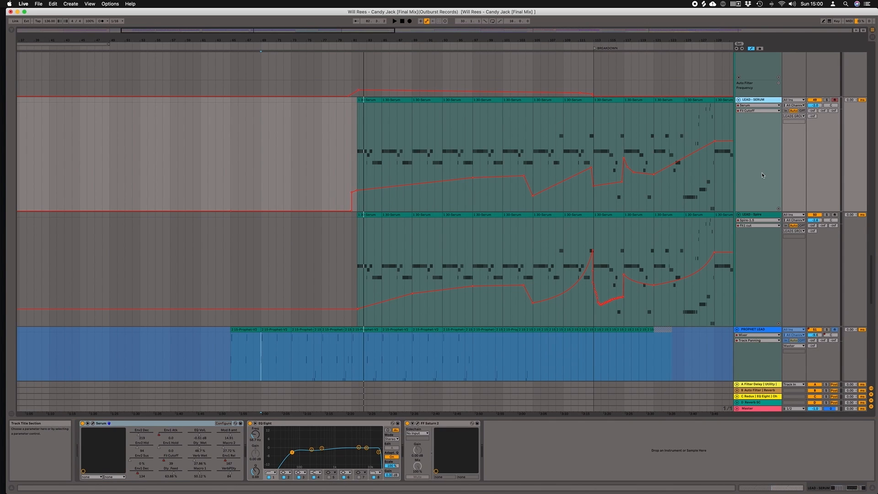
pyautogui.click(759, 215)
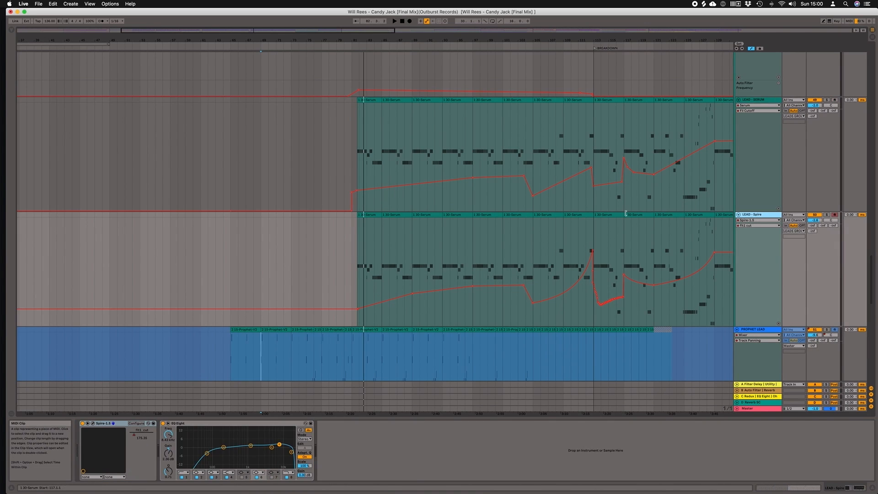
# - Play the soloed LEADS GROUP from the start of the first LEAD - SERUM clip
pyautogui.click(359, 158)
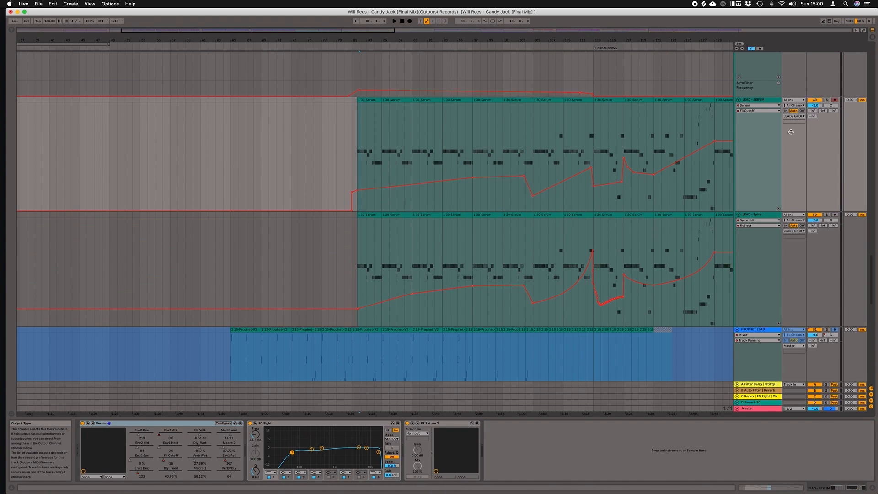
pyautogui.scroll(3, 796, 123)
pyautogui.press('space')
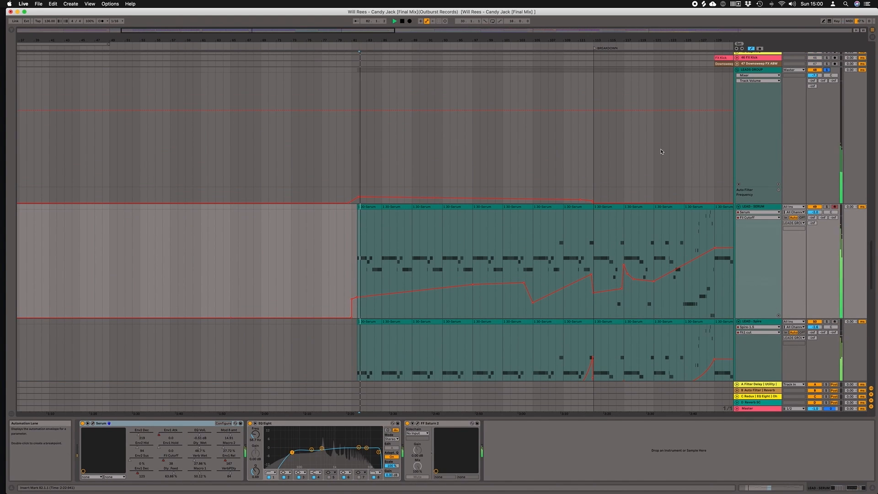
pyautogui.scroll(-2, 471, 206)
pyautogui.scroll(3, 470, 206)
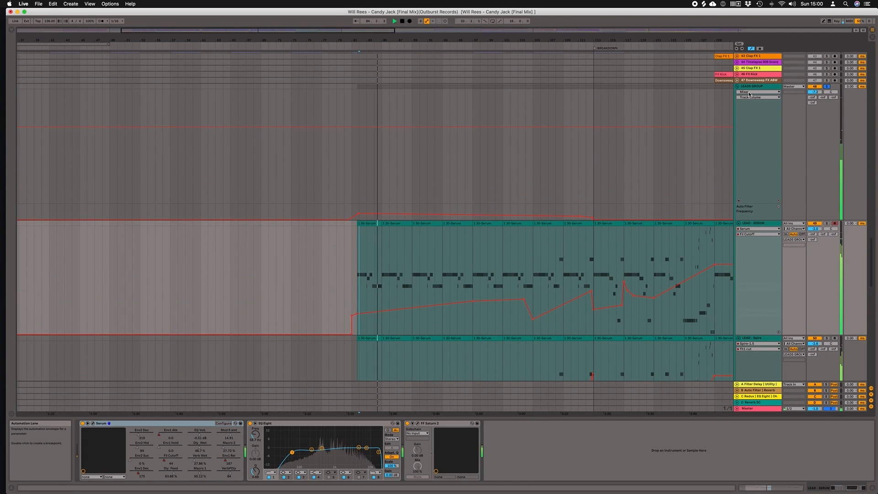
# - Display the Utility Gain automation on the LEADS GROUP during playback
pyautogui.click(757, 92)
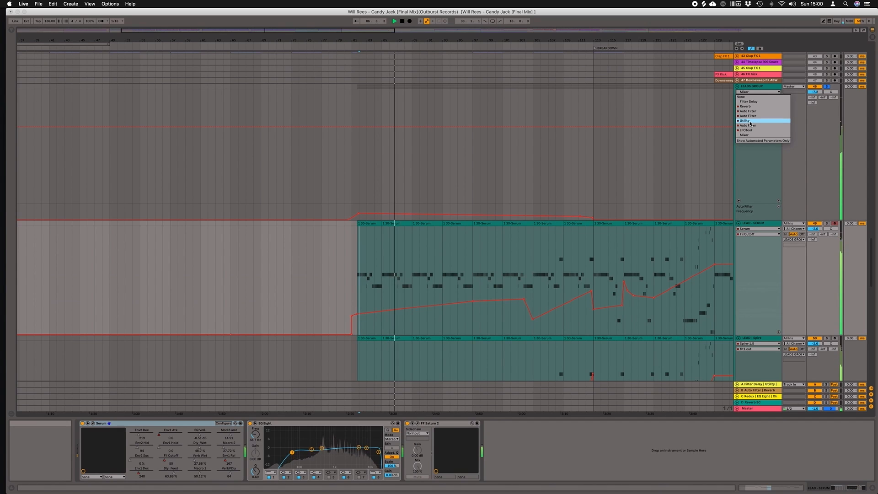
pyautogui.click(750, 121)
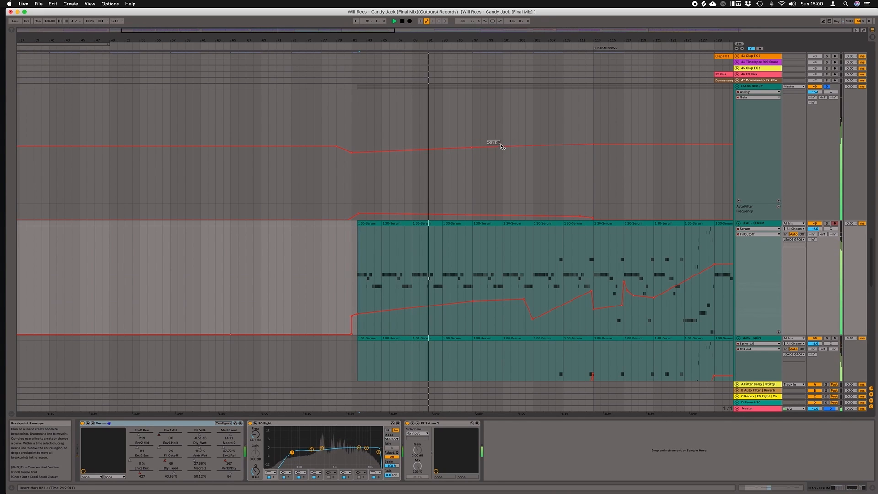
pyautogui.scroll(-2, 536, 165)
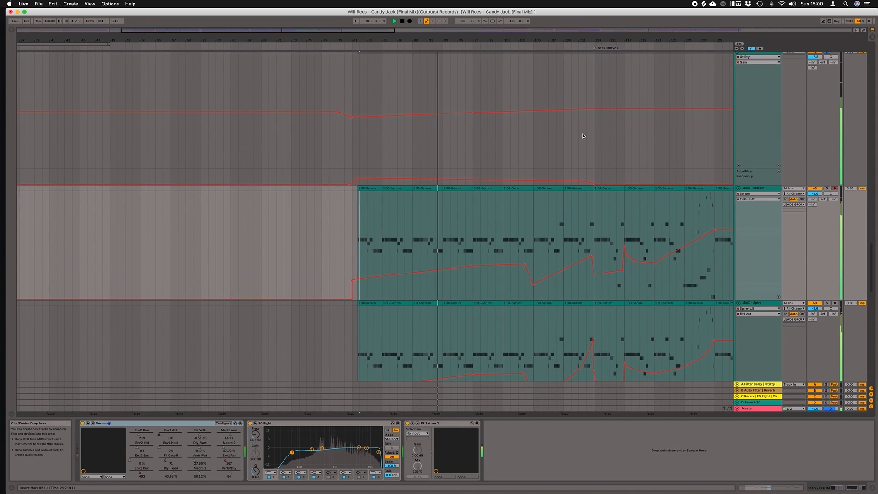
# - Take the LEADS GROUP out of solo and listen to the leads in the full mix
pyautogui.scroll(5, 728, 83)
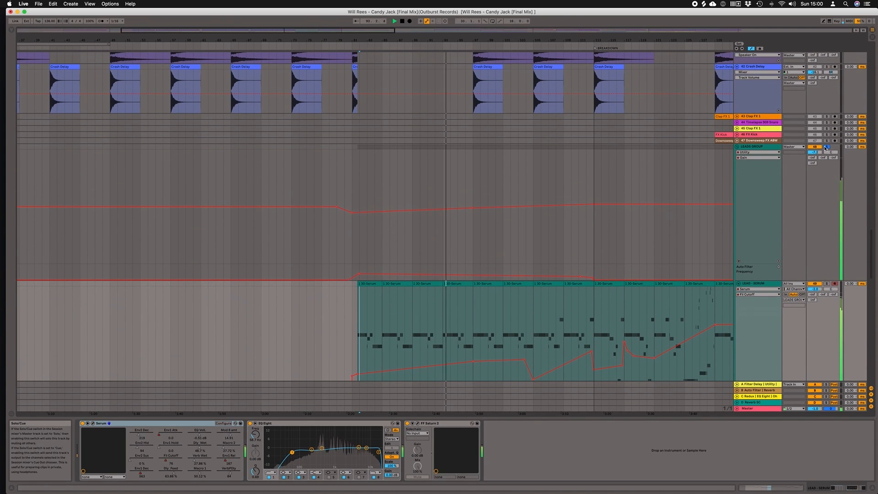
pyautogui.scroll(-5, 663, 149)
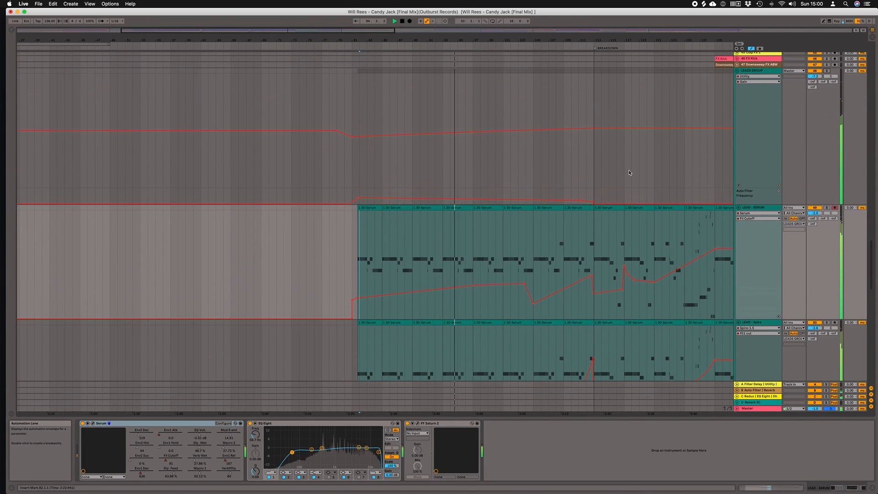
pyautogui.scroll(-10, 629, 173)
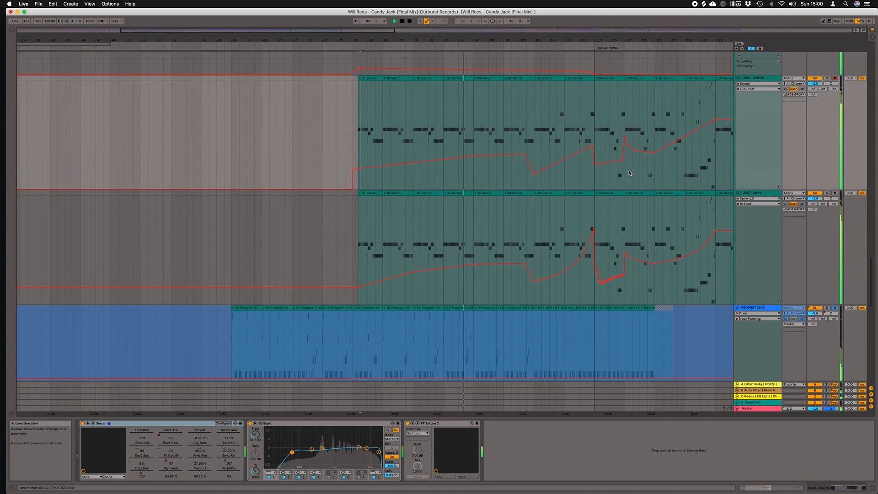
pyautogui.scroll(-9, 629, 171)
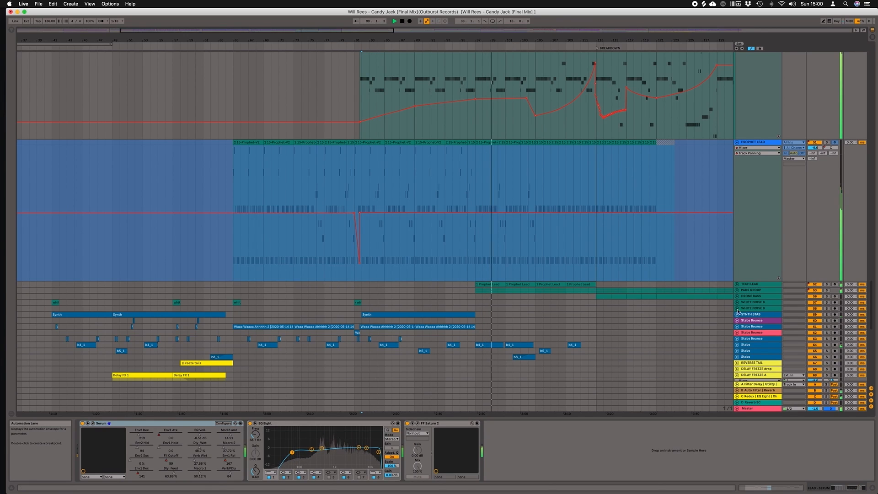
# - Unfold the TECH LEAD track and play it soloed from the start of its first clip at bar 97
pyautogui.click(733, 283)
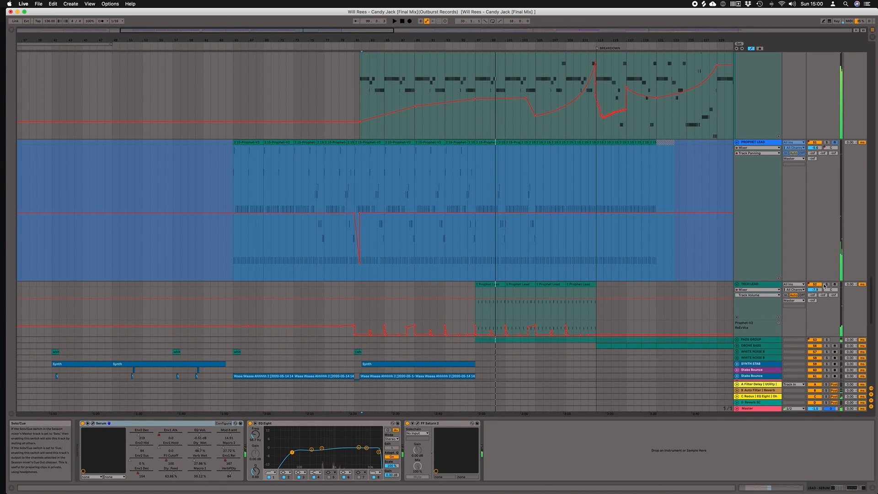
pyautogui.click(475, 311)
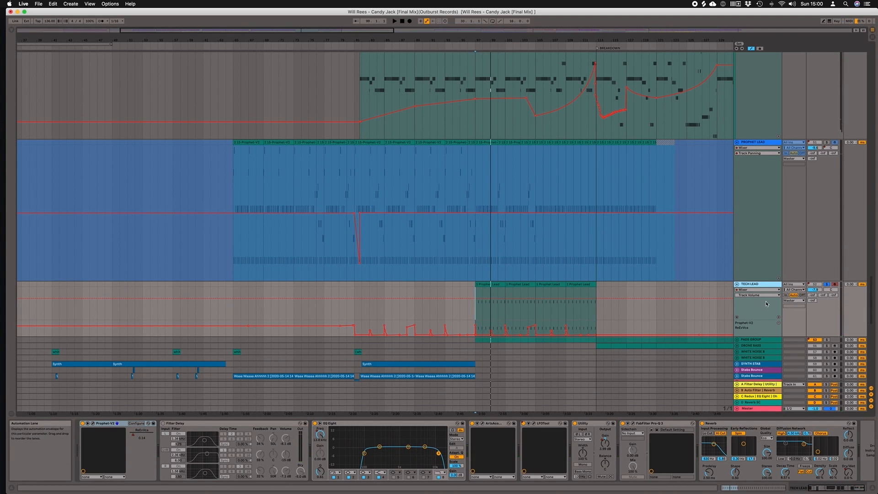
# - Unfold the PADS GROUP and play it soloed from the start of its pad clips at bar 97
pyautogui.click(736, 340)
pyautogui.scroll(-5, 696, 267)
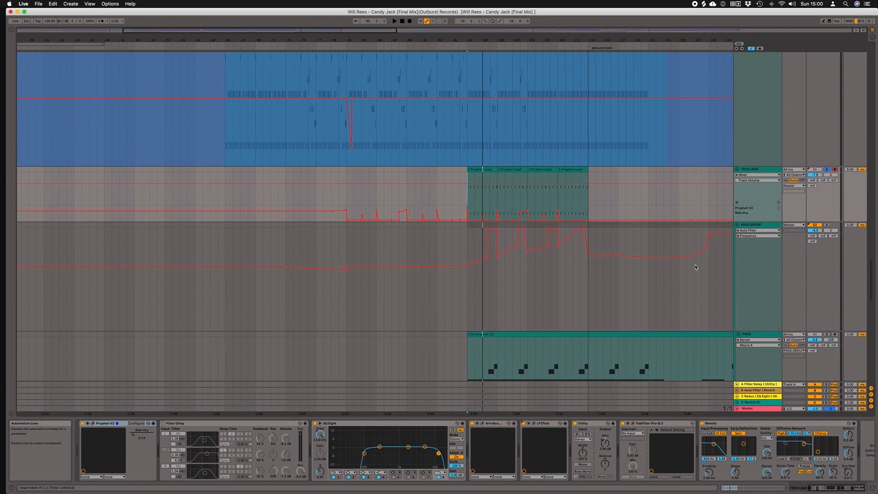
pyautogui.click(471, 319)
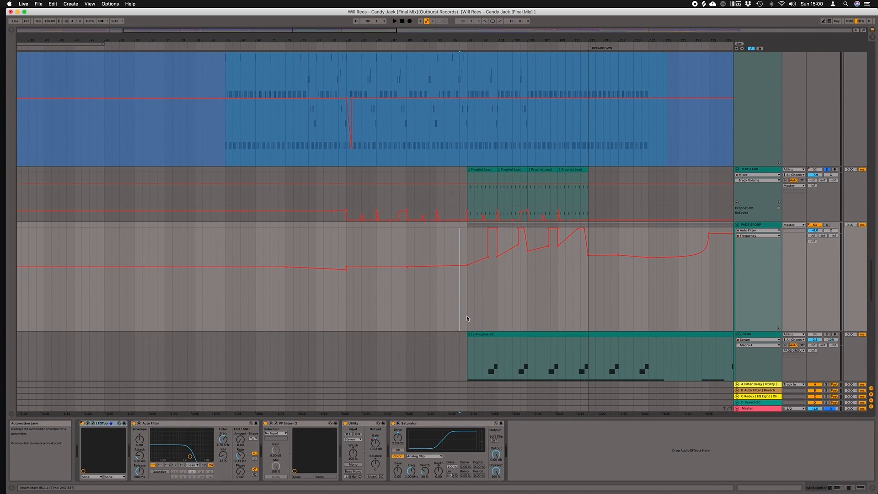
pyautogui.click(467, 316)
pyautogui.scroll(-3, 565, 304)
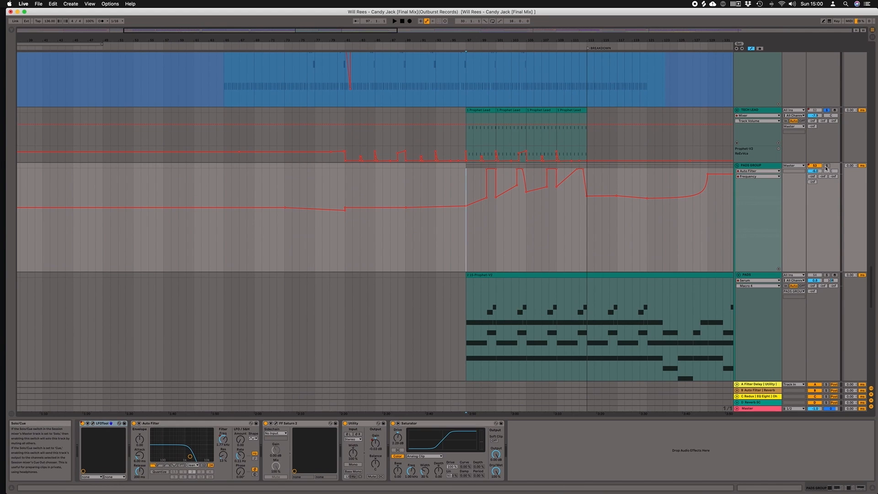
pyautogui.press('space')
pyautogui.scroll(-4, 601, 203)
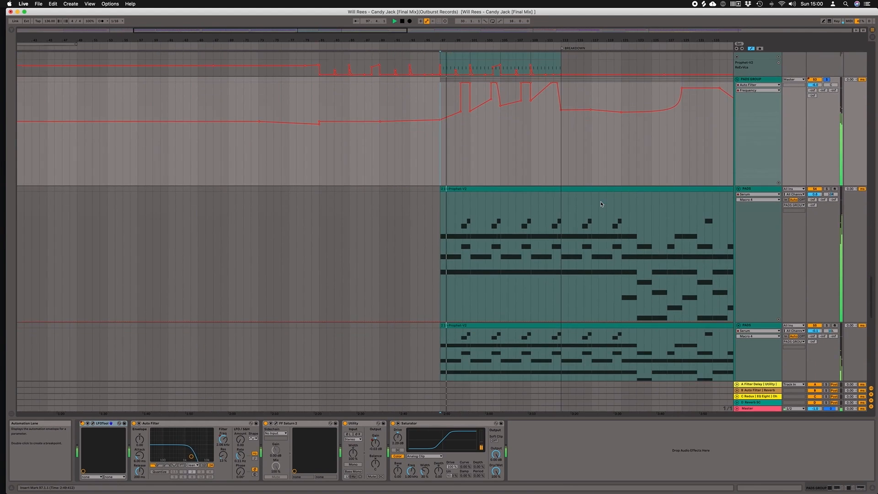
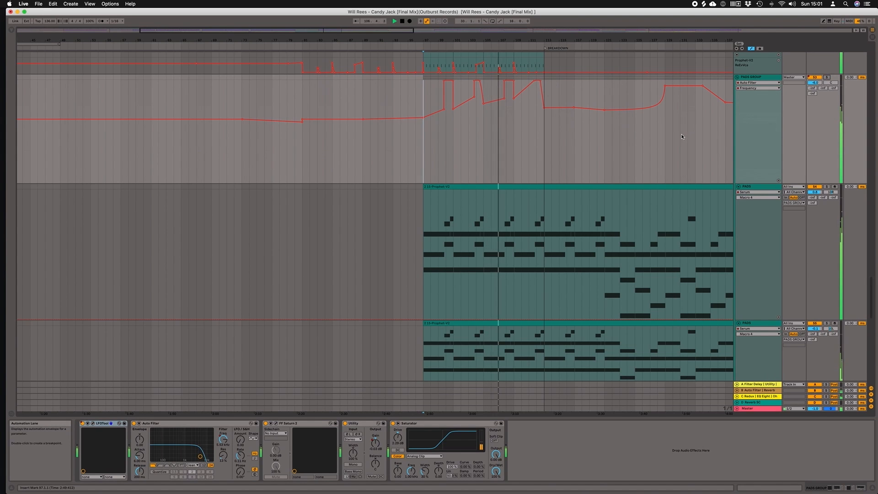
# - Stop playback and inspect the device chains of the two PADS tracks
pyautogui.scroll(-3, 691, 133)
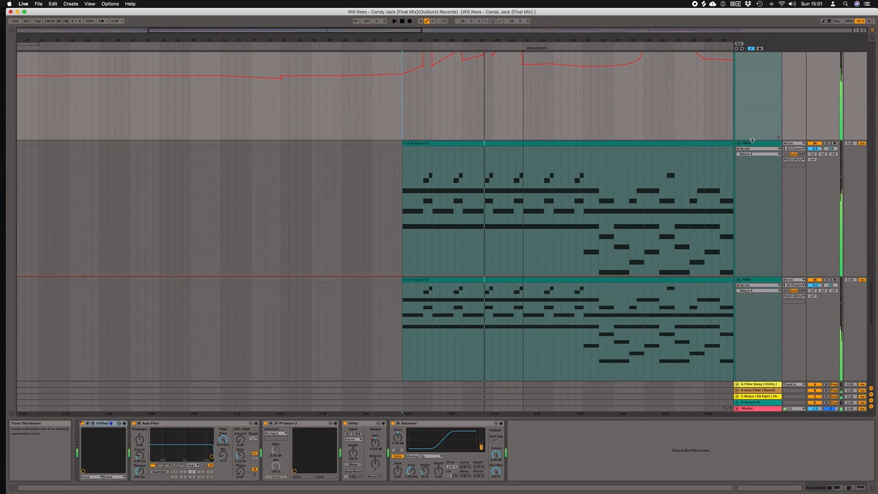
pyautogui.click(752, 141)
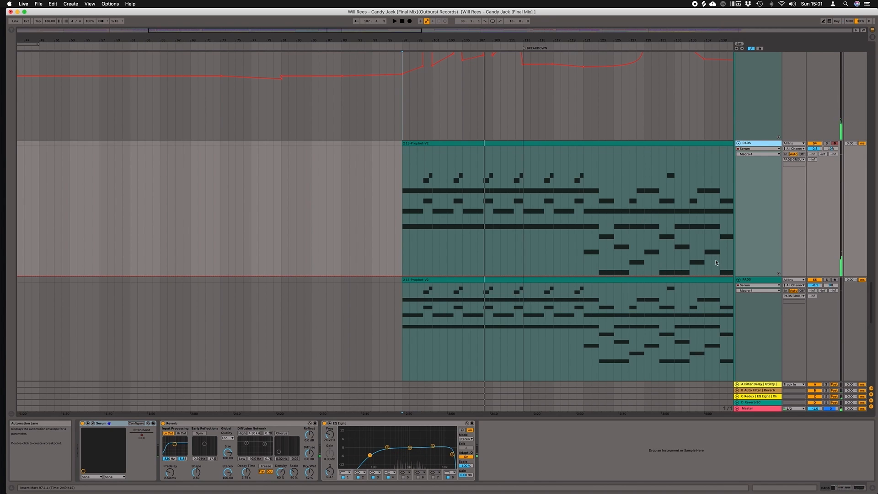
pyautogui.scroll(-1, 717, 263)
pyautogui.click(757, 275)
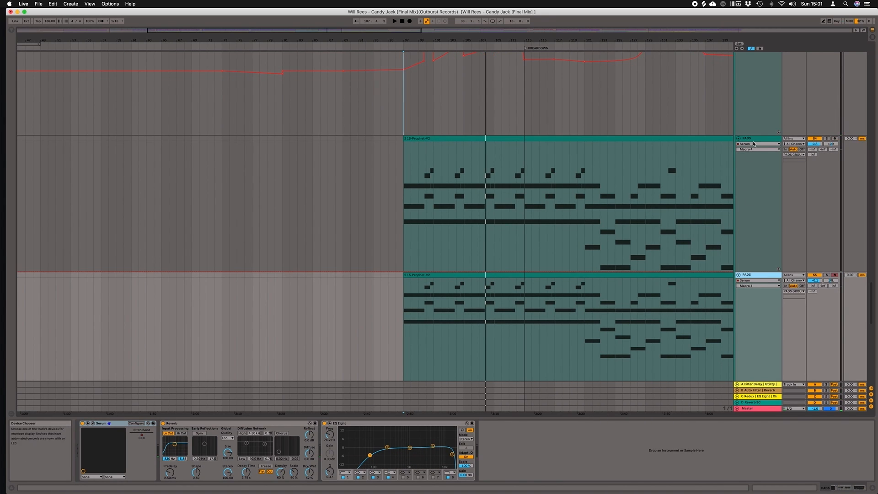
pyautogui.click(748, 196)
# - Unfold the DRONE BASS track and play it soloed from the BREAKDOWN locator at bar 113
pyautogui.scroll(-5, 748, 195)
pyautogui.scroll(2, 750, 239)
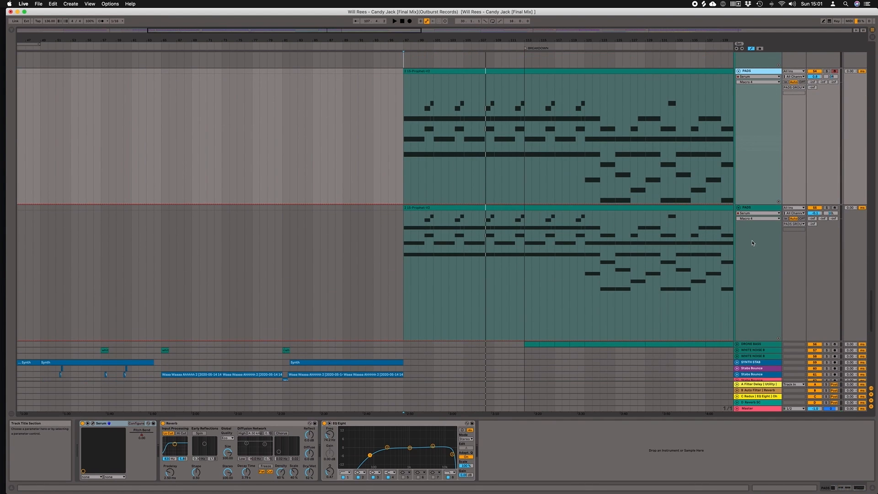
pyautogui.scroll(-5, 470, 188)
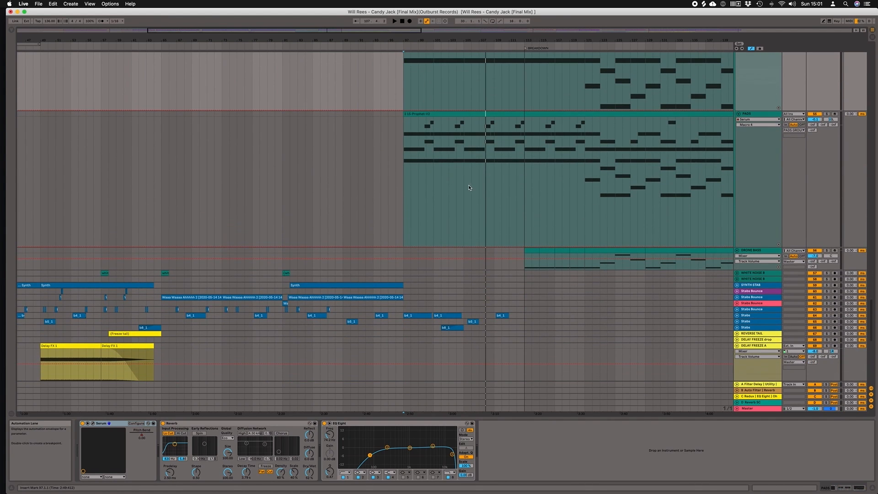
pyautogui.click(509, 268)
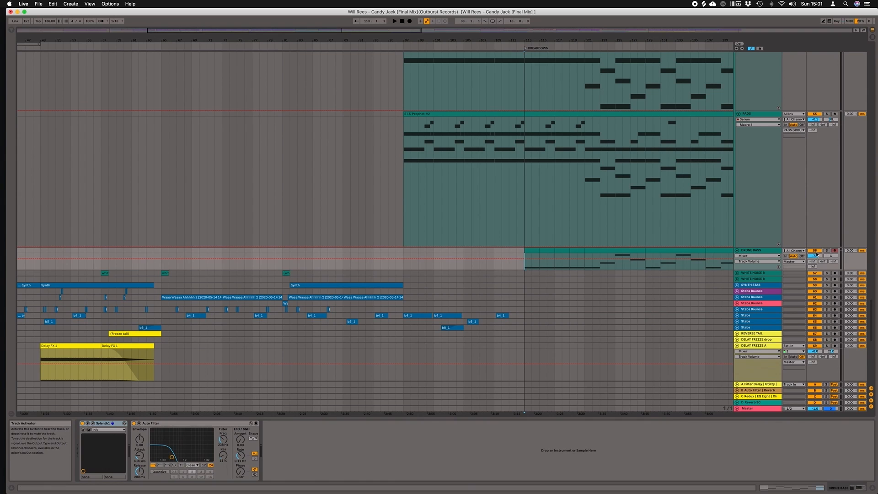
pyautogui.click(767, 252)
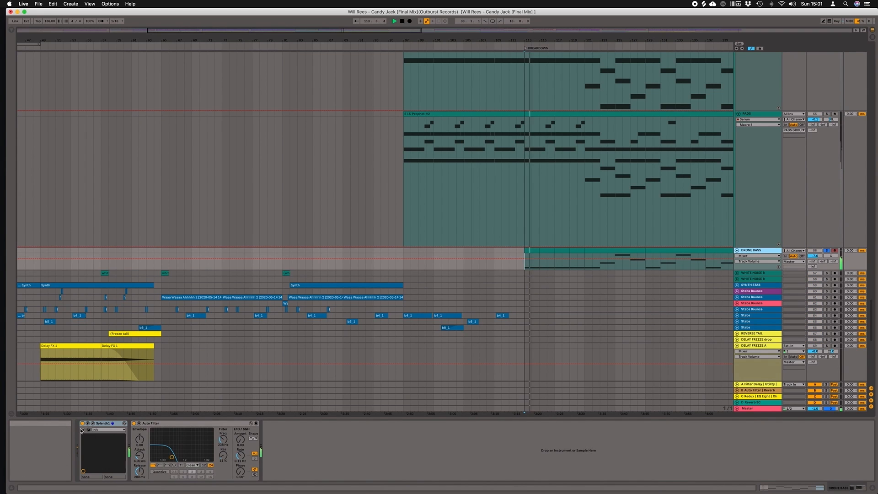
# - View the DRONE BASS track's Sylenth1 editor, close it, and return the track from solo to the full mix
pyautogui.press('alt+super+p')
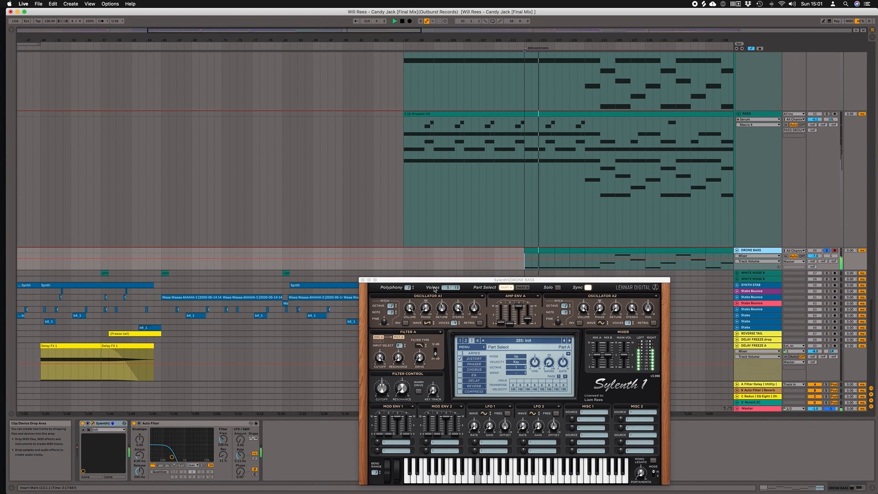
pyautogui.click(362, 281)
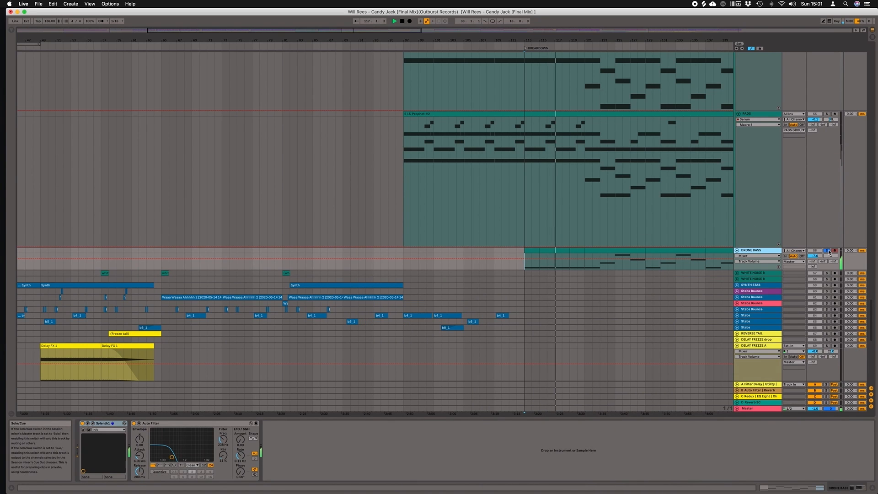
pyautogui.scroll(10, 549, 225)
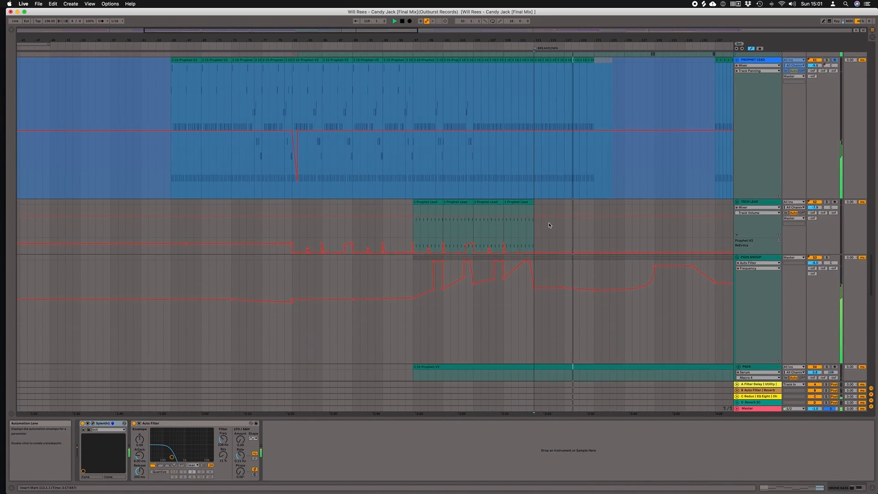
# - Play the full mix from bar 109 and fold the LEADS GROUP
pyautogui.click(514, 230)
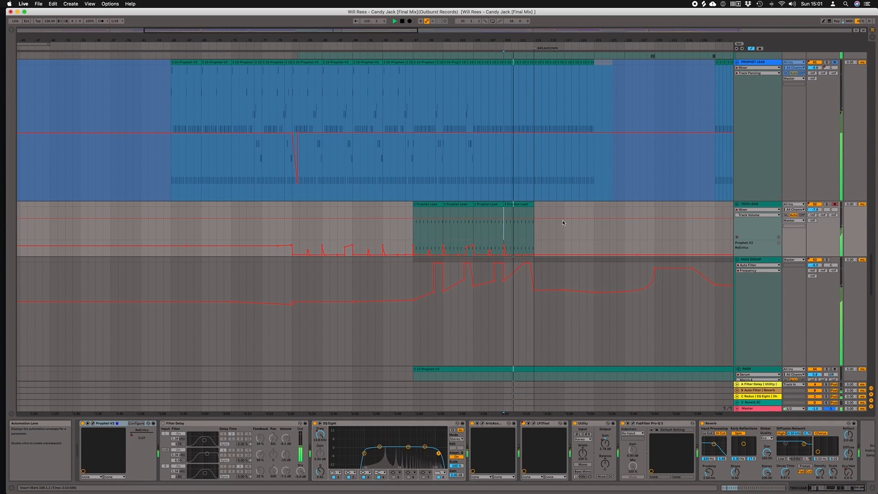
pyautogui.scroll(8, 563, 222)
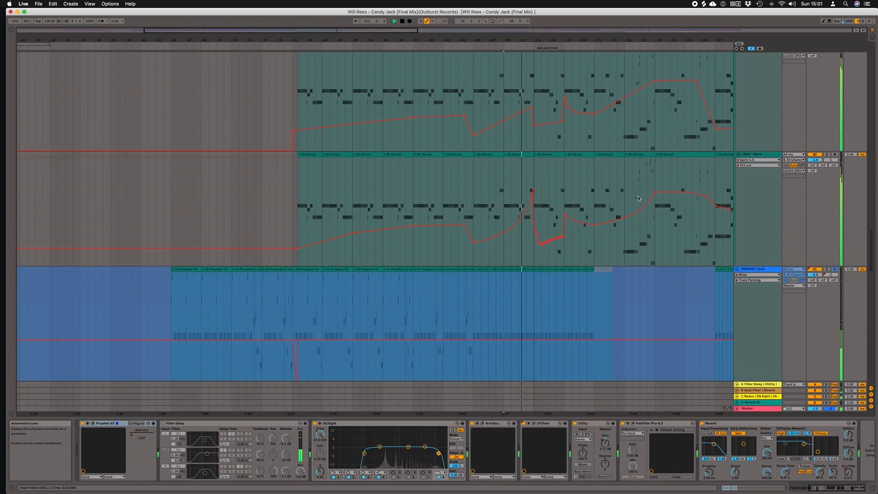
pyautogui.scroll(8, 639, 198)
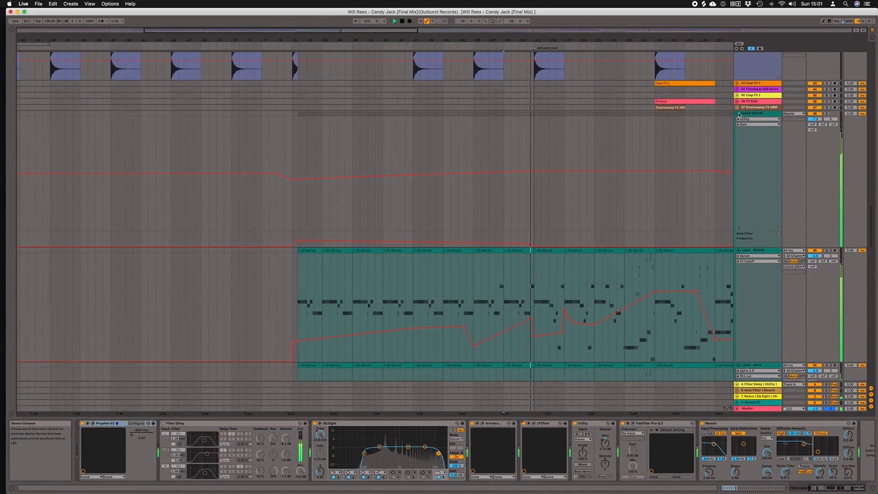
pyautogui.click(739, 114)
# - Look over the percussion, pad and effects tracks around the breakdown and play the full mix from the BREAKDOWN locator at bar 113
pyautogui.scroll(6, 618, 149)
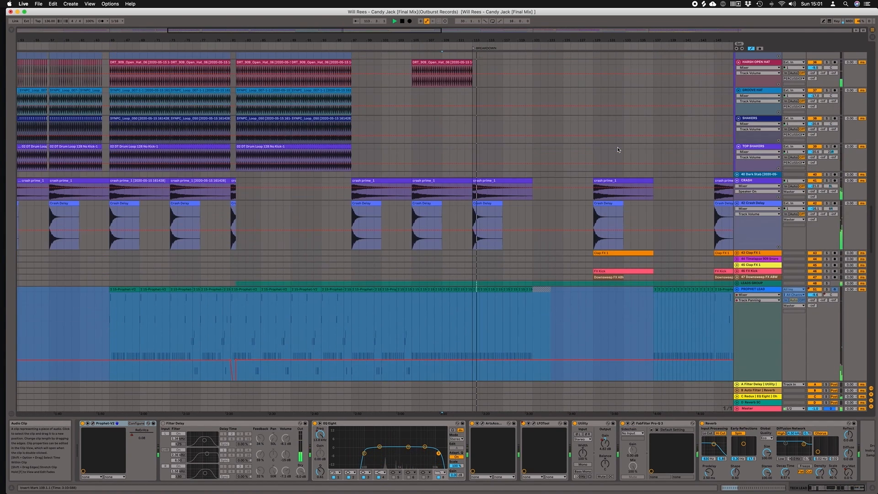
pyautogui.scroll(-15, 618, 149)
pyautogui.scroll(15, 618, 150)
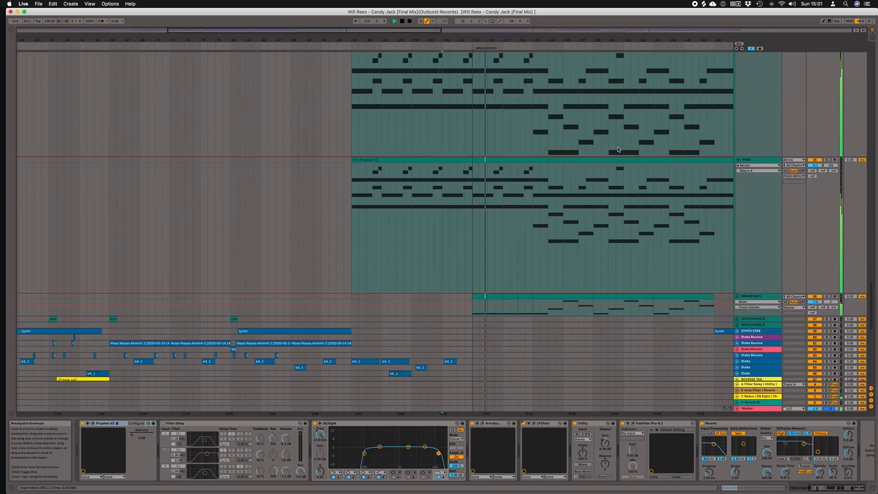
pyautogui.scroll(10, 618, 150)
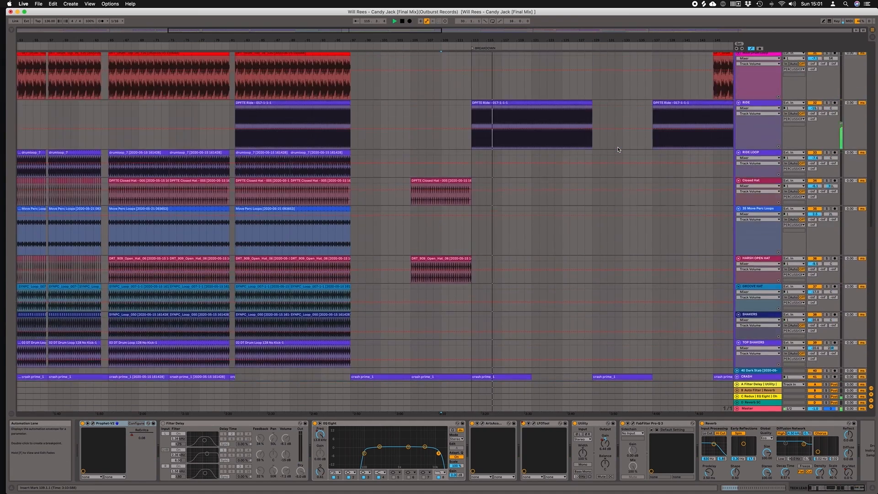
pyautogui.scroll(-20, 618, 149)
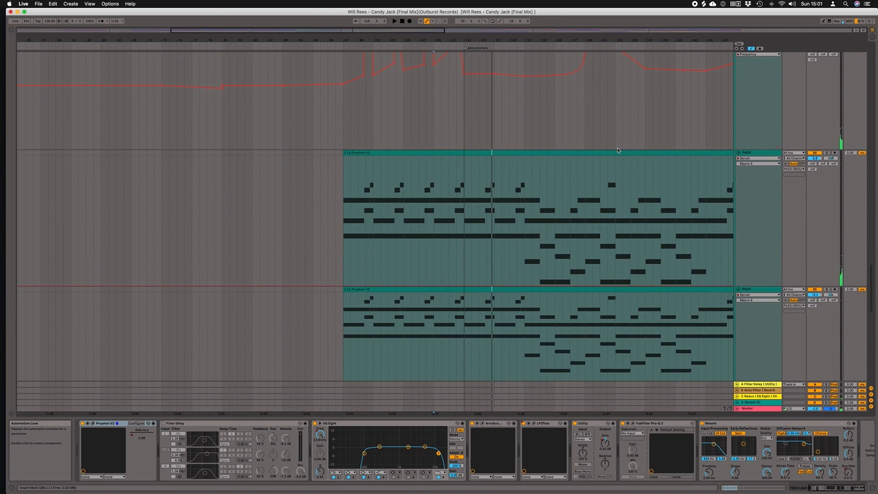
pyautogui.scroll(-10, 617, 150)
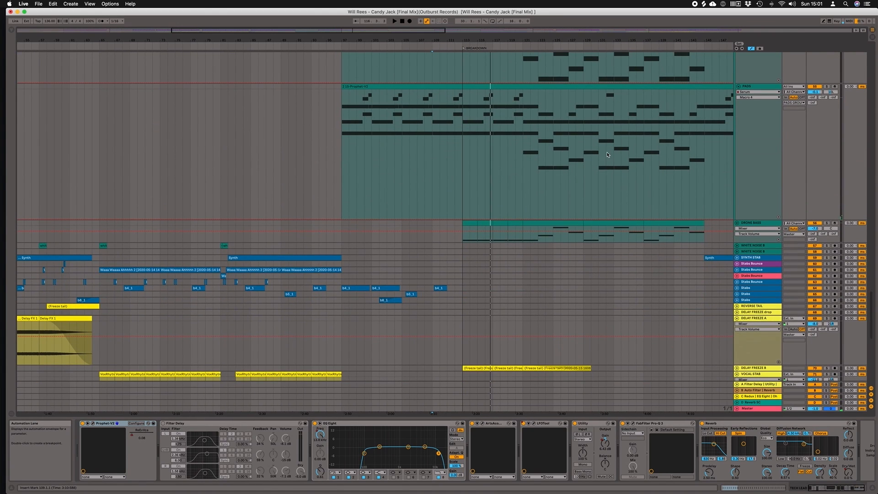
pyautogui.scroll(3, 594, 183)
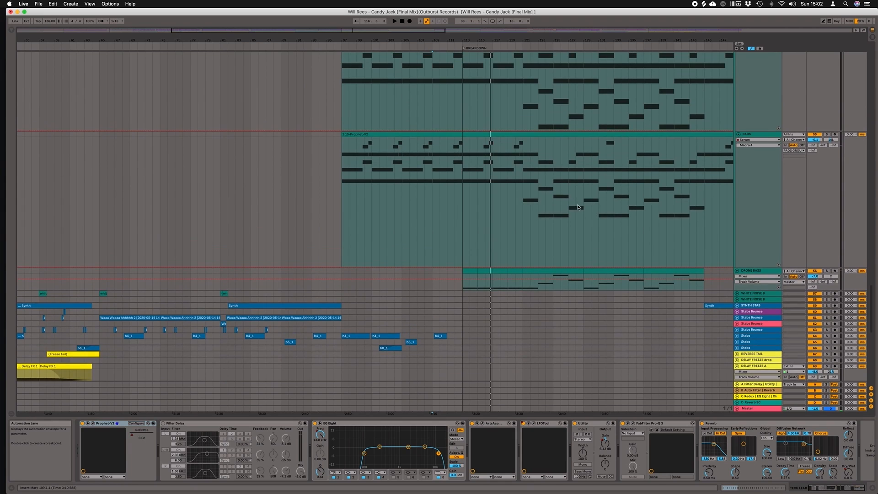
pyautogui.scroll(7, 562, 219)
pyautogui.click(463, 200)
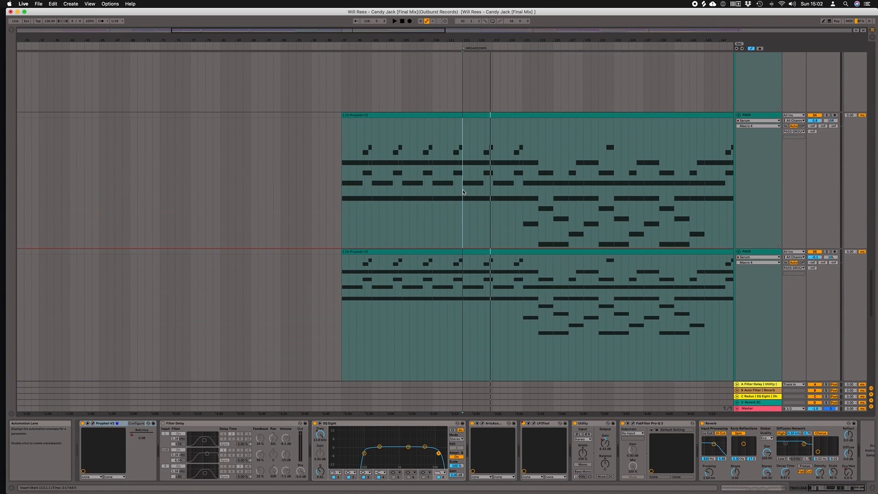
pyautogui.press('space')
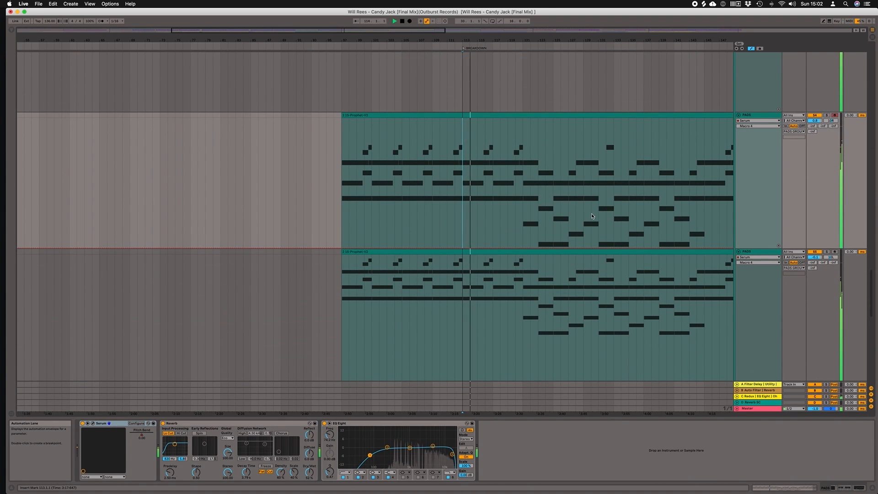
# - Fold the PADS GROUP, TECH LEAD, DRONE BASS, upper VOCAL STAB and brown Freeze tail tracks
pyautogui.scroll(10, 592, 213)
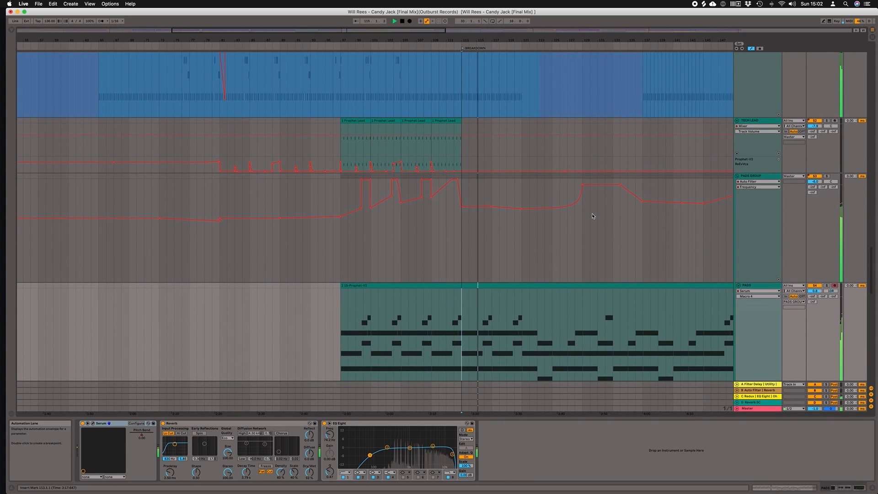
pyautogui.click(737, 176)
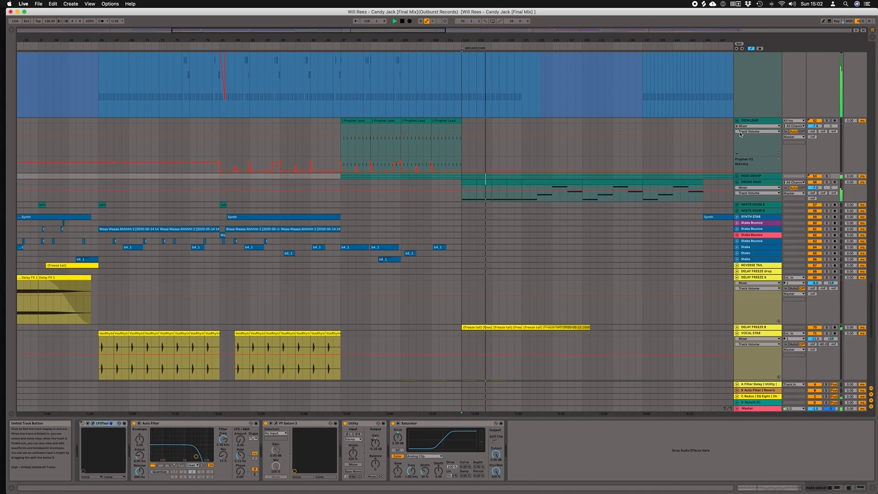
pyautogui.click(737, 121)
pyautogui.click(736, 132)
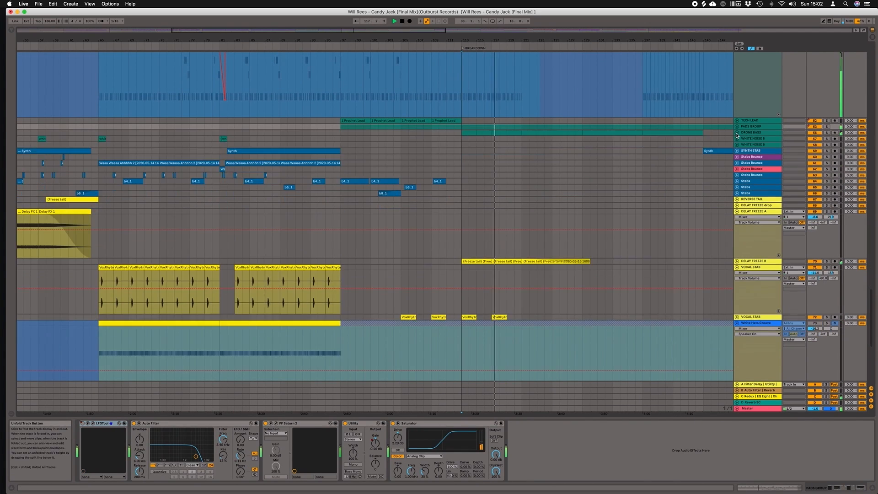
pyautogui.click(736, 267)
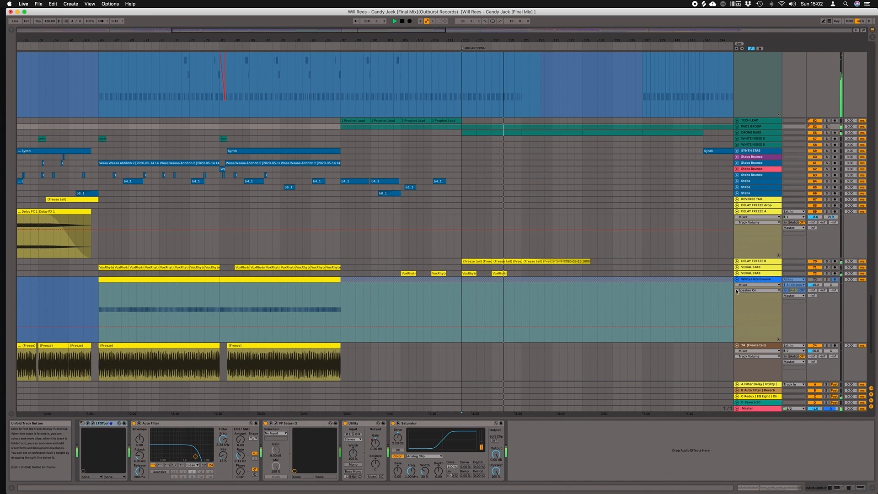
pyautogui.click(737, 345)
# - Solo the LEADS GROUP and PADS GROUP together and play them from bar 121
pyautogui.scroll(6, 567, 250)
pyautogui.hscroll(3, 567, 250)
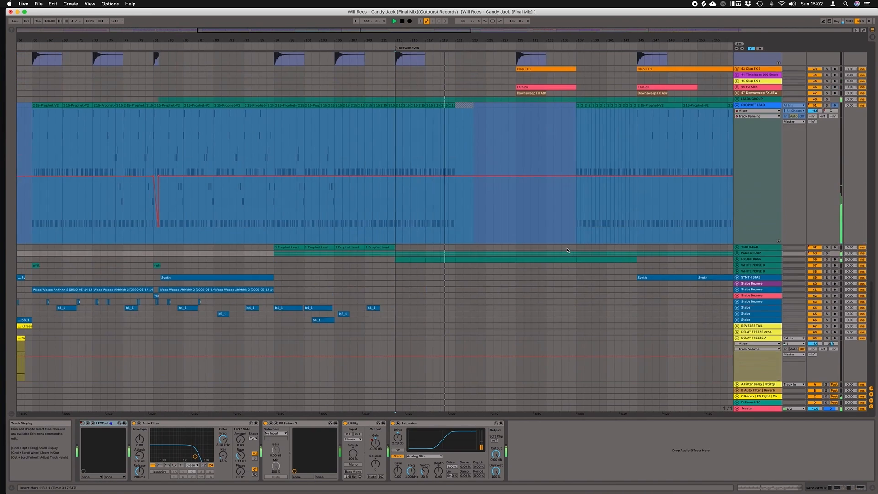
pyautogui.scroll(5, 567, 250)
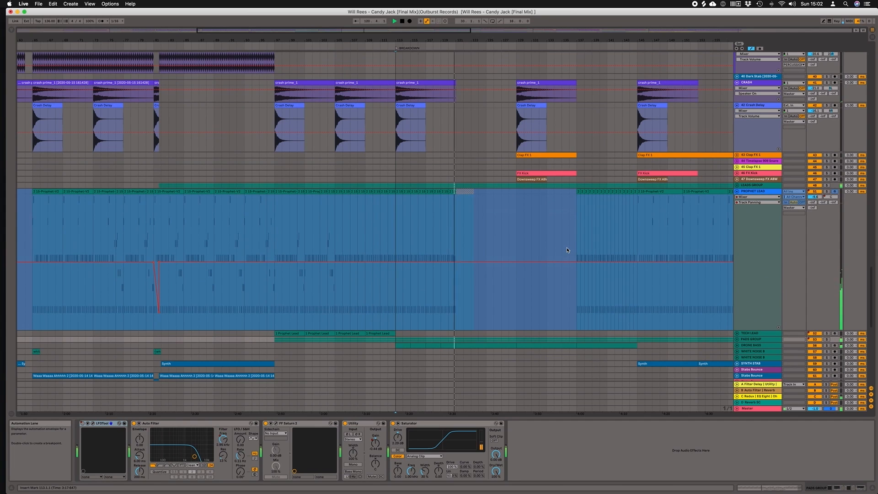
pyautogui.click(737, 185)
pyautogui.click(736, 185)
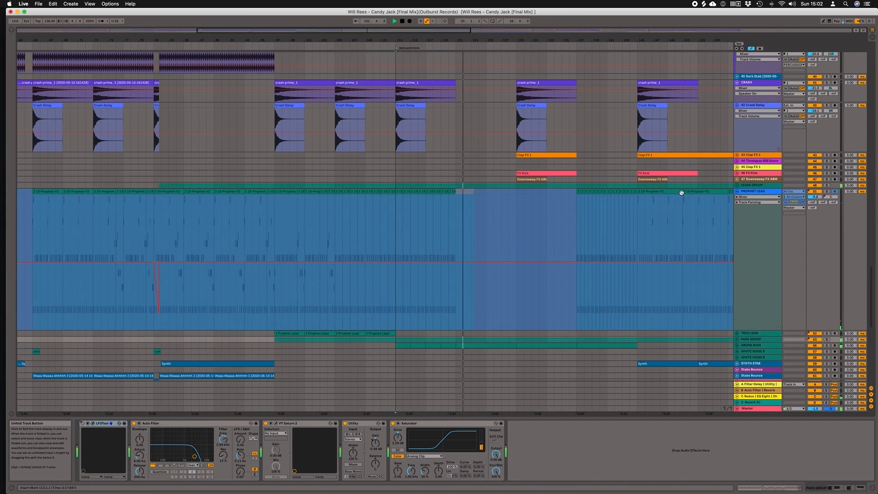
pyautogui.scroll(-3, 651, 201)
pyautogui.scroll(-1, 650, 200)
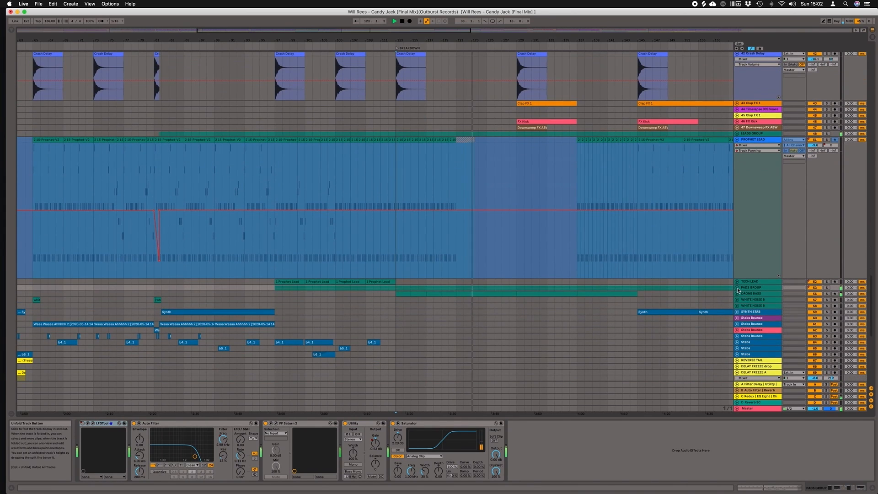
pyautogui.click(827, 288)
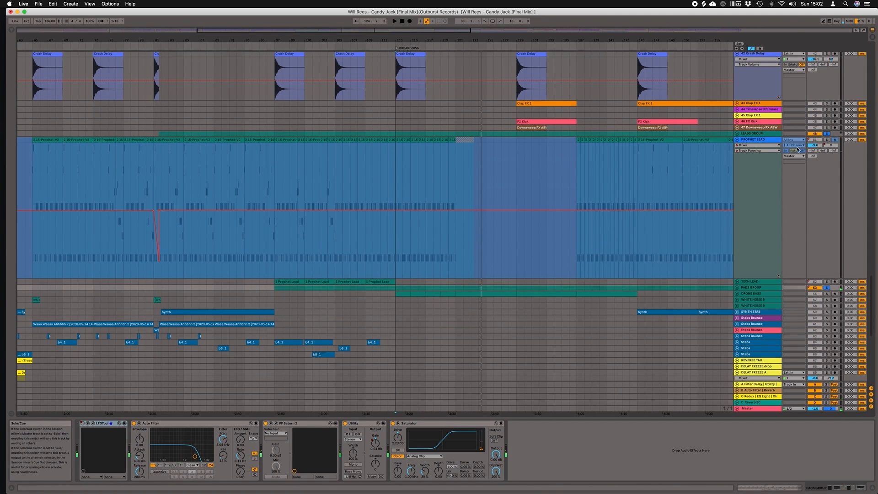
pyautogui.click(456, 251)
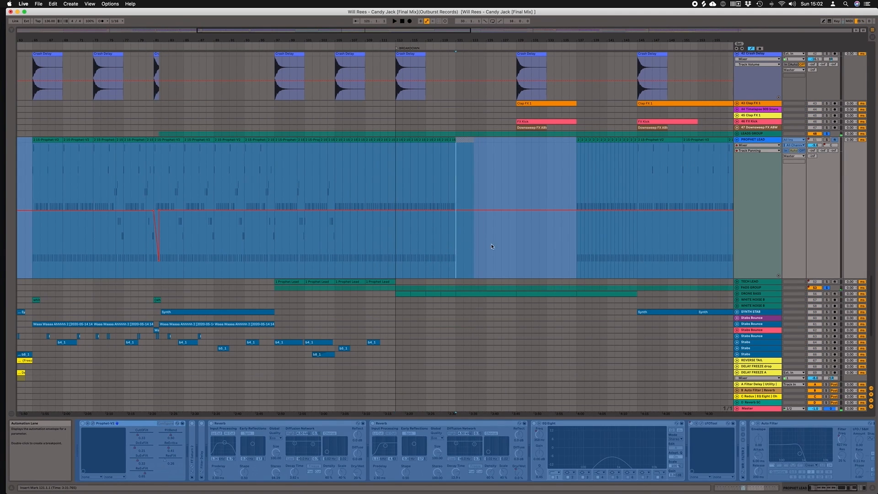
pyautogui.press('space')
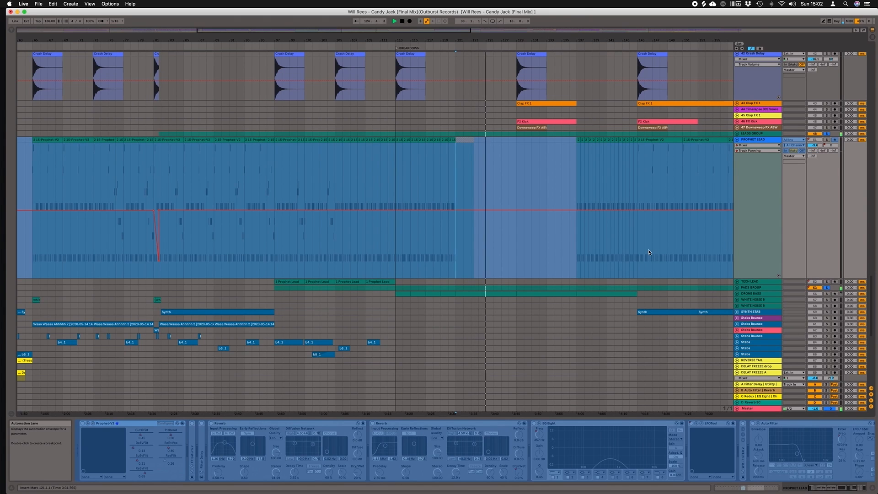
# - Look over the effects tracks below the leads and unfold the DELAY FREEZE B track
pyautogui.scroll(-10, 649, 252)
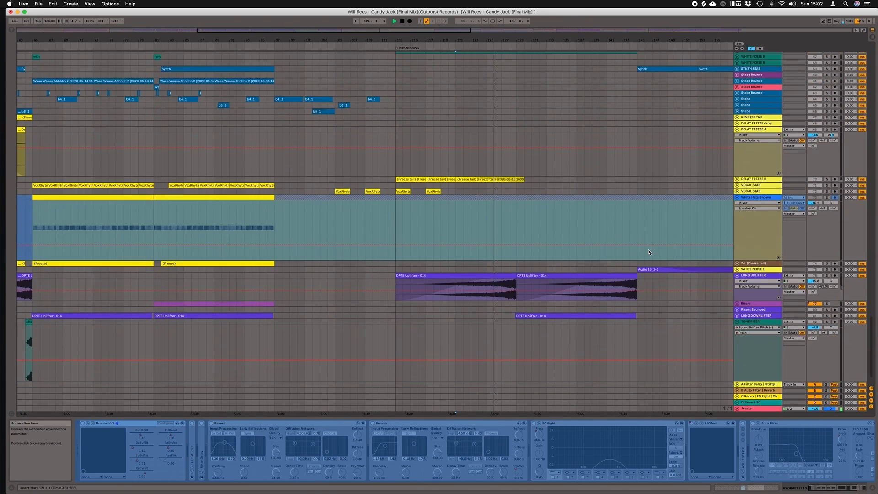
pyautogui.scroll(-3, 650, 252)
pyautogui.scroll(10, 650, 252)
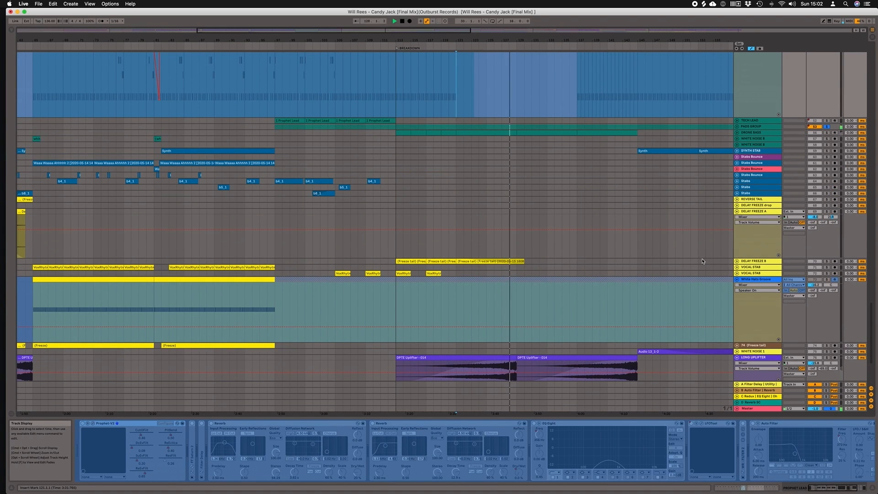
pyautogui.click(737, 262)
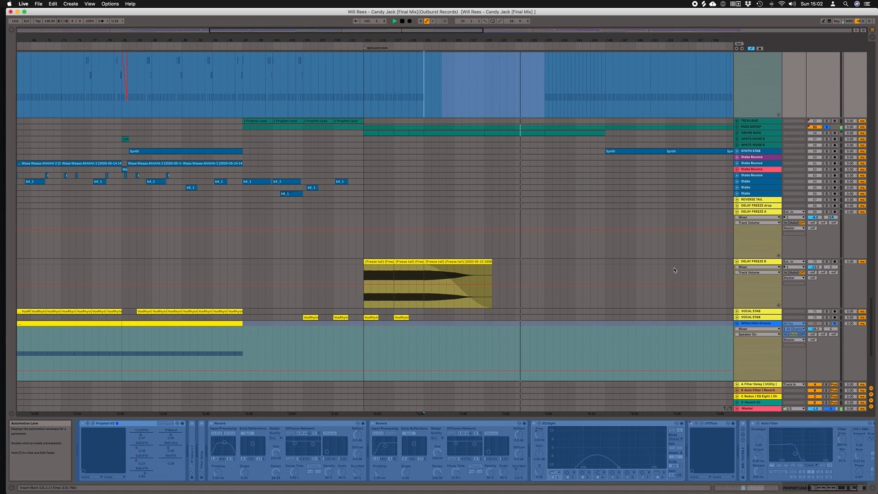
pyautogui.scroll(-5, 674, 268)
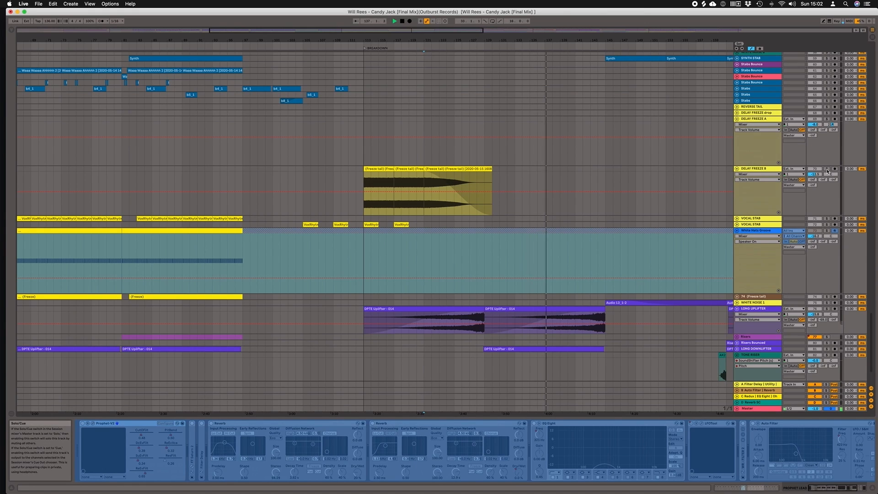
# - Play the DELAY FREEZE B track soloed from the BREAKDOWN locator at bar 113 and return it to the full mix
pyautogui.click(365, 181)
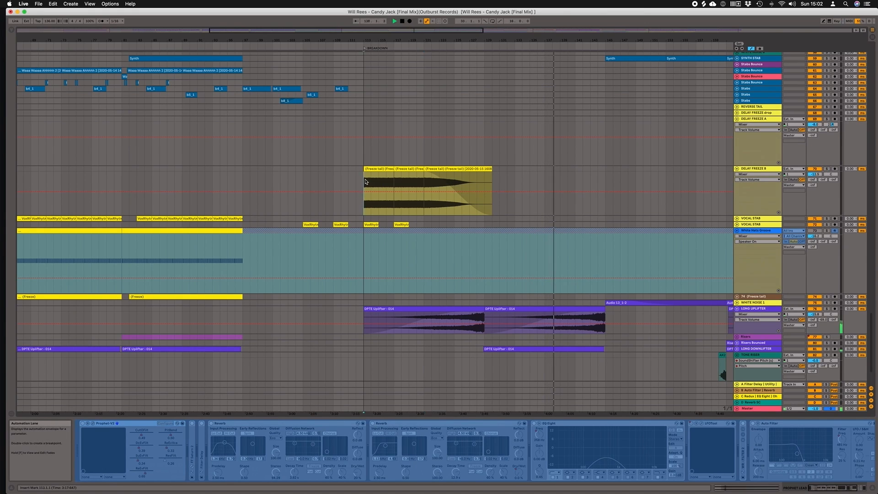
pyautogui.press('space')
pyautogui.hscroll(-5, 544, 190)
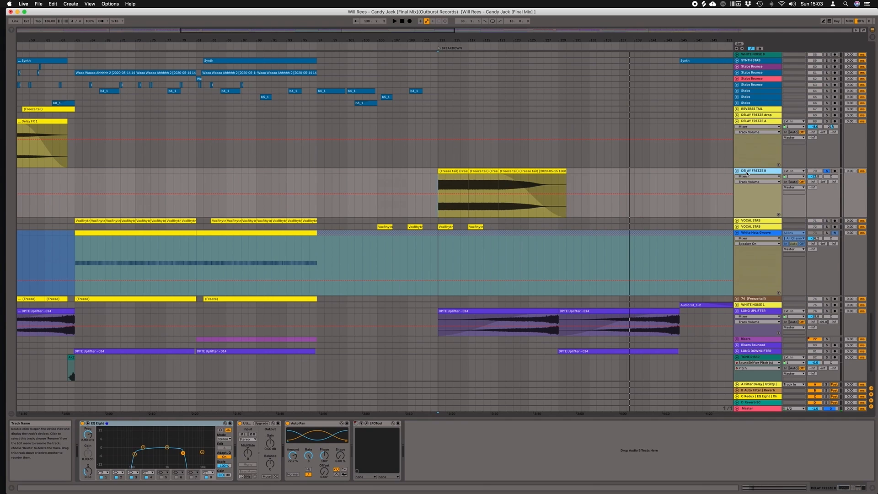
pyautogui.press('space')
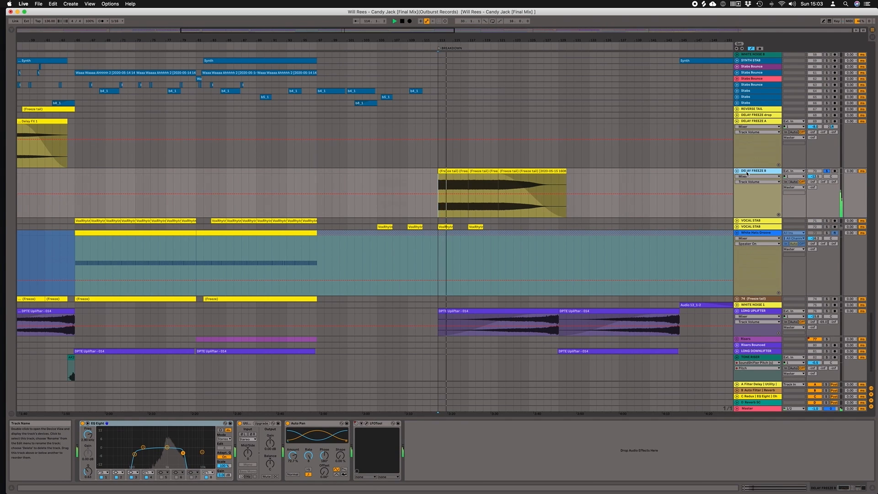
pyautogui.click(826, 171)
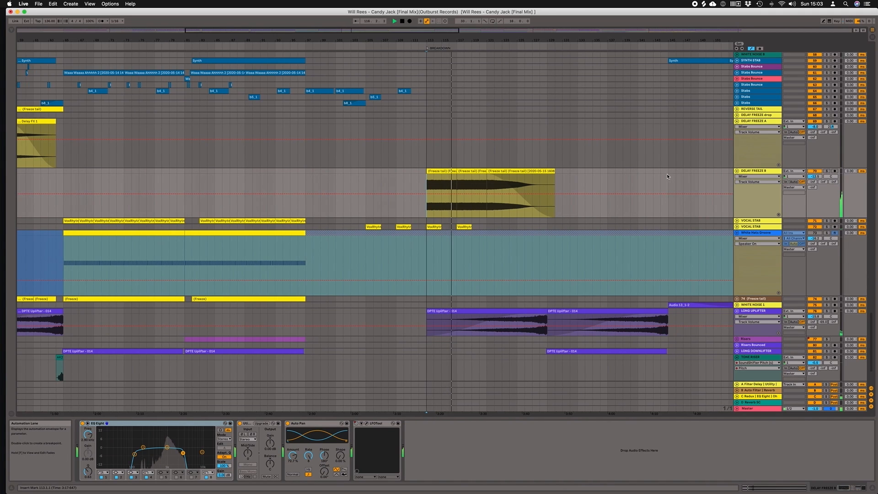
# - Play the full mix from bar 136, shortly before the PROPHET LEAD clips resume
pyautogui.scroll(-5, 667, 174)
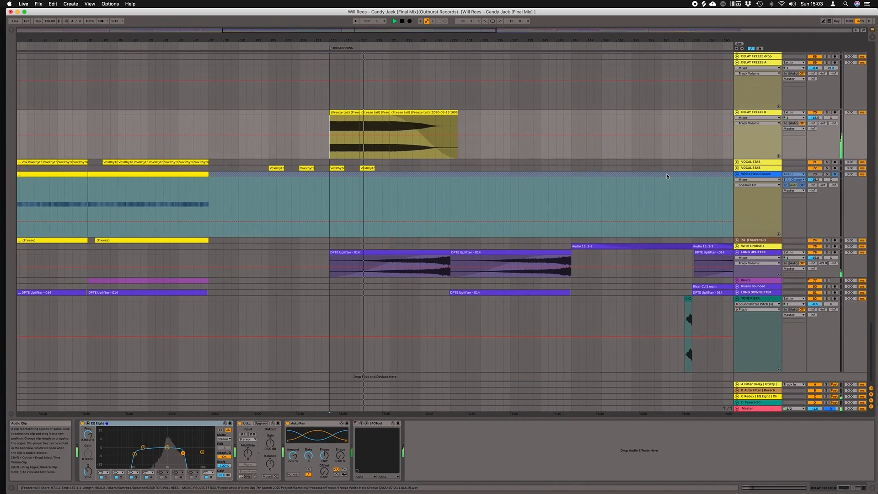
pyautogui.scroll(10, 666, 174)
pyautogui.click(503, 156)
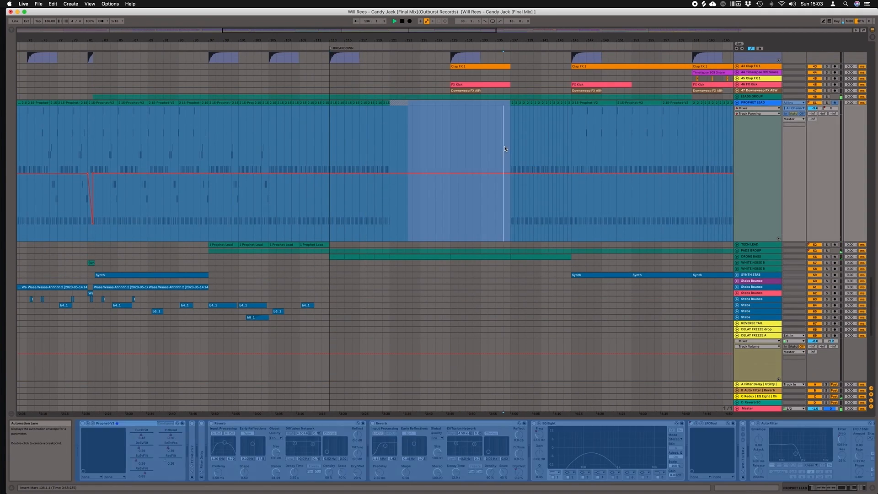
pyautogui.press('space')
# - Unfold the 43 Clap FX 1 track below the Crash Delay track
pyautogui.scroll(5, 513, 149)
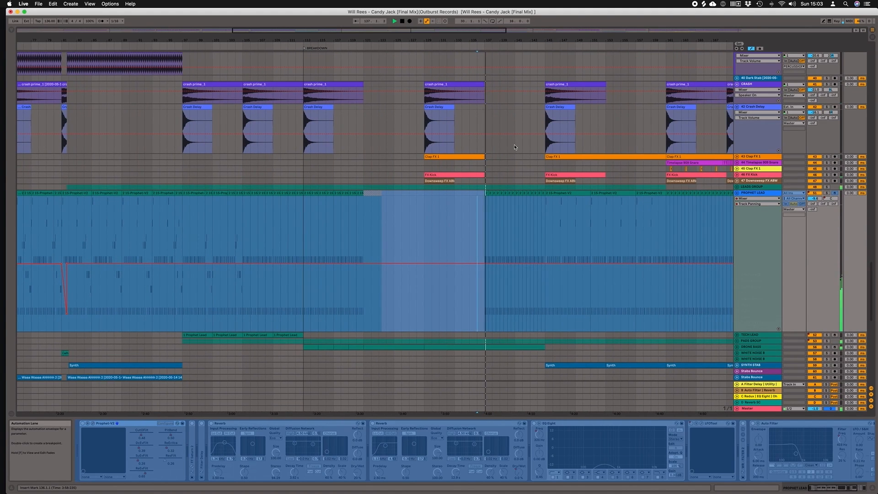
pyautogui.scroll(5, 514, 147)
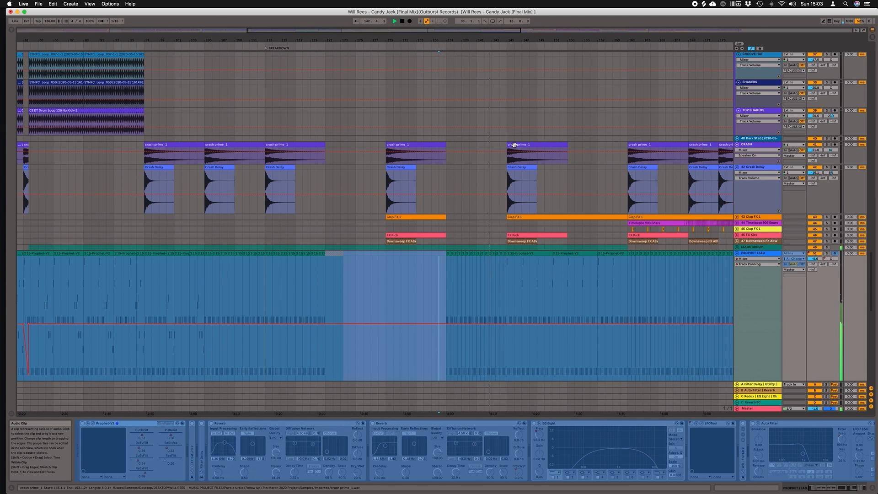
pyautogui.click(737, 217)
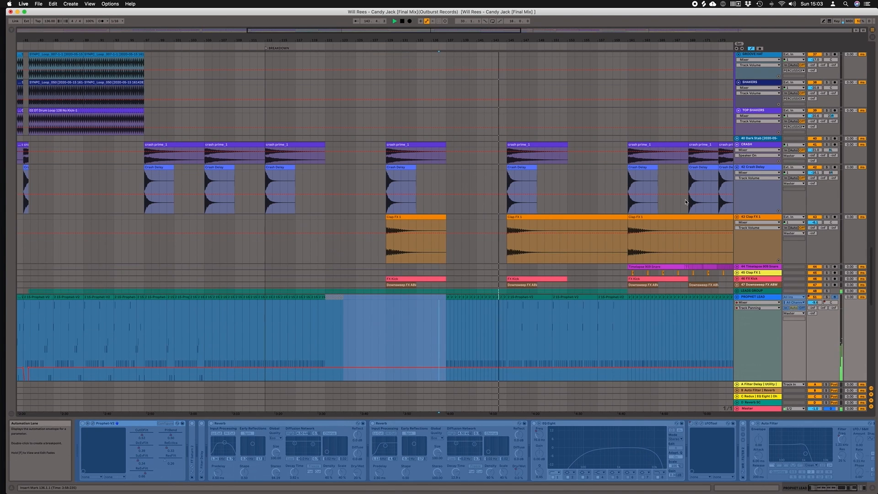
# - Play the 43 Clap FX 1 track soloed from the start of its second clip at bar 145
pyautogui.hscroll(2, 690, 202)
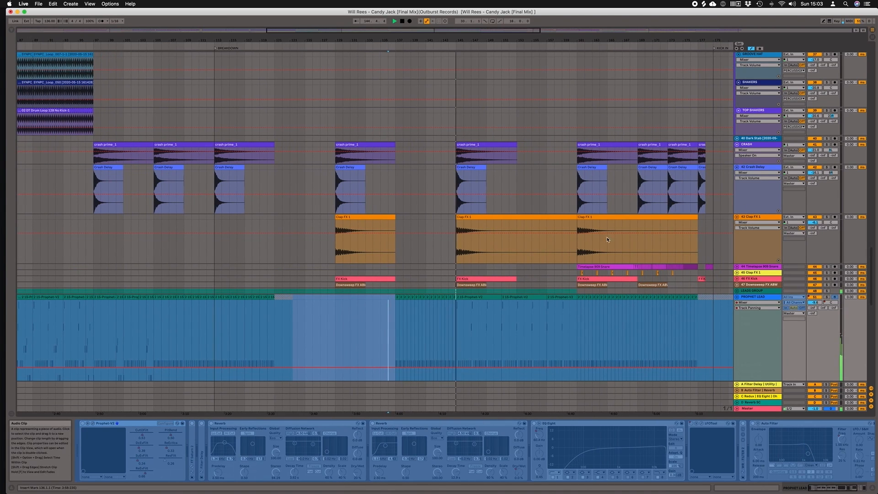
pyautogui.click(459, 251)
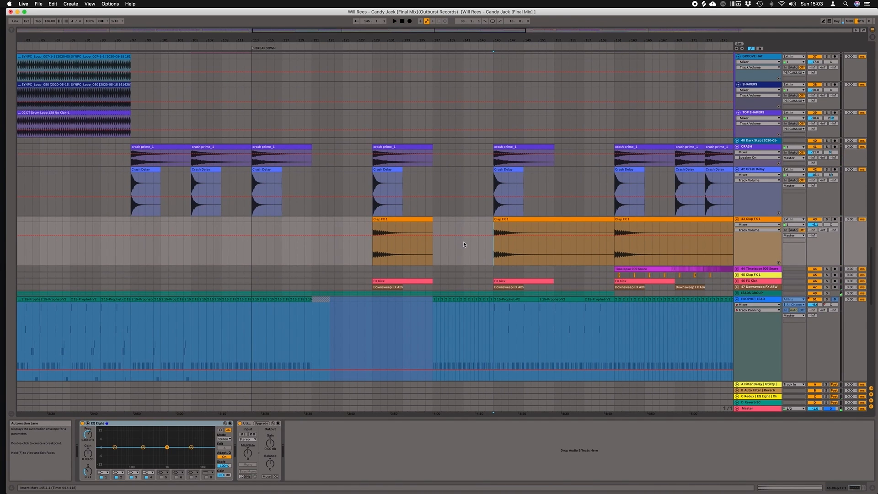
pyautogui.hscroll(5, 533, 185)
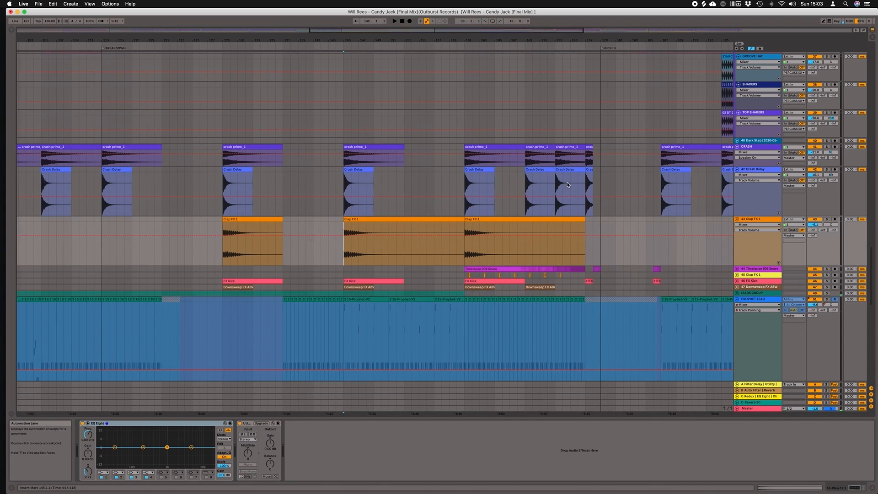
pyautogui.hscroll(-6, 535, 215)
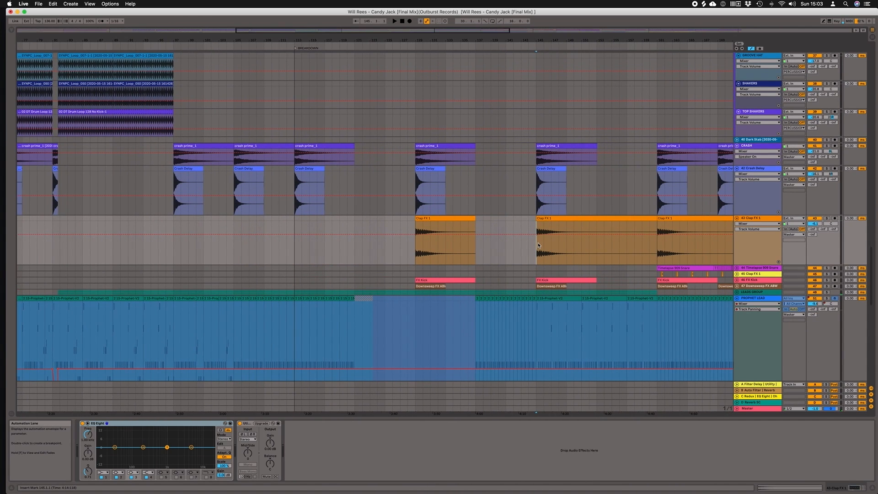
pyautogui.hscroll(6, 539, 245)
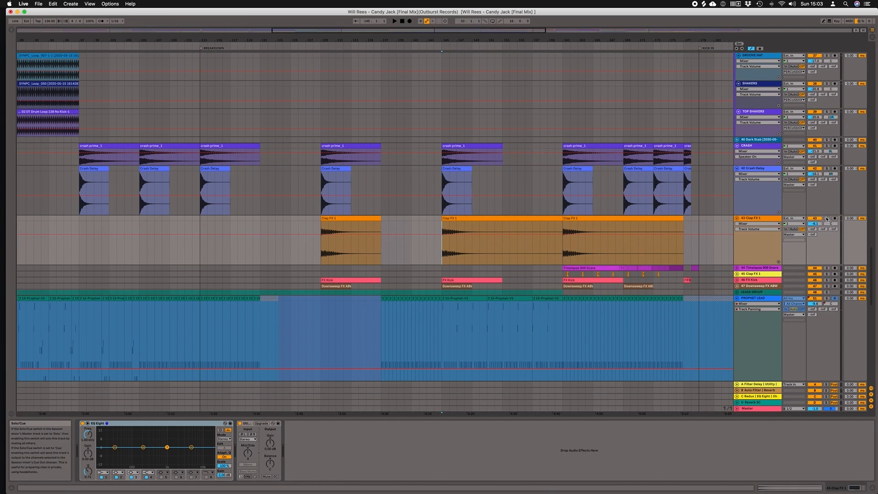
pyautogui.hscroll(-8, 704, 248)
pyautogui.hscroll(6, 704, 249)
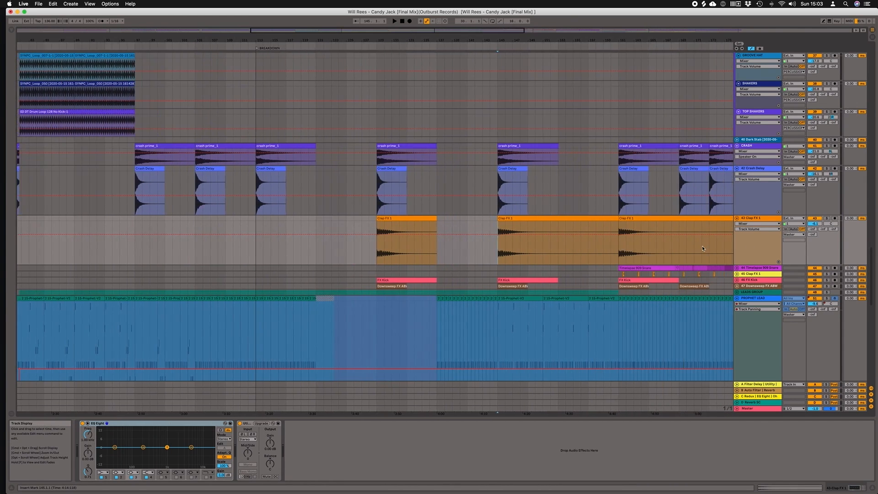
pyautogui.hscroll(2, 703, 249)
pyautogui.click(827, 218)
pyautogui.hscroll(-20, 402, 257)
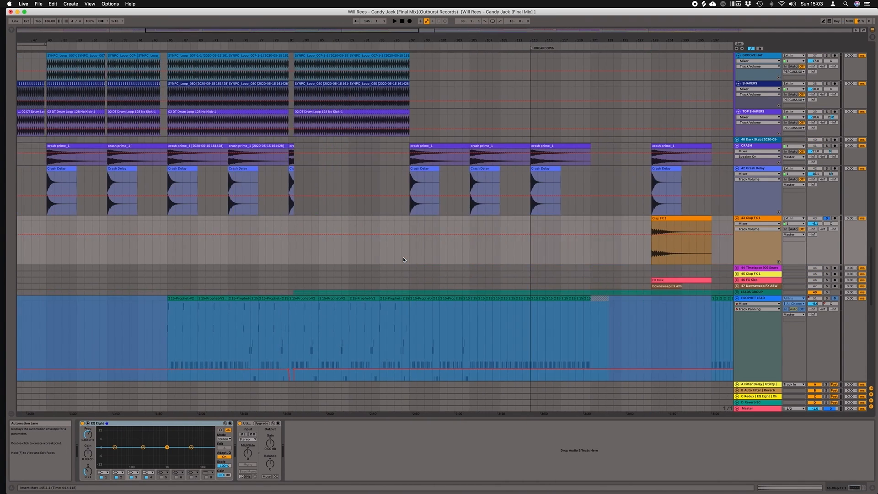
pyautogui.hscroll(20, 403, 257)
pyautogui.hscroll(5, 403, 257)
pyautogui.press('space')
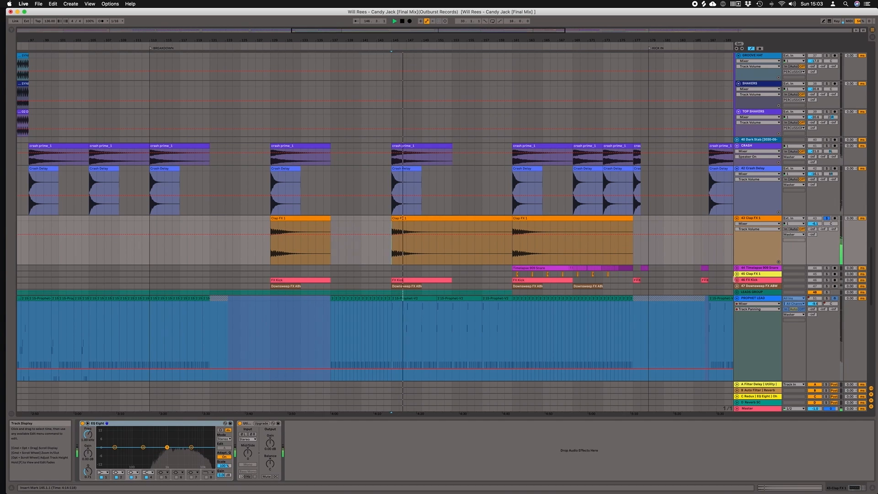
# - Unfold the 46 FX Kick track and play it soloed from bar 145, adding the 47 Downsweep FX track to the solo
pyautogui.click(736, 280)
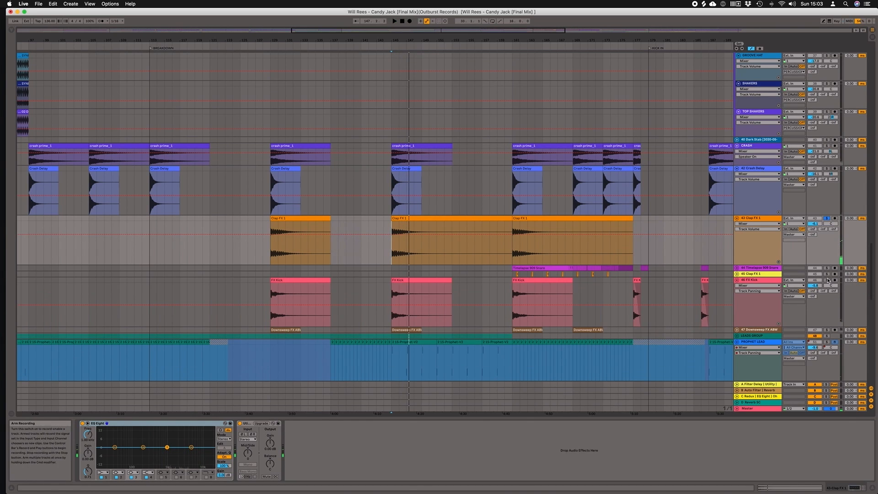
pyautogui.click(827, 280)
pyautogui.press('space')
pyautogui.scroll(-4, 660, 280)
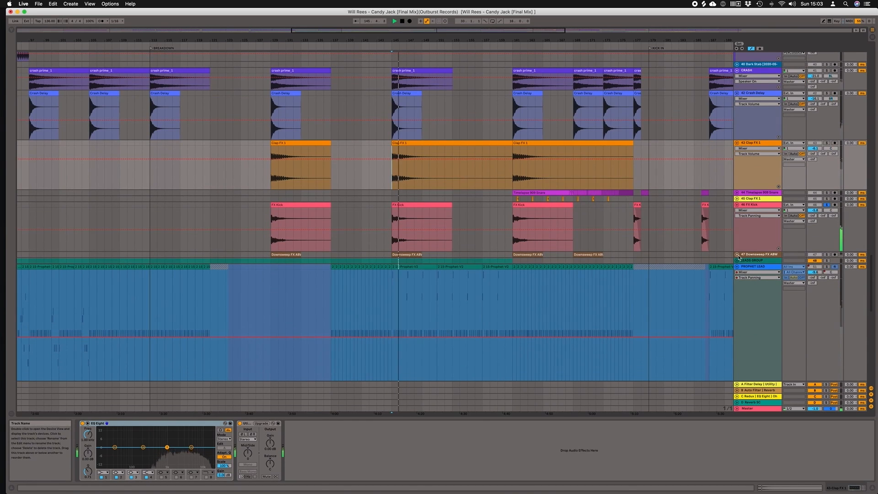
pyautogui.keyDown('super'); pyautogui.click(827, 254); pyautogui.keyUp('super')
pyautogui.press('space')
# - Play the full mix from bar 145 while looking over the percussion, effects, lead and delay freeze tracks
pyautogui.press('space')
pyautogui.scroll(2, 826, 255)
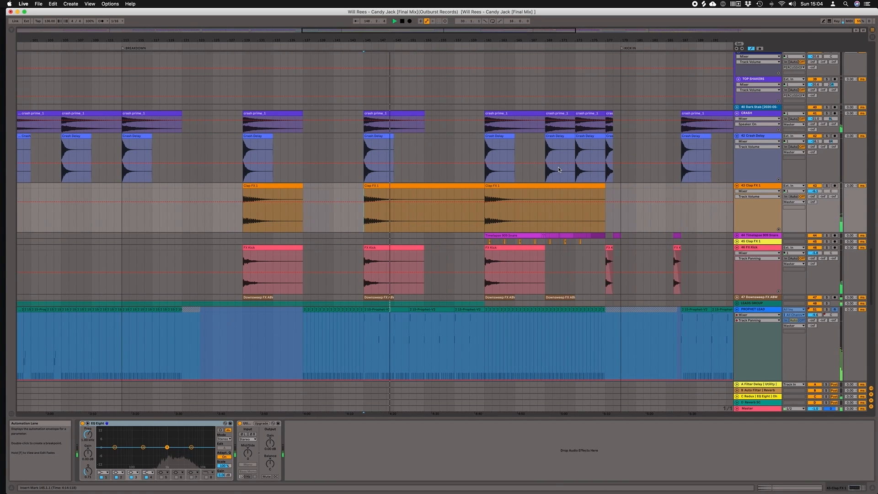
pyautogui.scroll(-3, 560, 167)
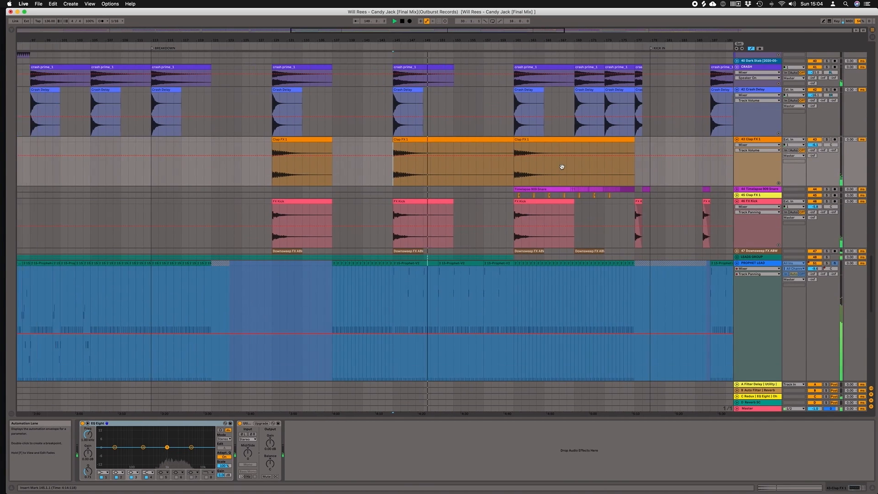
pyautogui.scroll(10, 562, 166)
pyautogui.scroll(5, 562, 169)
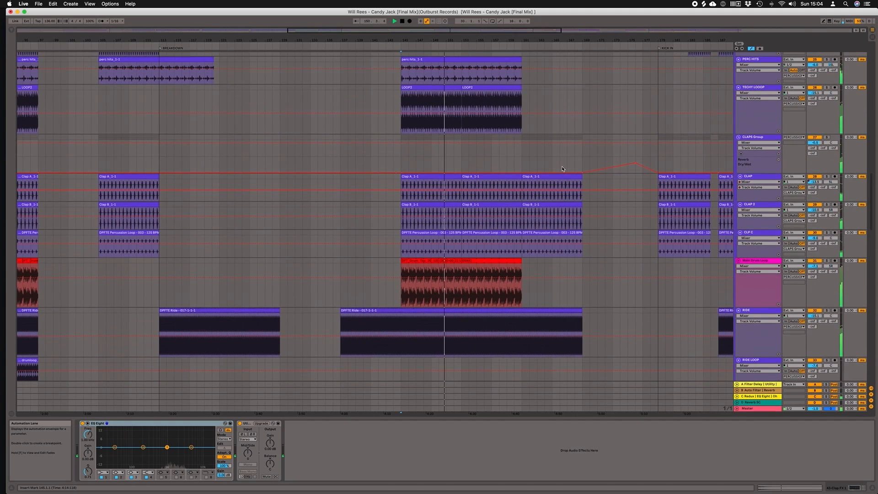
pyautogui.scroll(-10, 563, 169)
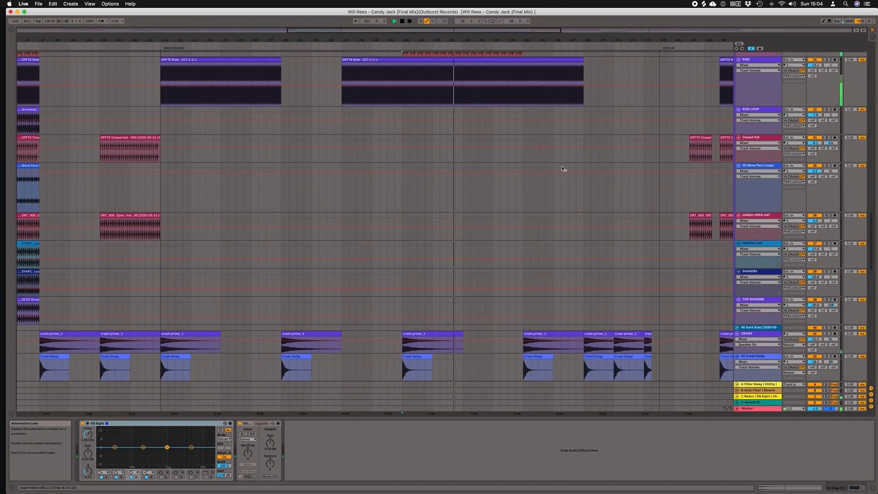
pyautogui.scroll(-15, 563, 169)
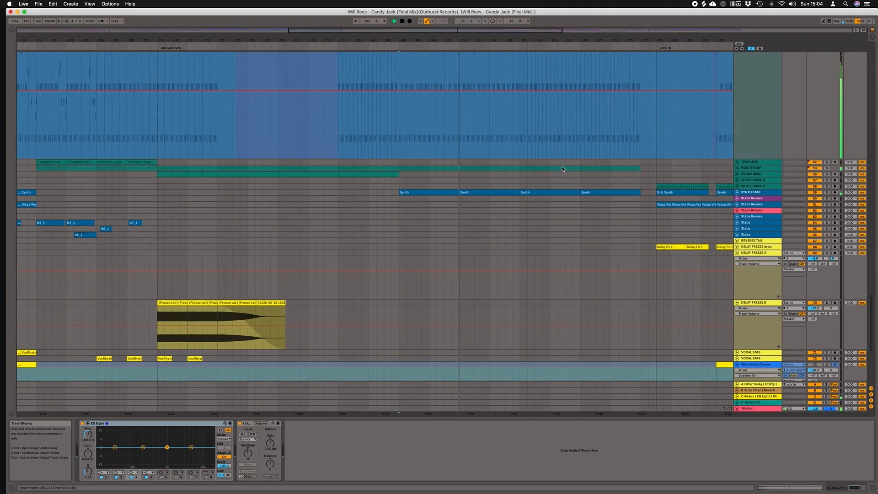
pyautogui.hscroll(2, 562, 169)
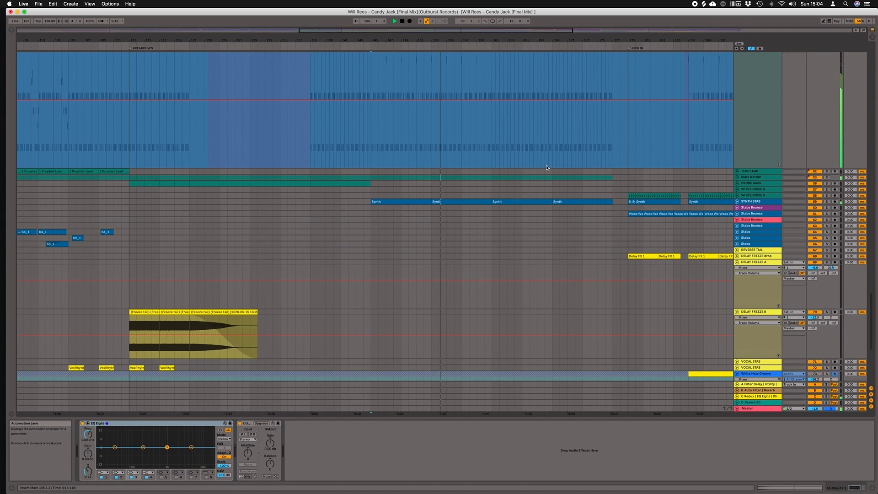
pyautogui.scroll(15, 547, 167)
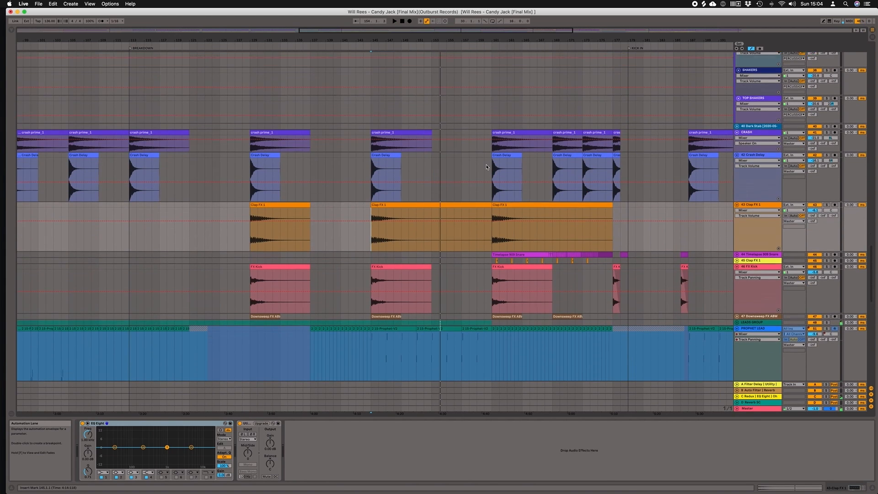
# - Unfold the 44 Timelapse 909 Snare track and play it soloed from bar 161
pyautogui.click(488, 159)
pyautogui.press('space')
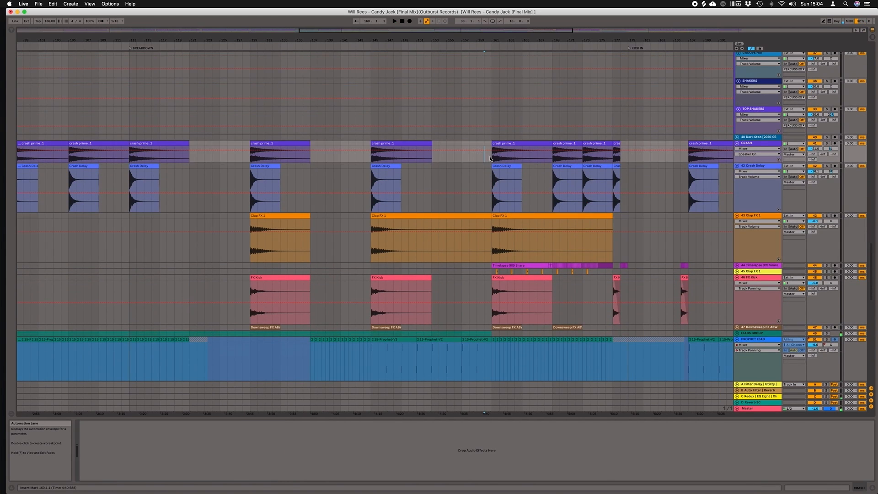
pyautogui.click(490, 165)
pyautogui.hscroll(10, 595, 233)
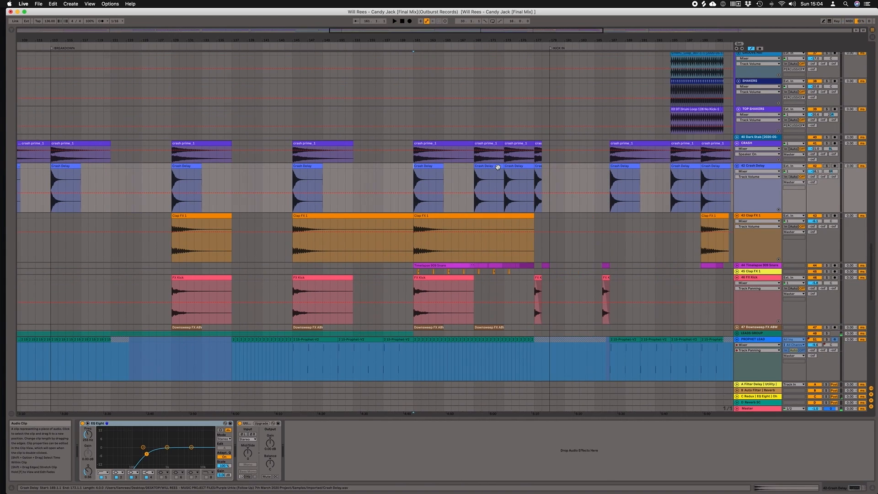
pyautogui.click(737, 265)
pyautogui.click(827, 266)
pyautogui.press('space')
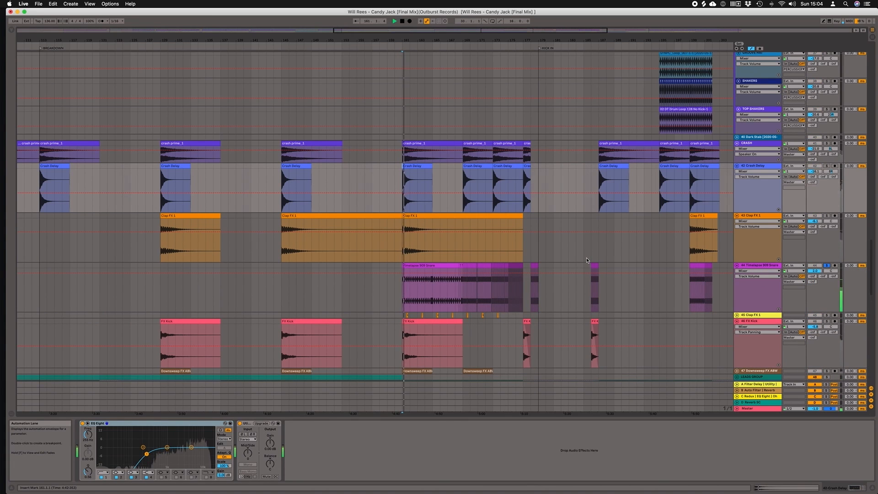
pyautogui.hscroll(-3, 589, 260)
pyautogui.scroll(-2, 641, 274)
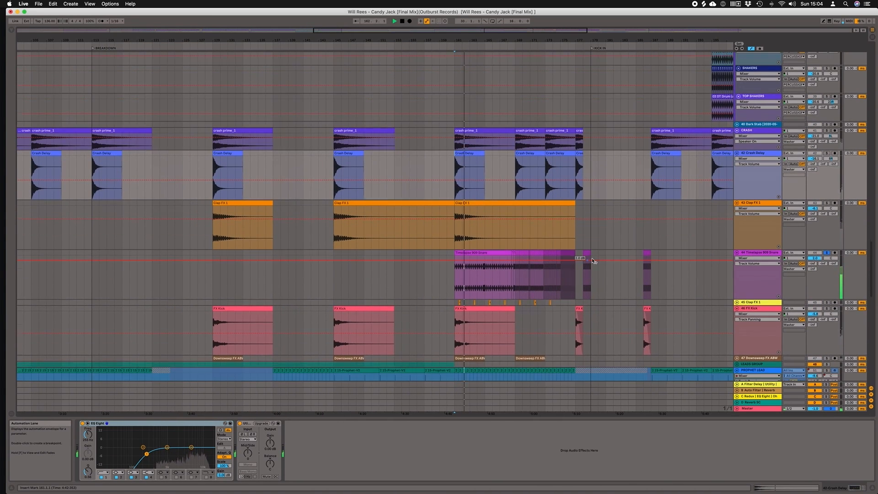
# - Unfold the 45 Clap FX 1 track, play it soloed together with the 909 snare track, and reset the playback start to bar 161
pyautogui.click(745, 300)
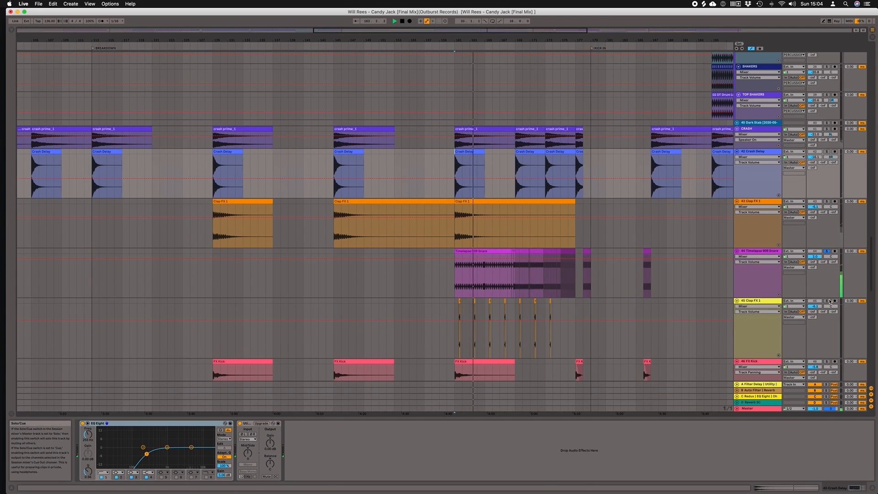
pyautogui.click(829, 301)
pyautogui.press('space')
pyautogui.press('space')
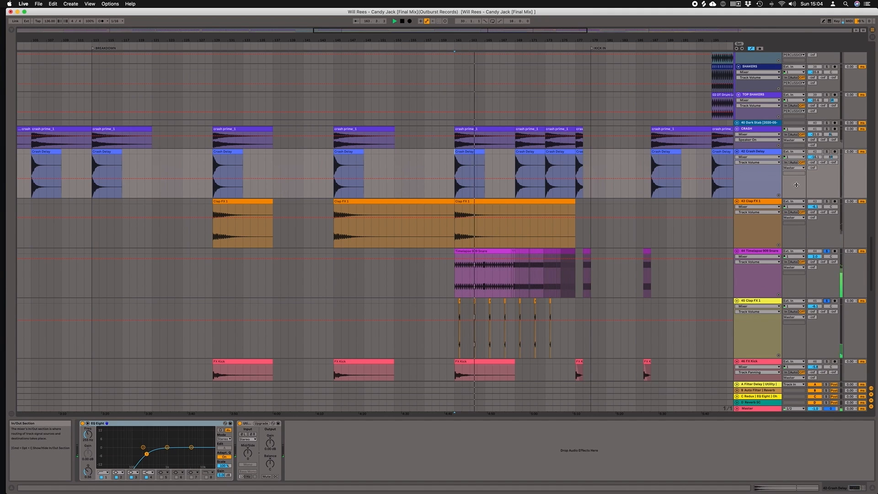
pyautogui.scroll(-5, 797, 185)
pyautogui.scroll(-3, 766, 209)
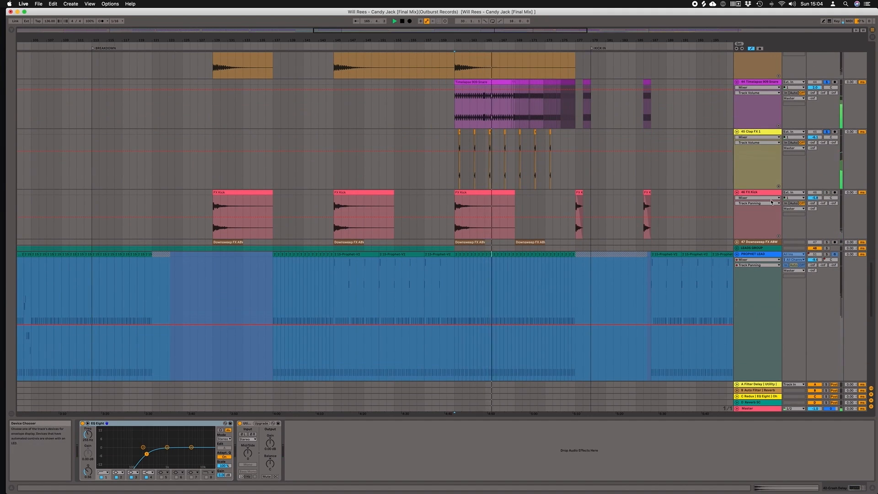
pyautogui.hscroll(-2, 557, 227)
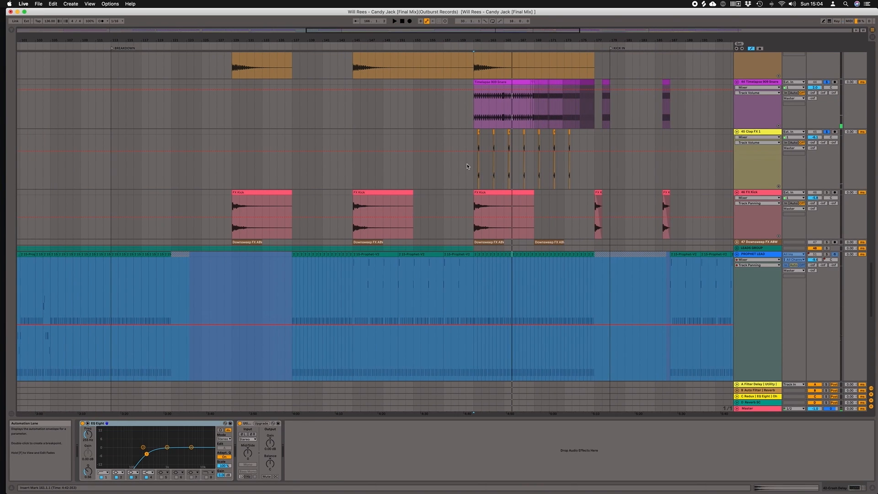
pyautogui.click(469, 163)
pyautogui.press('space')
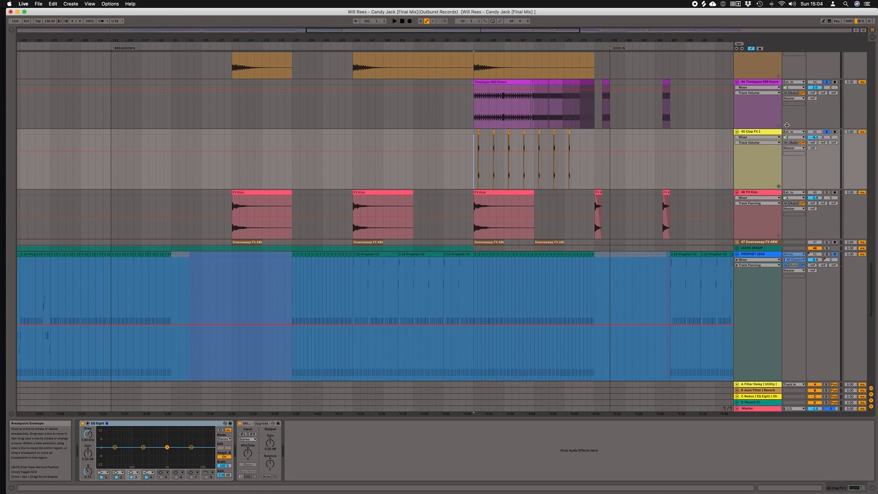
# - Look over the PROPHET LEAD, synth stab, delay freeze, uplifter and riser tracks between the BREAKDOWN and KICK IN locators
pyautogui.scroll(-10, 664, 208)
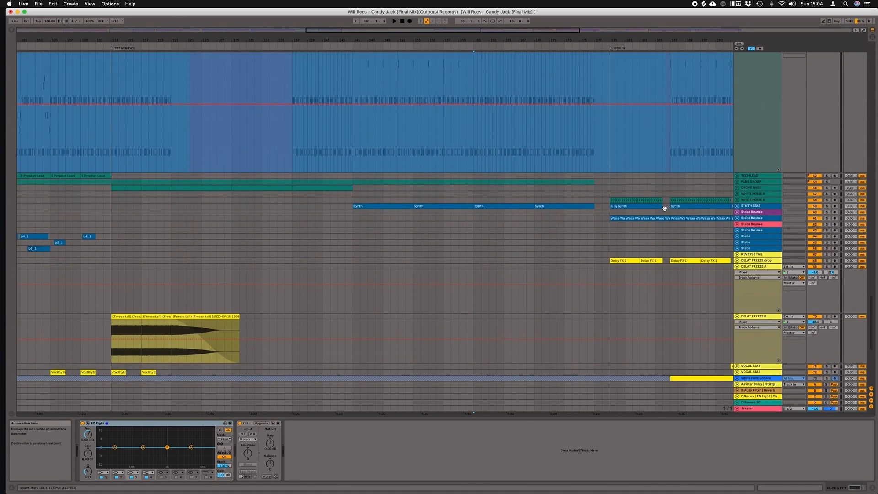
pyautogui.scroll(4, 664, 213)
pyautogui.scroll(-10, 663, 213)
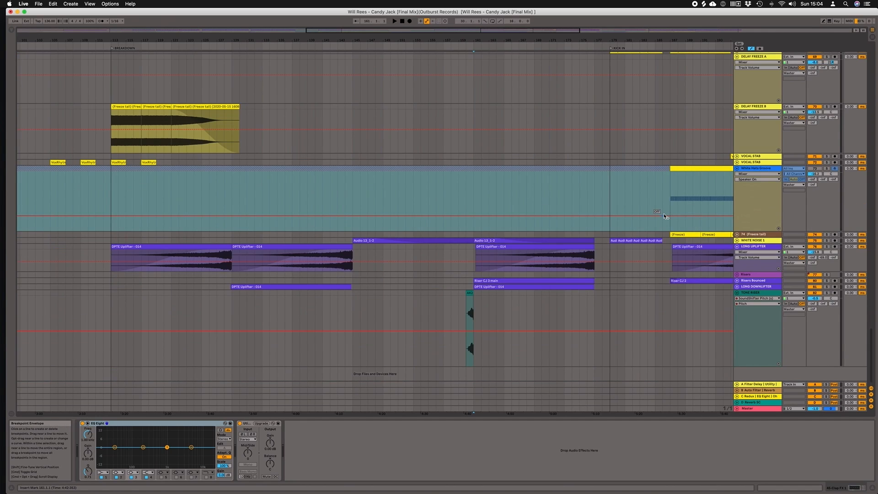
pyautogui.scroll(5, 664, 215)
pyautogui.scroll(9, 664, 217)
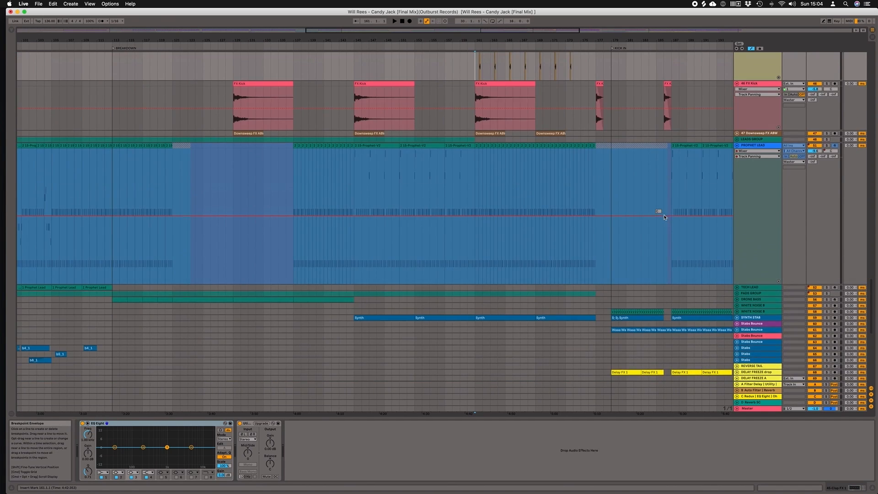
pyautogui.click(437, 225)
pyautogui.scroll(-13, 620, 219)
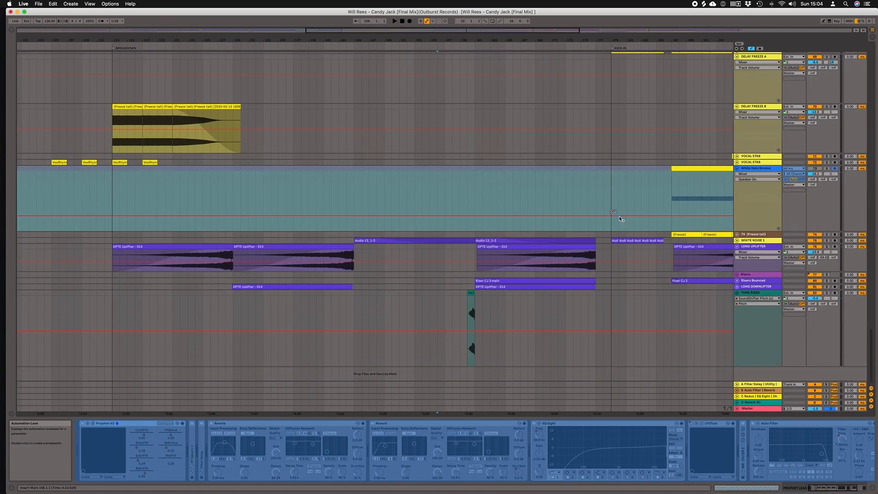
pyautogui.scroll(7, 620, 219)
pyautogui.scroll(1, 621, 220)
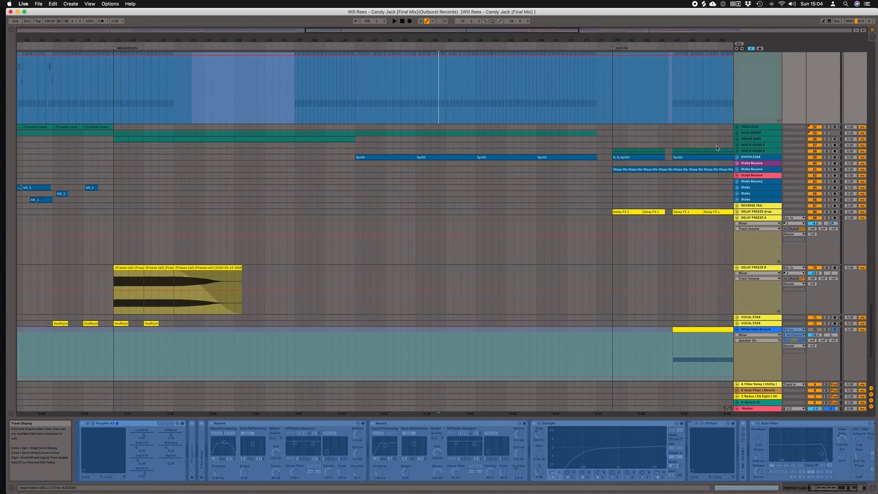
# - Unfold the pads group and display the Serum Pitch Bend automation on its upper PADS track
pyautogui.click(738, 133)
pyautogui.click(424, 304)
pyautogui.scroll(-8, 754, 217)
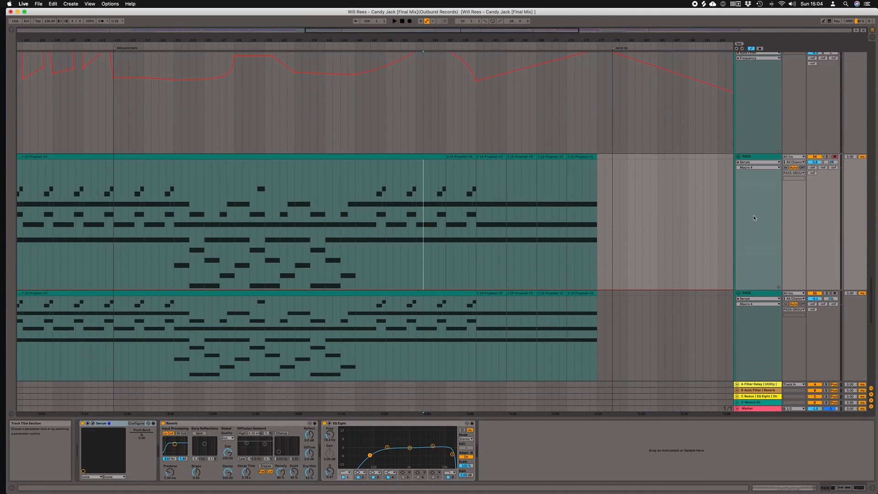
pyautogui.click(754, 162)
pyautogui.click(756, 171)
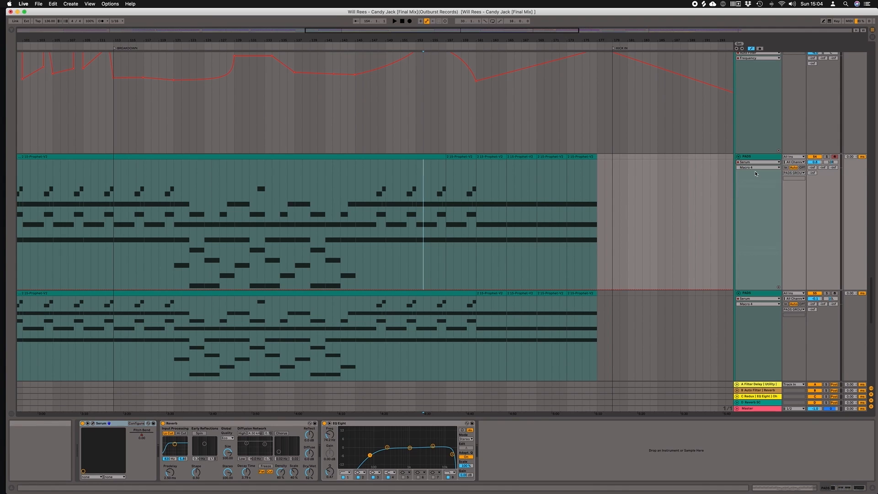
pyautogui.click(756, 167)
pyautogui.click(755, 178)
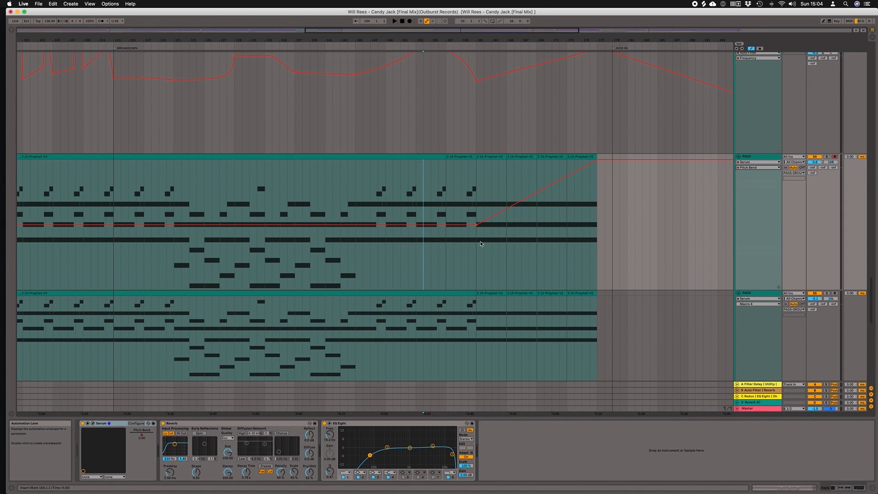
pyautogui.scroll(-4, 608, 189)
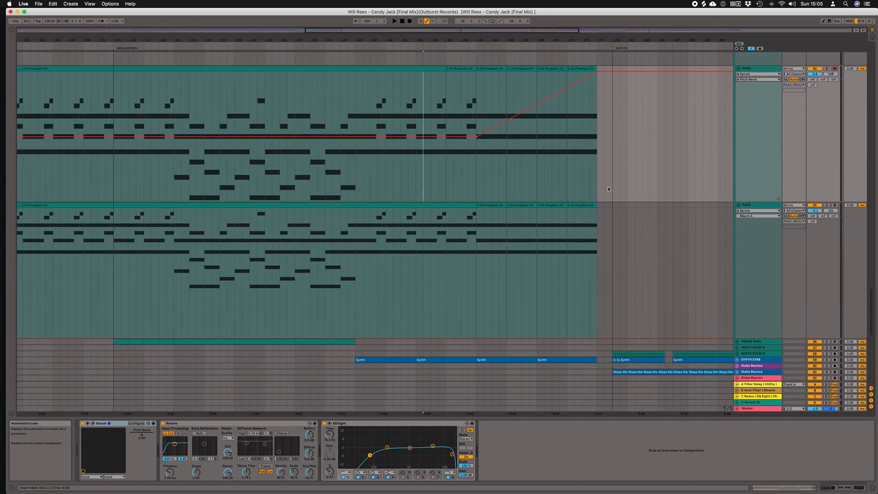
# - Play the PADS GROUP soloed from bar 161 to hear the pitch bend rise through the build-up
pyautogui.click(473, 234)
pyautogui.scroll(5, 473, 234)
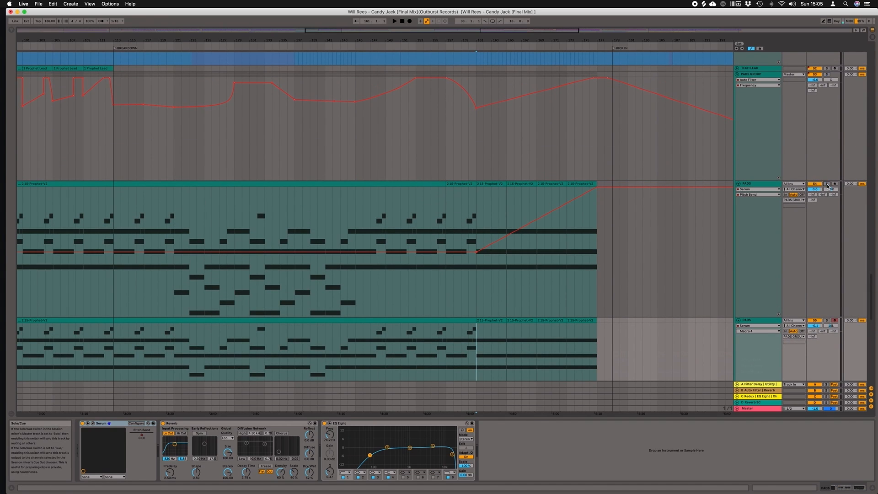
pyautogui.click(827, 74)
pyautogui.press('space')
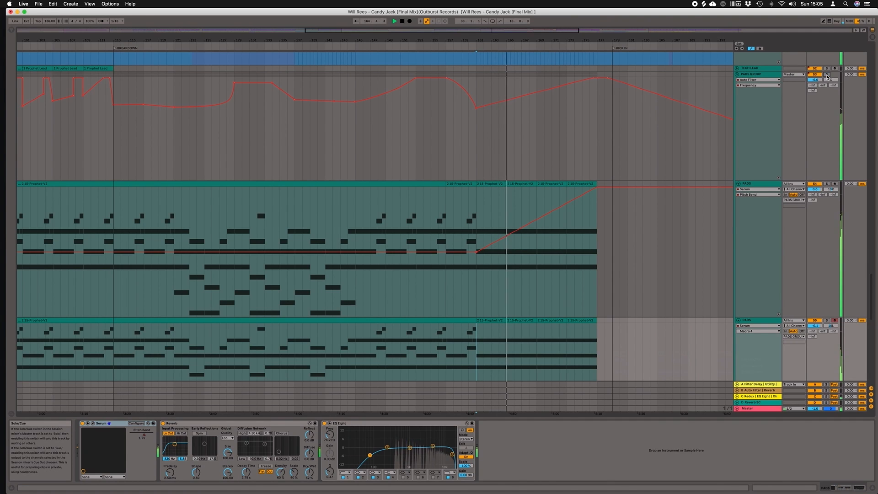
pyautogui.scroll(-5, 692, 199)
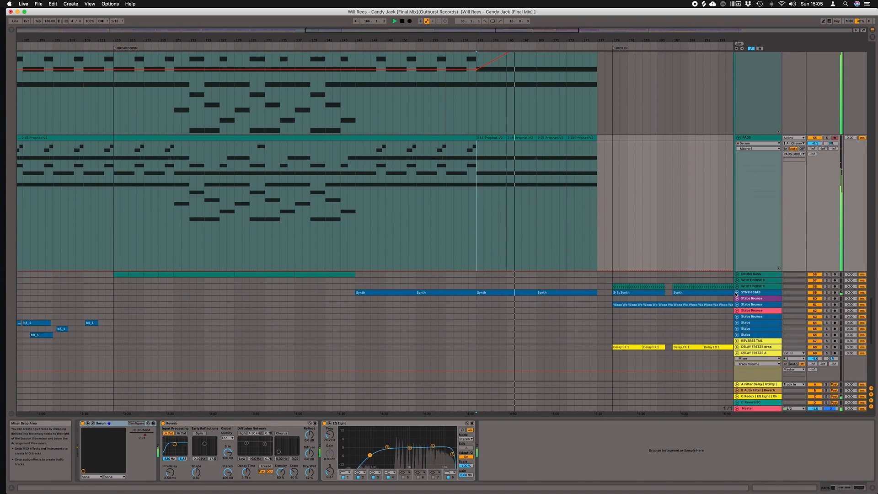
# - Solo the PROPHET LEAD track during playback, and clear the solo again to hear the full mix
pyautogui.scroll(10, 665, 250)
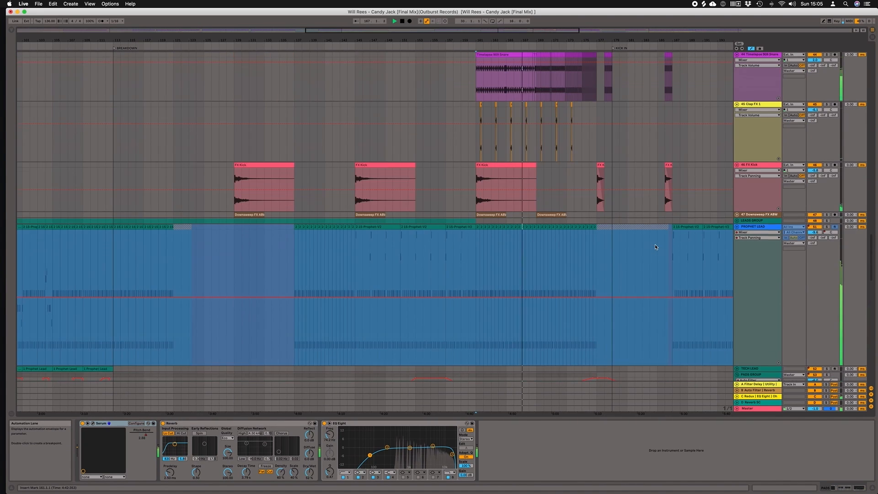
pyautogui.click(827, 231)
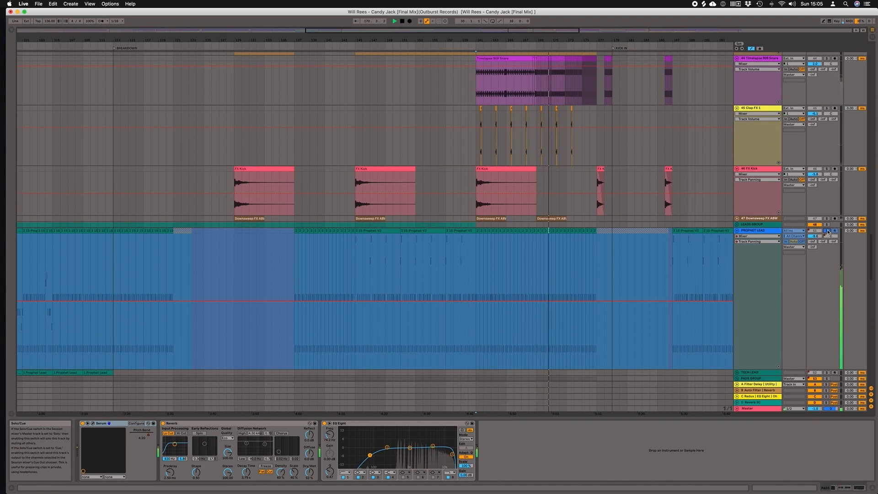
pyautogui.click(828, 231)
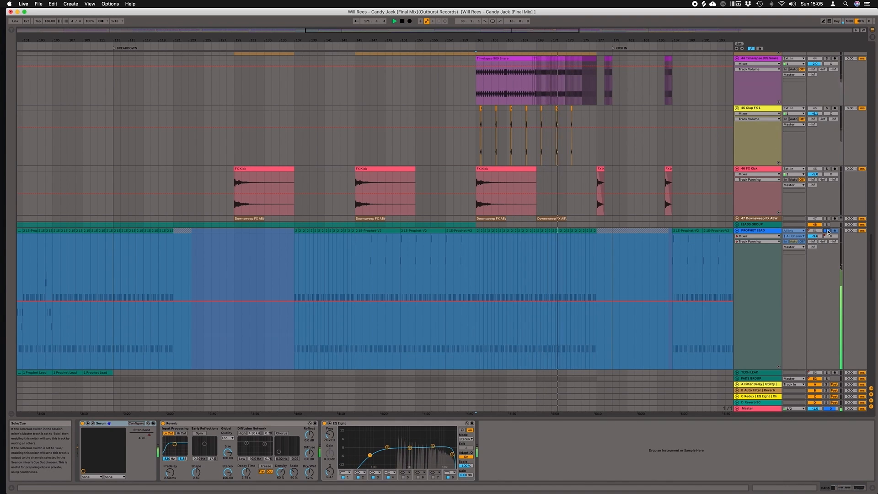
# - Zoom in on the bars around the KICK IN locator and unfold the RIFFS group to show its two RIFF tracks
pyautogui.scroll(10, 659, 230)
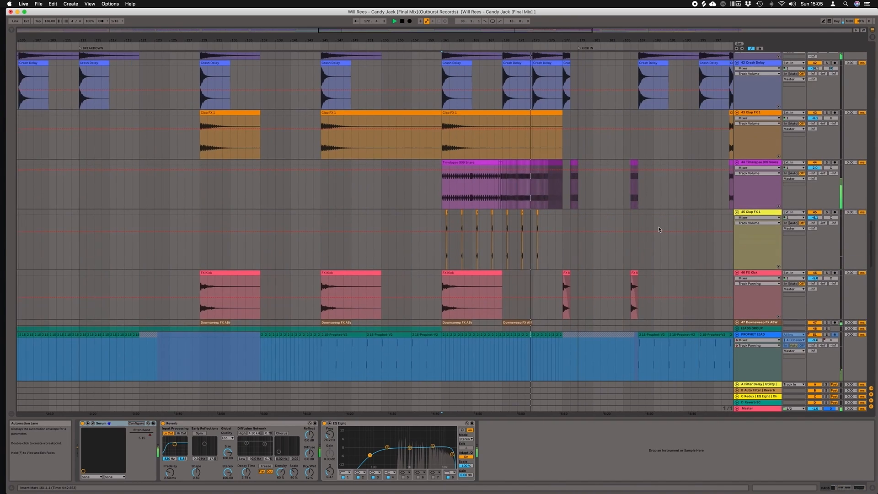
pyautogui.scroll(15, 659, 230)
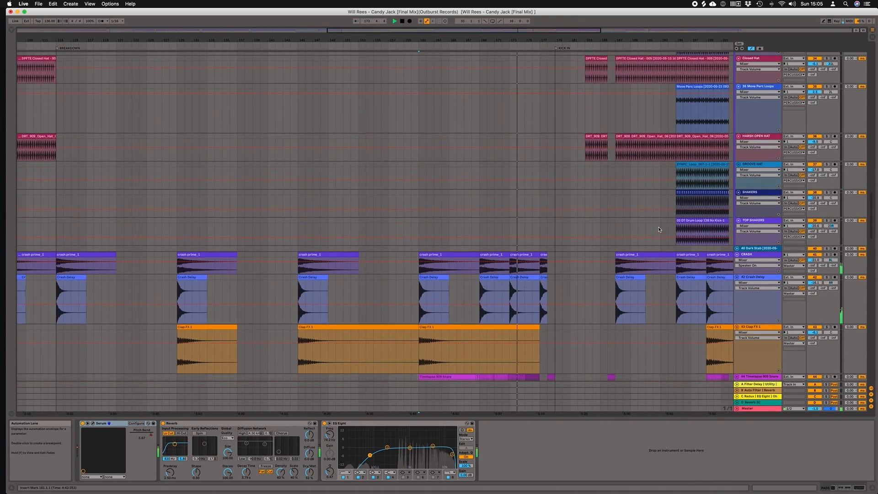
pyautogui.scroll(10, 659, 229)
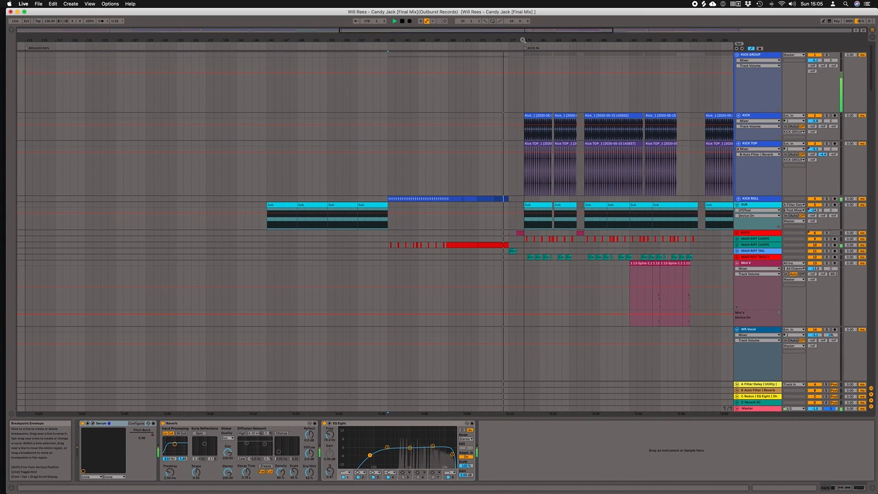
pyautogui.moveTo(523, 40); pyautogui.dragTo(526, 87)
pyautogui.click(739, 234)
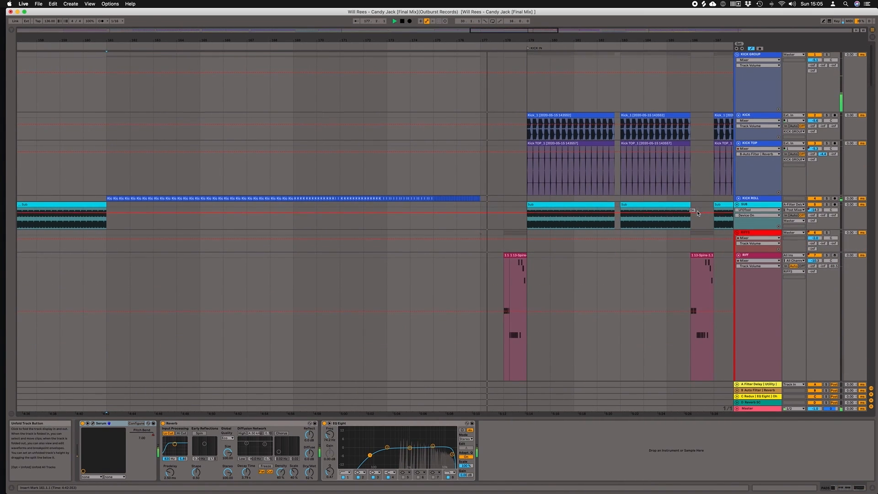
pyautogui.scroll(-5, 697, 211)
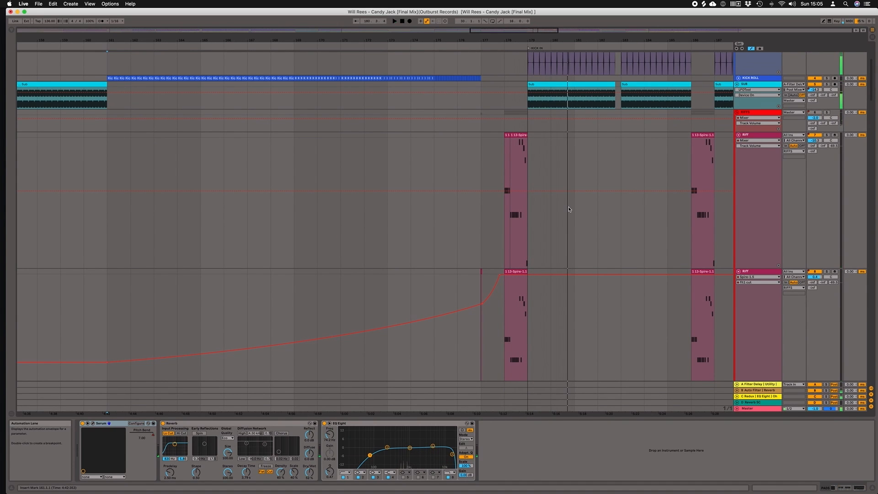
# - Delete the short leftover clip and extra automation breakpoints between bars 175 and 178 on the lower RIFF track
pyautogui.click(467, 209)
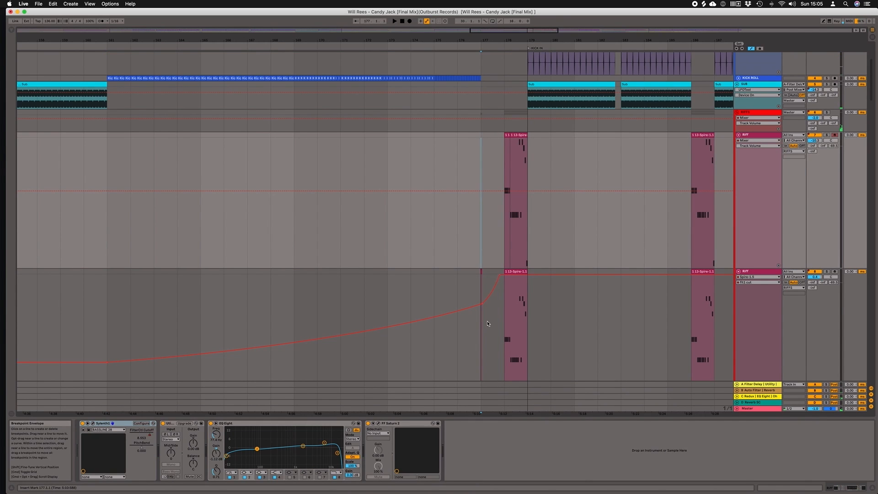
pyautogui.moveTo(479, 293)
pyautogui.mouseDown()
pyautogui.moveTo(457, 287)
pyautogui.moveTo(458, 279)
pyautogui.moveTo(498, 276)
pyautogui.mouseUp()
pyautogui.click(479, 271)
pyautogui.press('Delete')
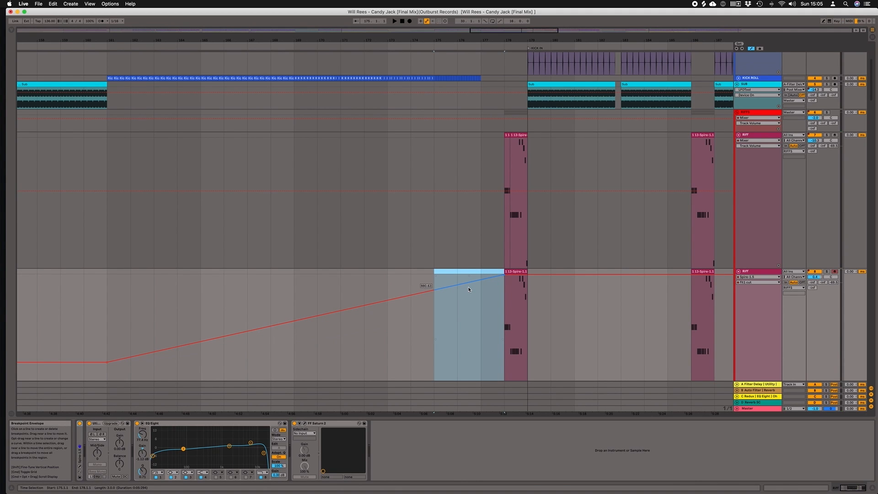
pyautogui.click(472, 308)
# - Unfold the upper MAIN RIFF CHOPS track and the red main riff tails track, and show the chops track's effect devices
pyautogui.scroll(-5, 472, 310)
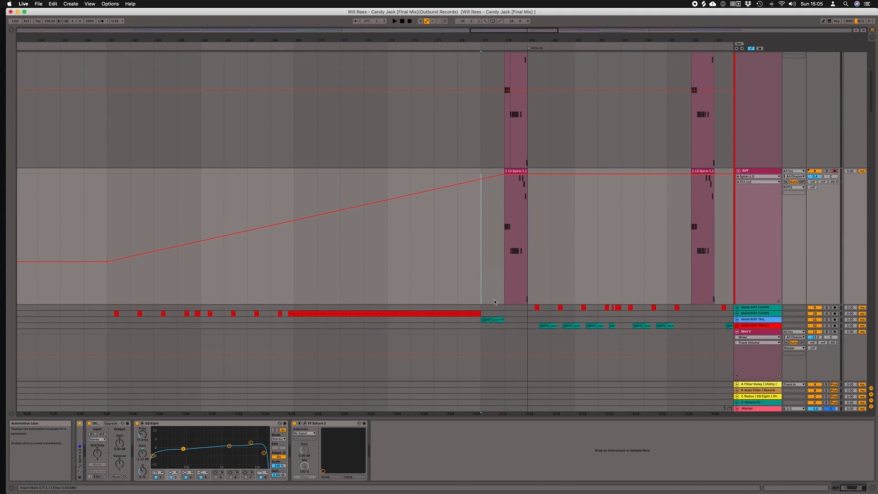
pyautogui.scroll(2, 515, 262)
pyautogui.hscroll(1, 515, 262)
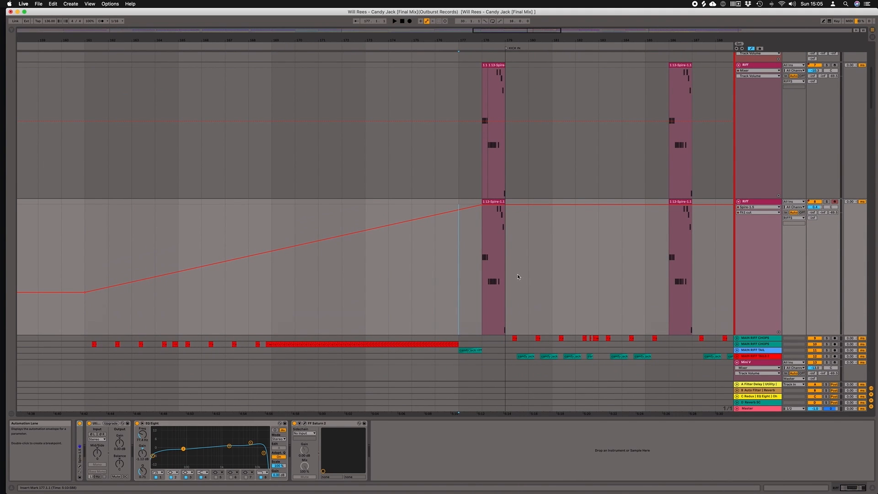
pyautogui.scroll(2, 755, 128)
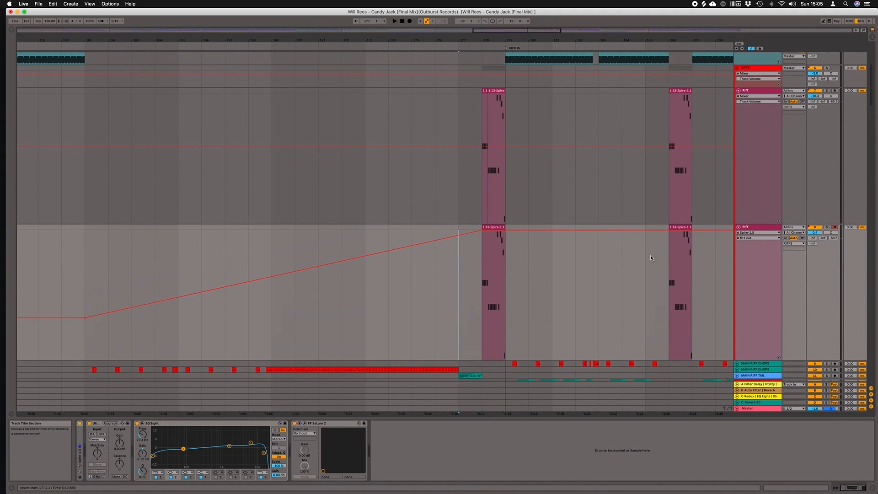
pyautogui.hscroll(1, 694, 268)
pyautogui.click(738, 364)
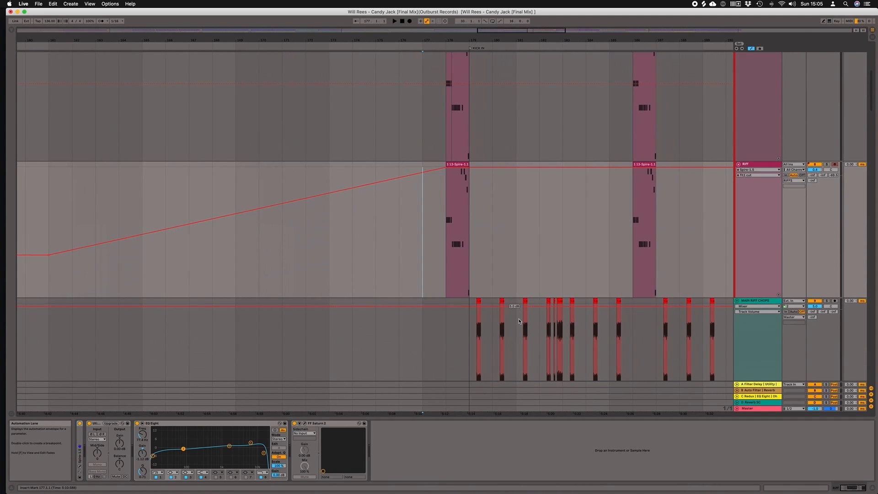
pyautogui.scroll(-5, 493, 287)
pyautogui.hscroll(5, 543, 264)
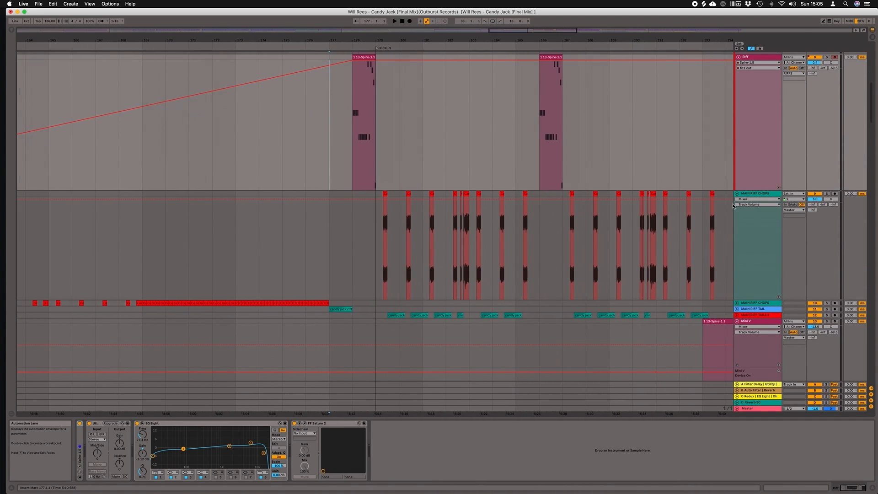
pyautogui.click(755, 194)
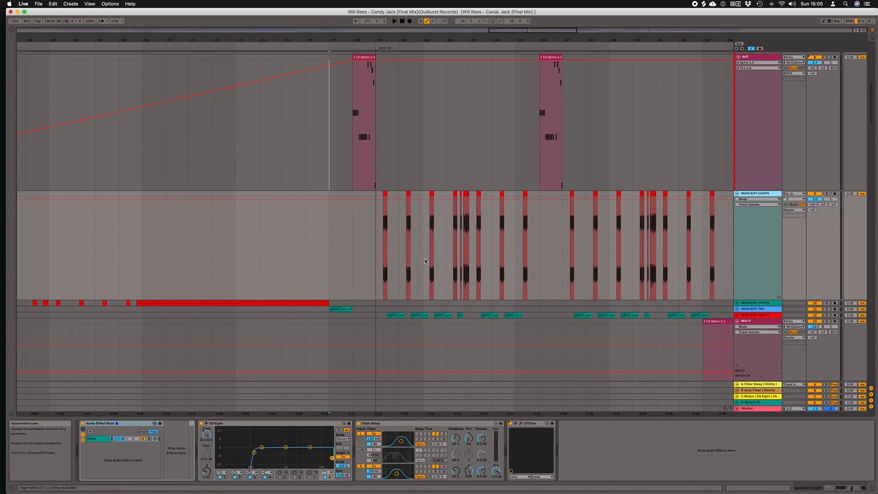
pyautogui.click(738, 316)
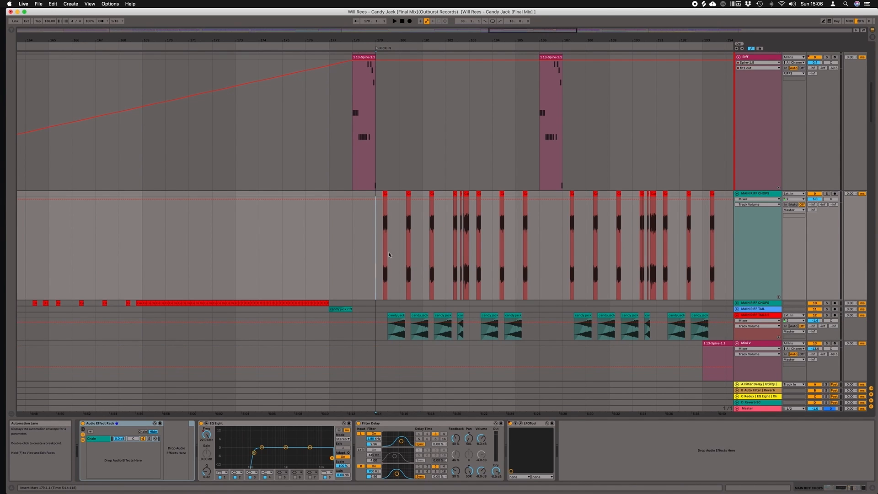
# - Play the main riff chops and red tails tracks soloed together from bar 179, clear the solos and reset the playback start to bar 178
pyautogui.click(827, 194)
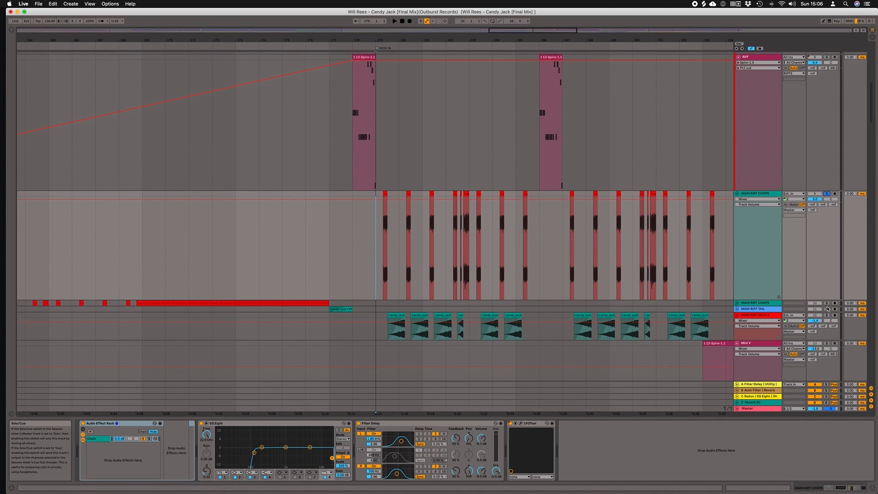
pyautogui.keyDown('super'); pyautogui.click(827, 315); pyautogui.keyUp('super')
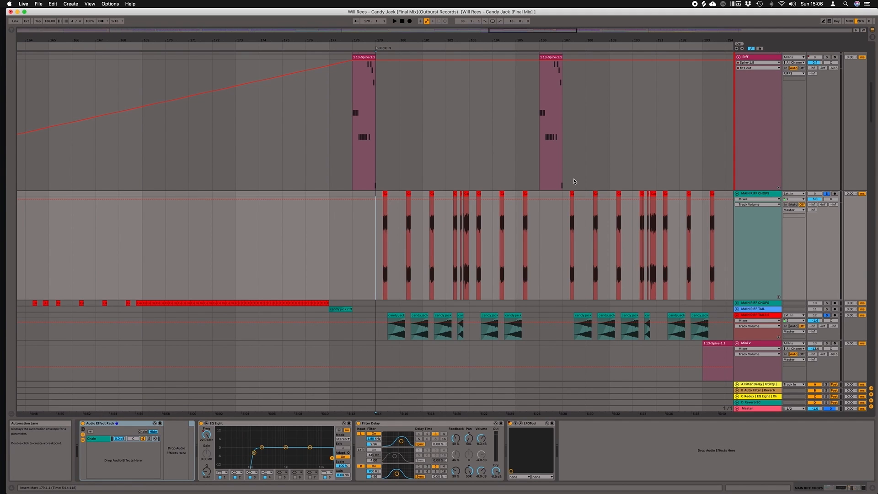
pyautogui.press('space')
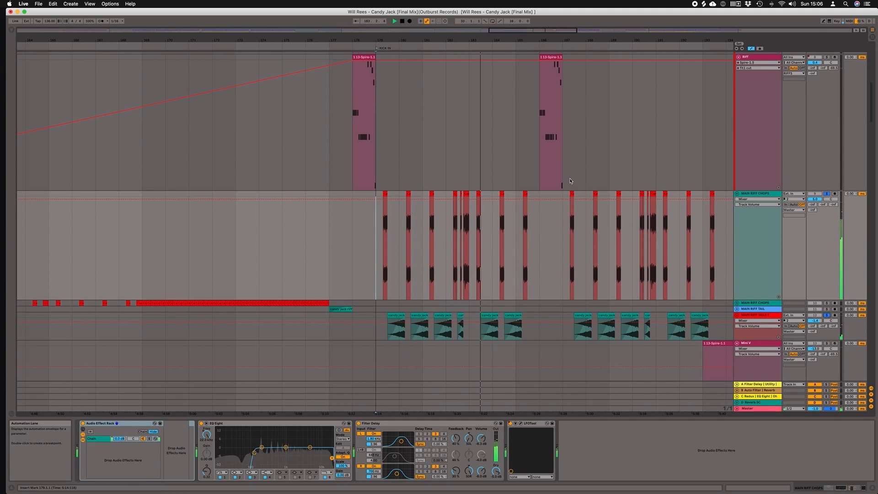
pyautogui.click(827, 195)
pyautogui.scroll(-3, 397, 204)
pyautogui.hscroll(-2, 397, 204)
pyautogui.click(396, 204)
pyautogui.press('space')
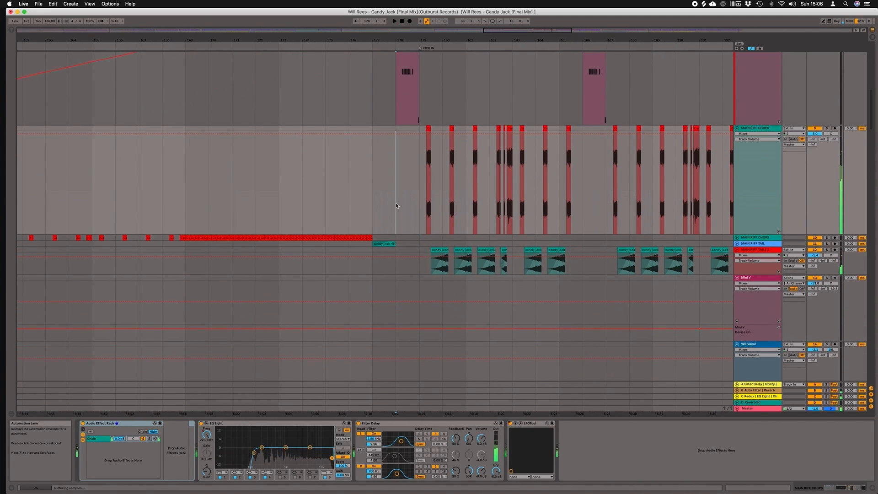
# - Play the Saw Bass Bounce track soloed from the KICK IN locator at bar 179
pyautogui.scroll(5, 396, 204)
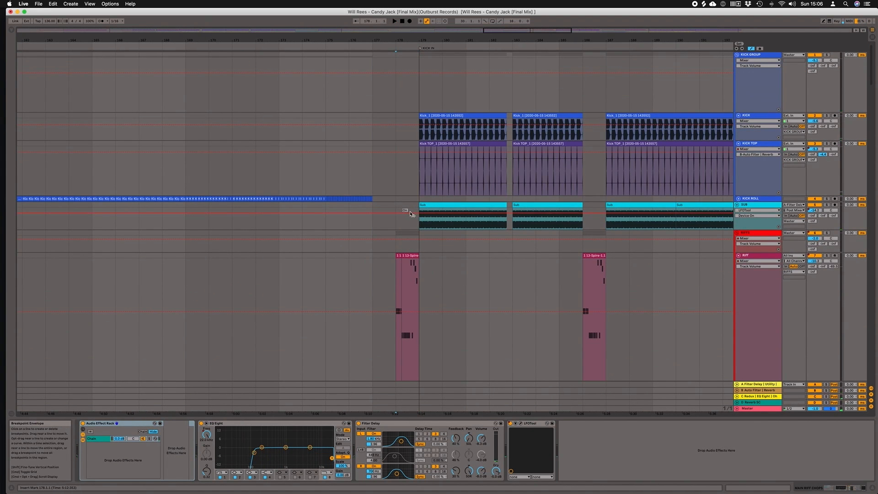
pyautogui.scroll(-10, 439, 224)
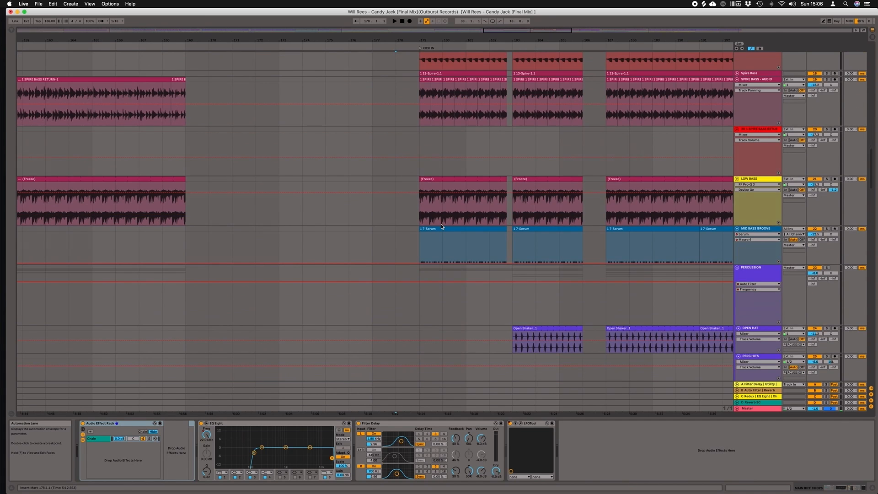
pyautogui.scroll(4, 442, 227)
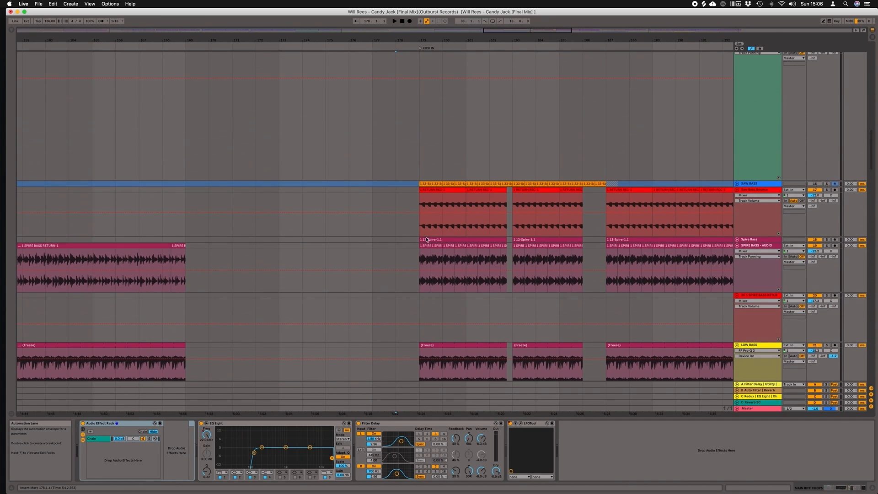
pyautogui.click(421, 229)
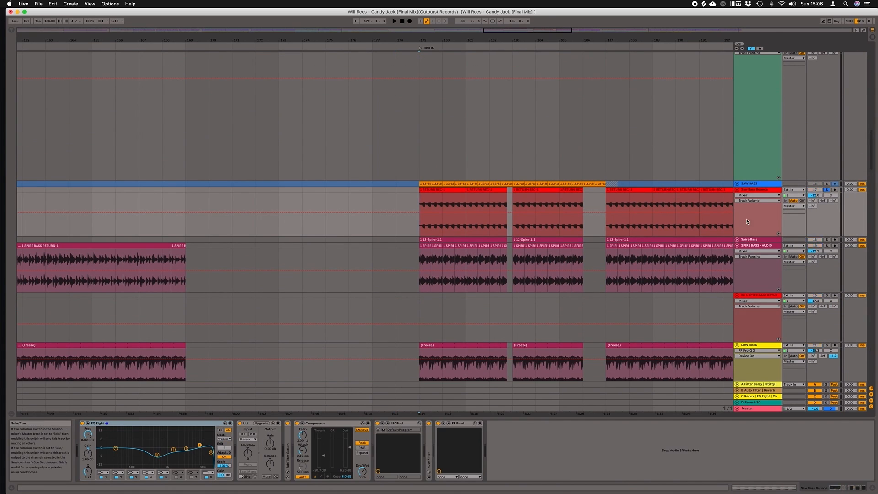
pyautogui.press('space')
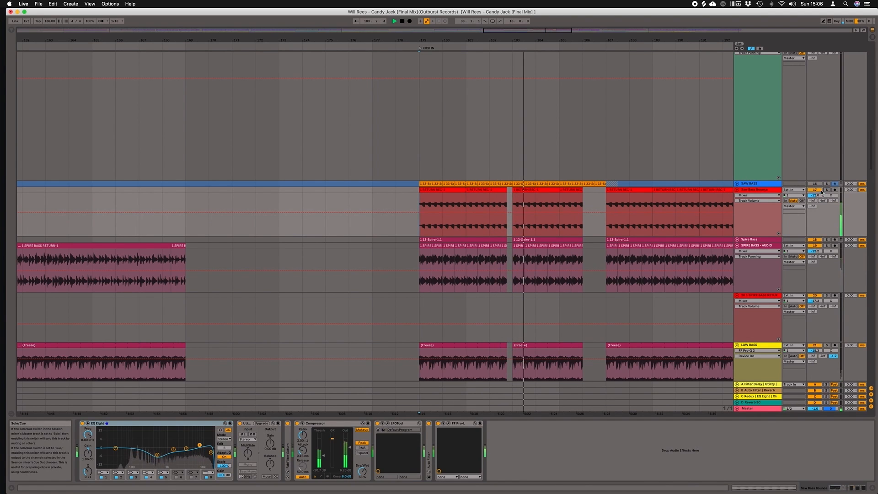
# - Look over the bass, percussion, crash, effects and lead tracks after the KICK IN locator while the full mix plays
pyautogui.scroll(-10, 540, 229)
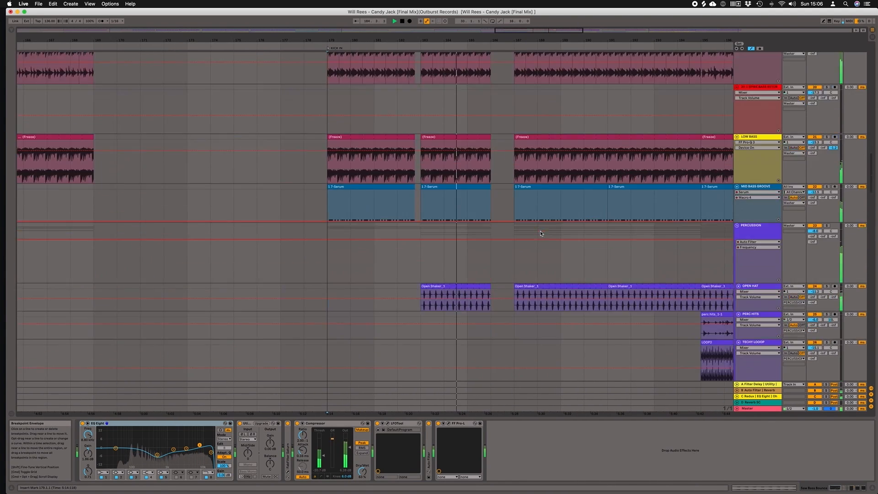
pyautogui.scroll(-15, 541, 233)
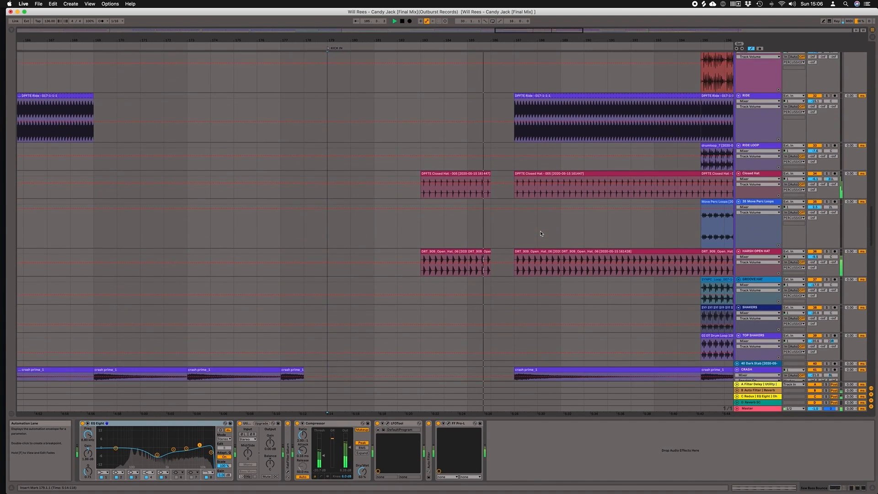
pyautogui.scroll(-5, 540, 234)
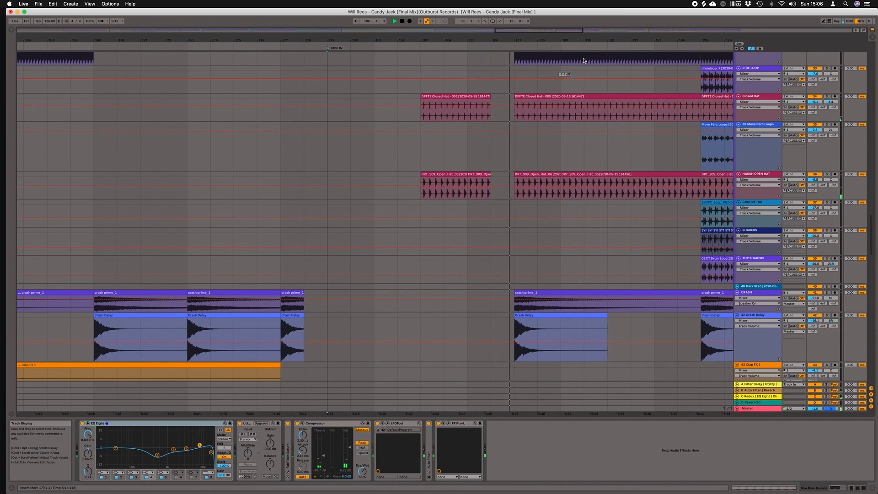
pyautogui.moveTo(584, 41); pyautogui.dragTo(542, 20)
pyautogui.hscroll(2, 629, 201)
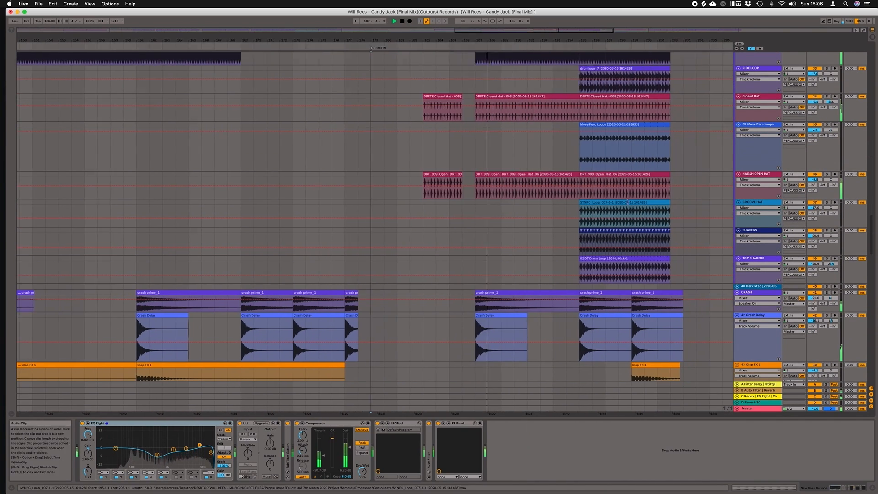
pyautogui.scroll(-10, 629, 202)
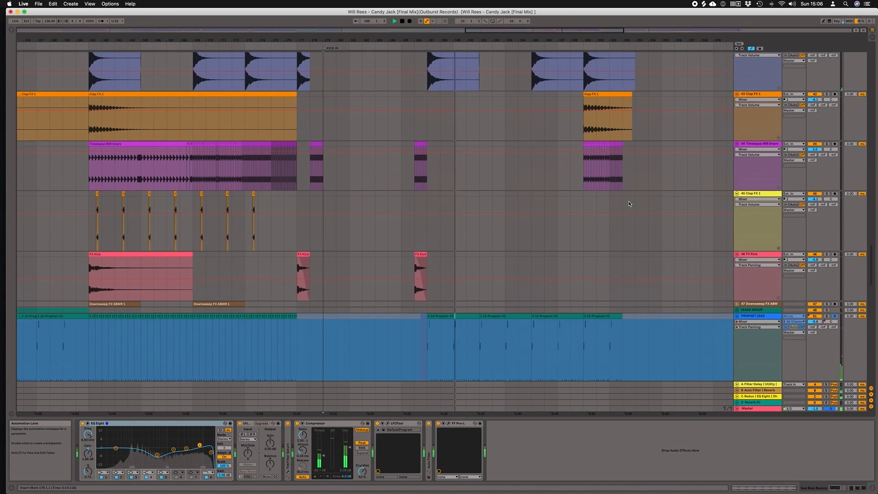
pyautogui.scroll(-5, 629, 204)
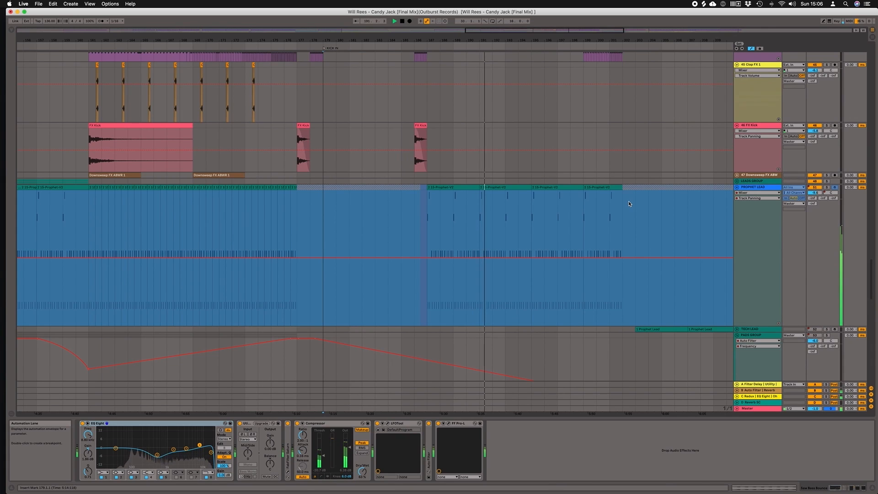
# - Fold the Prophet Lead track and the Pads Group
pyautogui.scroll(-3, 628, 204)
pyautogui.hscroll(1, 629, 204)
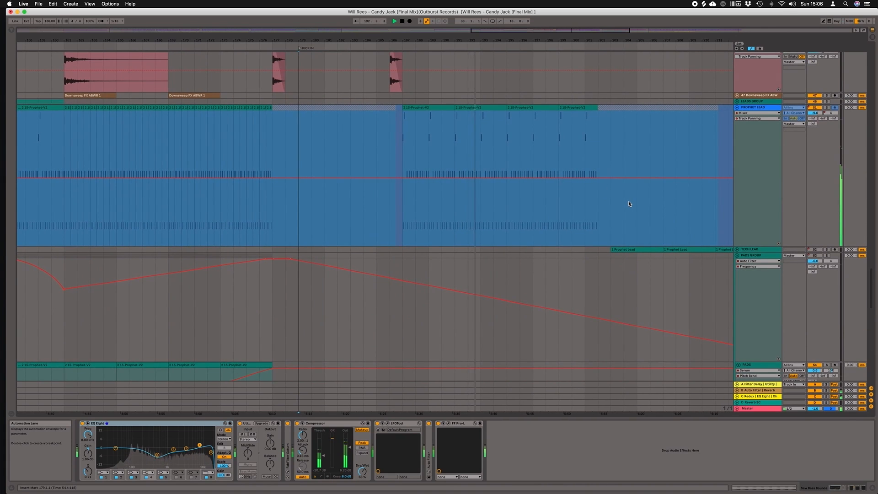
pyautogui.scroll(3, 629, 204)
pyautogui.click(737, 178)
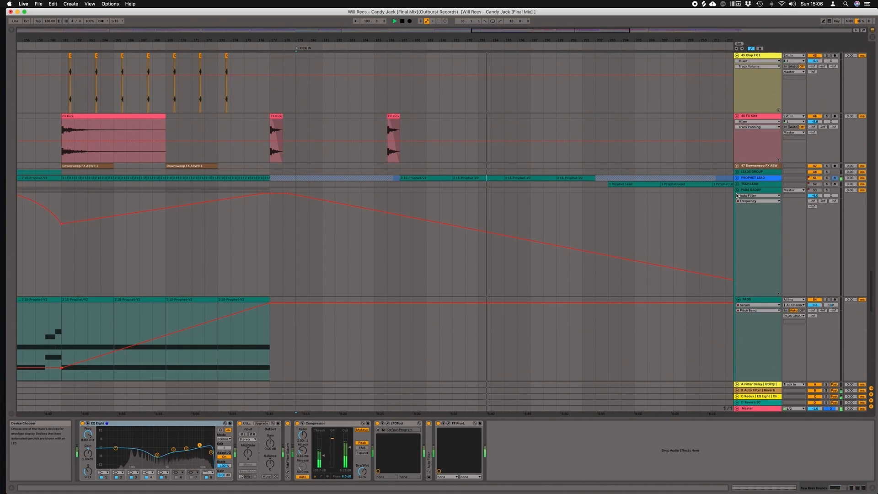
pyautogui.click(737, 191)
# - Look over the crash, effects, hat, ride, shaker and clap tracks between the KICK IN and OUTRO locators while the mix plays
pyautogui.scroll(10, 577, 210)
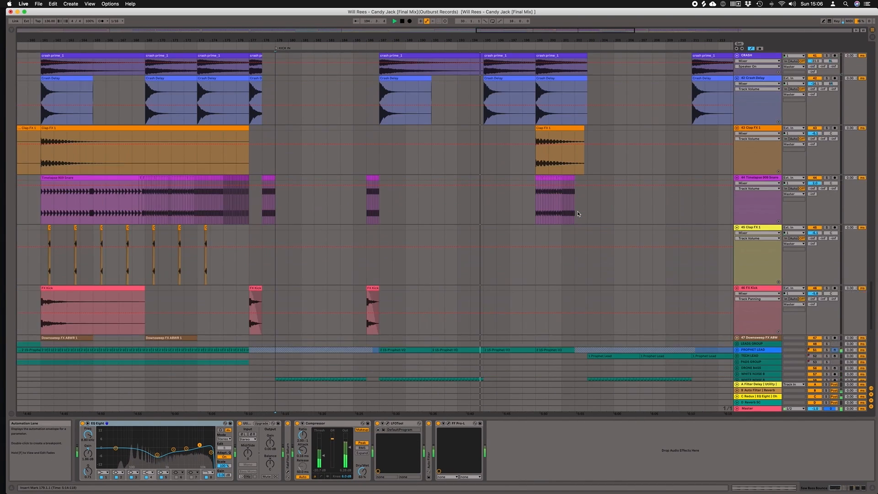
pyautogui.scroll(2, 577, 213)
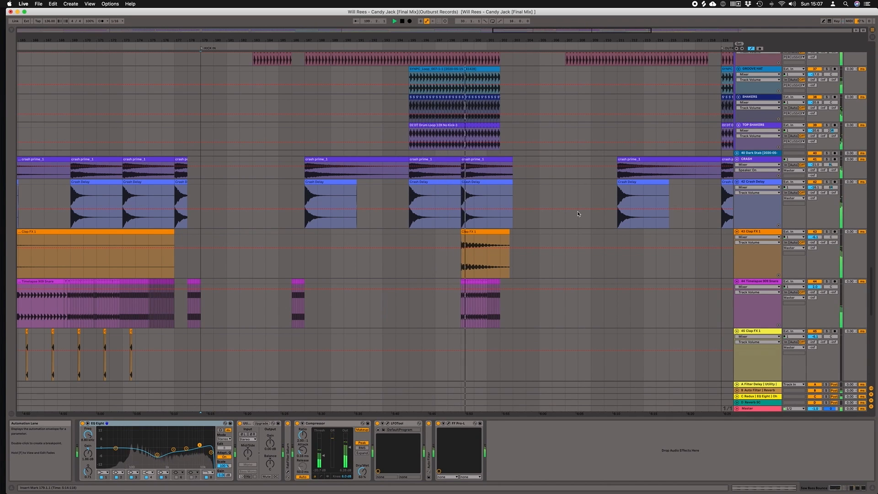
pyautogui.scroll(8, 578, 214)
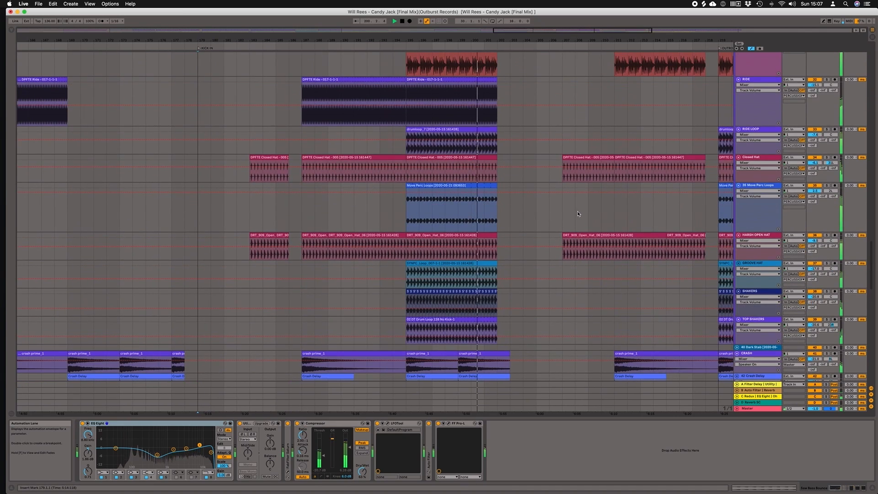
pyautogui.scroll(5, 578, 213)
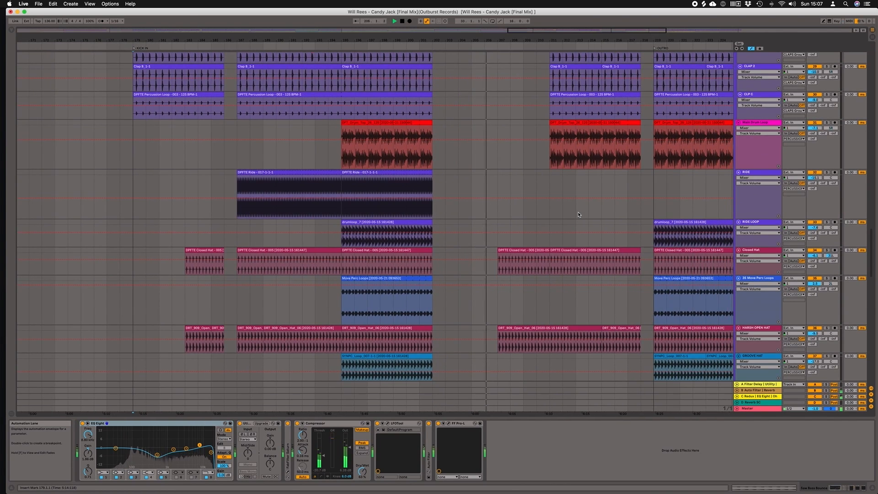
pyautogui.scroll(-10, 578, 215)
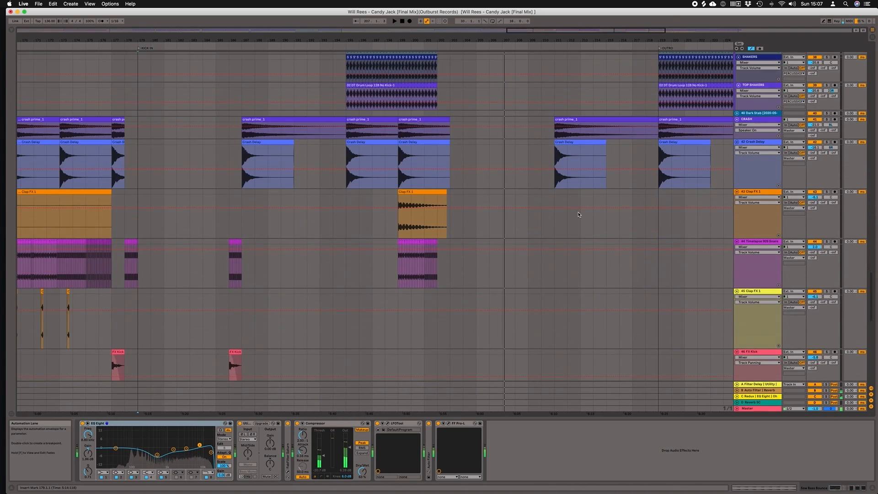
# - Play the SPIRE BASS - AUDIO track soloed from bar 203, then return to the full mix
pyautogui.scroll(15, 578, 215)
pyautogui.scroll(15, 578, 214)
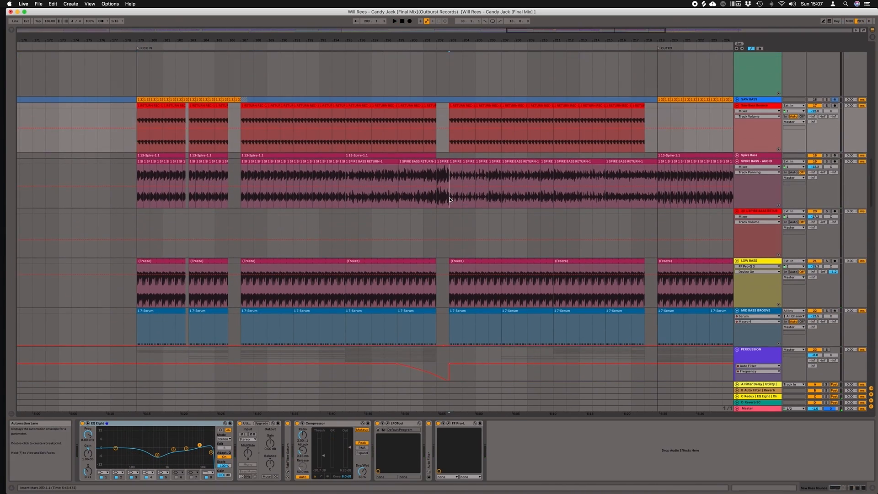
pyautogui.click(816, 163)
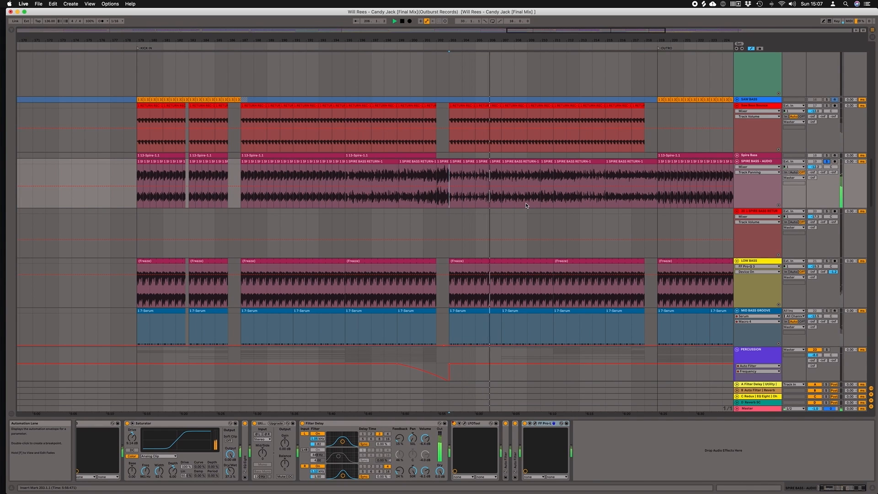
pyautogui.click(826, 162)
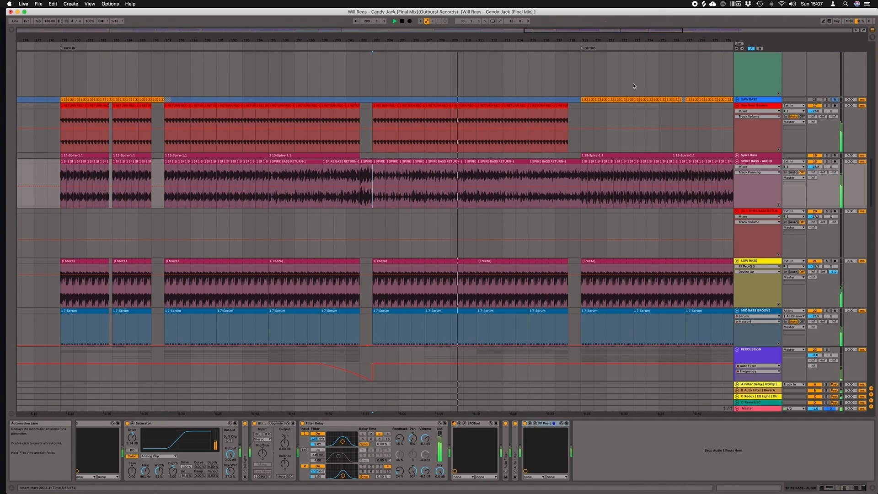
# - Look over the percussion, crash, effects and riff tracks leading up to the OUTRO locator while the full mix plays
pyautogui.moveTo(608, 40); pyautogui.dragTo(608, 32)
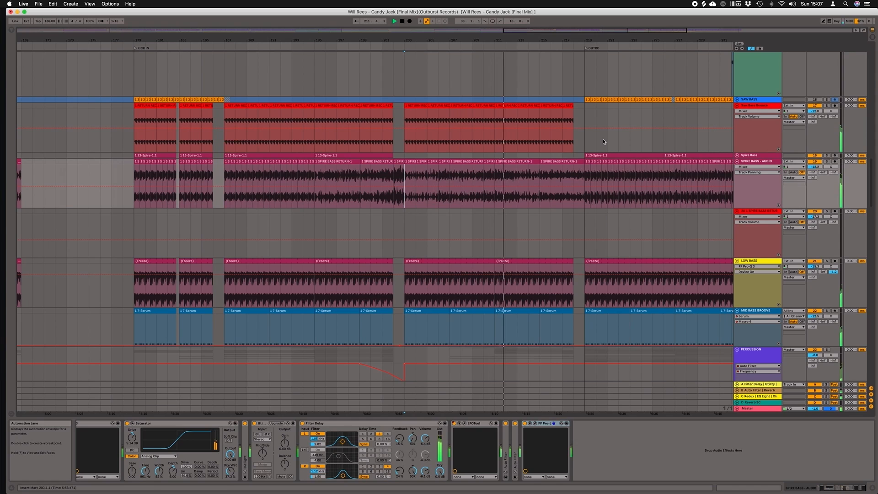
pyautogui.scroll(-10, 603, 138)
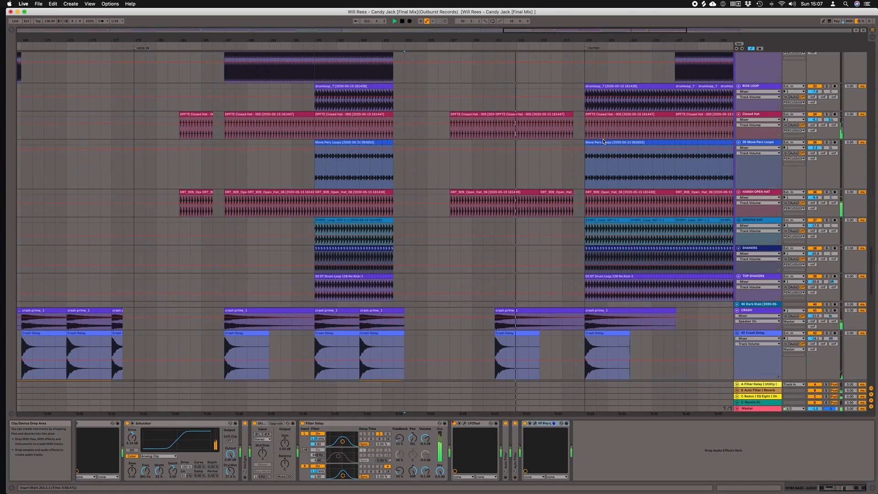
pyautogui.scroll(-10, 603, 141)
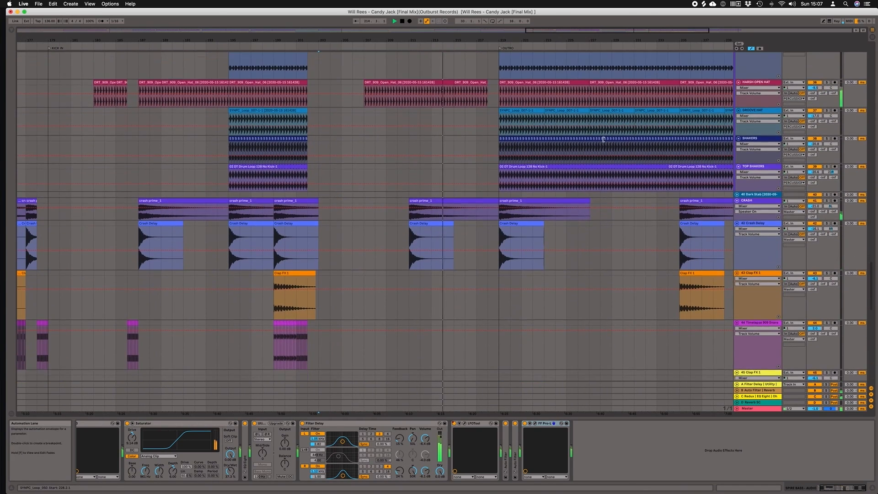
pyautogui.scroll(15, 603, 141)
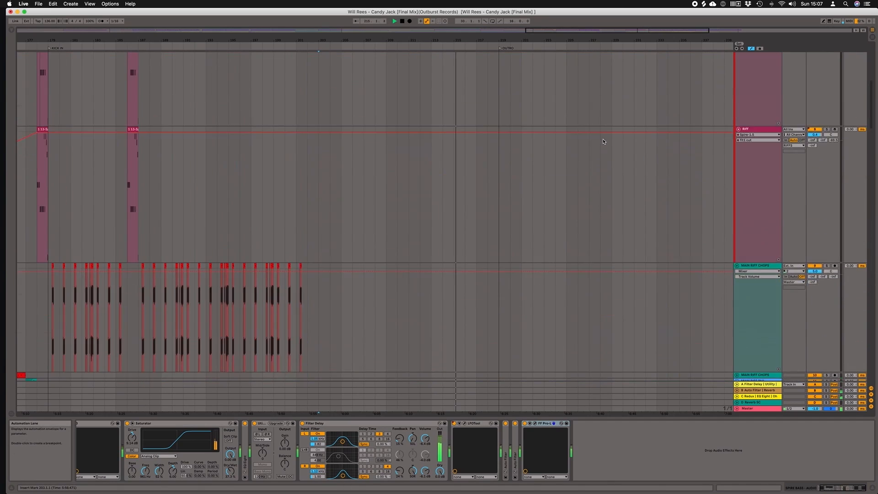
pyautogui.scroll(2, 603, 141)
# - Audition the SPIRE BASS - AUDIO track soloed shortly before the OUTRO locator, then return to the full mix
pyautogui.scroll(-10, 603, 142)
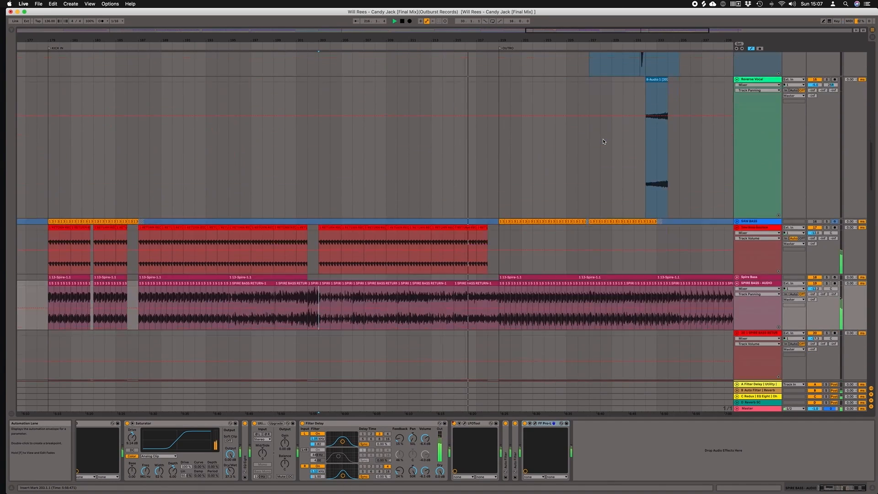
pyautogui.scroll(-3, 602, 139)
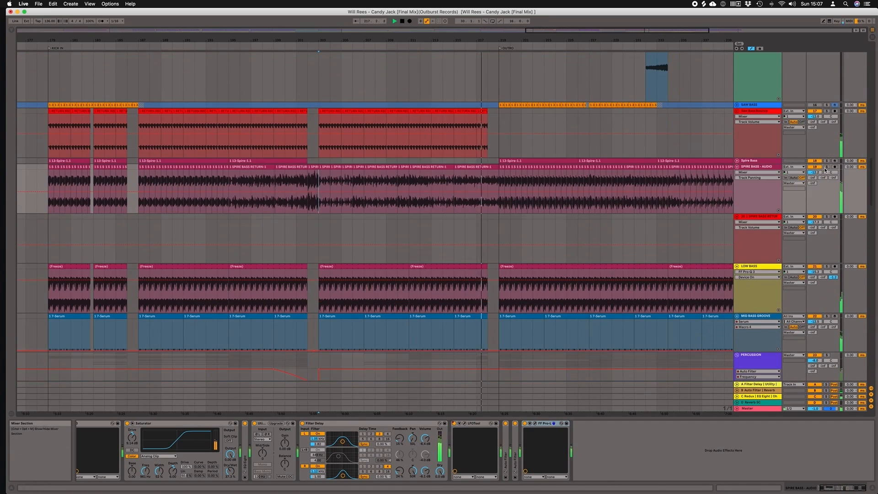
pyautogui.click(826, 168)
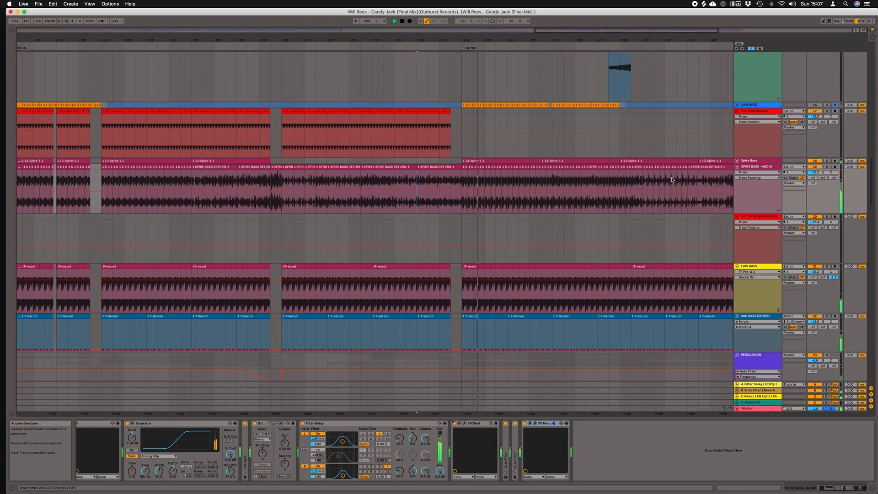
# - Review the percussion and effects tracks after the OUTRO locator, briefly unfolding the brown (Freeze tail) track to view its clips
pyautogui.scroll(-15, 672, 179)
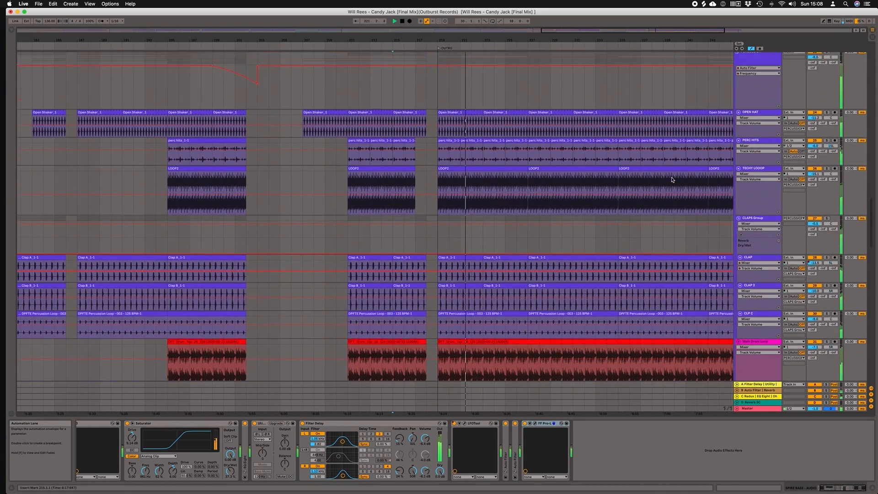
pyautogui.scroll(-20, 671, 178)
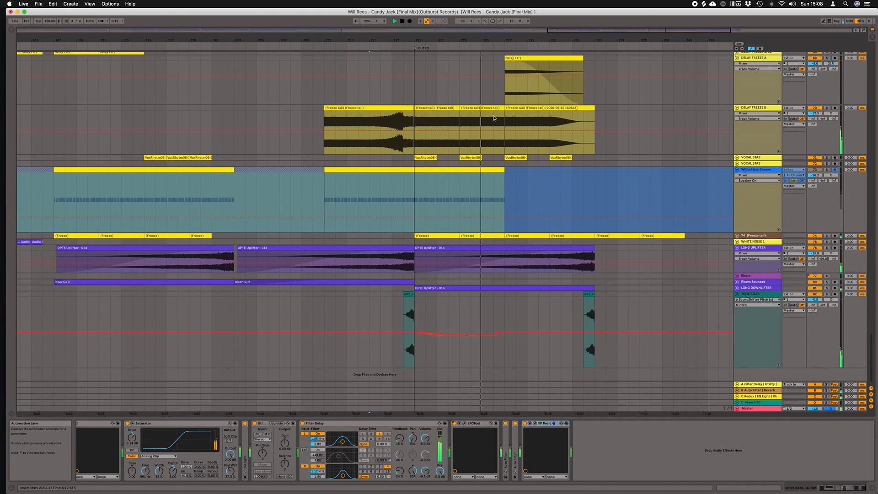
pyautogui.click(737, 236)
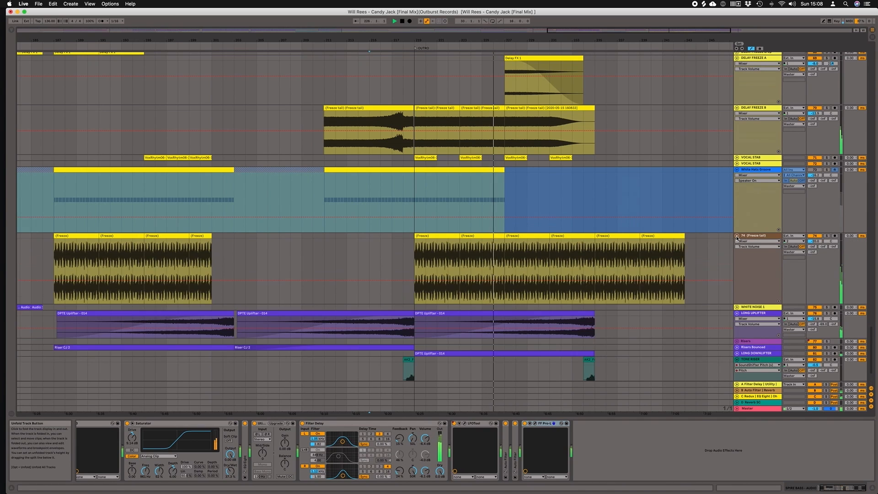
pyautogui.click(736, 236)
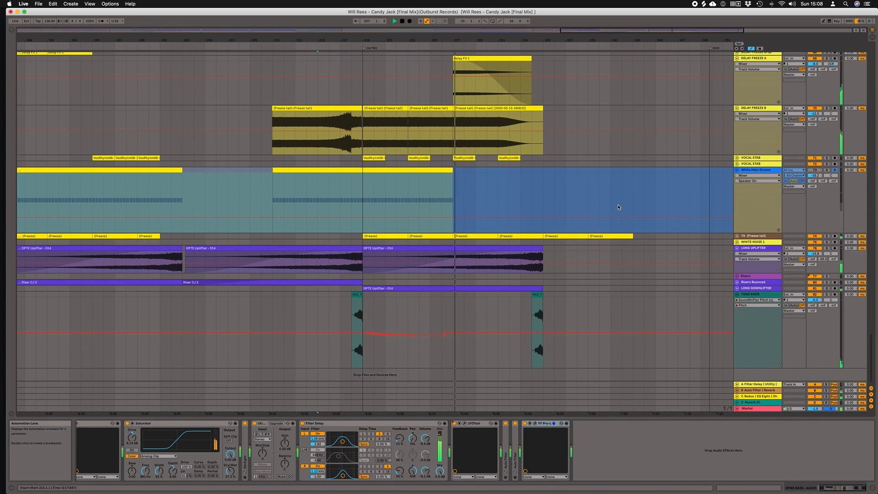
# - Play the RIDE track soloed from the start of its outro clip at bar 227
pyautogui.scroll(15, 623, 207)
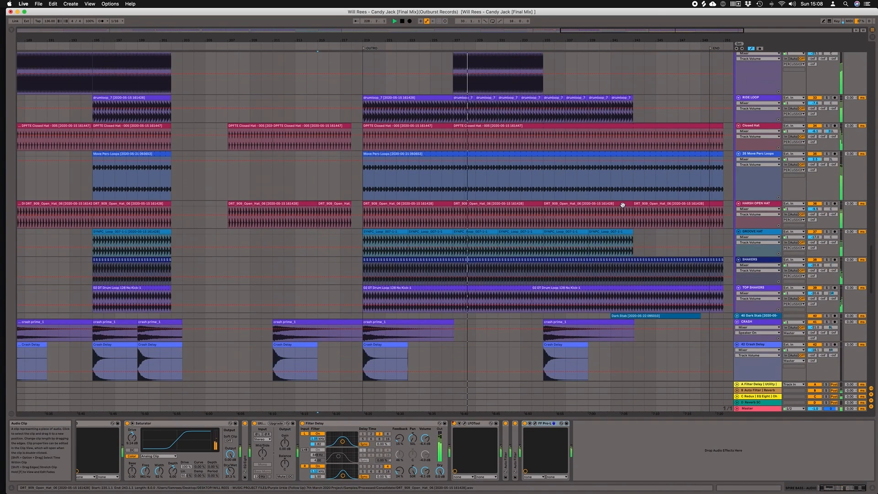
pyautogui.scroll(3, 623, 207)
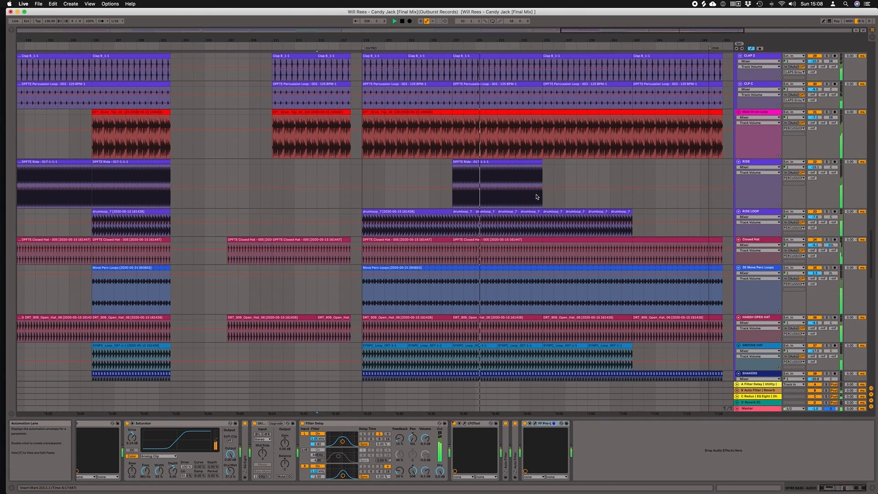
pyautogui.click(451, 173)
pyautogui.press('space')
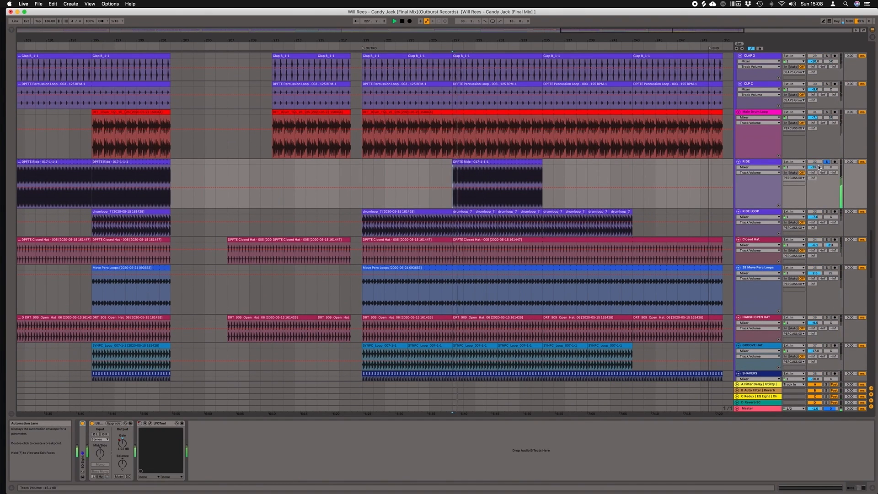
# - Compare the earlier RIDE clips around the KICK IN locator with the outro clip, then clear the RIDE solo
pyautogui.hscroll(-10, 429, 165)
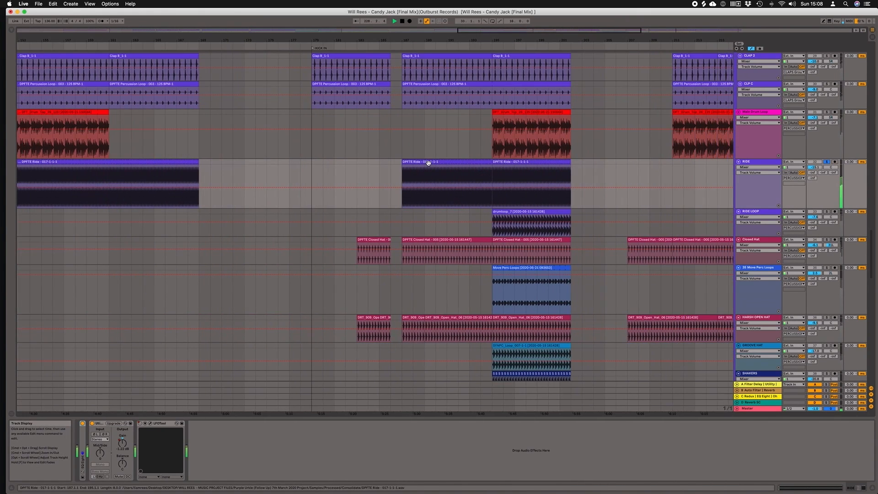
pyautogui.hscroll(-10, 423, 163)
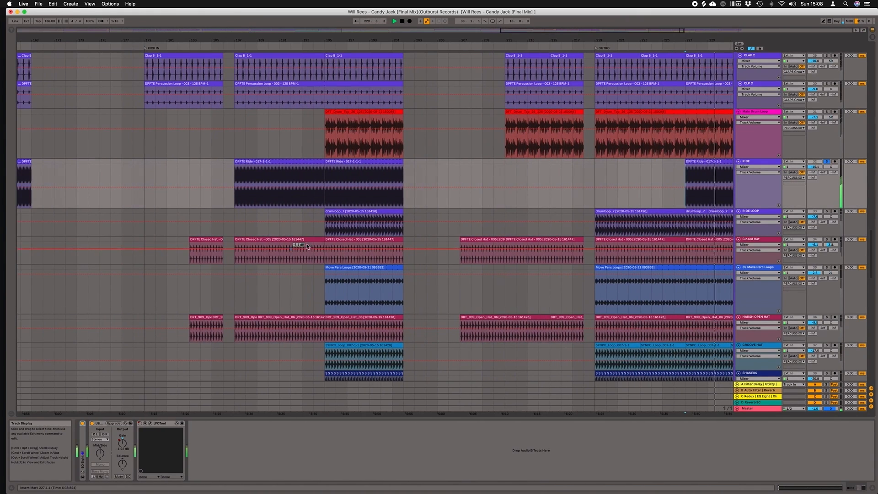
pyautogui.hscroll(-3, 256, 182)
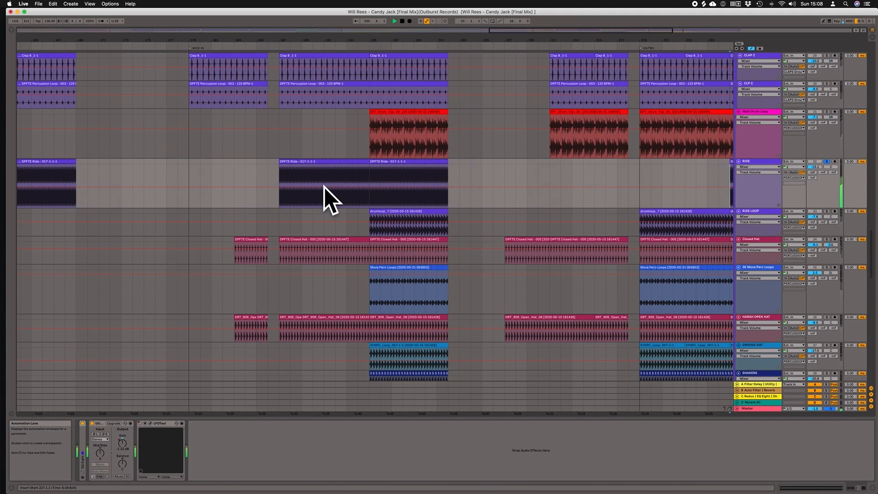
pyautogui.hscroll(-10, 463, 189)
pyautogui.hscroll(12, 462, 190)
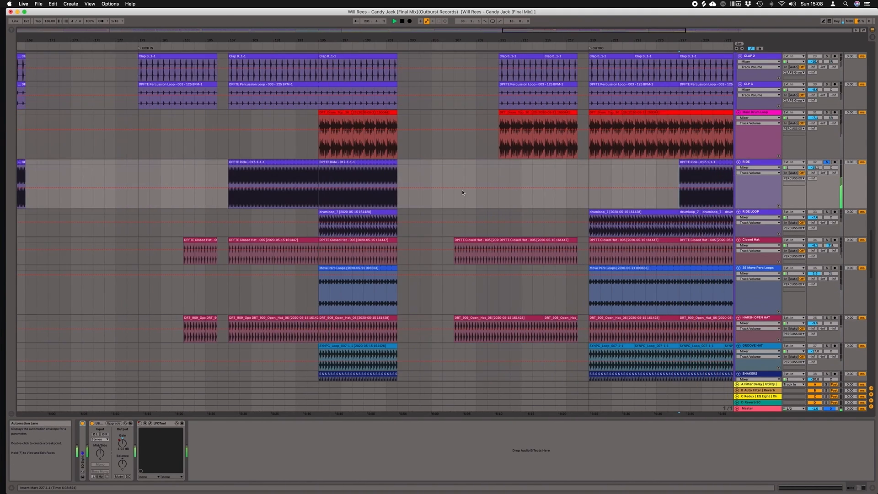
pyautogui.hscroll(20, 462, 192)
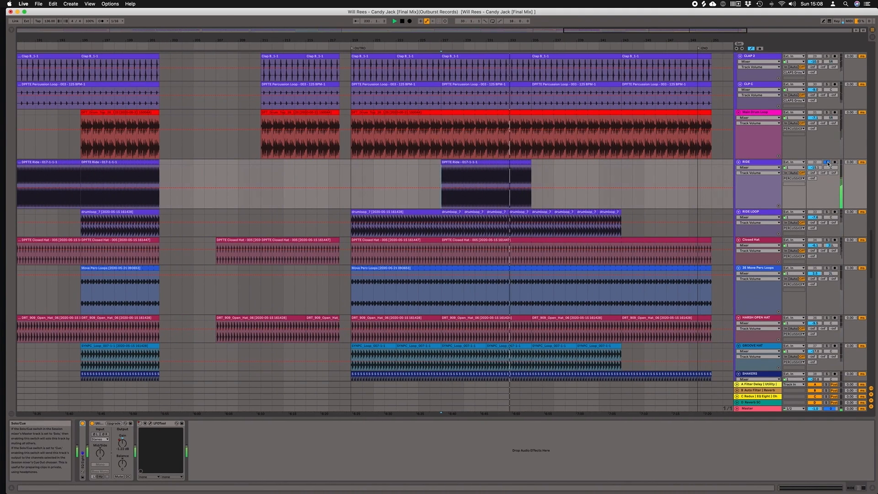
pyautogui.hscroll(5, 600, 171)
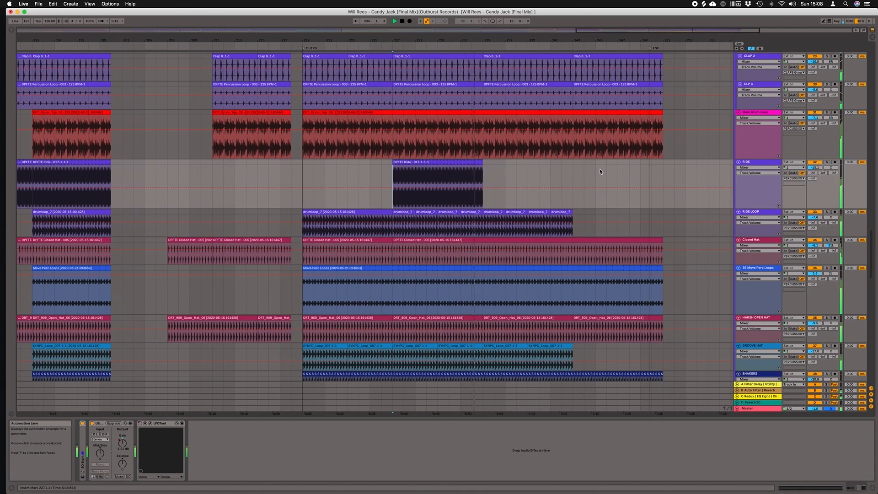
# - Move the END locator to the end of the outro percussion clips
pyautogui.scroll(-1, 600, 172)
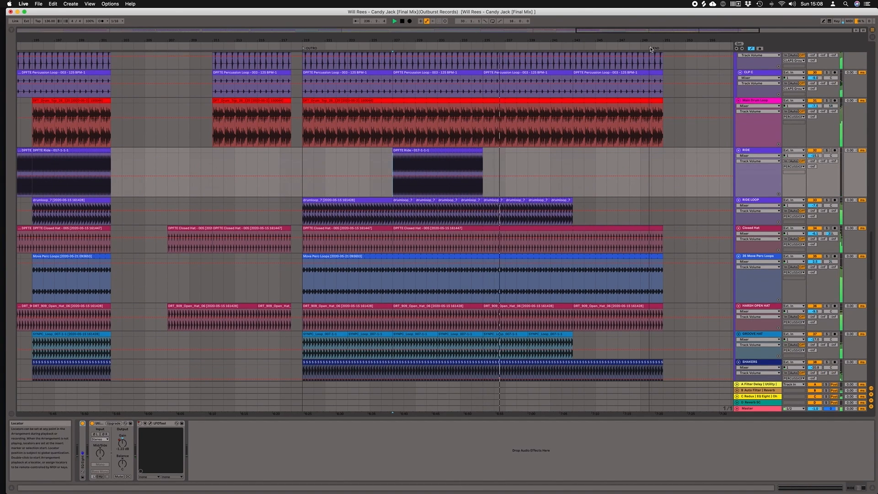
pyautogui.moveTo(650, 48); pyautogui.dragTo(662, 49)
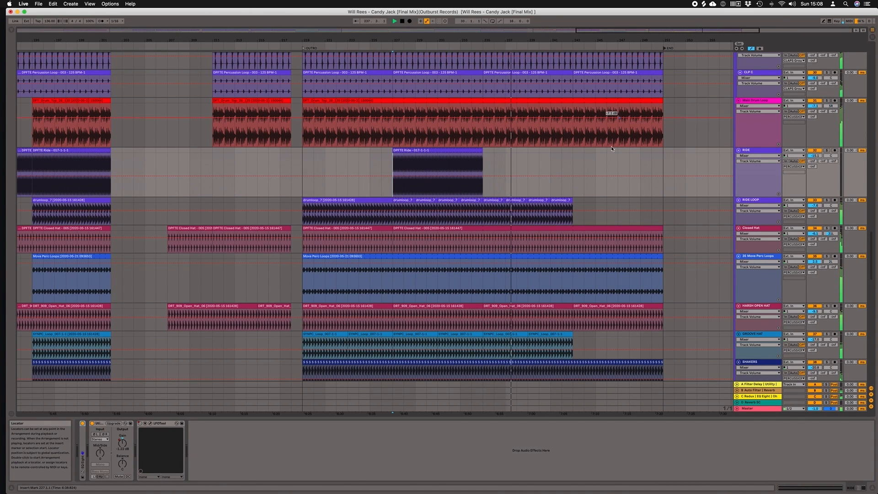
# - Look over the shaker, crash and effects tracks towards the END locator in a wider view of the arrangement
pyautogui.scroll(-10, 611, 148)
pyautogui.scroll(-1, 611, 150)
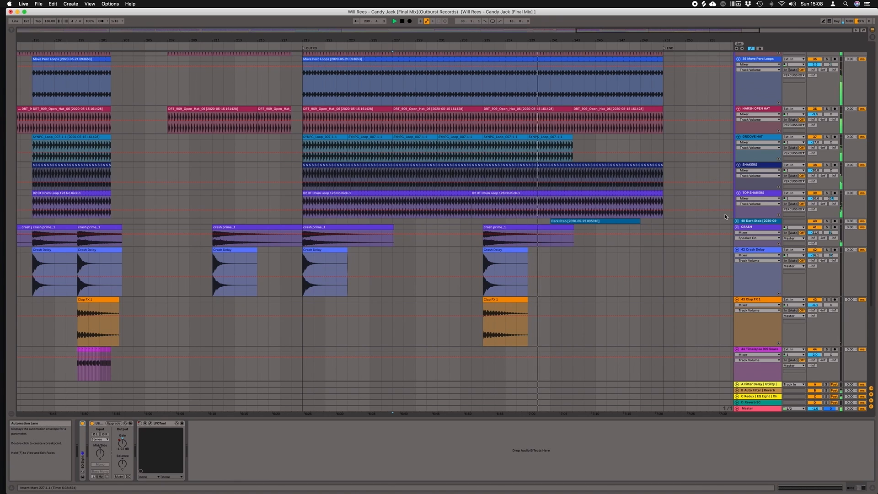
pyautogui.scroll(-6, 629, 53)
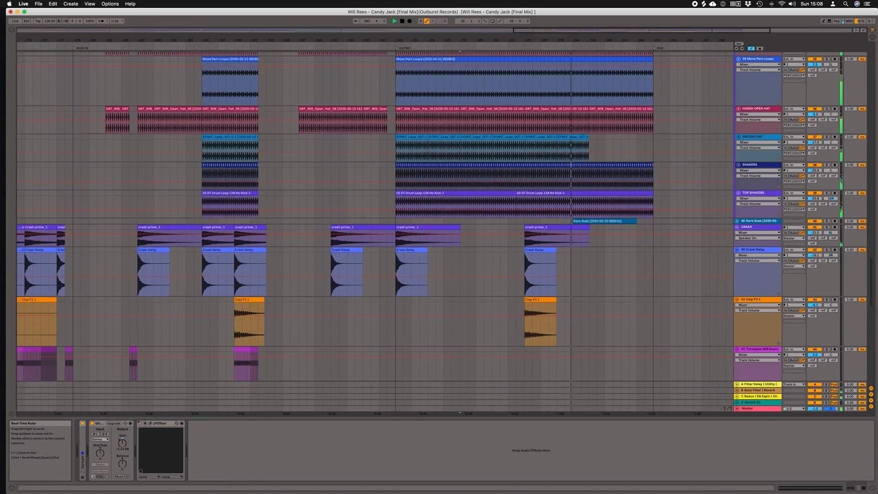
pyautogui.hscroll(3, 640, 98)
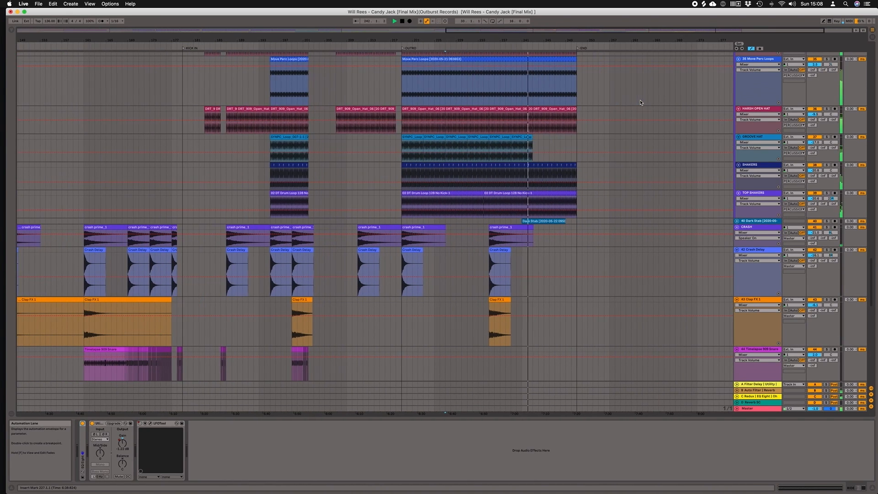
# - Play the RIDE LOOP track soloed from bar 232 in the outro, then clear its solo
pyautogui.scroll(5, 640, 101)
pyautogui.scroll(3, 640, 103)
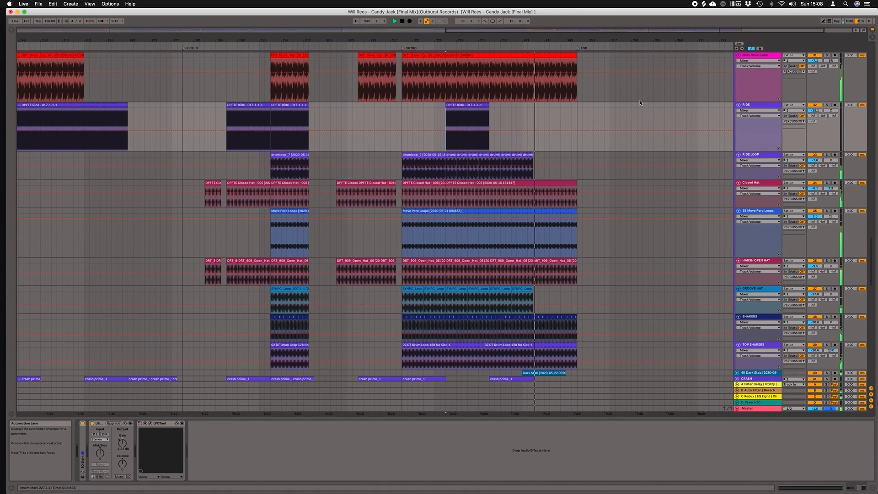
pyautogui.scroll(2, 595, 159)
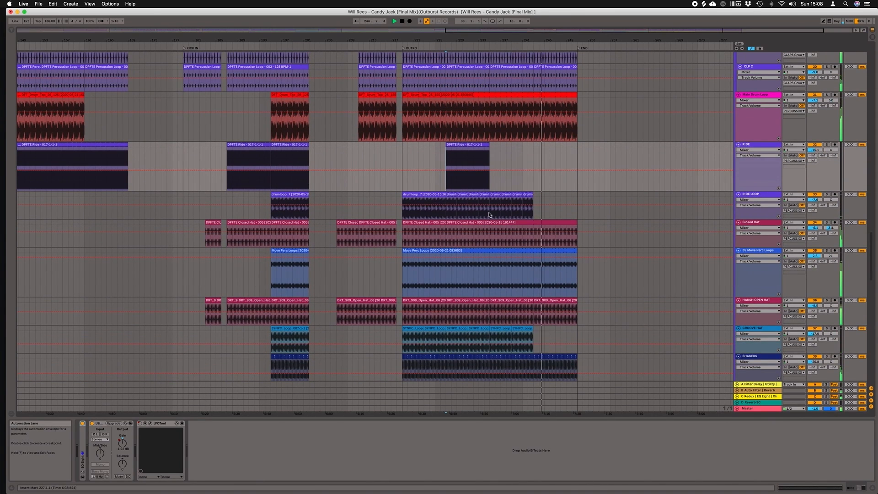
pyautogui.click(827, 195)
pyautogui.hscroll(-3, 589, 207)
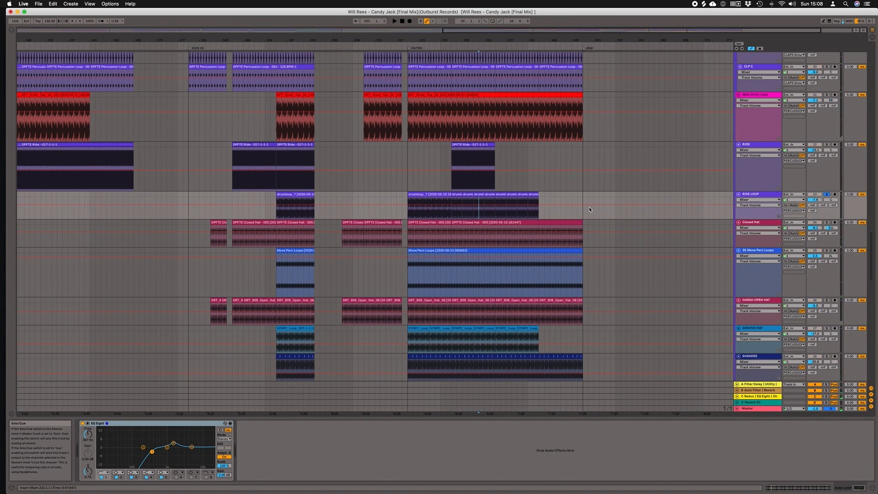
pyautogui.press('space')
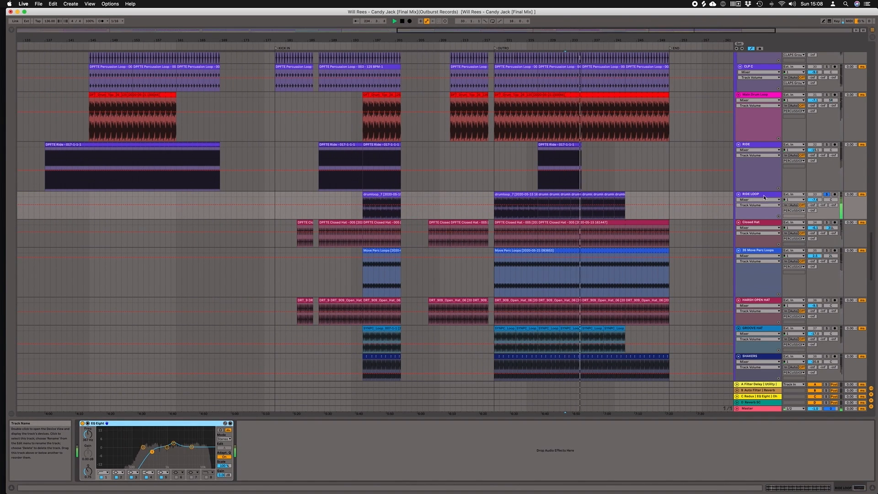
pyautogui.click(828, 194)
# - Follow the full mix through the outro to the END locator, examining the effects, percussion, bass, riff and vocal tracks
pyautogui.hscroll(2, 708, 201)
pyautogui.hscroll(2, 709, 200)
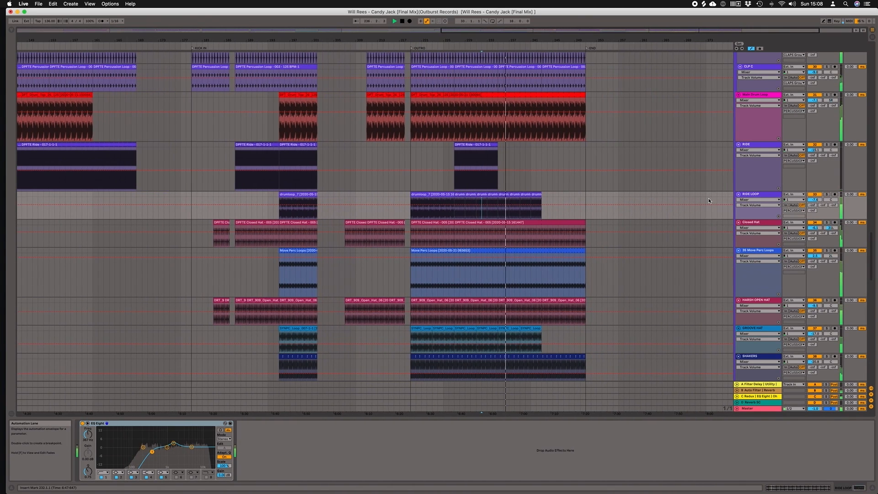
pyautogui.scroll(-10, 709, 201)
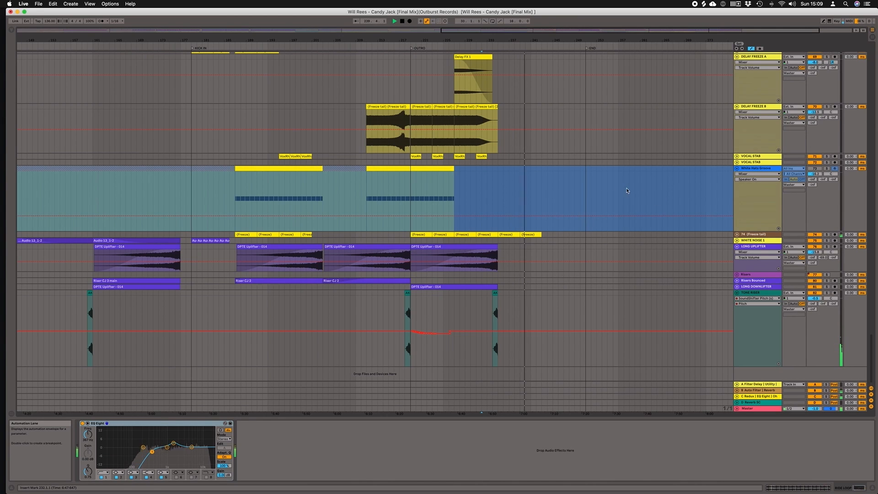
pyautogui.click(570, 192)
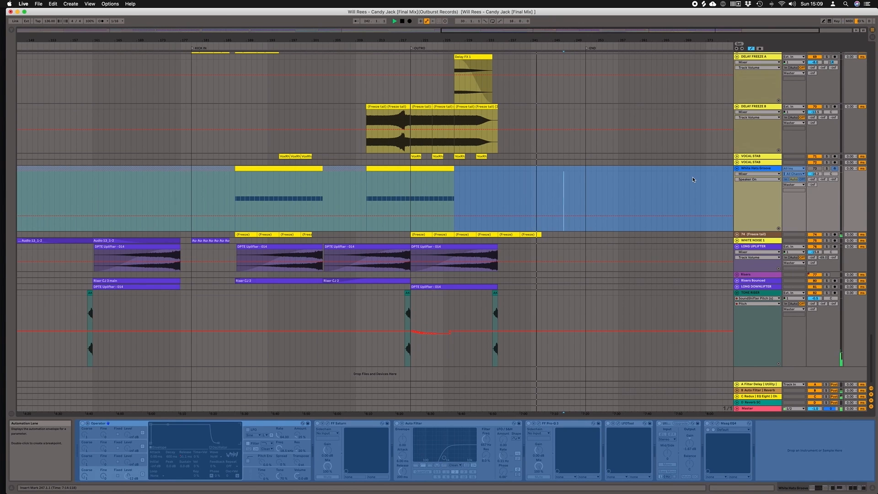
pyautogui.scroll(3, 692, 180)
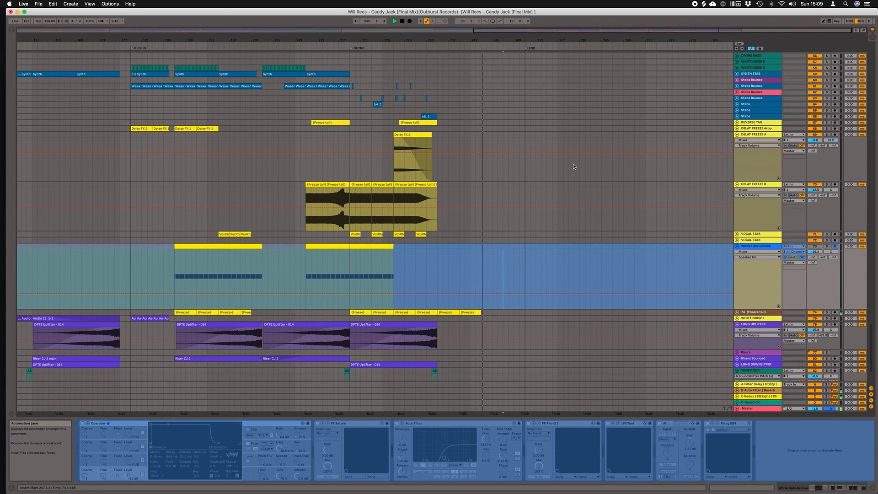
pyautogui.scroll(10, 574, 167)
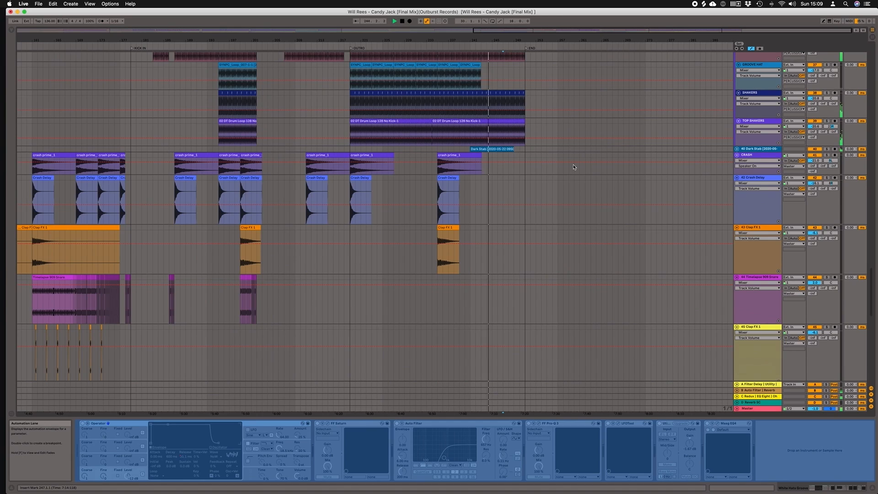
pyautogui.scroll(10, 573, 167)
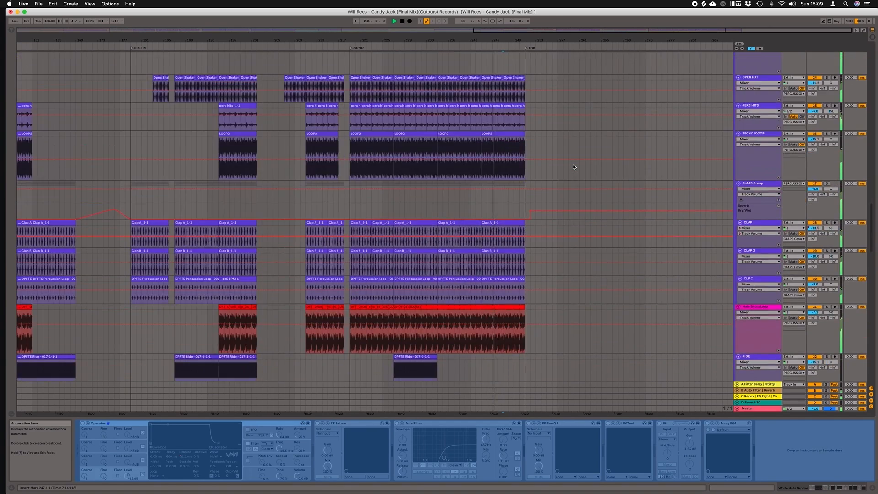
pyautogui.scroll(10, 572, 167)
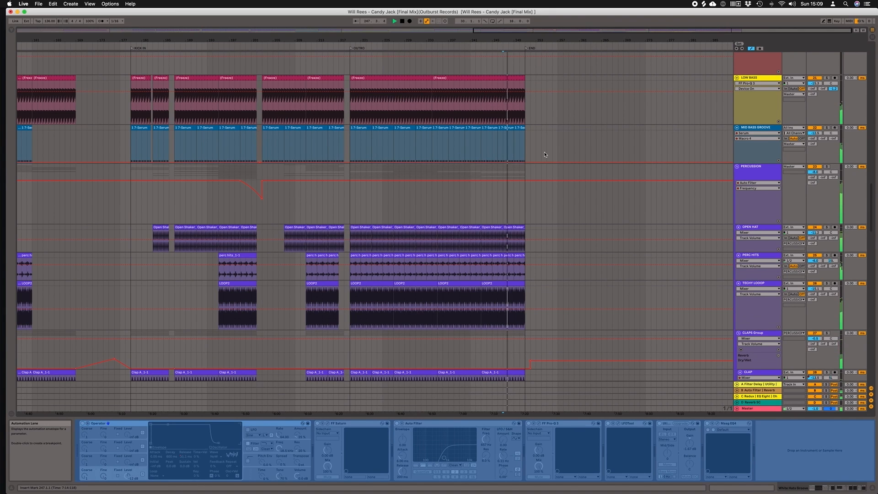
pyautogui.scroll(15, 545, 154)
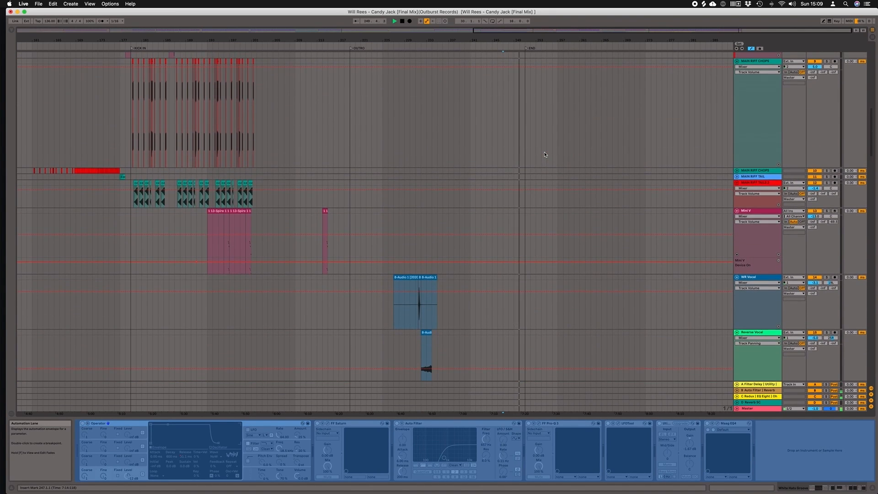
pyautogui.scroll(5, 544, 154)
pyautogui.scroll(-12, 545, 155)
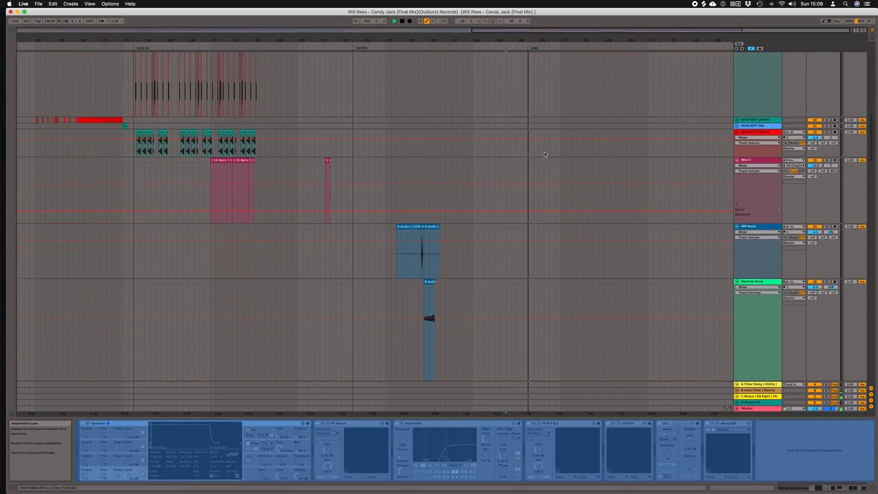